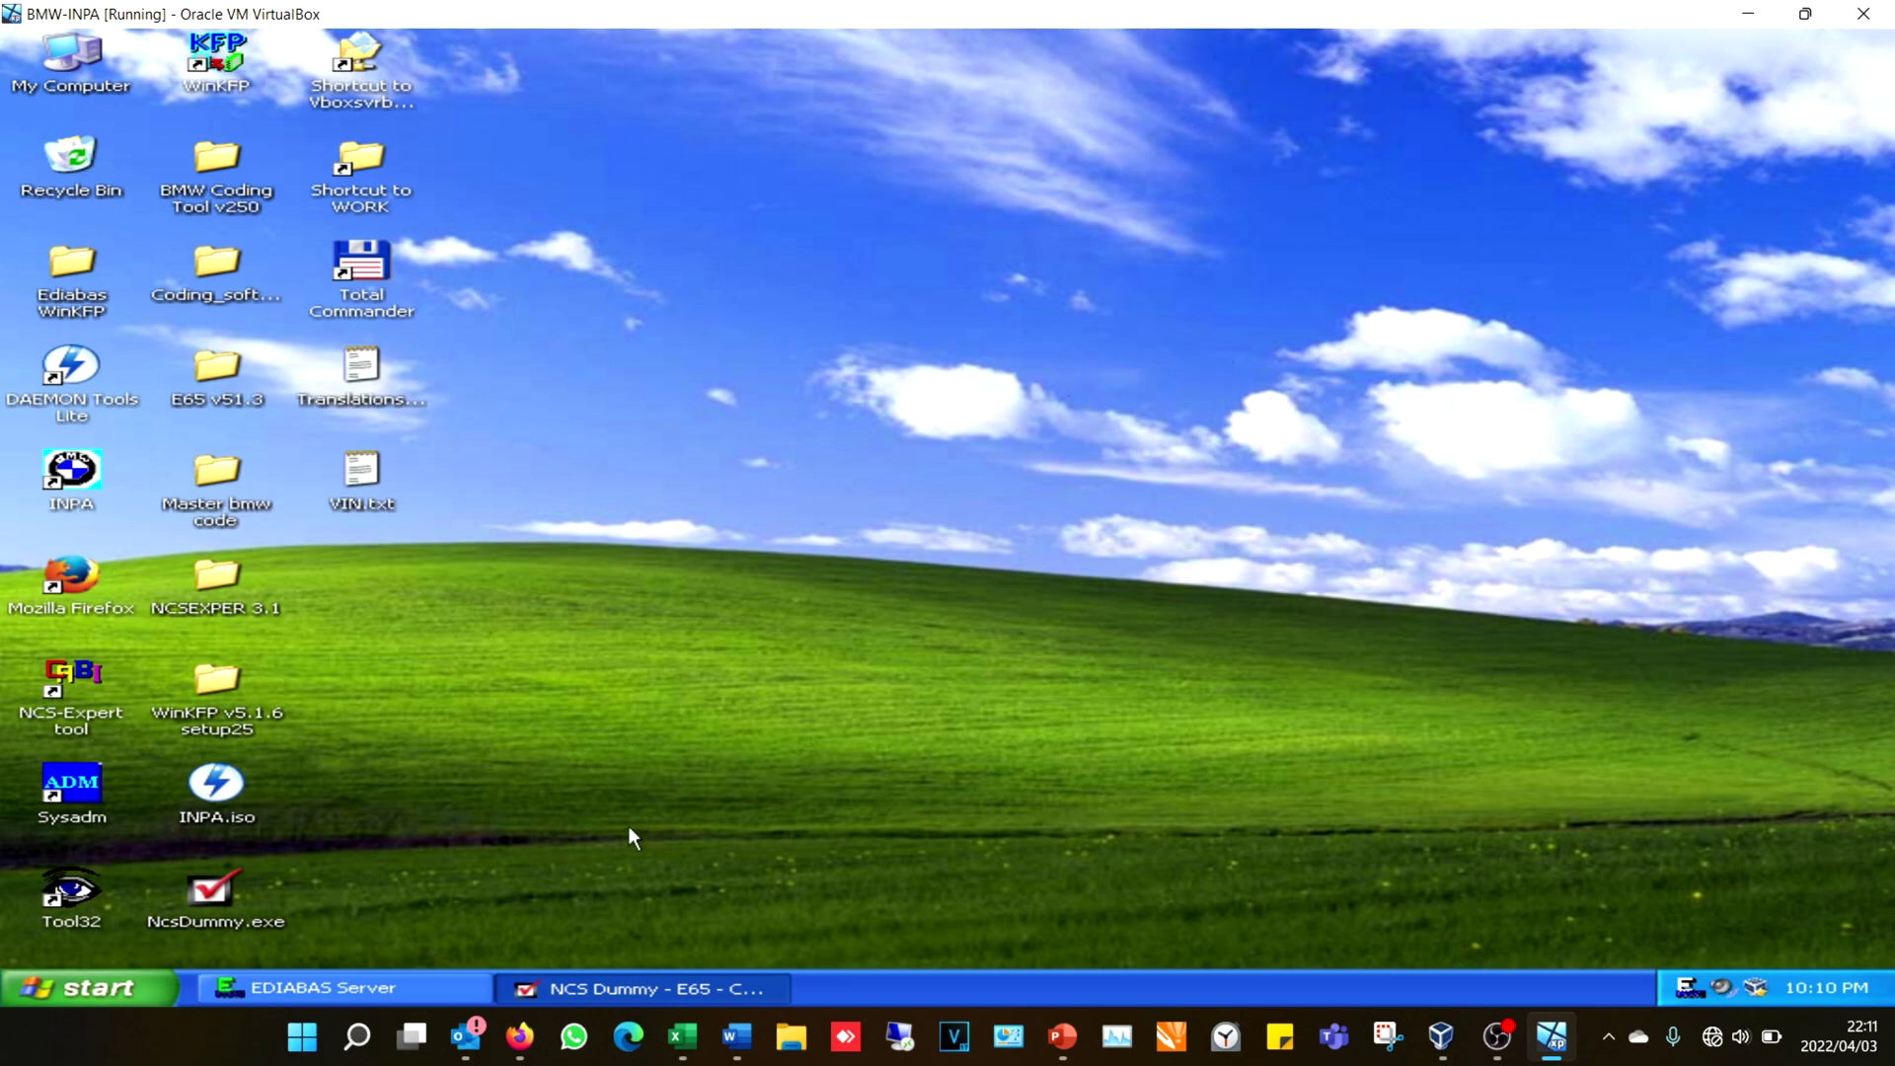
Launch NCS-Expert tool and load Revtor's NCS Expert Profile
{"action": "double_click", "coordinate": [66, 688]}
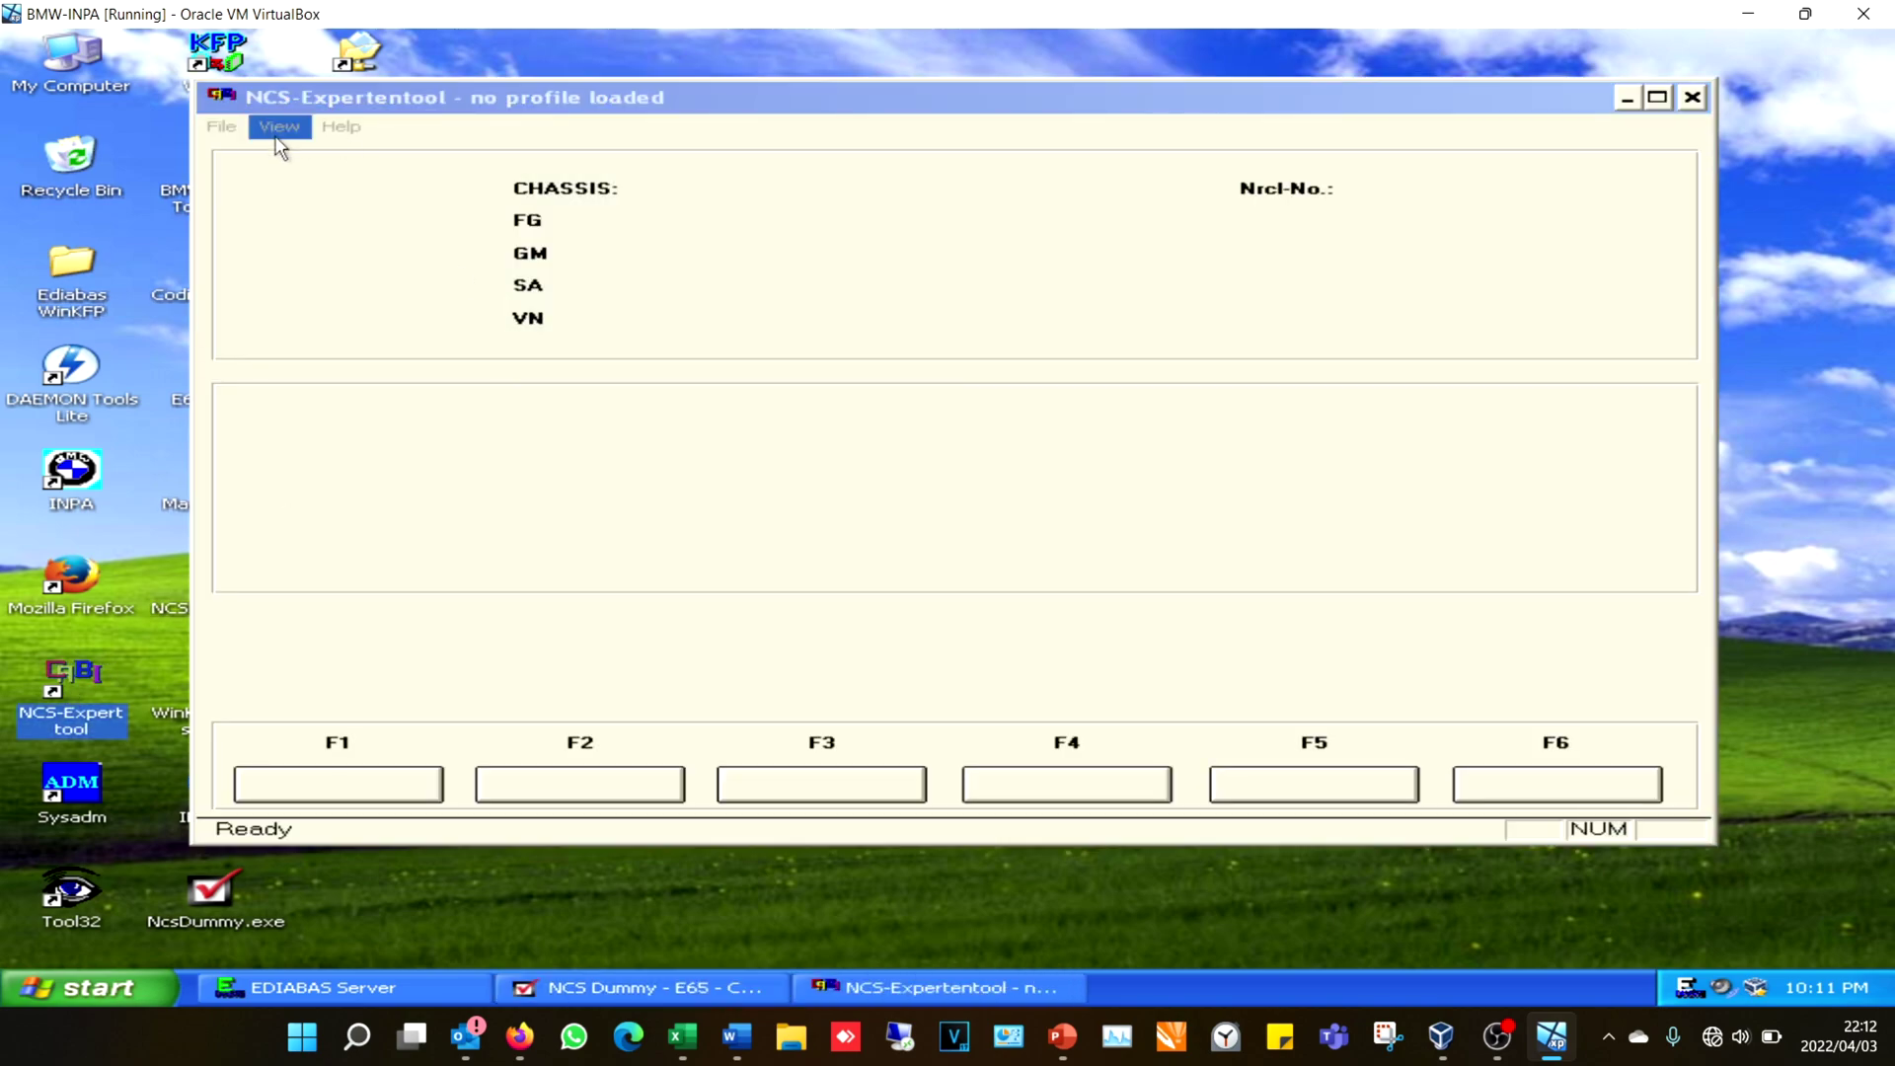
{"action": "left_click", "coordinate": [223, 124]}
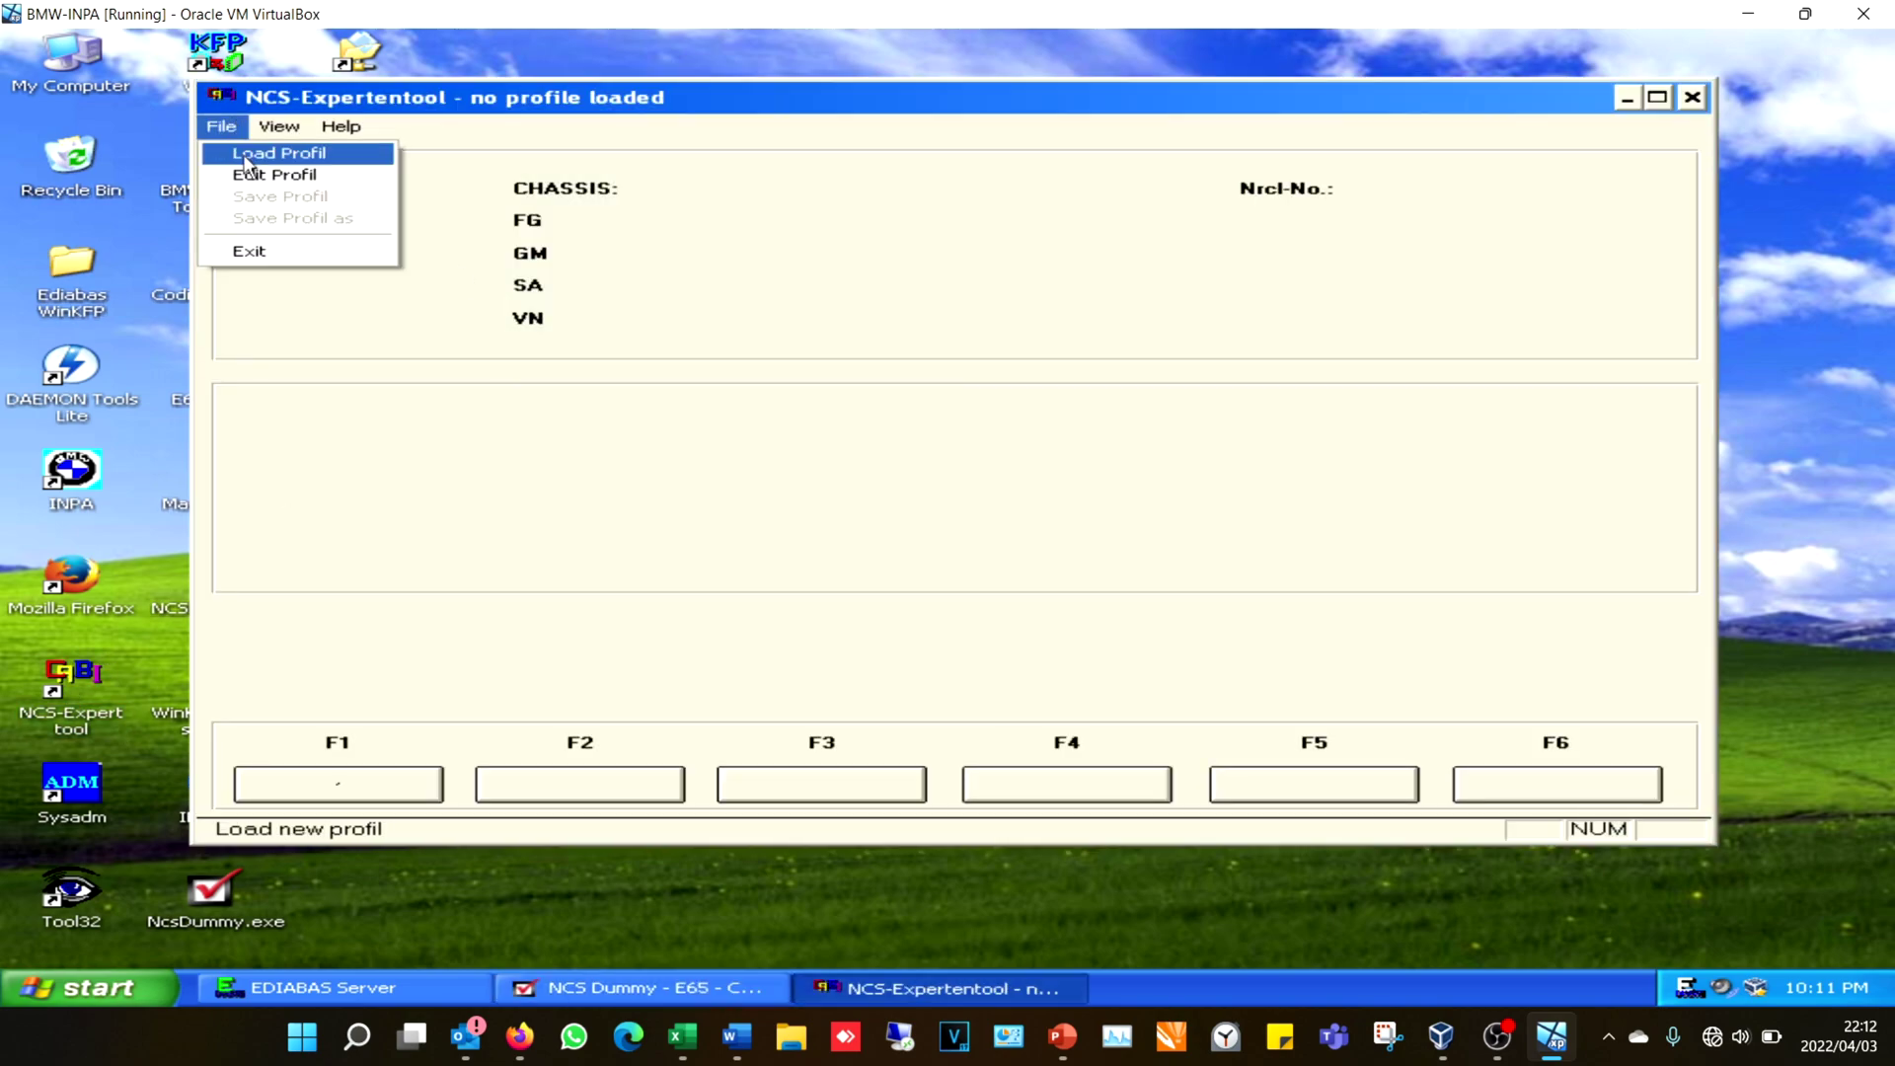
{"action": "left_click", "coordinate": [245, 153]}
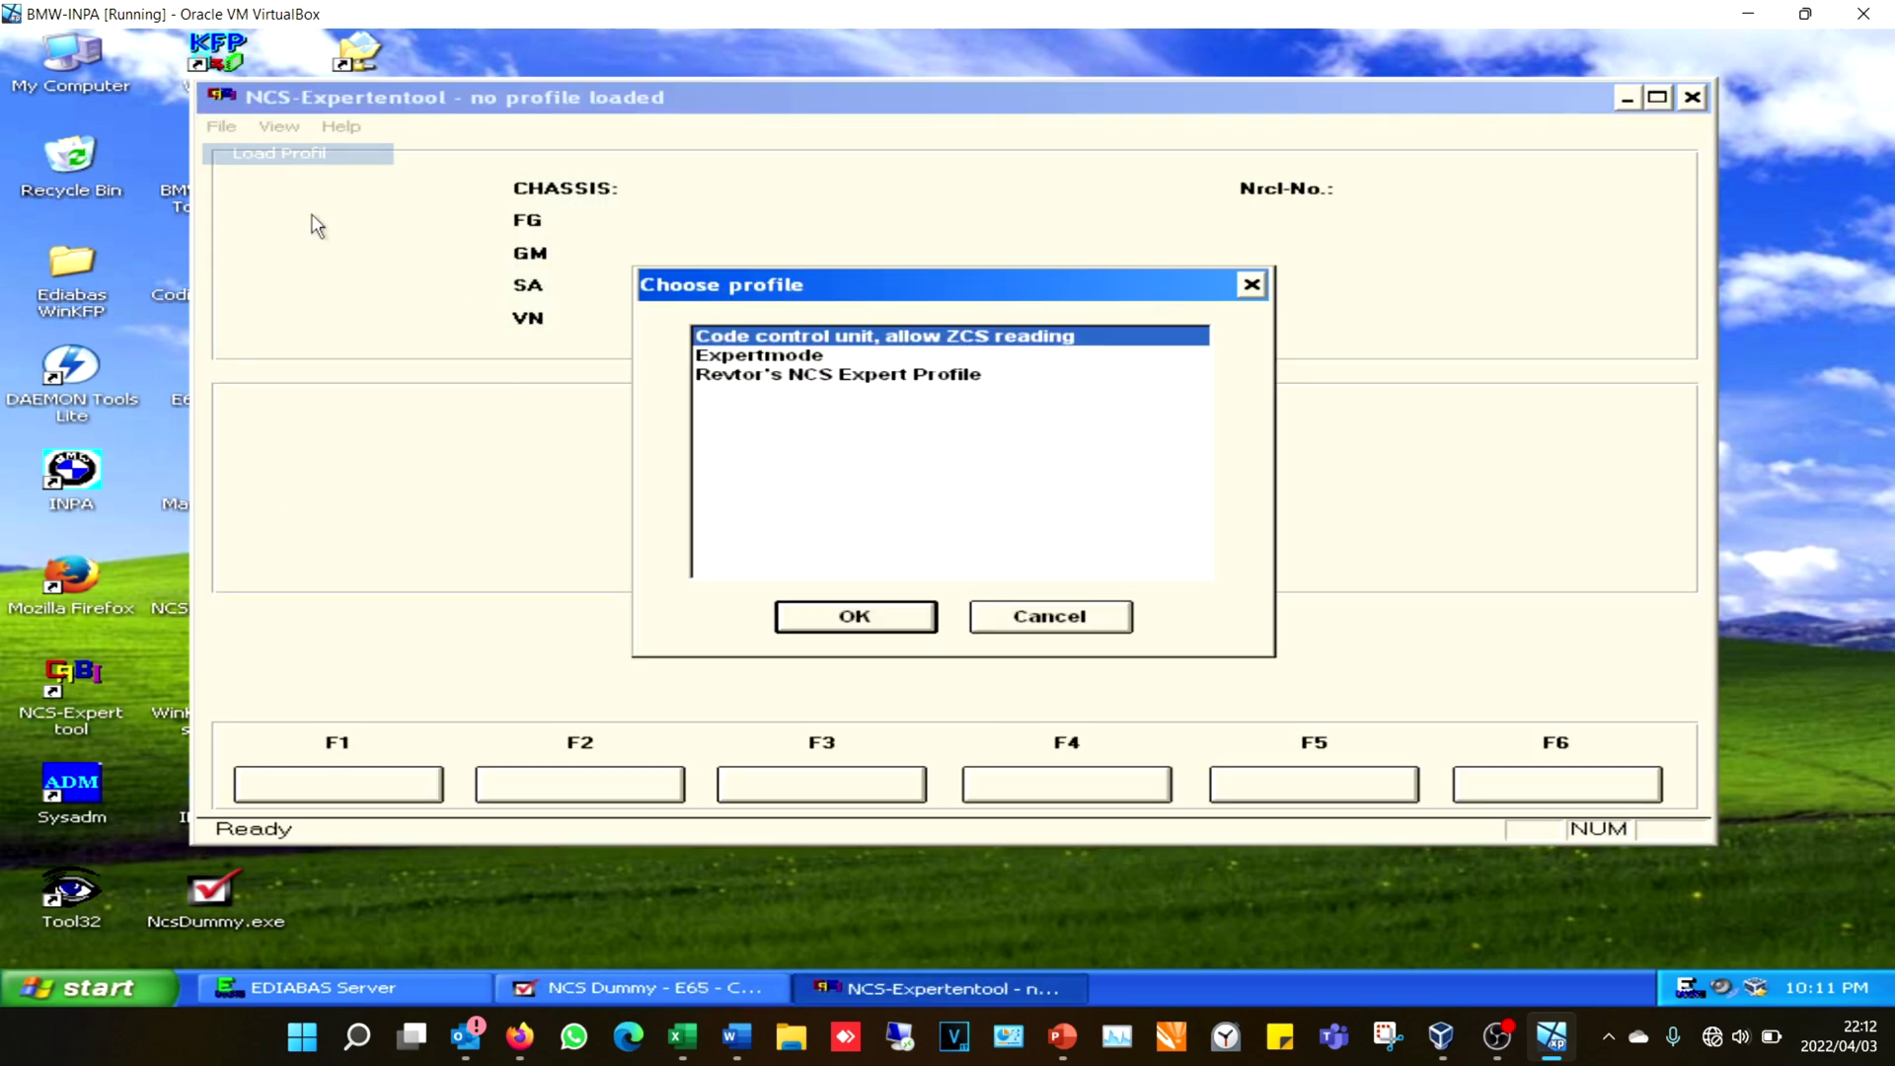
{"action": "left_click", "coordinate": [740, 359]}
{"action": "double_click", "coordinate": [739, 380]}
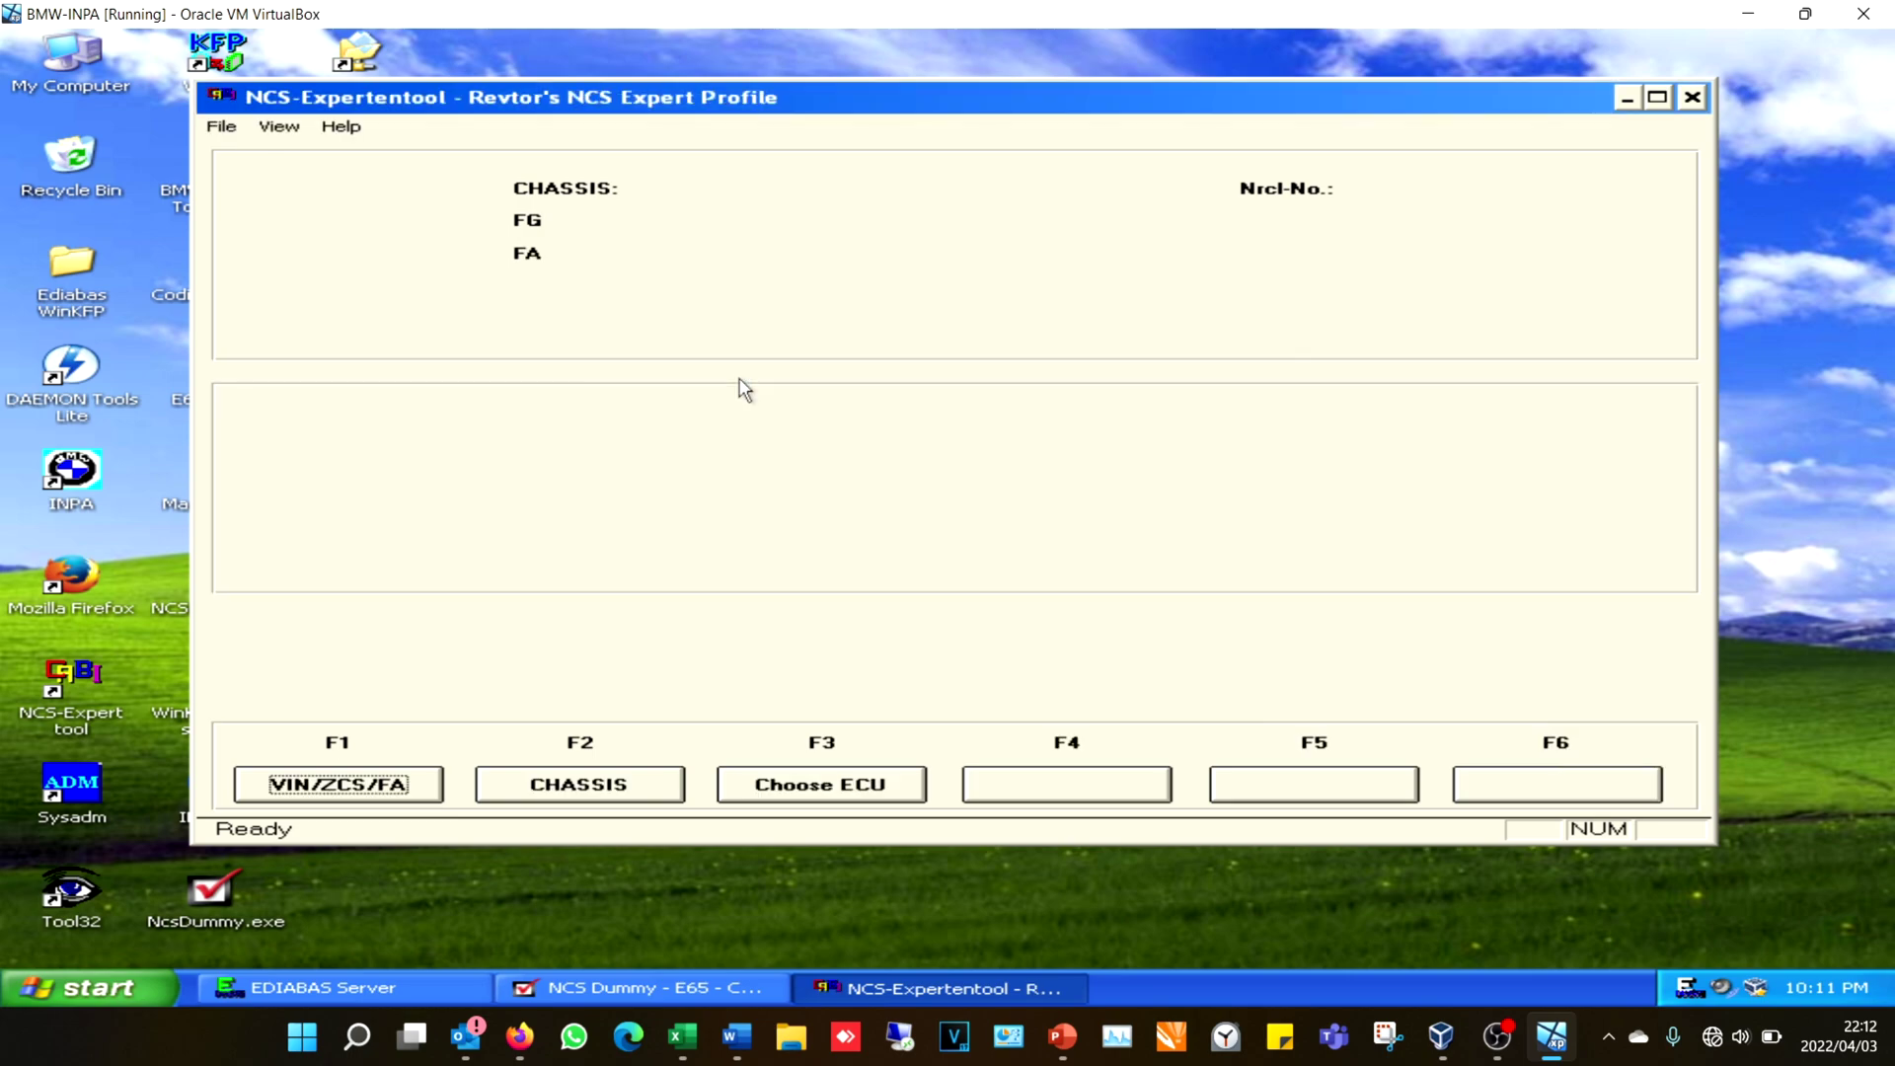
Read the vehicle order (FA) from the CAS control unit for chassis E65
{"action": "left_click", "coordinate": [370, 788]}
{"action": "left_click", "coordinate": [762, 796]}
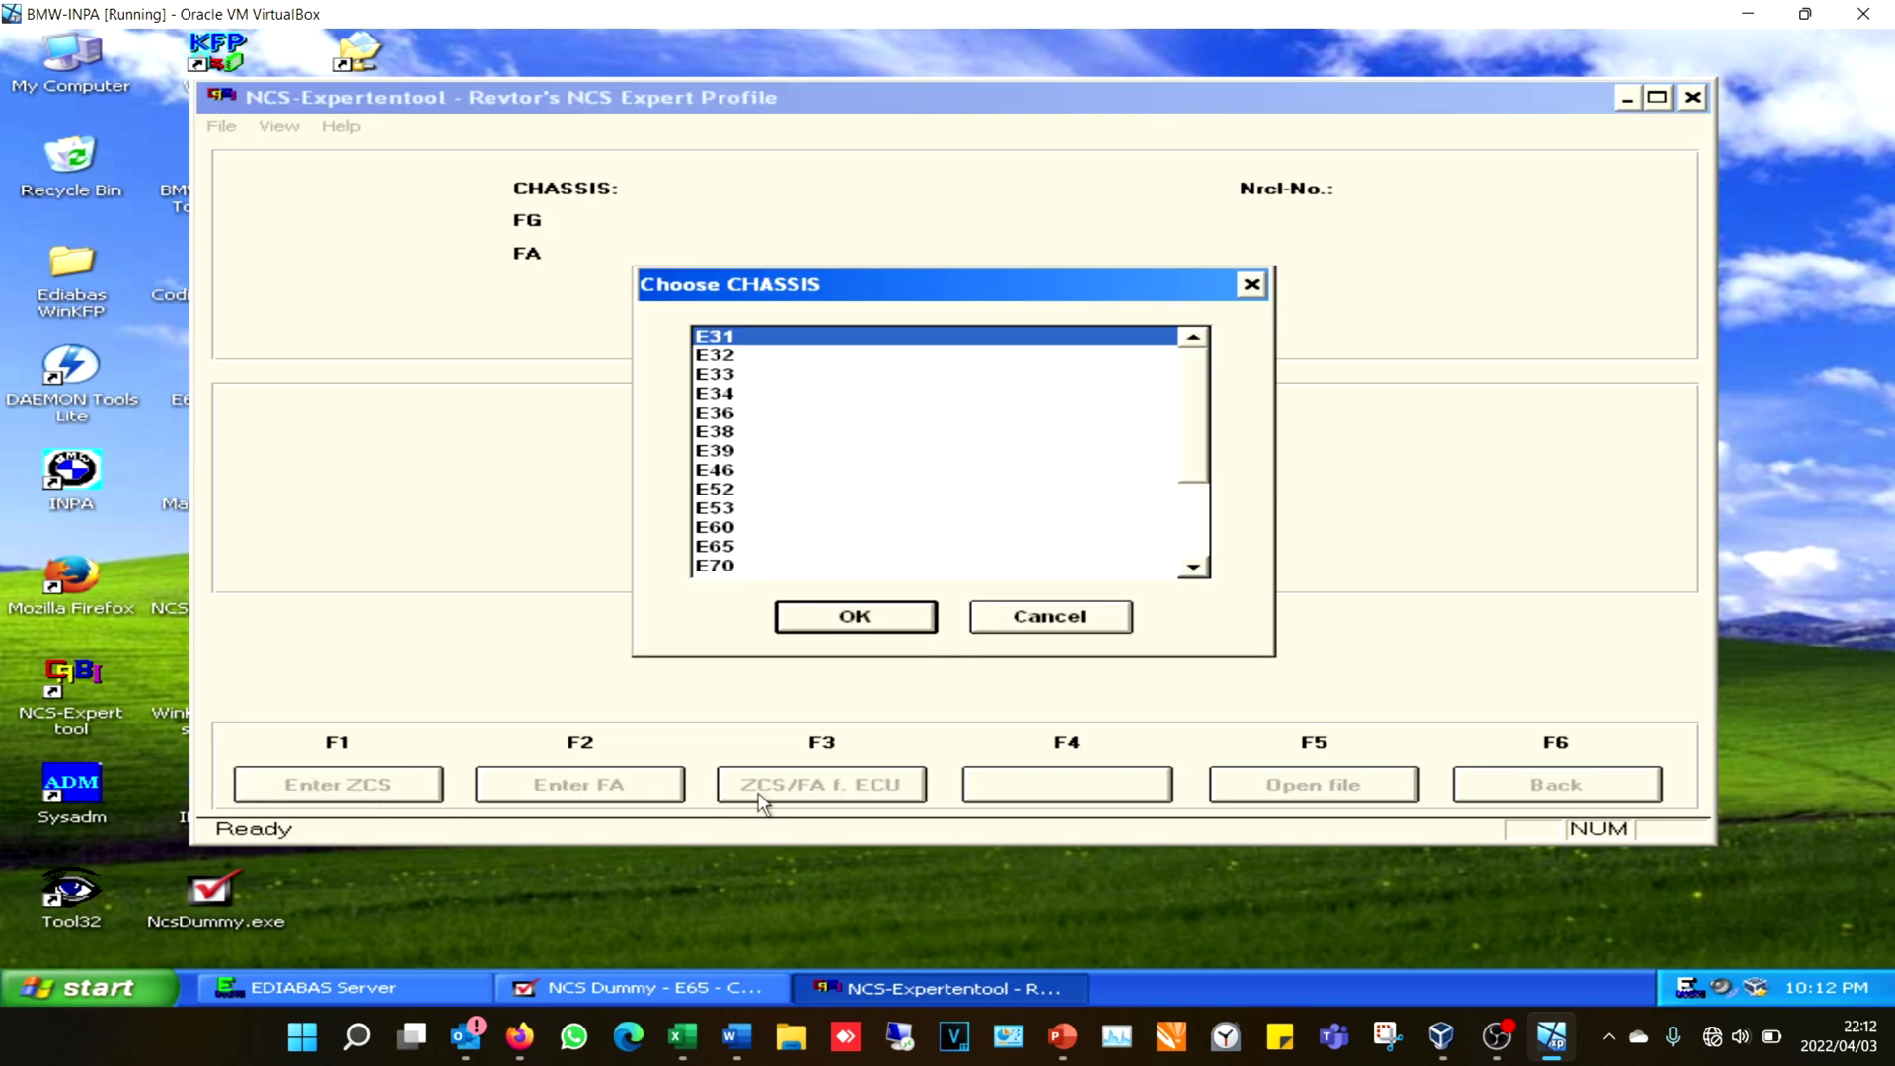
{"action": "double_click", "coordinate": [727, 548]}
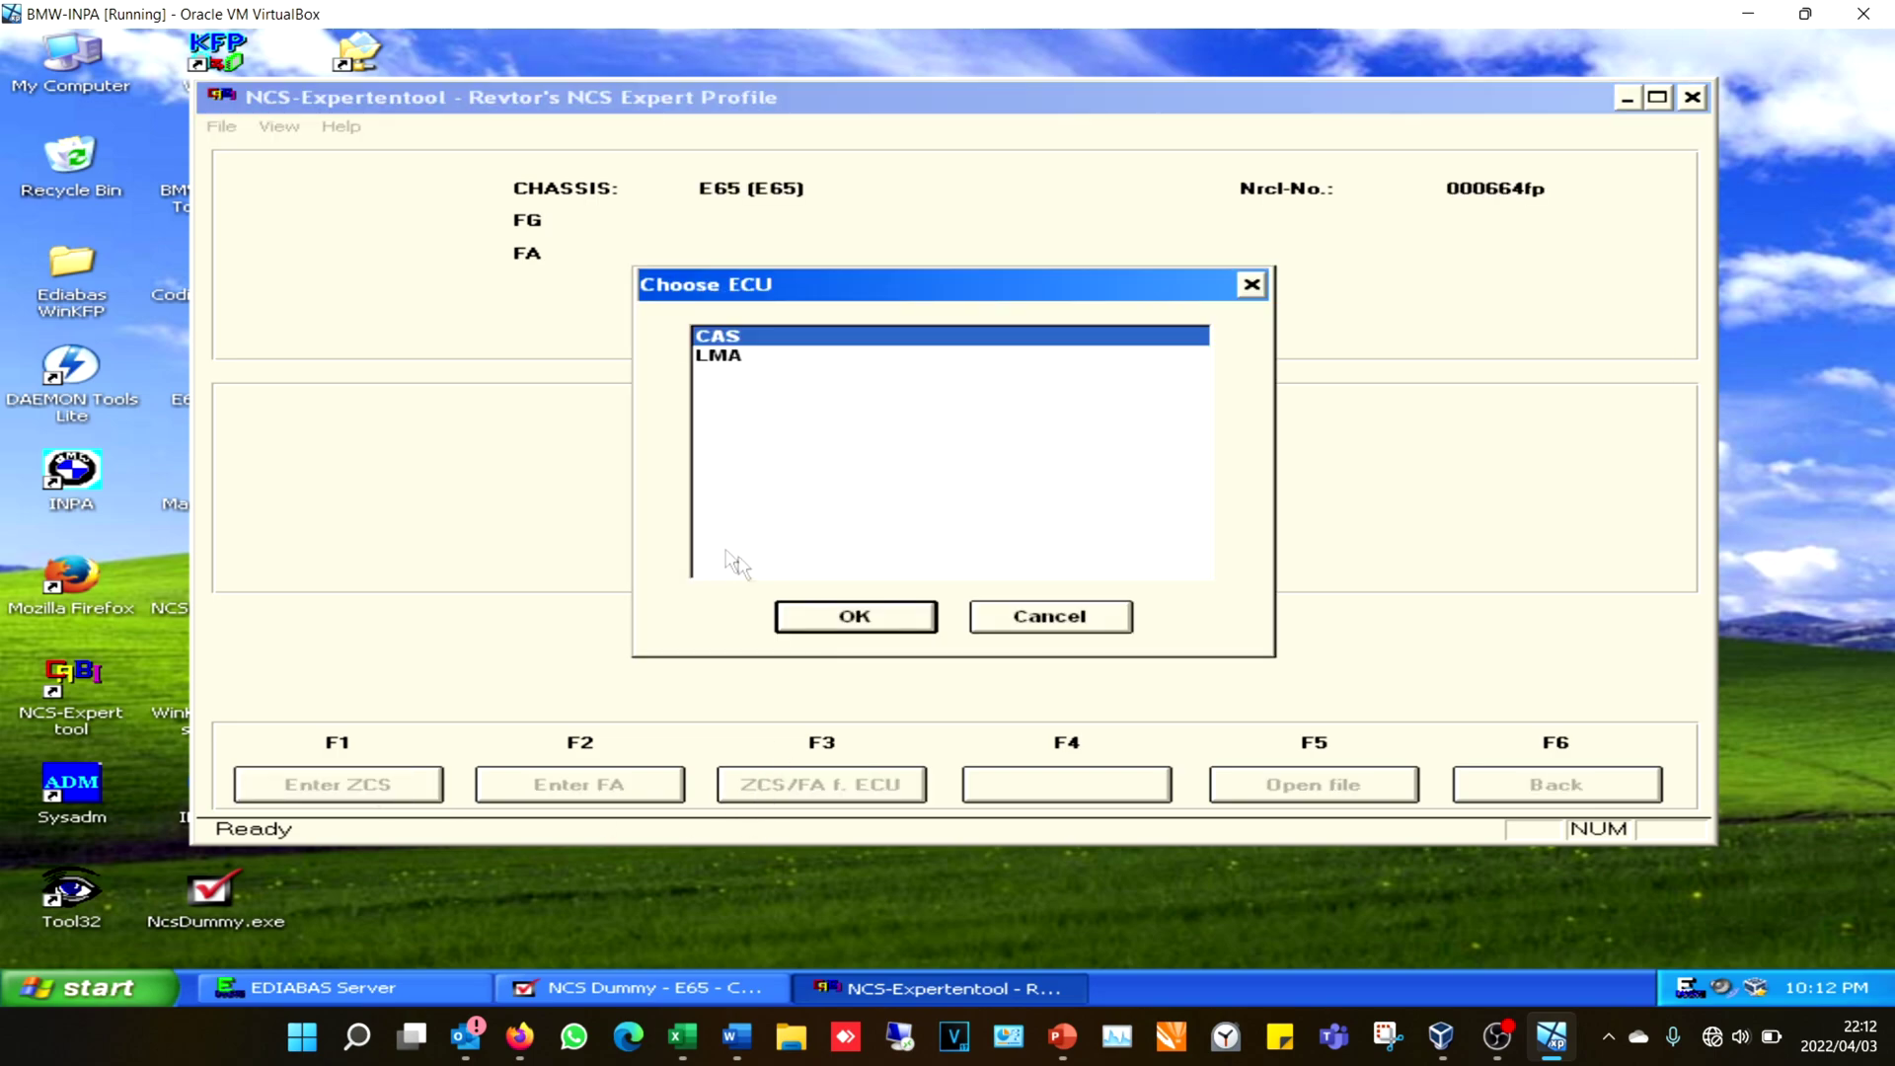
{"action": "left_click", "coordinate": [813, 618]}
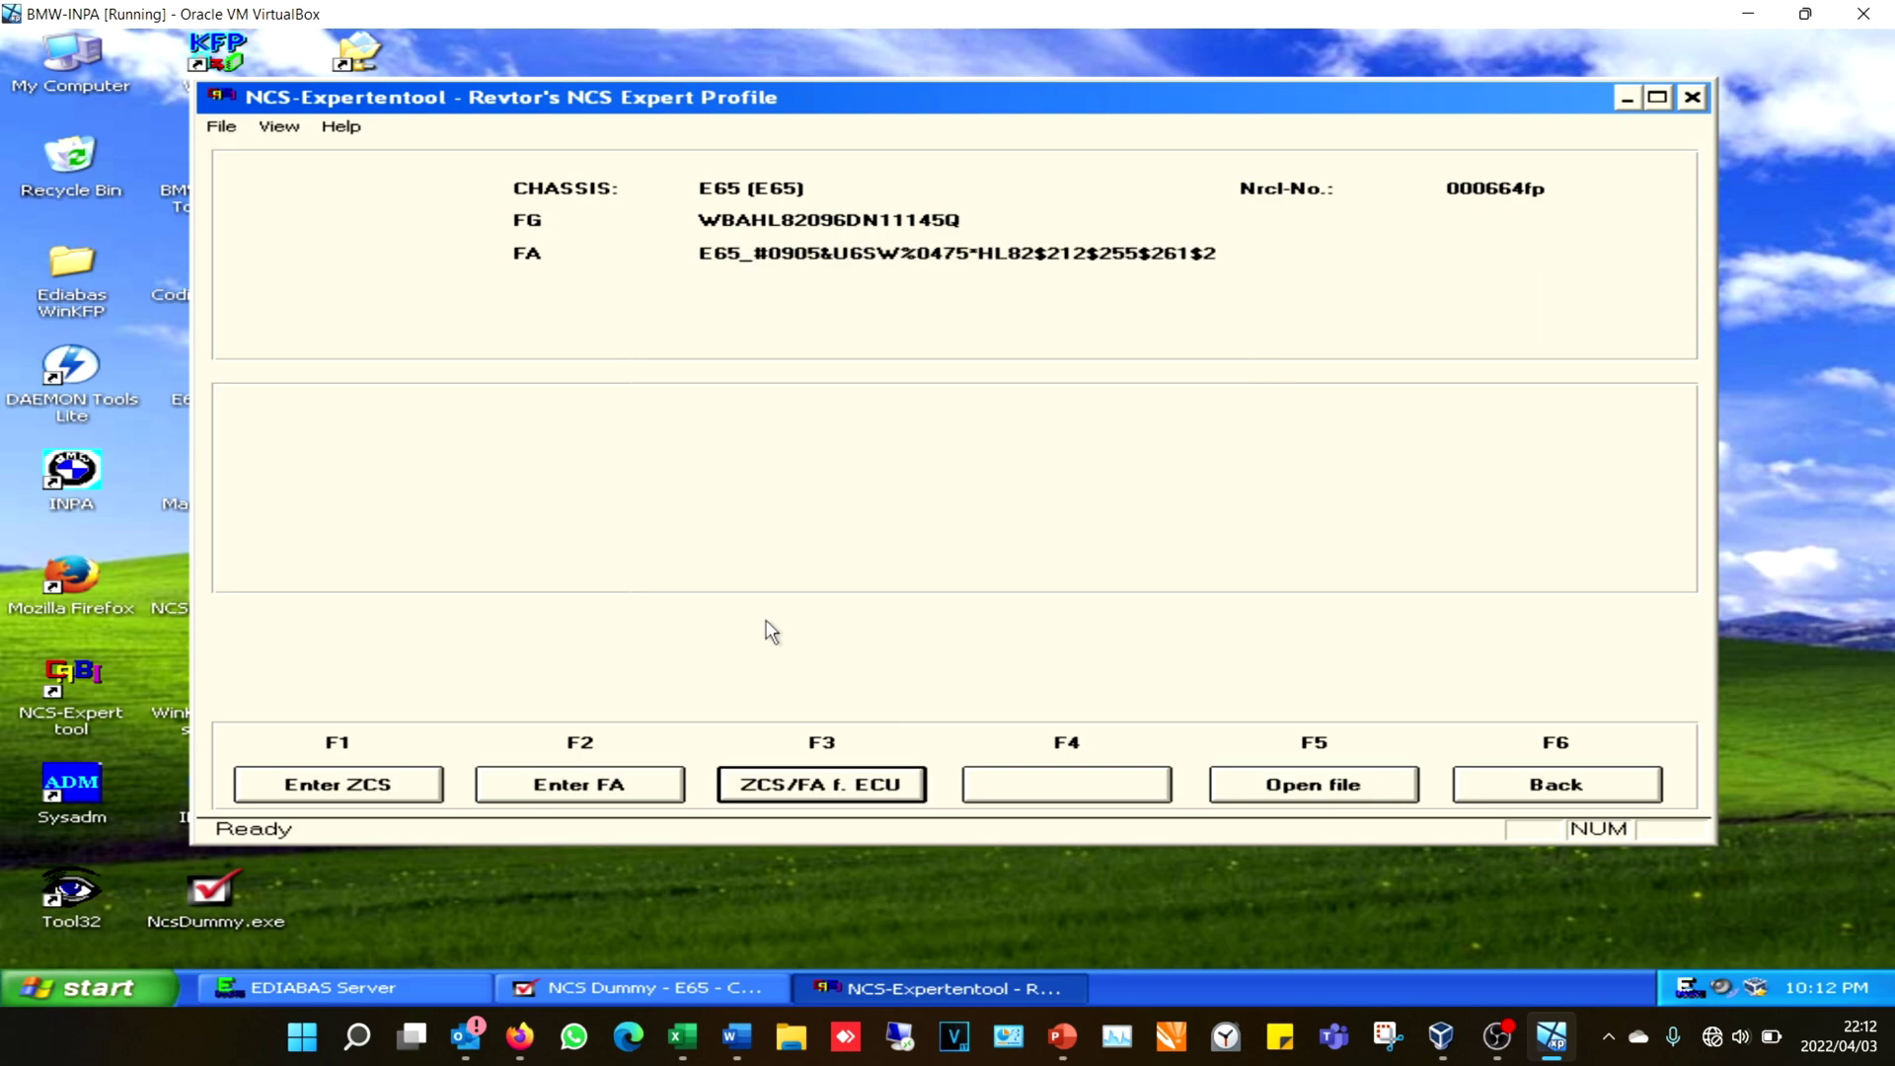
Open the vehicle order (FA) for editing with chassis E65 and the VIN already filled in
{"action": "left_click", "coordinate": [633, 795]}
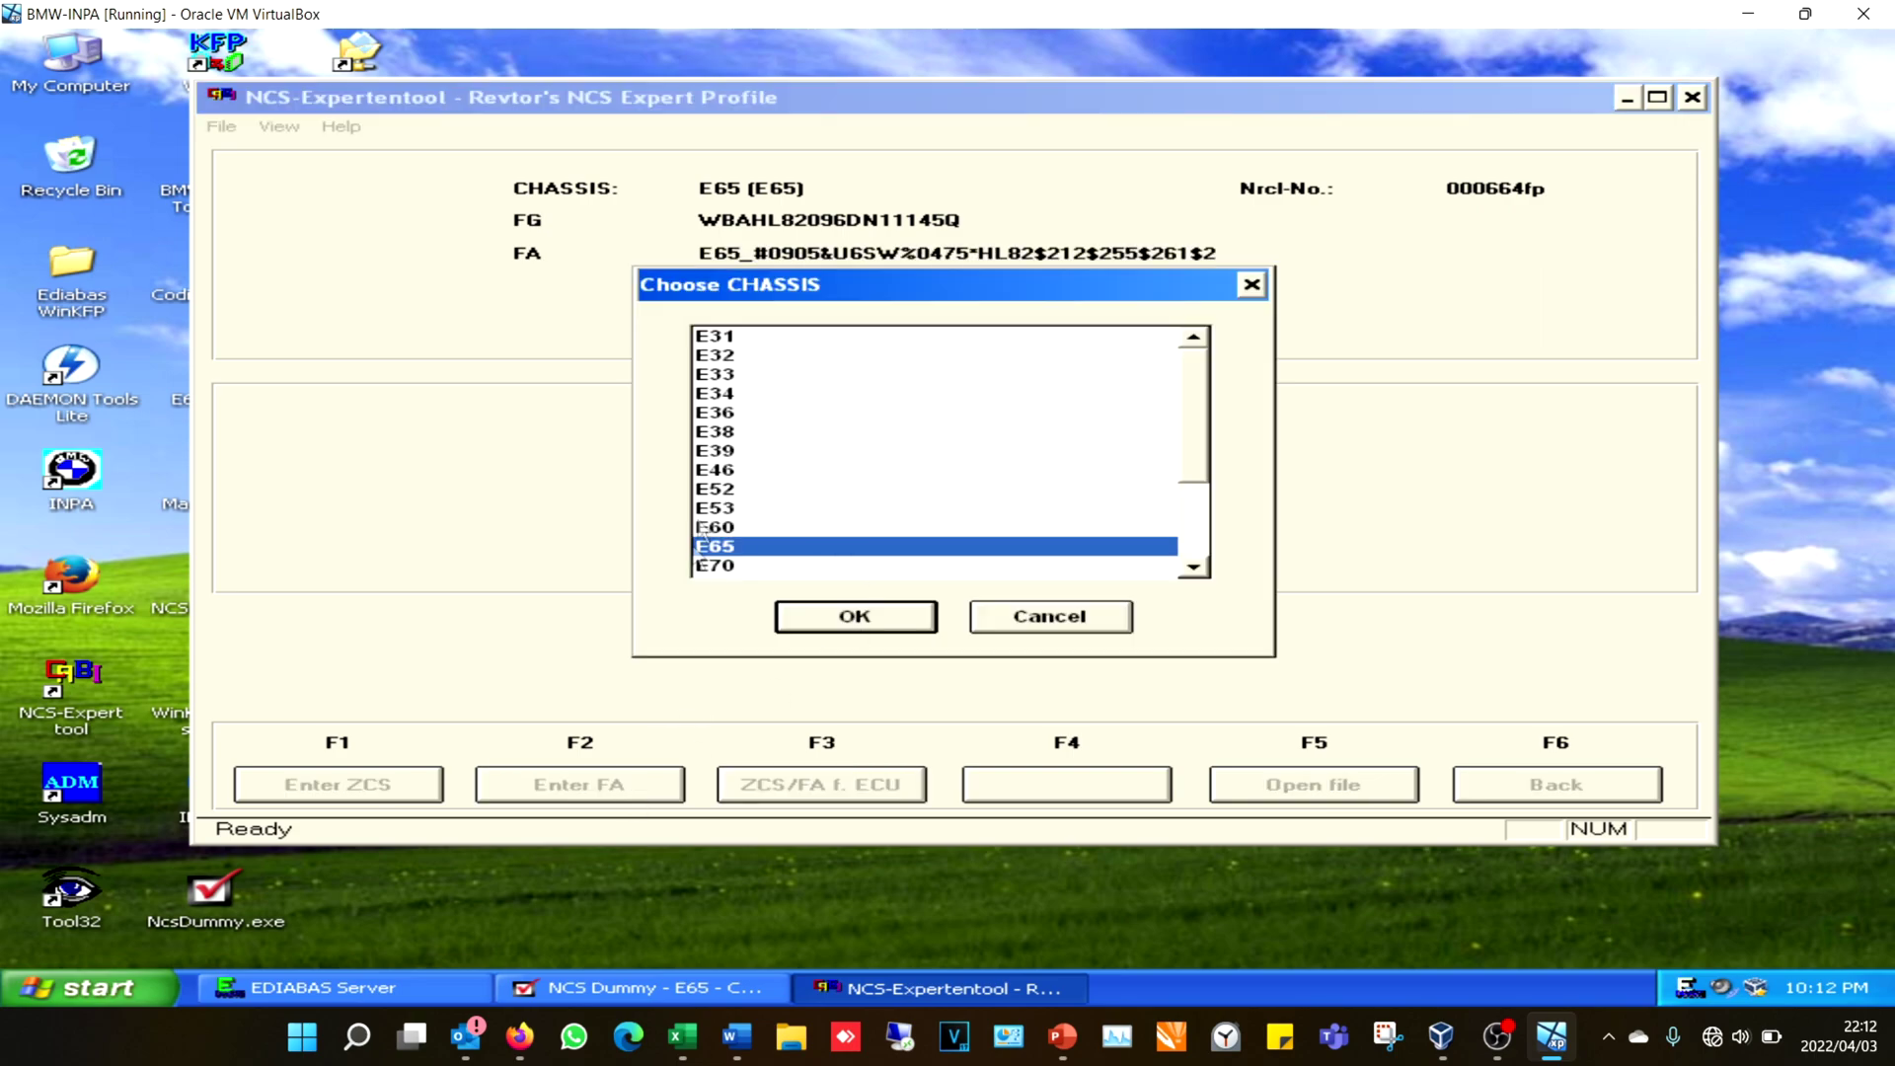
{"action": "left_click", "coordinate": [841, 622]}
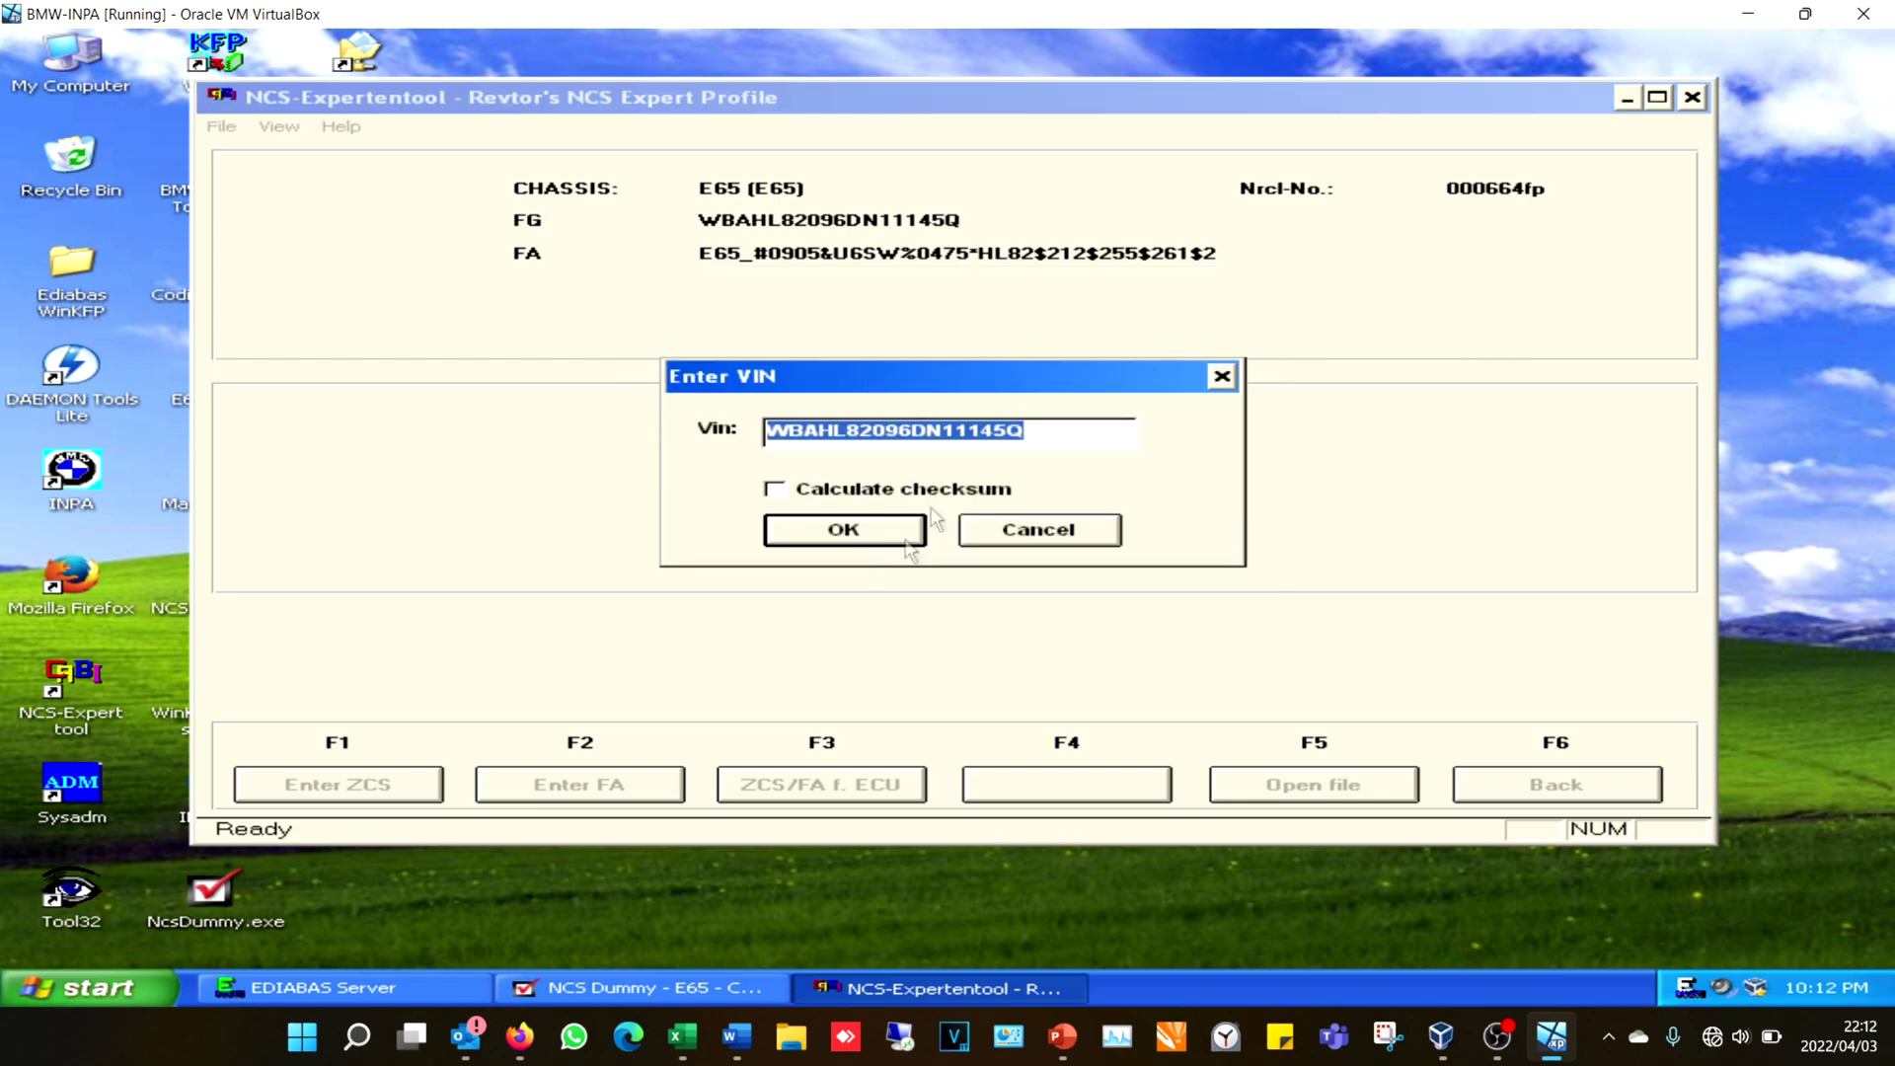
{"action": "left_click", "coordinate": [854, 538]}
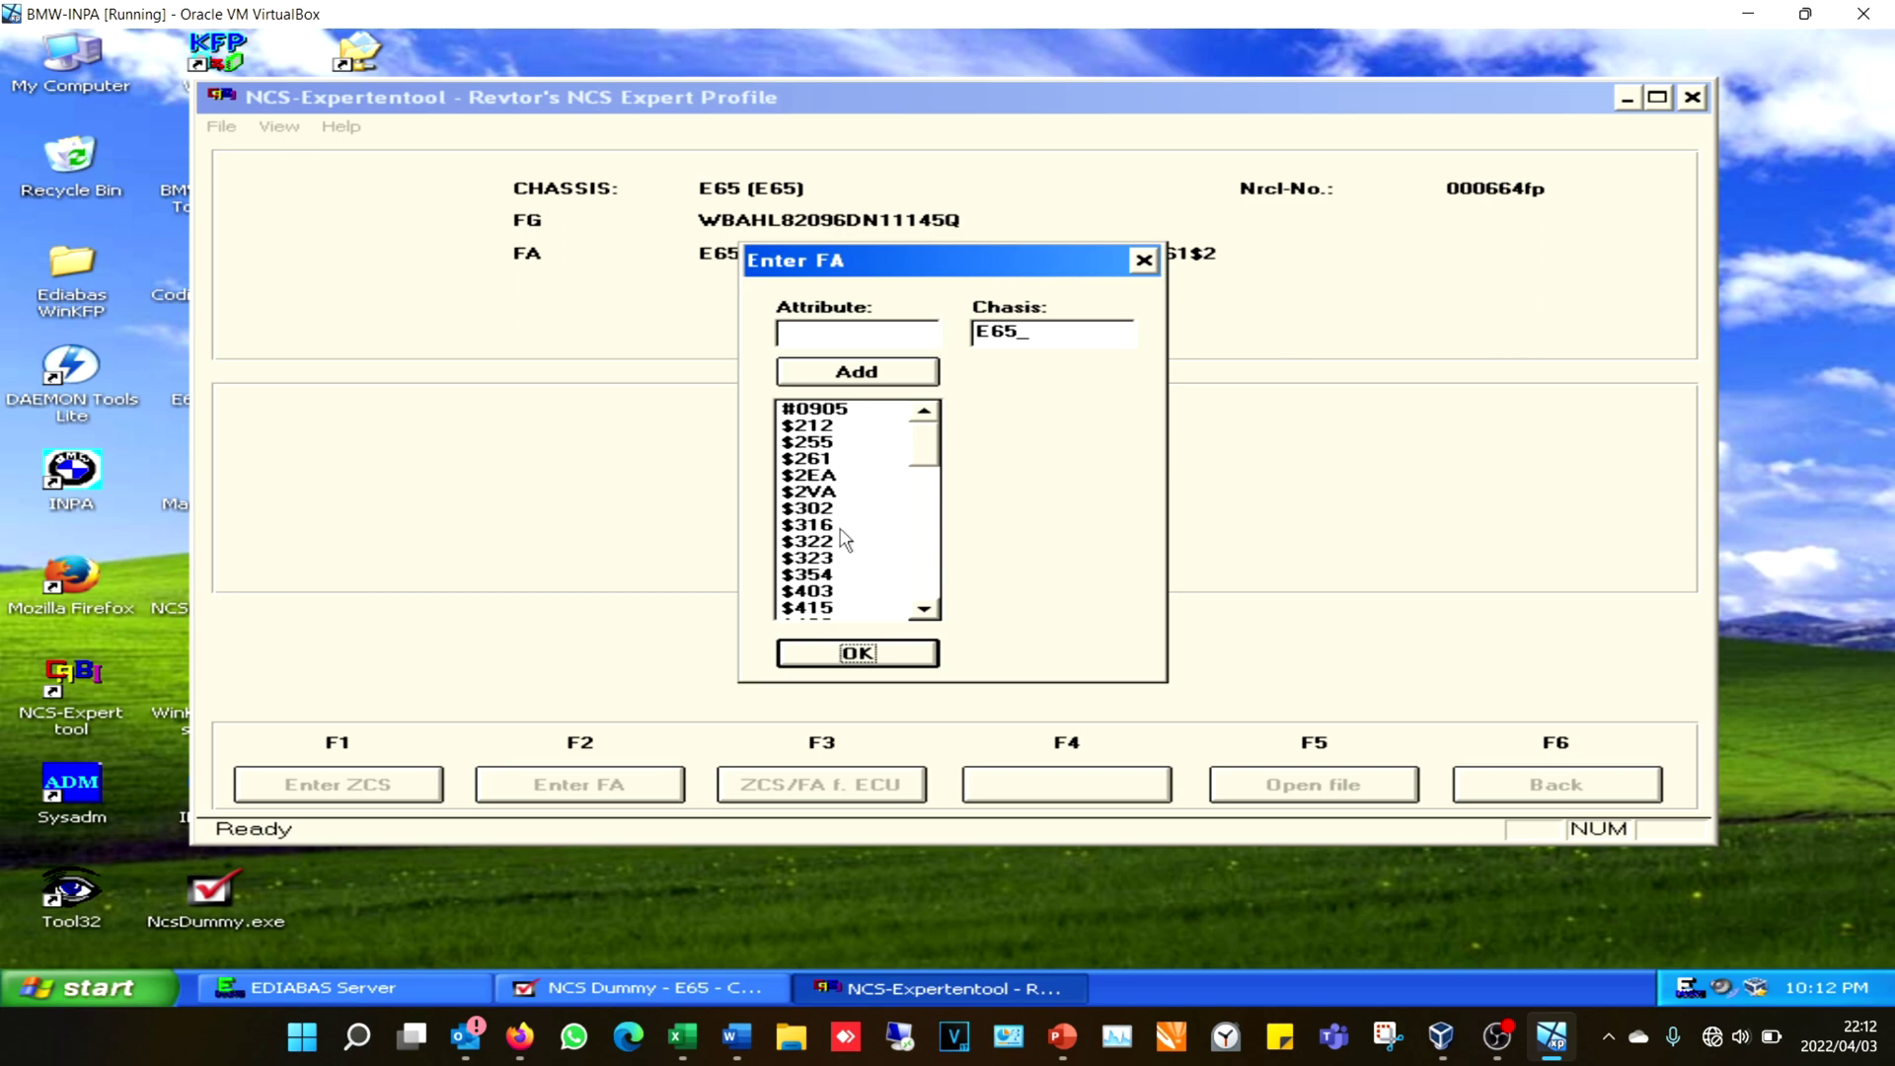
Add the attribute $223 to the vehicle order
{"action": "left_click", "coordinate": [855, 343]}
{"action": "type", "text": "$223"}
{"action": "left_click", "coordinate": [854, 373]}
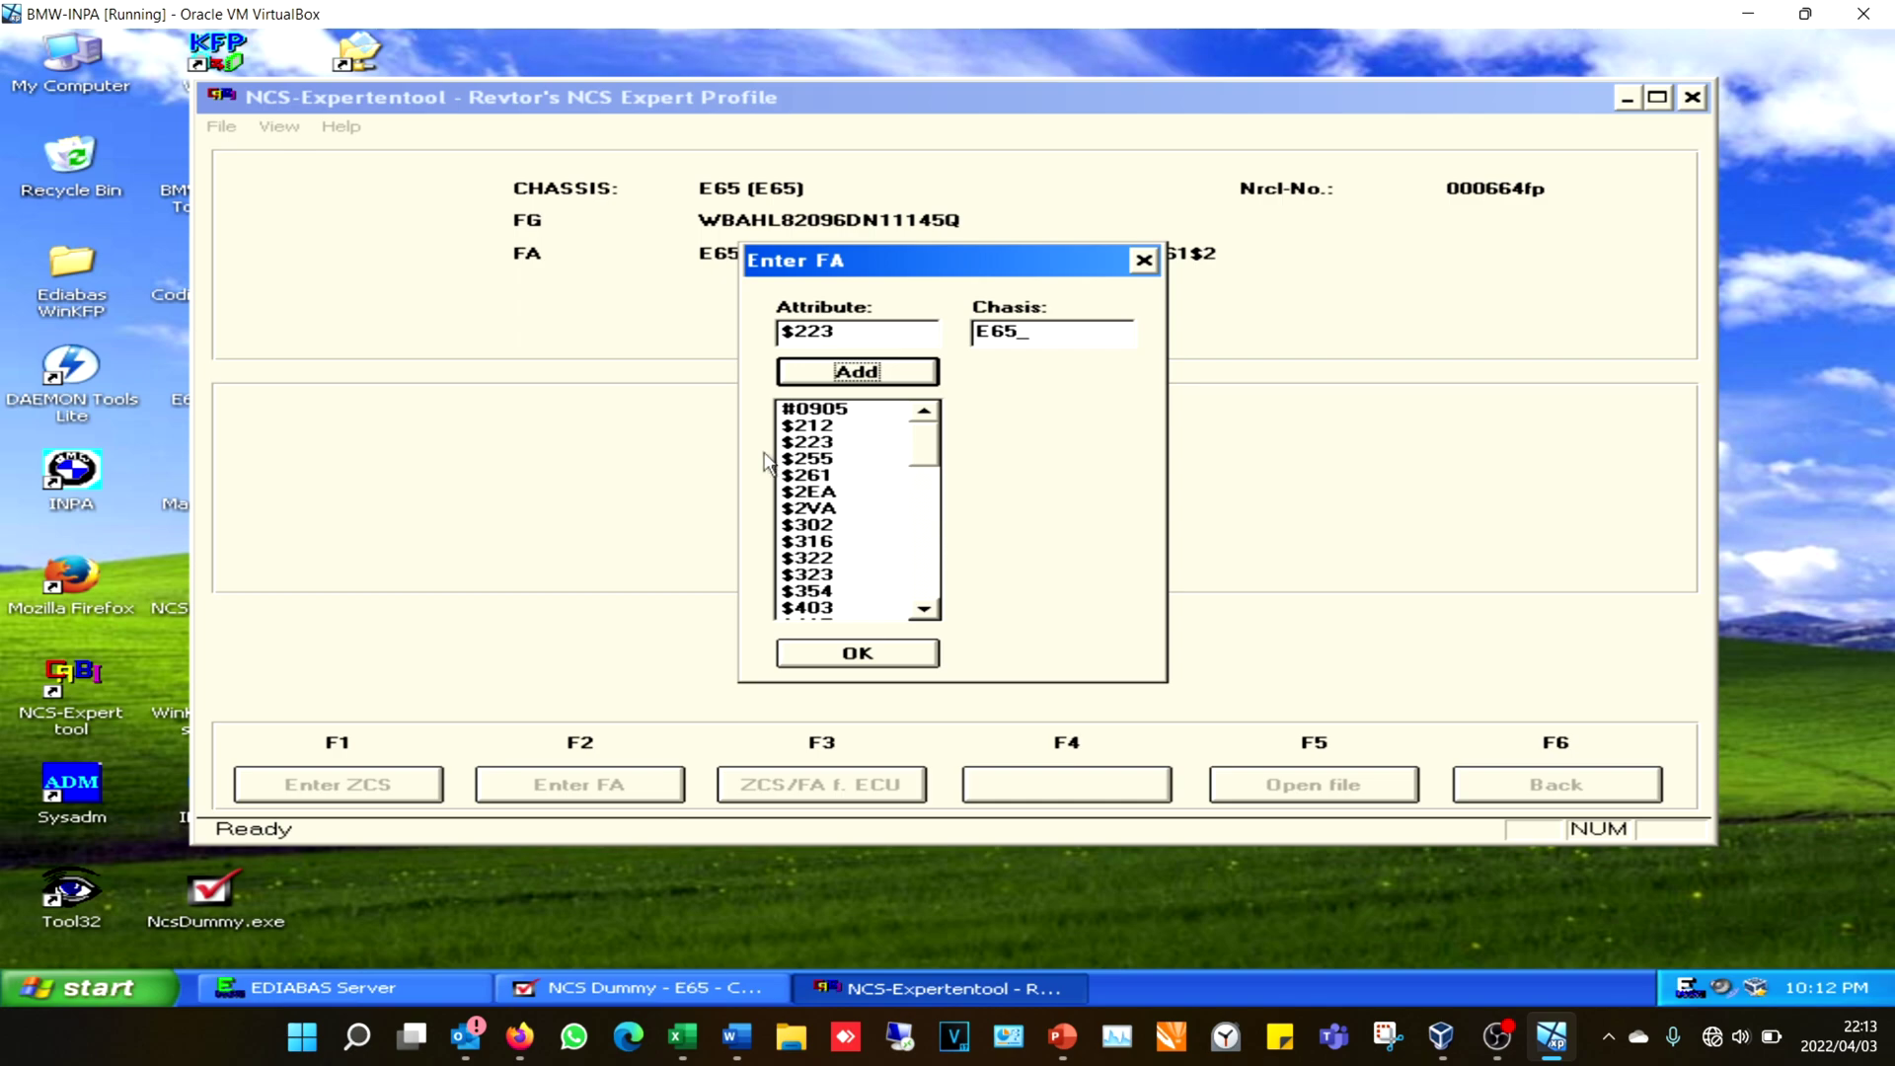
Clear the attribute entry, remove $223 from the vehicle order list and accept the order
{"action": "left_click", "coordinate": [859, 333]}
{"action": "key", "text": "BackSpace"}
{"action": "key", "text": "BackSpace"}
{"action": "key", "text": "BackSpace"}
{"action": "key", "text": "BackSpace"}
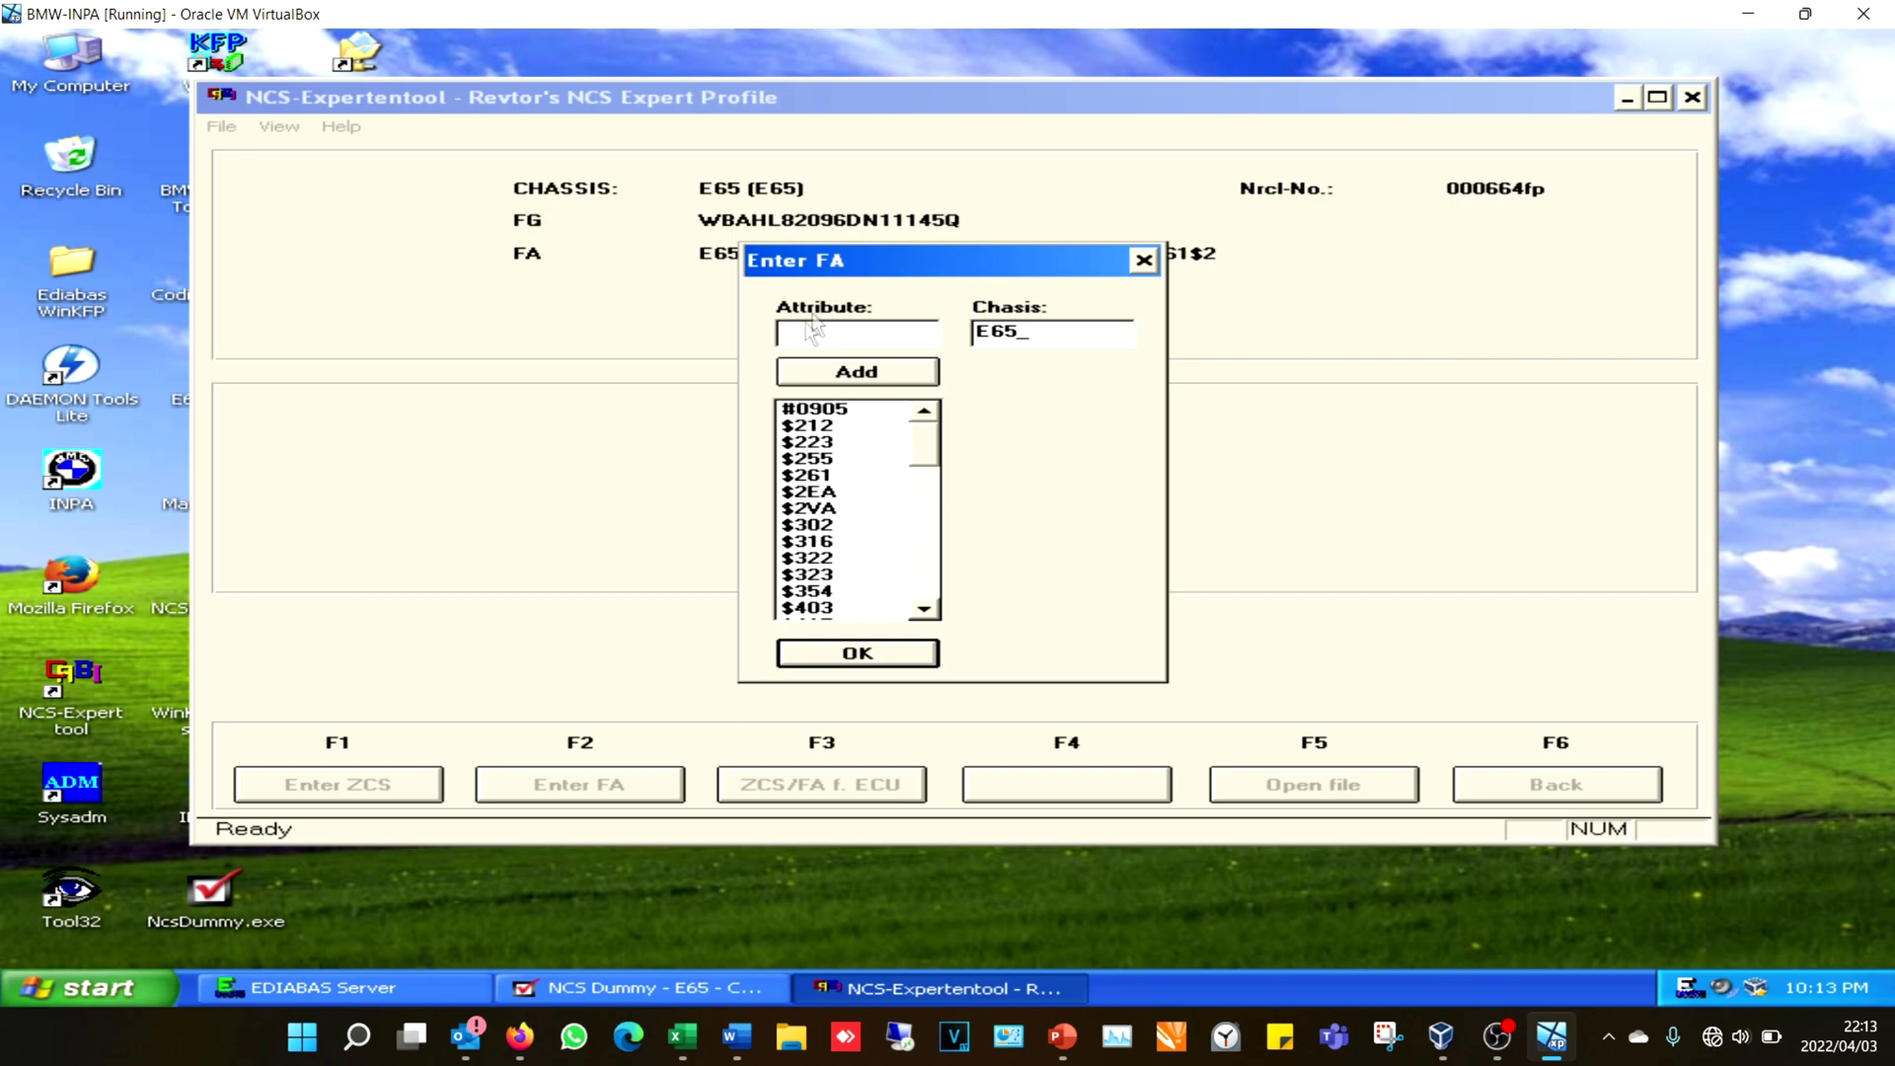
{"action": "left_click", "coordinate": [817, 446]}
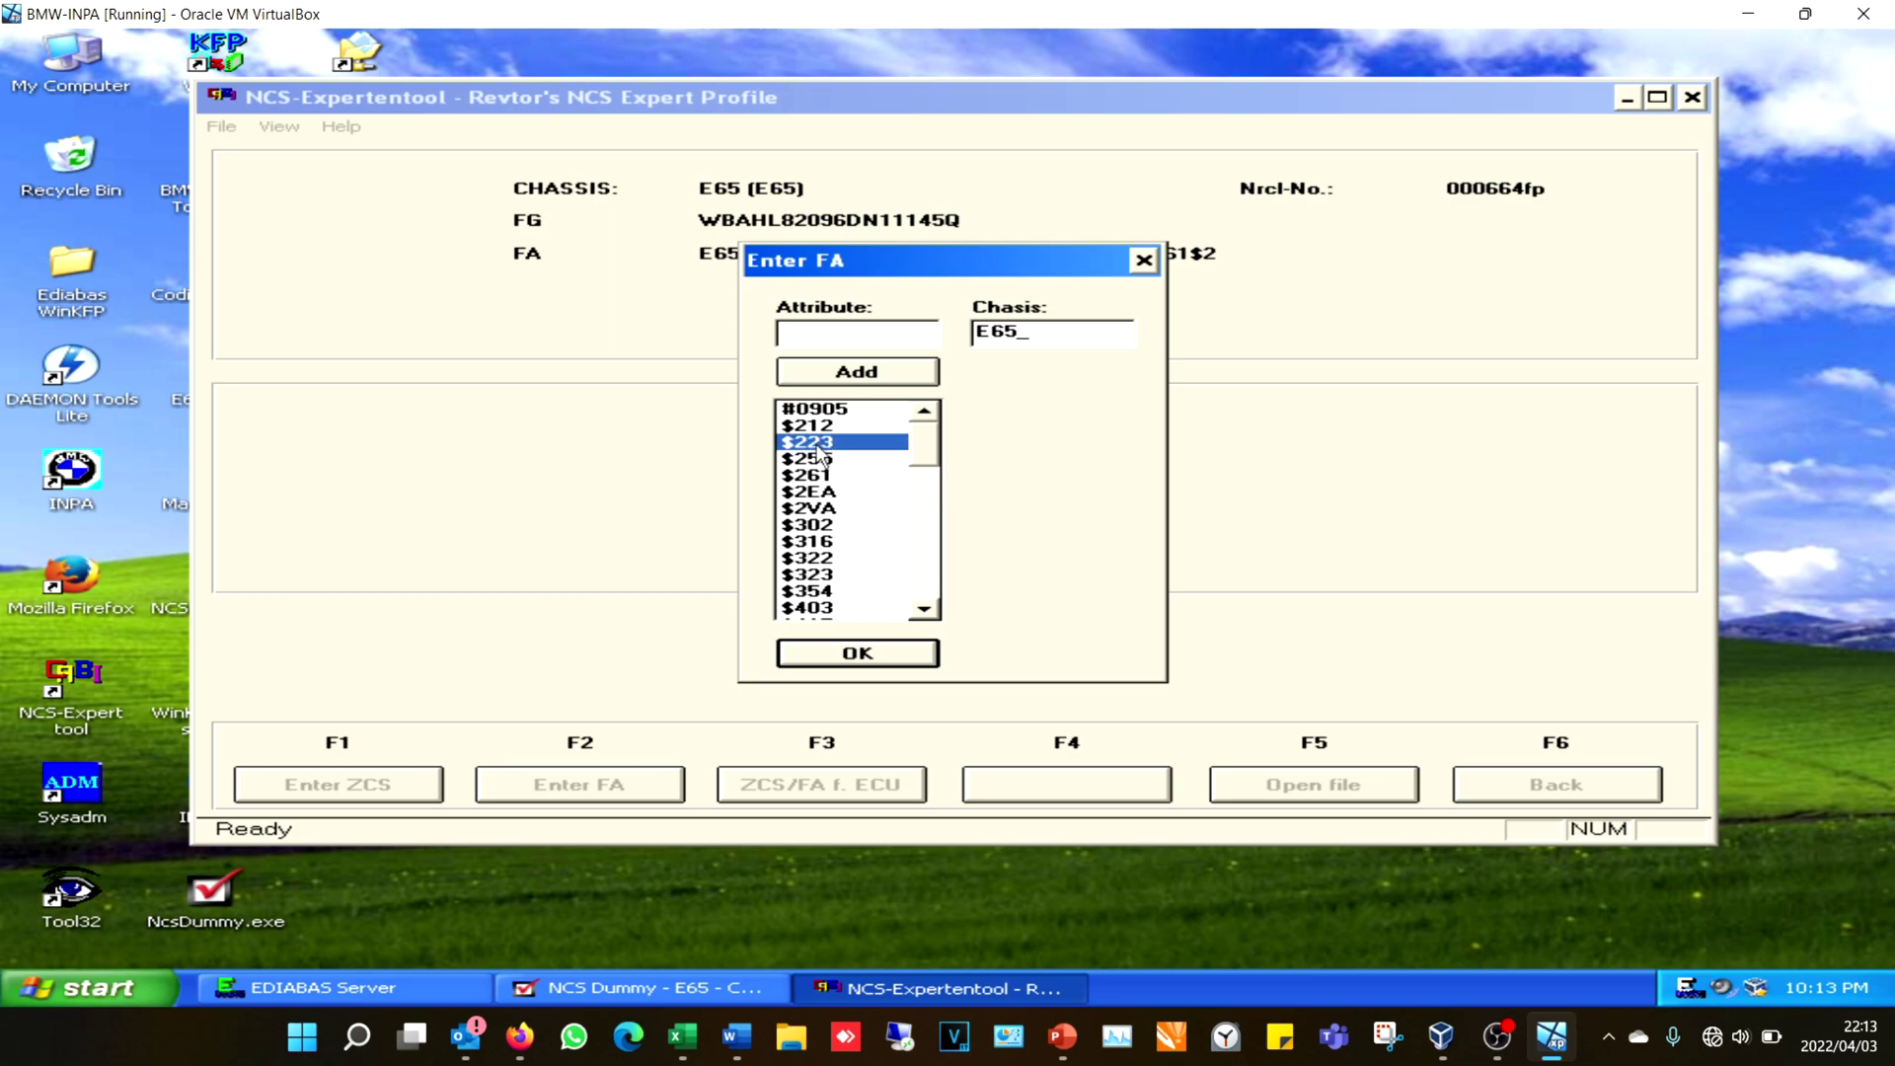
{"action": "double_click", "coordinate": [817, 446]}
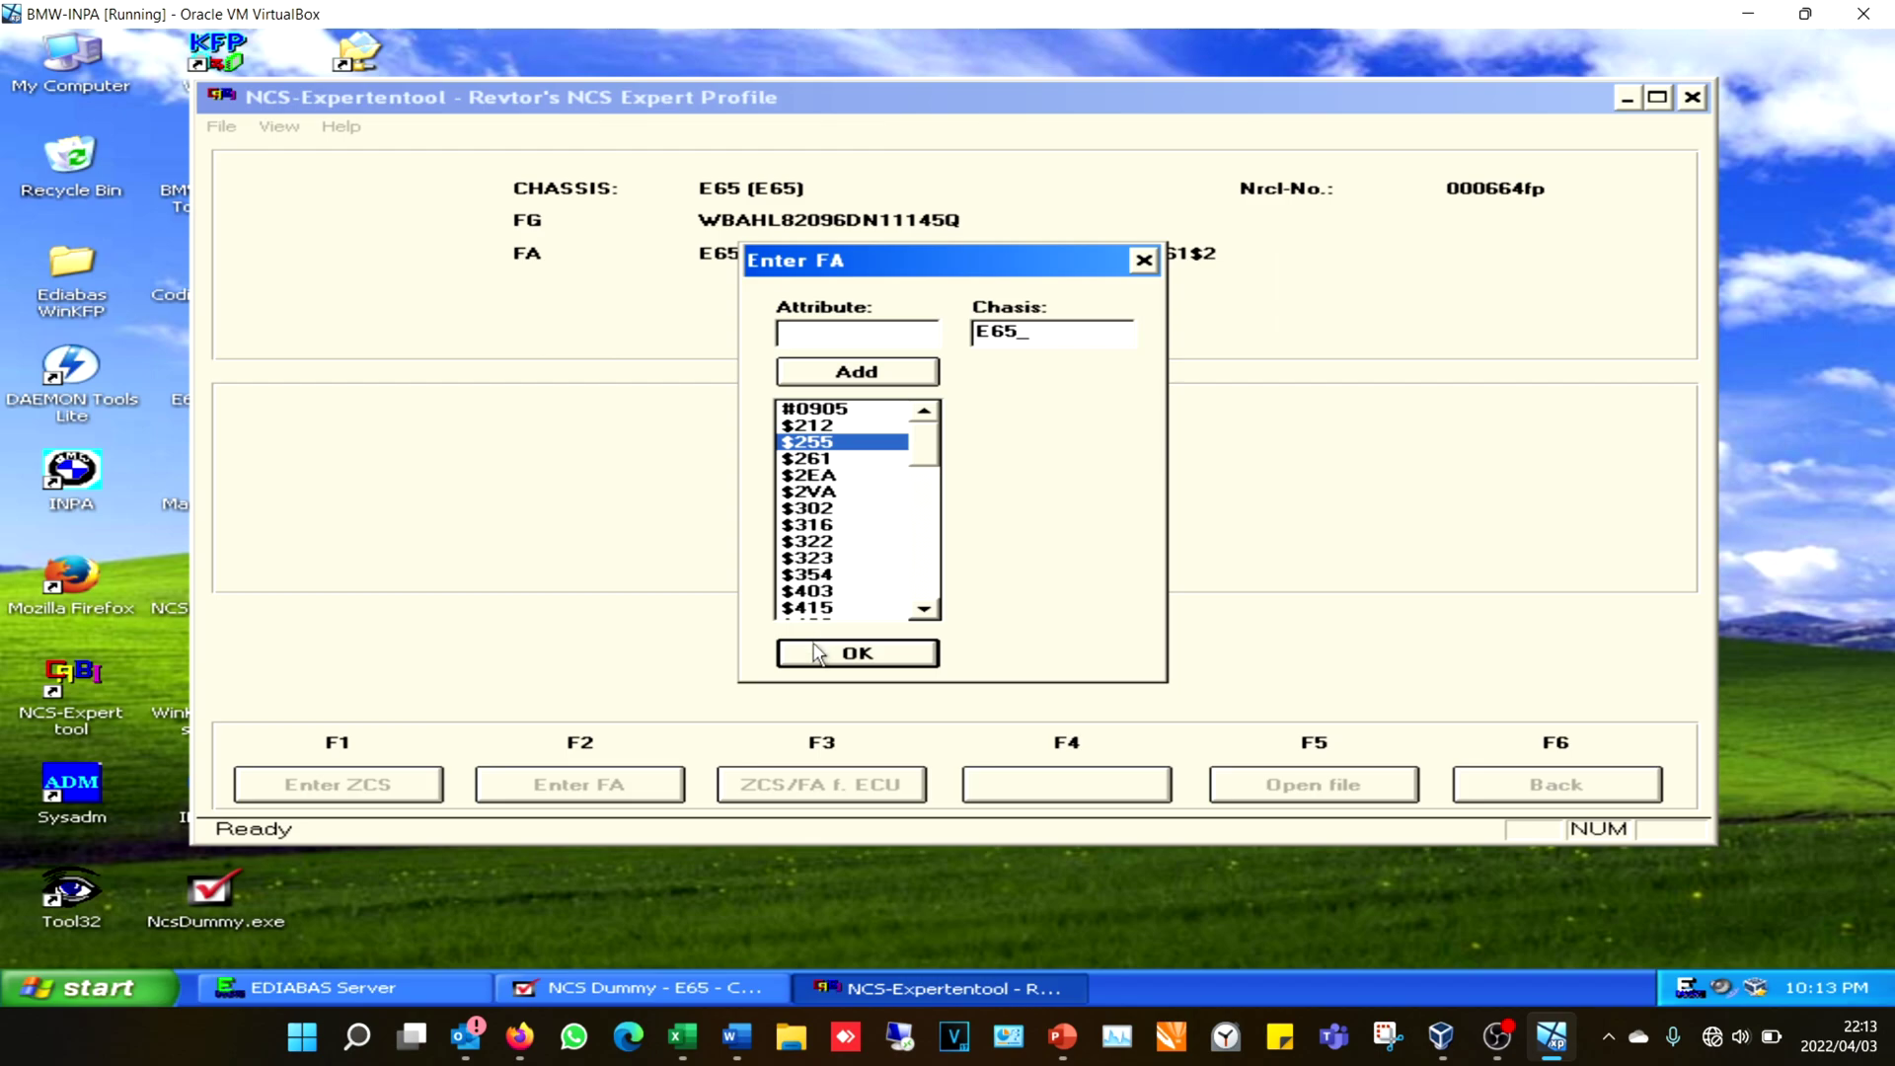
{"action": "left_click", "coordinate": [819, 651]}
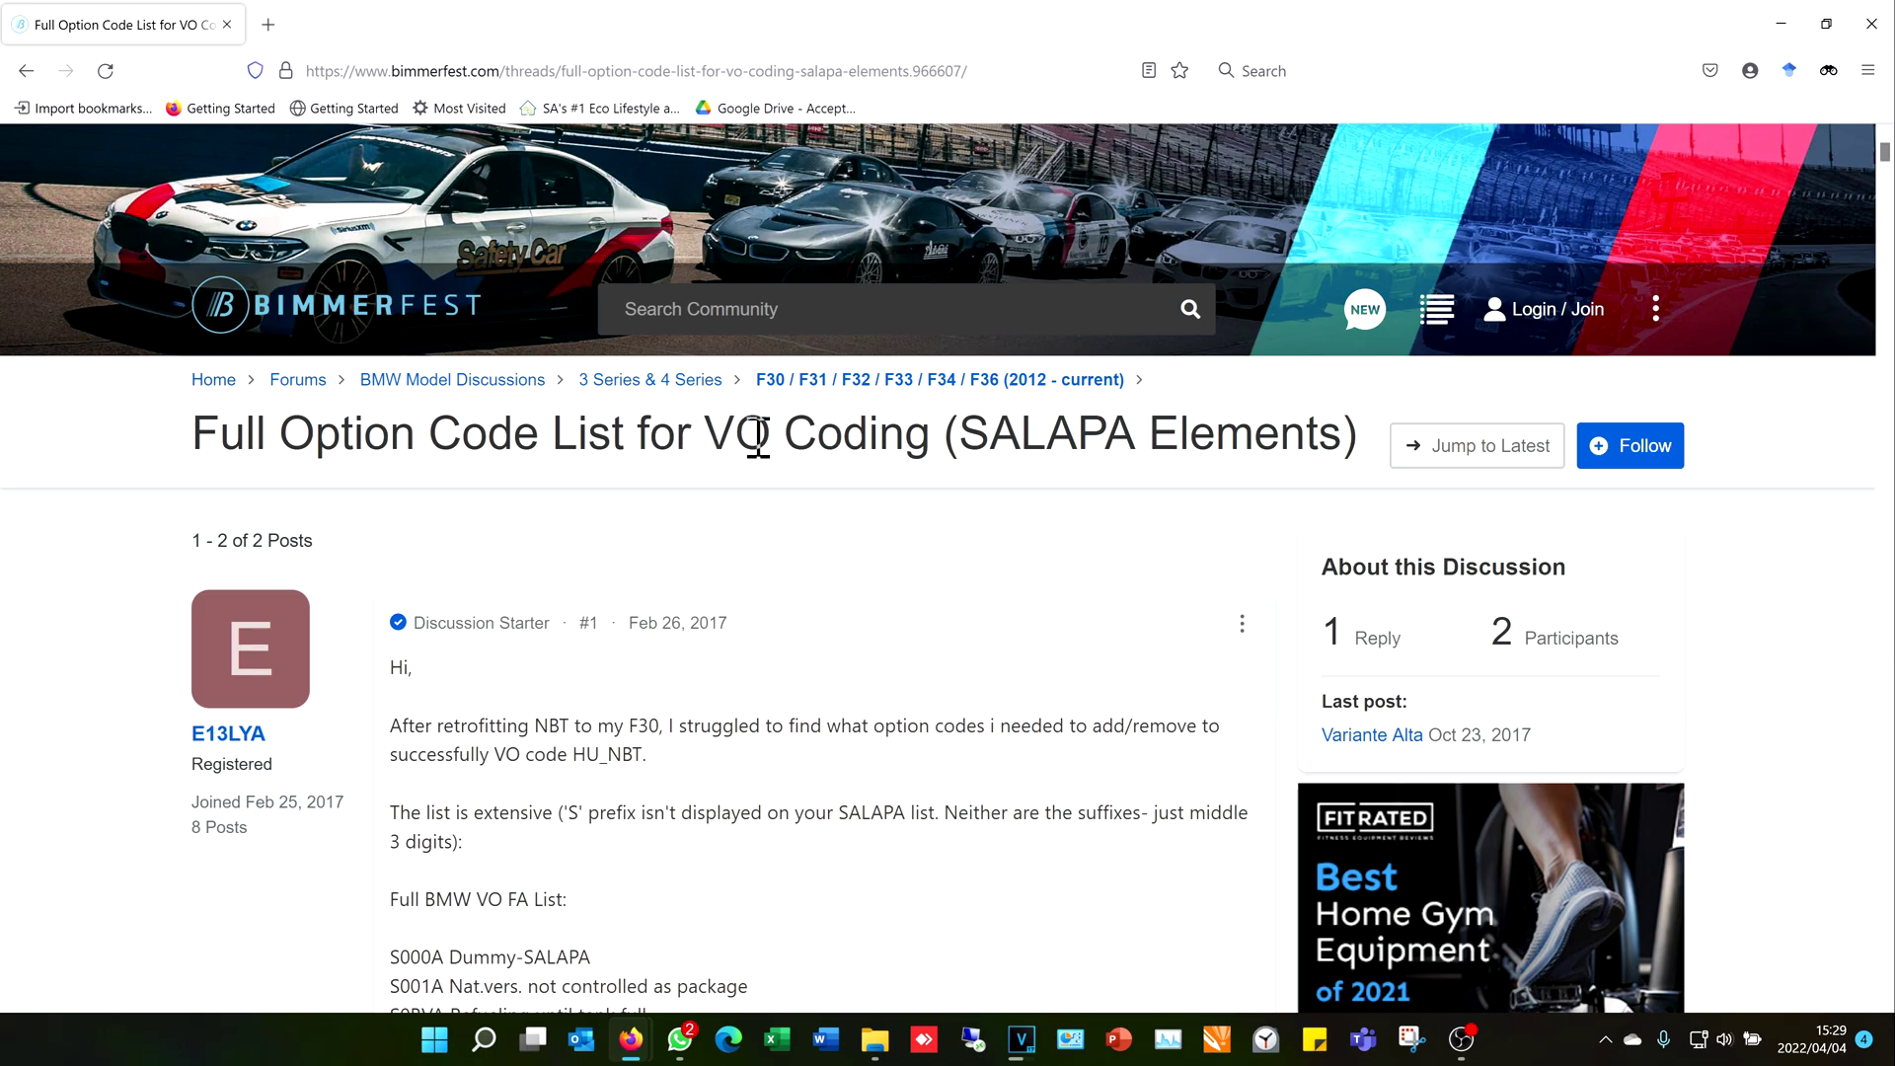
Switch to Firefox and examine the Bimmerfest full option code list for VO coding, highlighting the S223A Electronic Damper Control entry
{"action": "scroll", "coordinate": [622, 651], "scroll_direction": "down", "scroll_amount": 5}
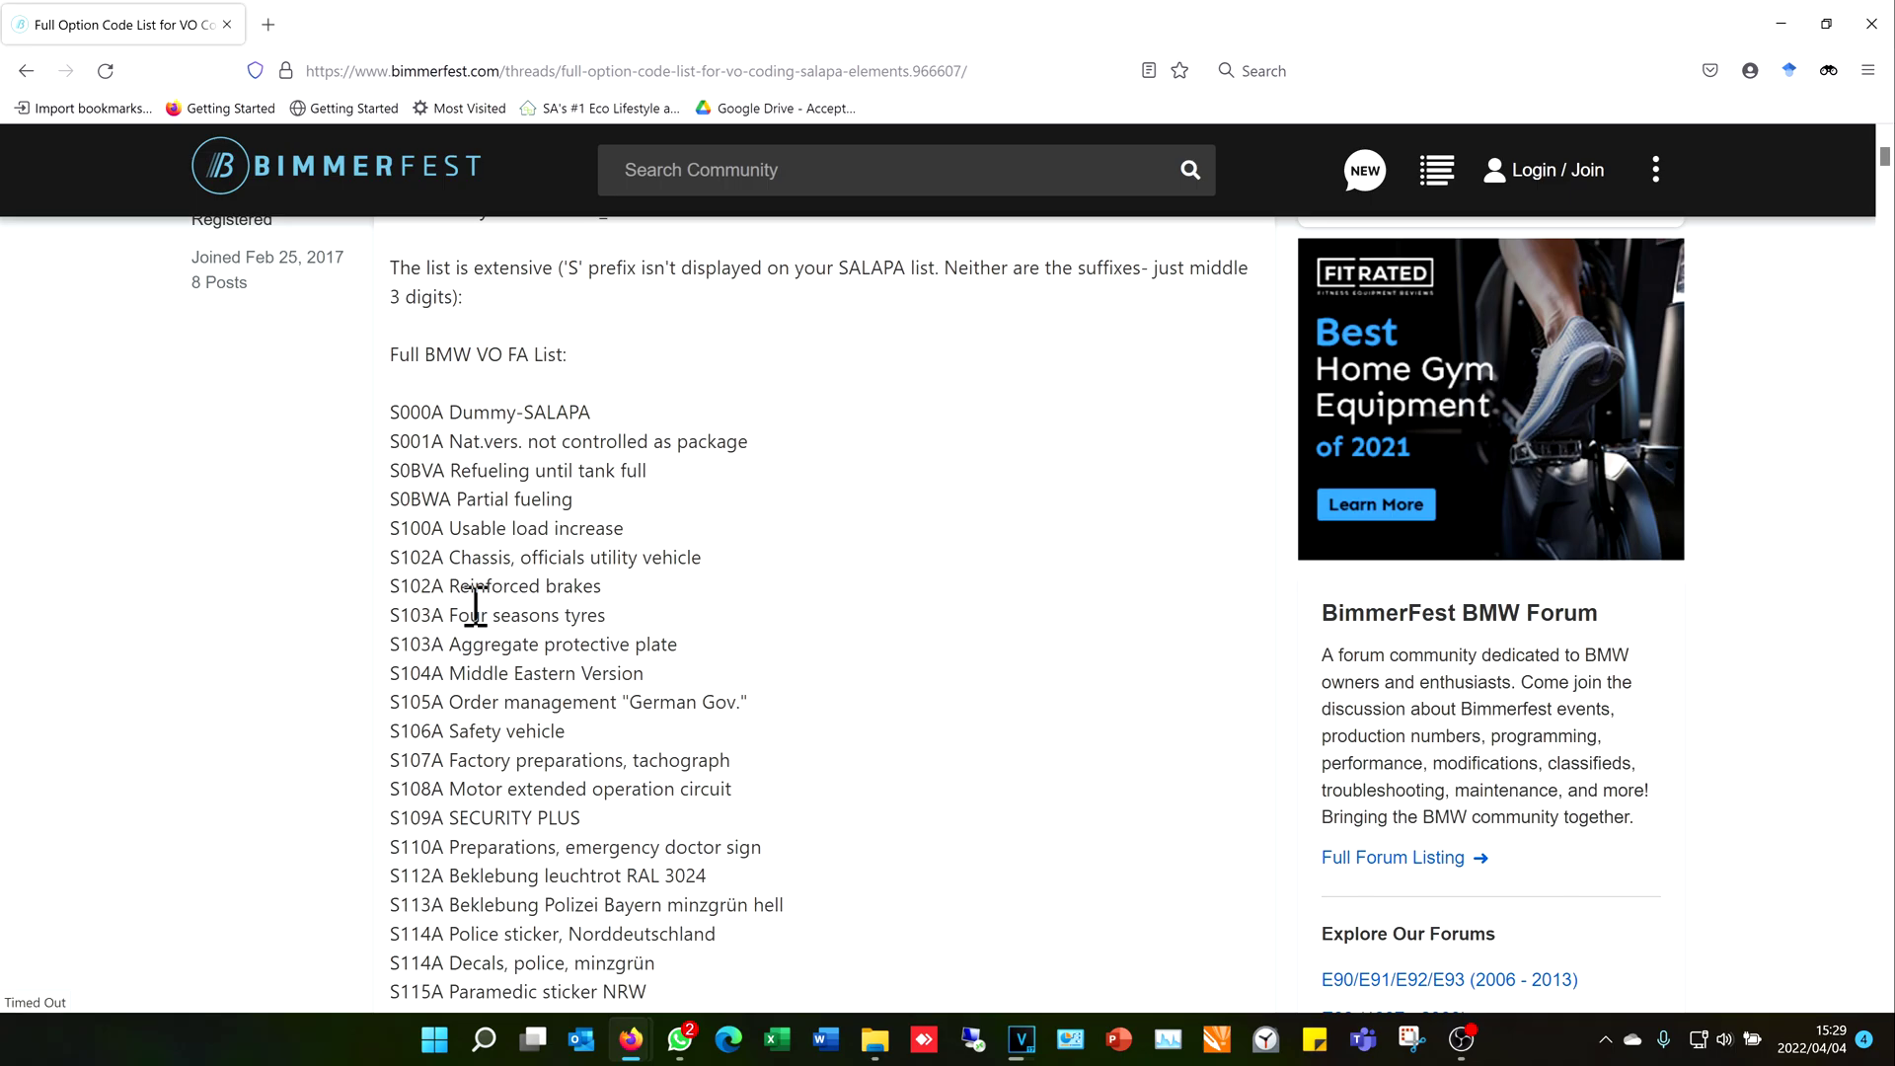
{"action": "scroll", "coordinate": [476, 606], "scroll_direction": "down", "scroll_amount": 6}
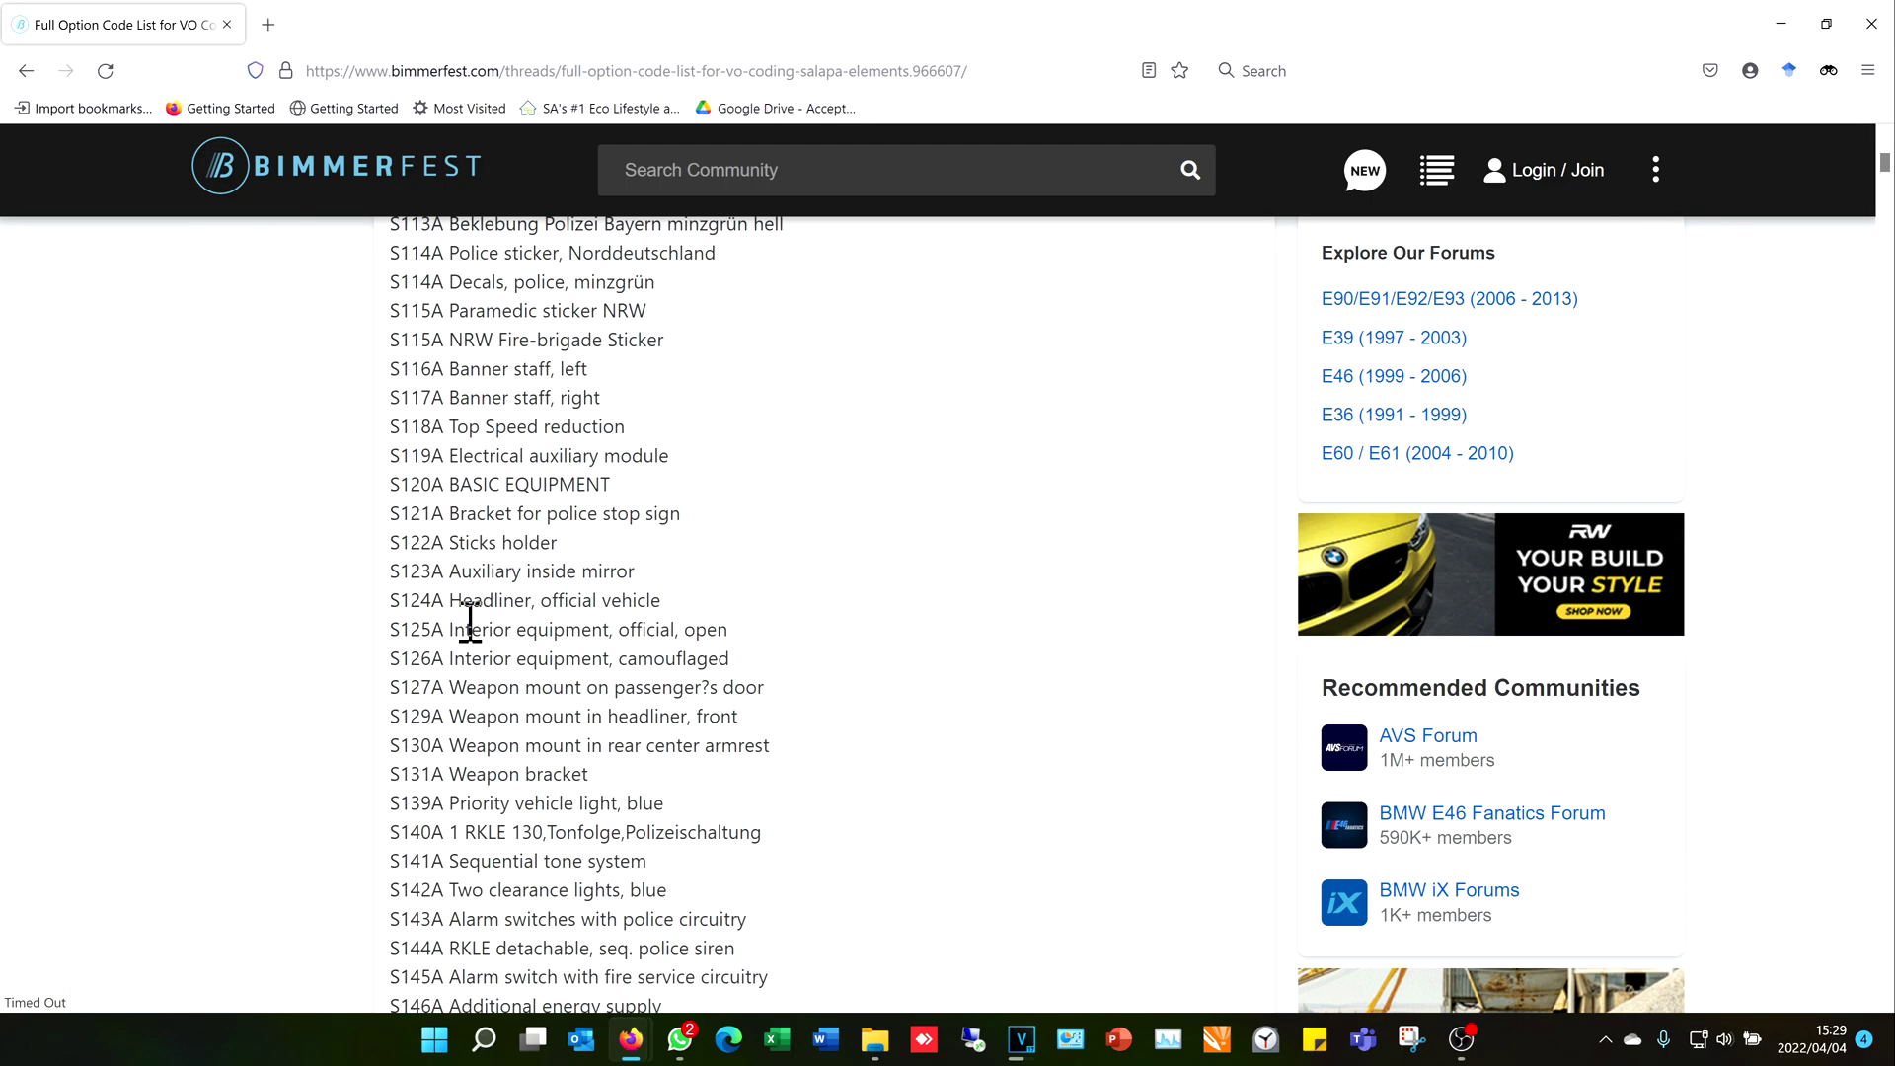
{"action": "scroll", "coordinate": [470, 622], "scroll_direction": "down", "scroll_amount": 6}
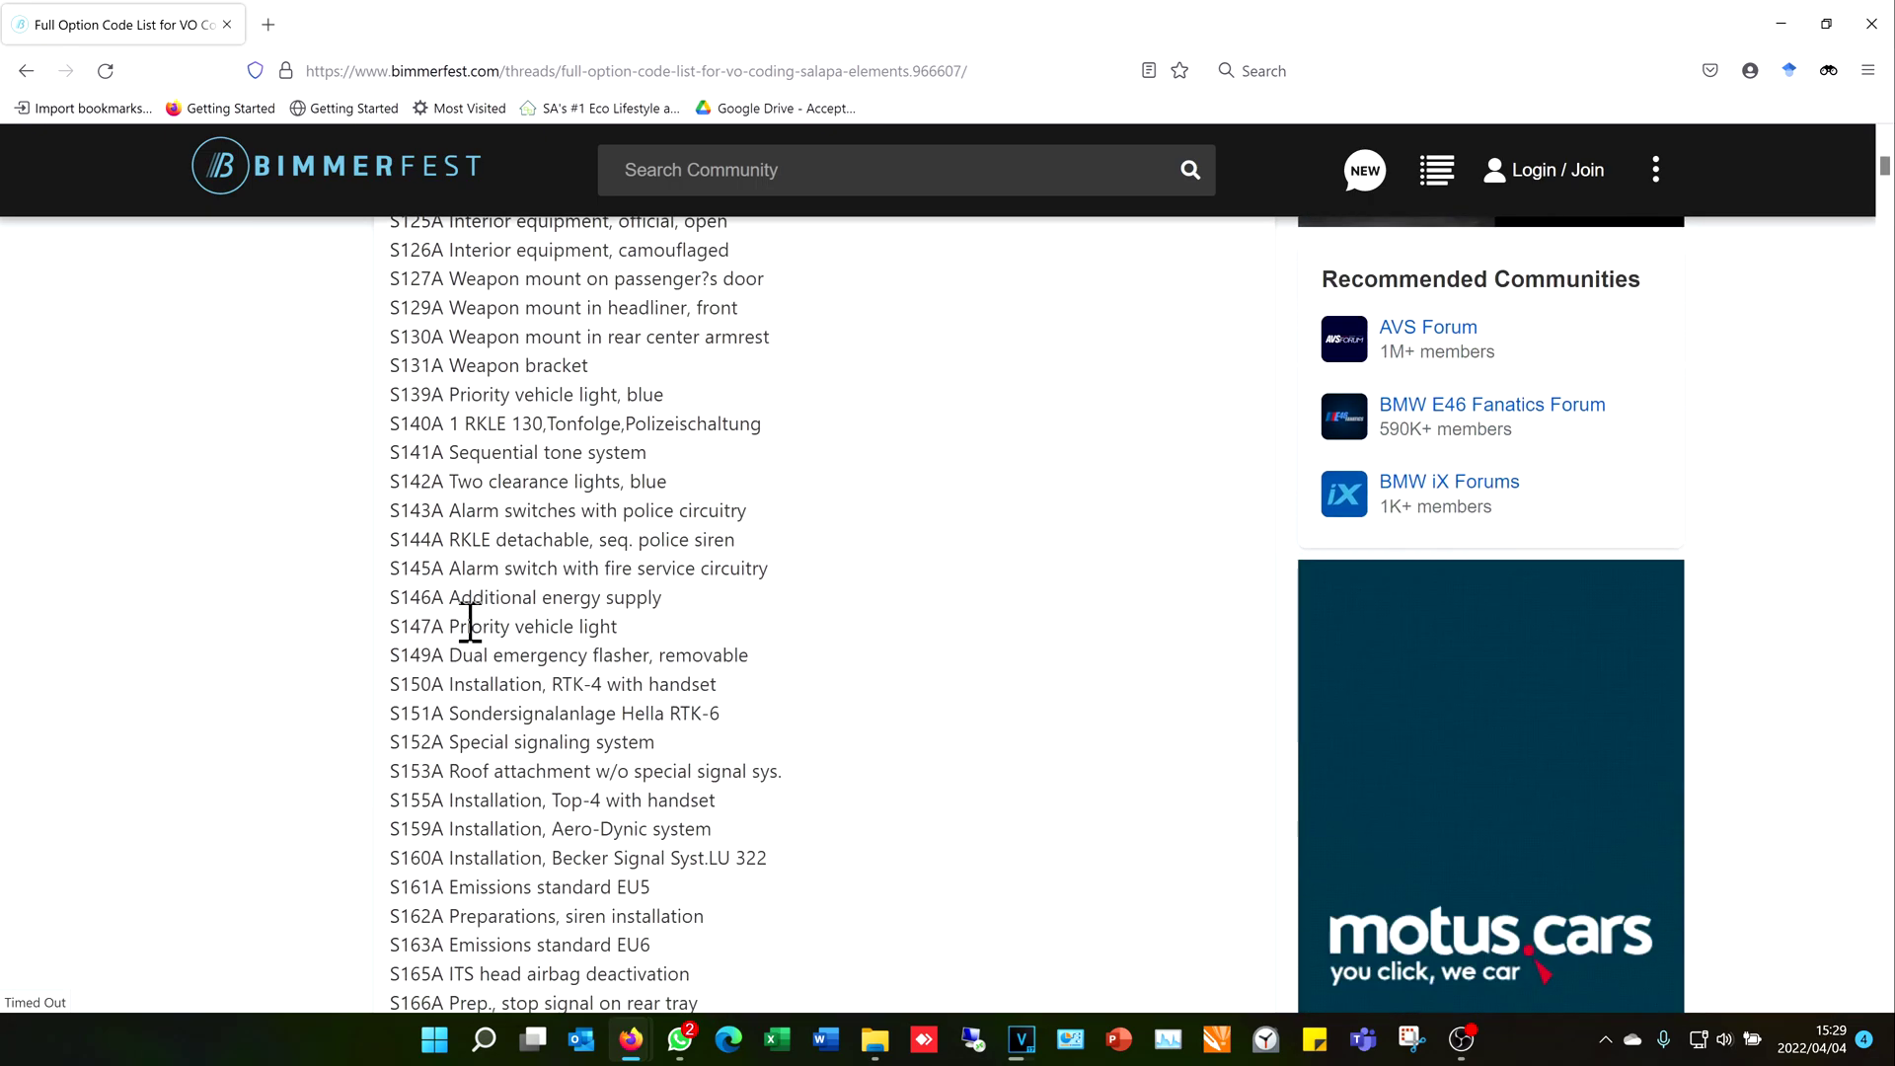
{"action": "scroll", "coordinate": [470, 622], "scroll_direction": "down", "scroll_amount": 10}
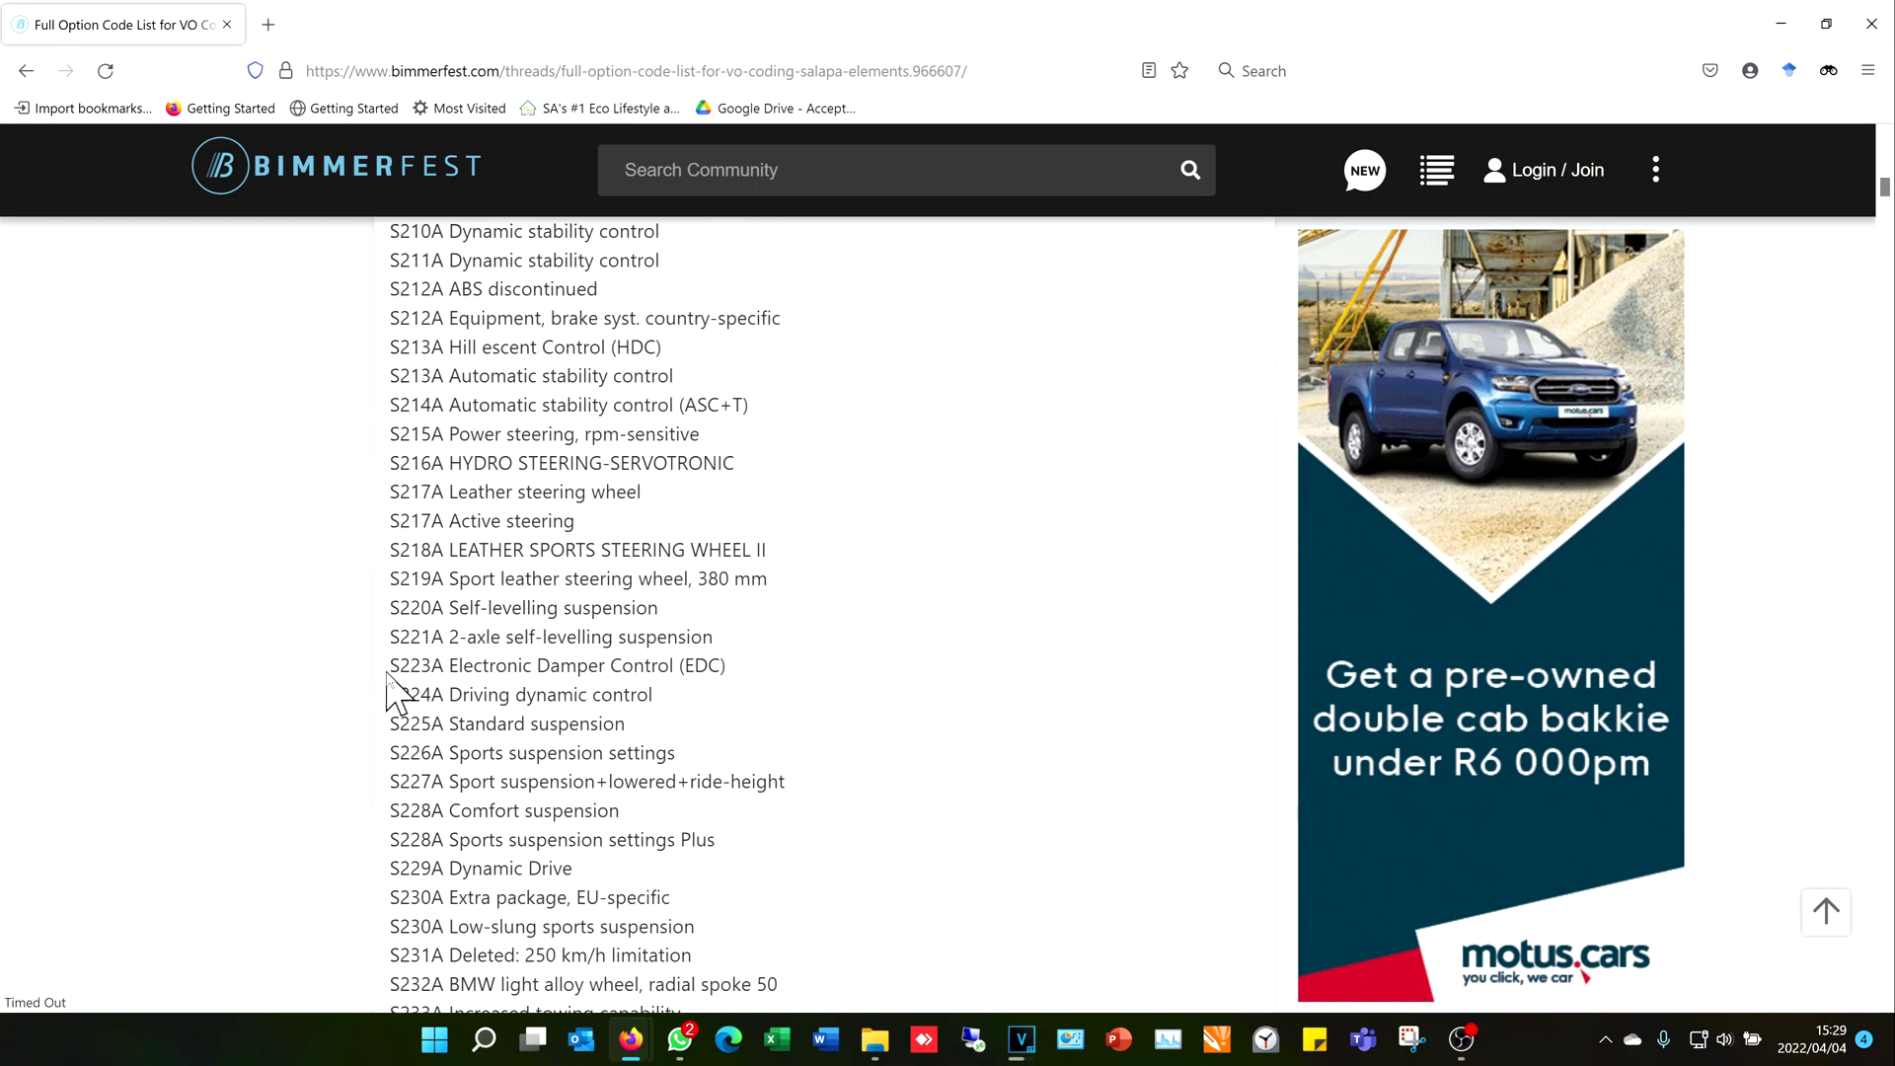
{"action": "left_click_drag", "start_coordinate": [391, 667], "coordinate": [736, 671]}
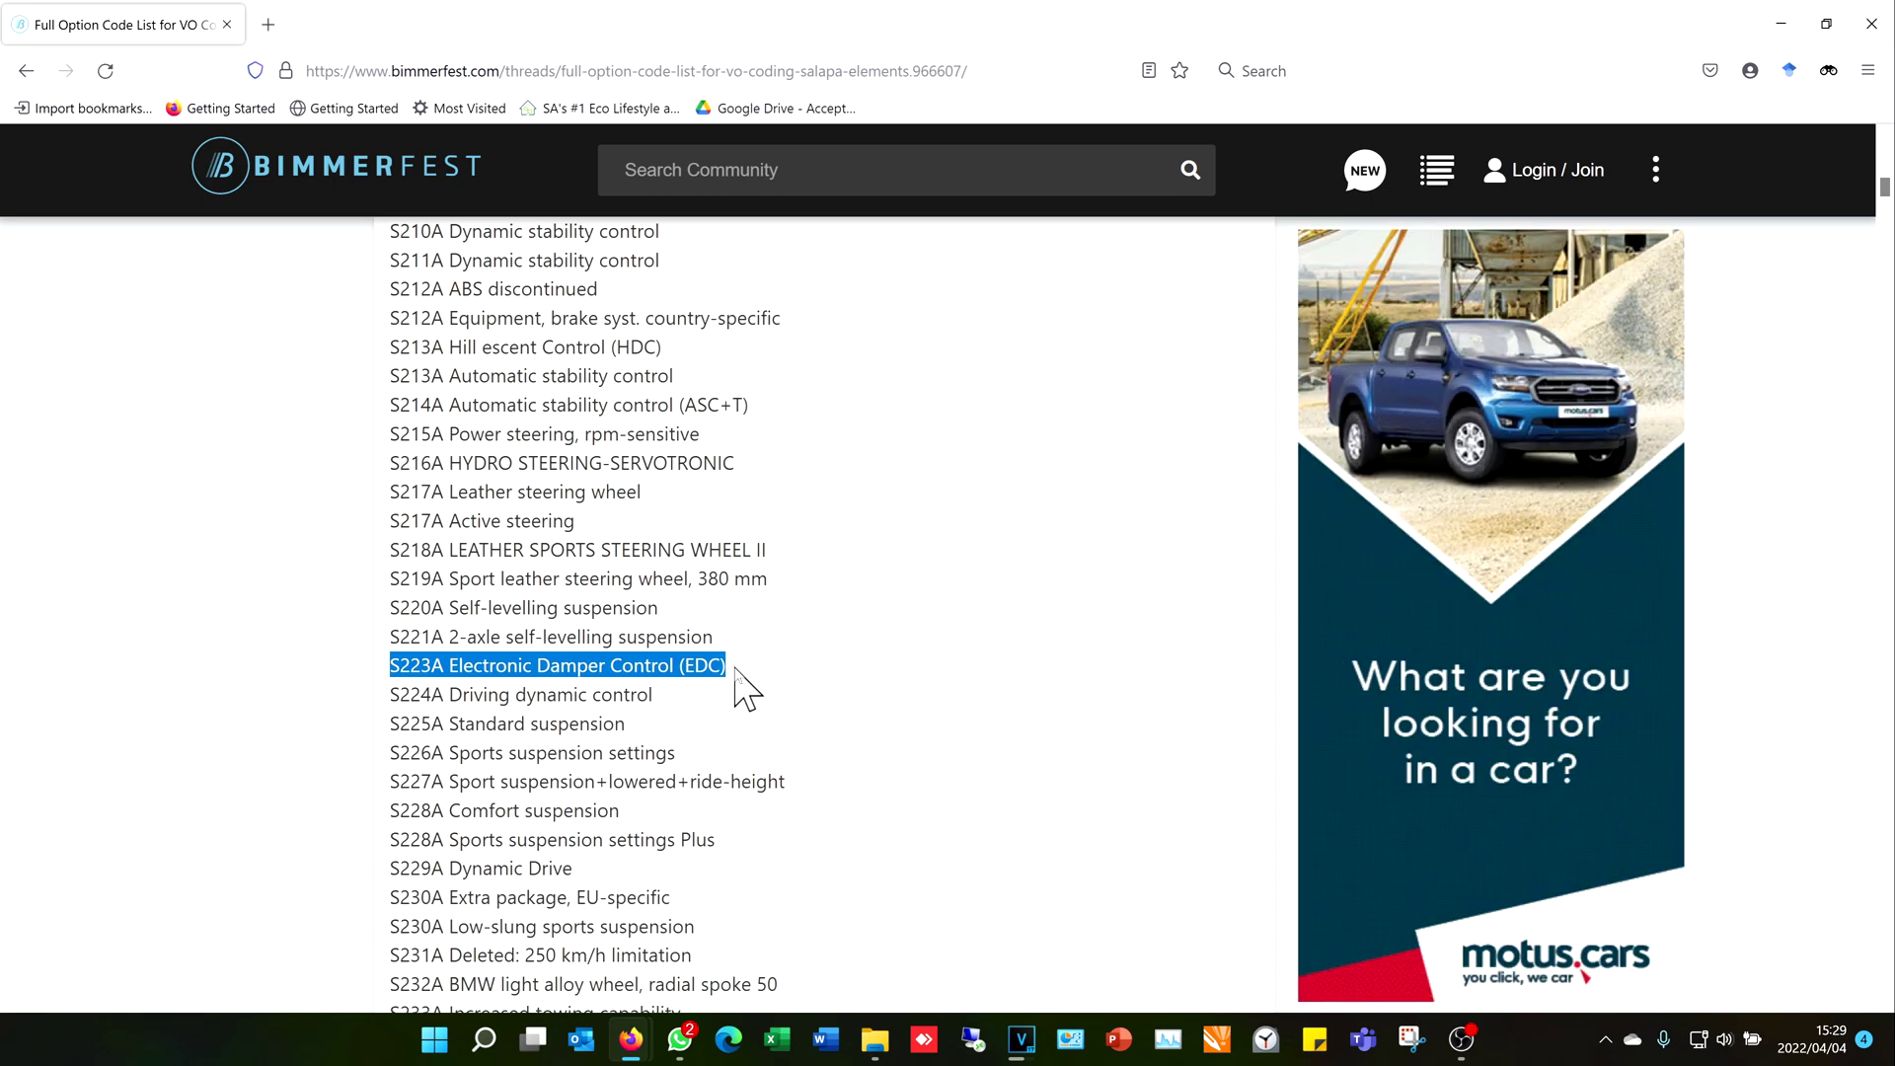
{"action": "left_click", "coordinate": [393, 679]}
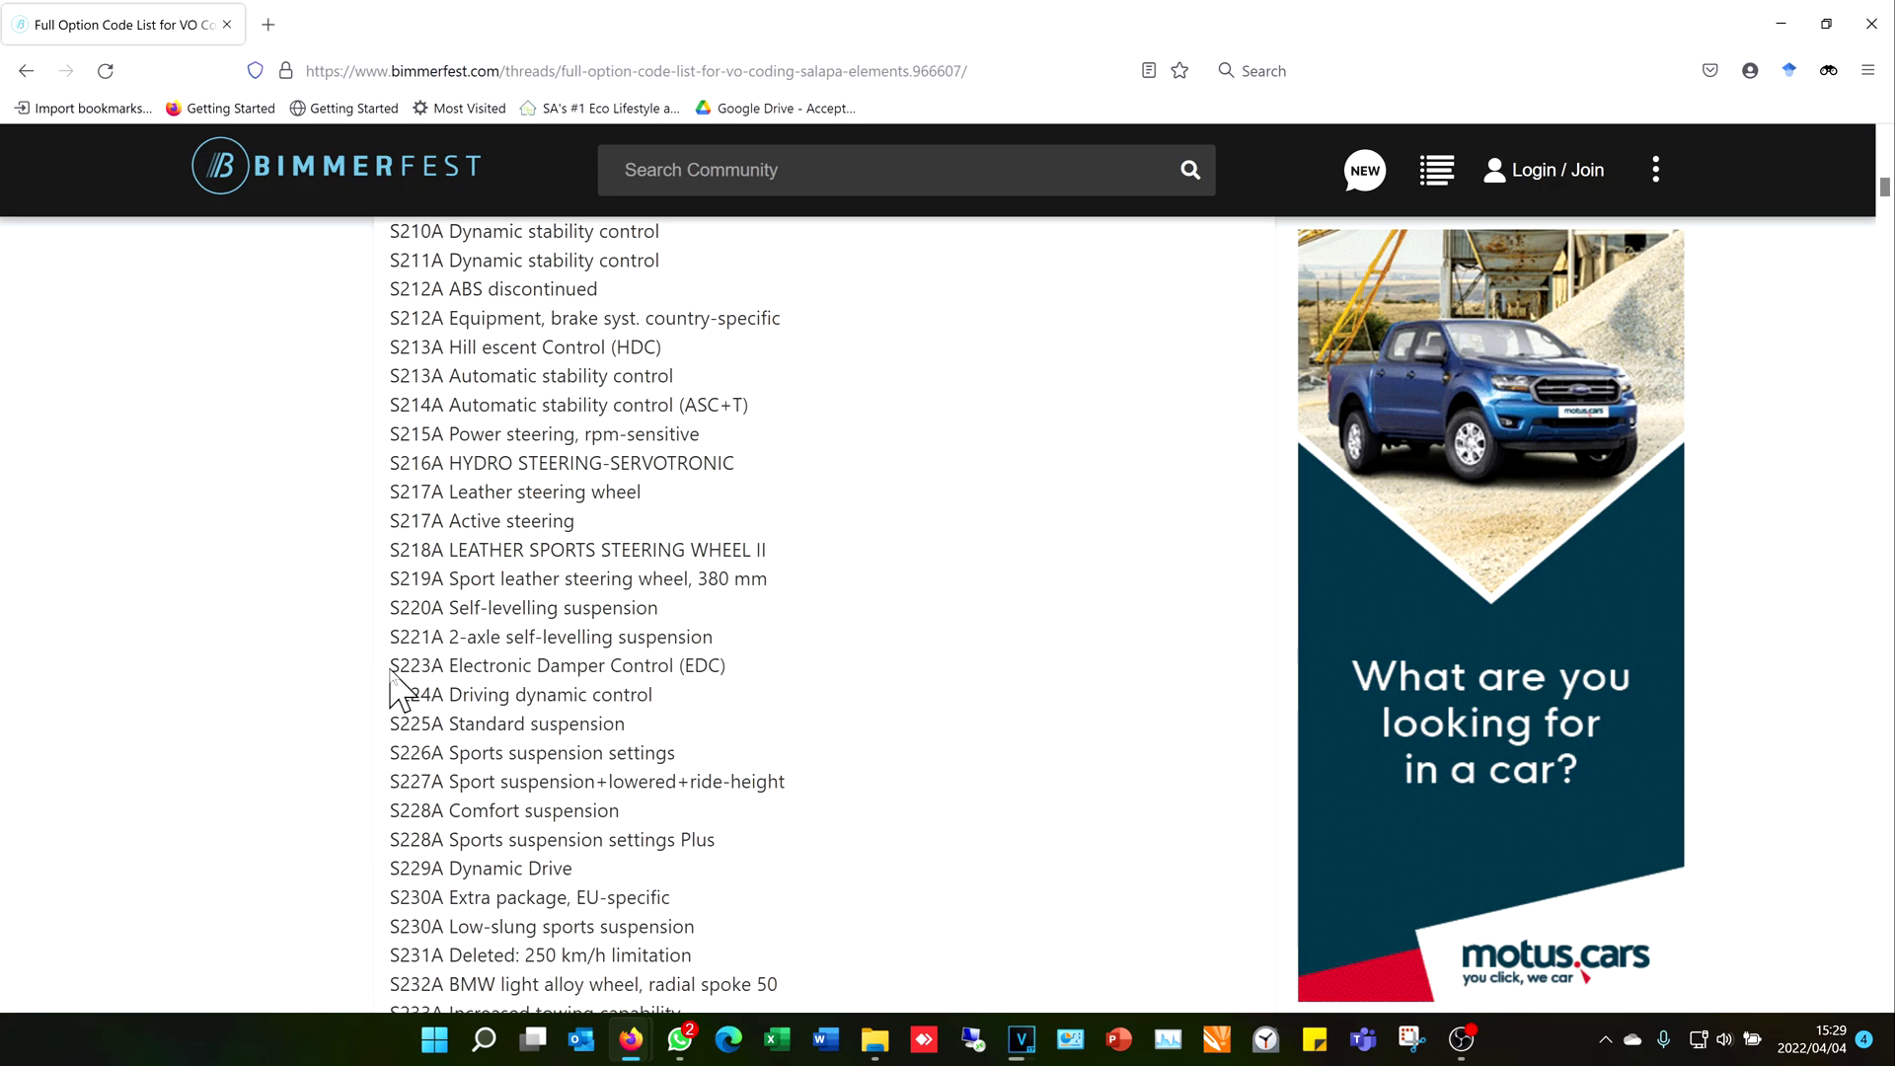
{"action": "left_click_drag", "start_coordinate": [442, 665], "coordinate": [436, 668]}
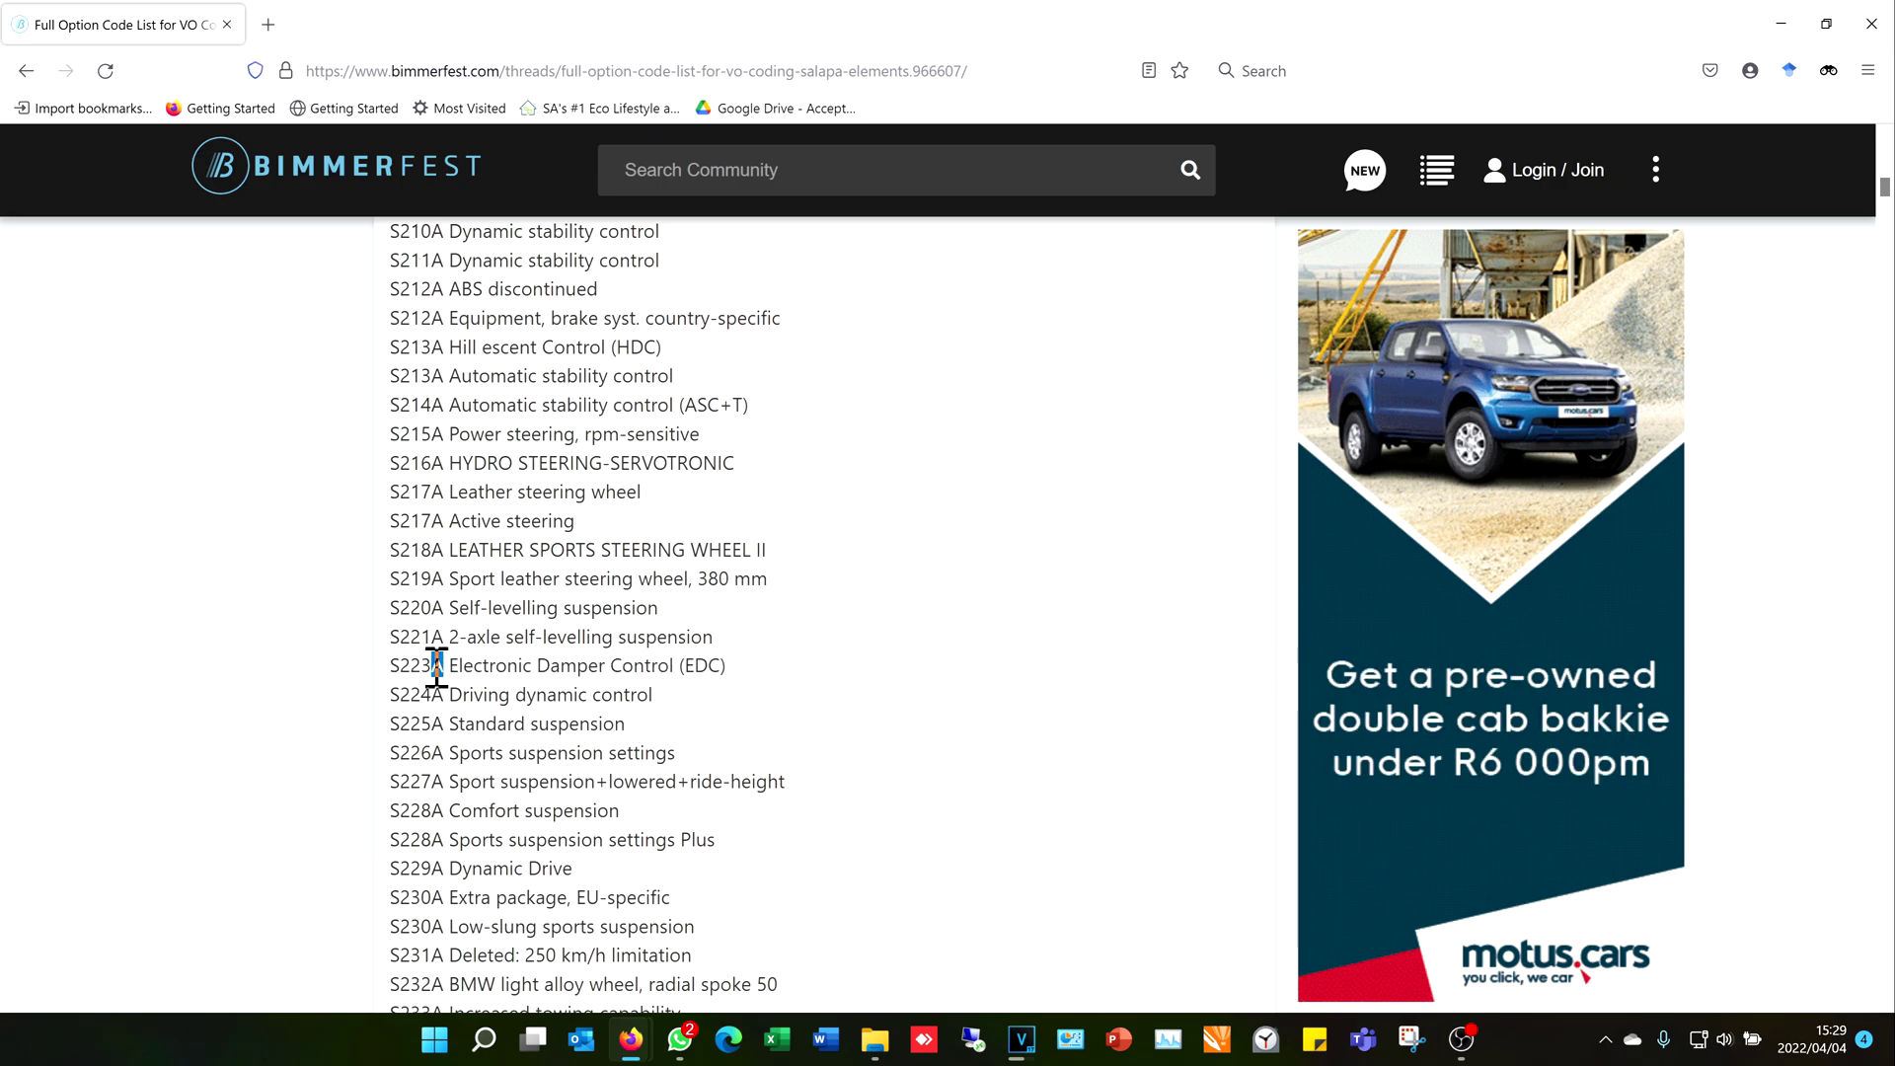
{"action": "scroll", "coordinate": [487, 563], "scroll_direction": "down", "scroll_amount": 15}
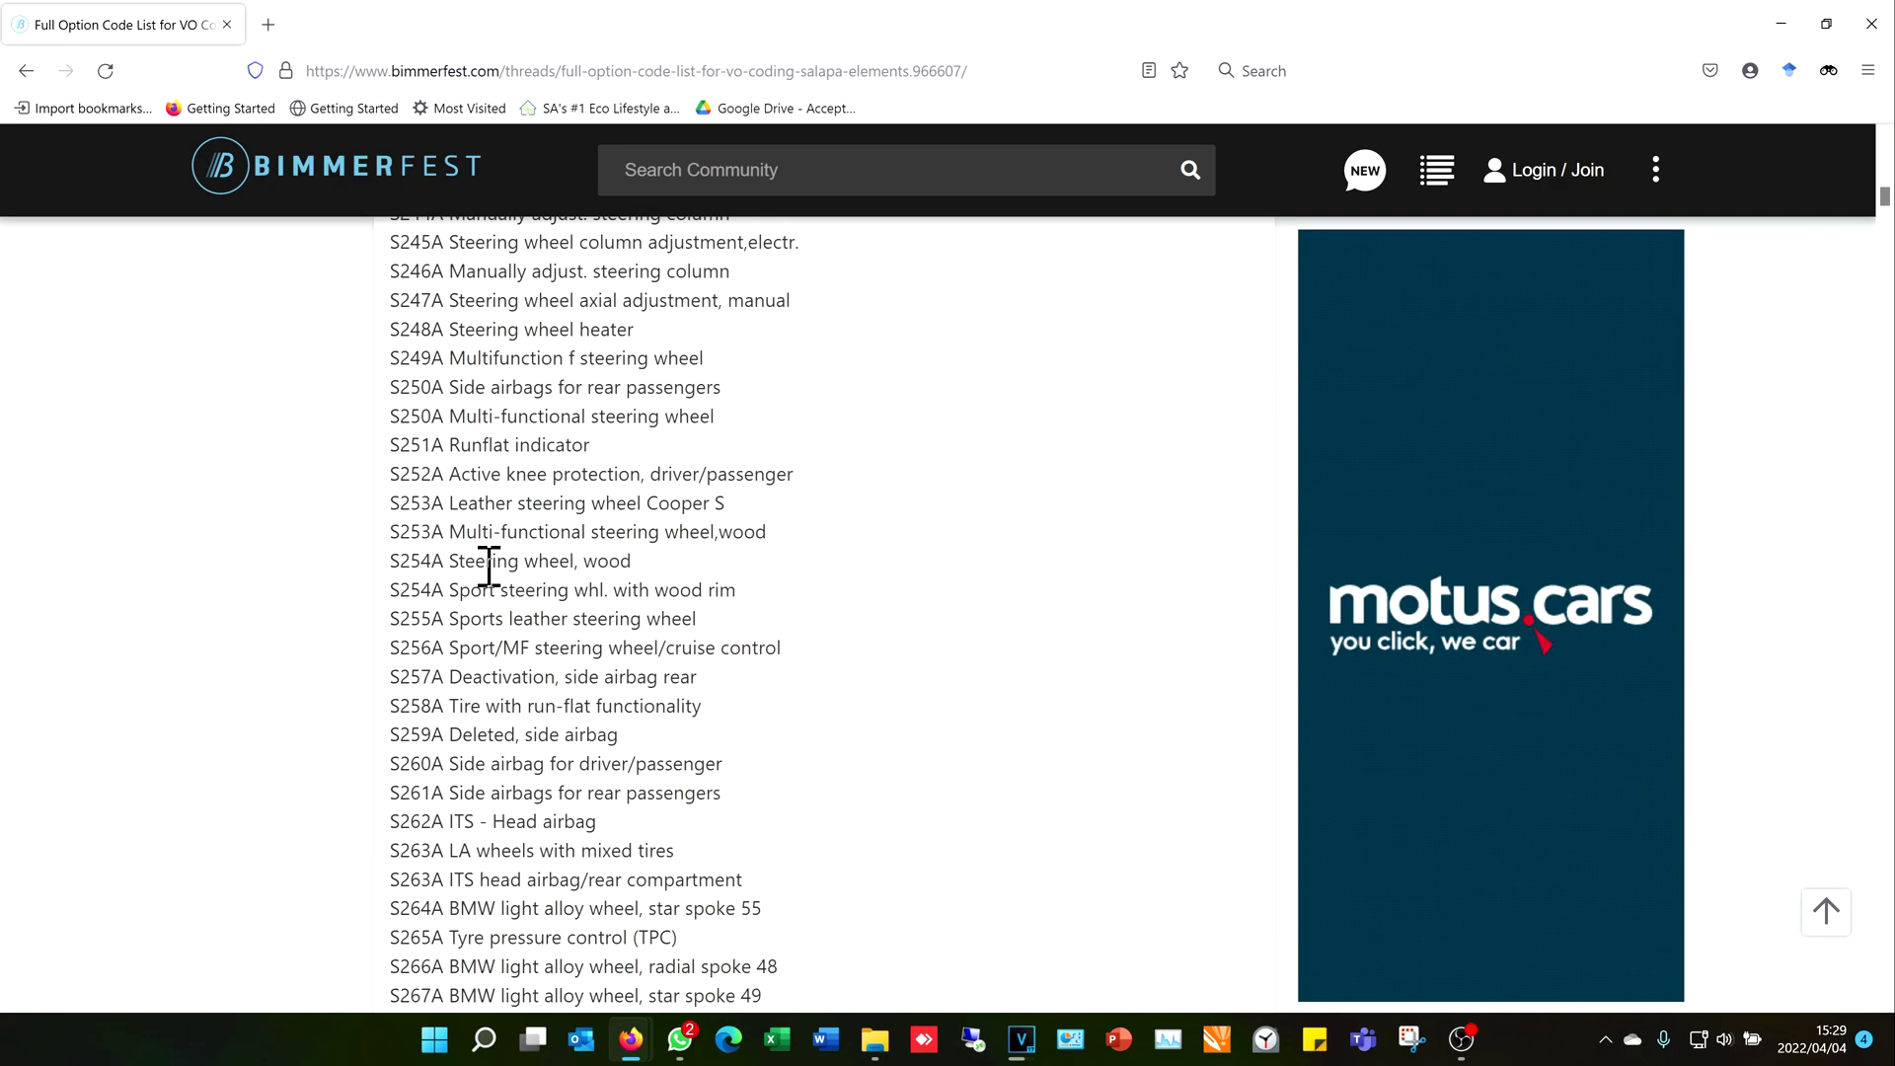
{"action": "scroll", "coordinate": [524, 542], "scroll_direction": "down", "scroll_amount": 15}
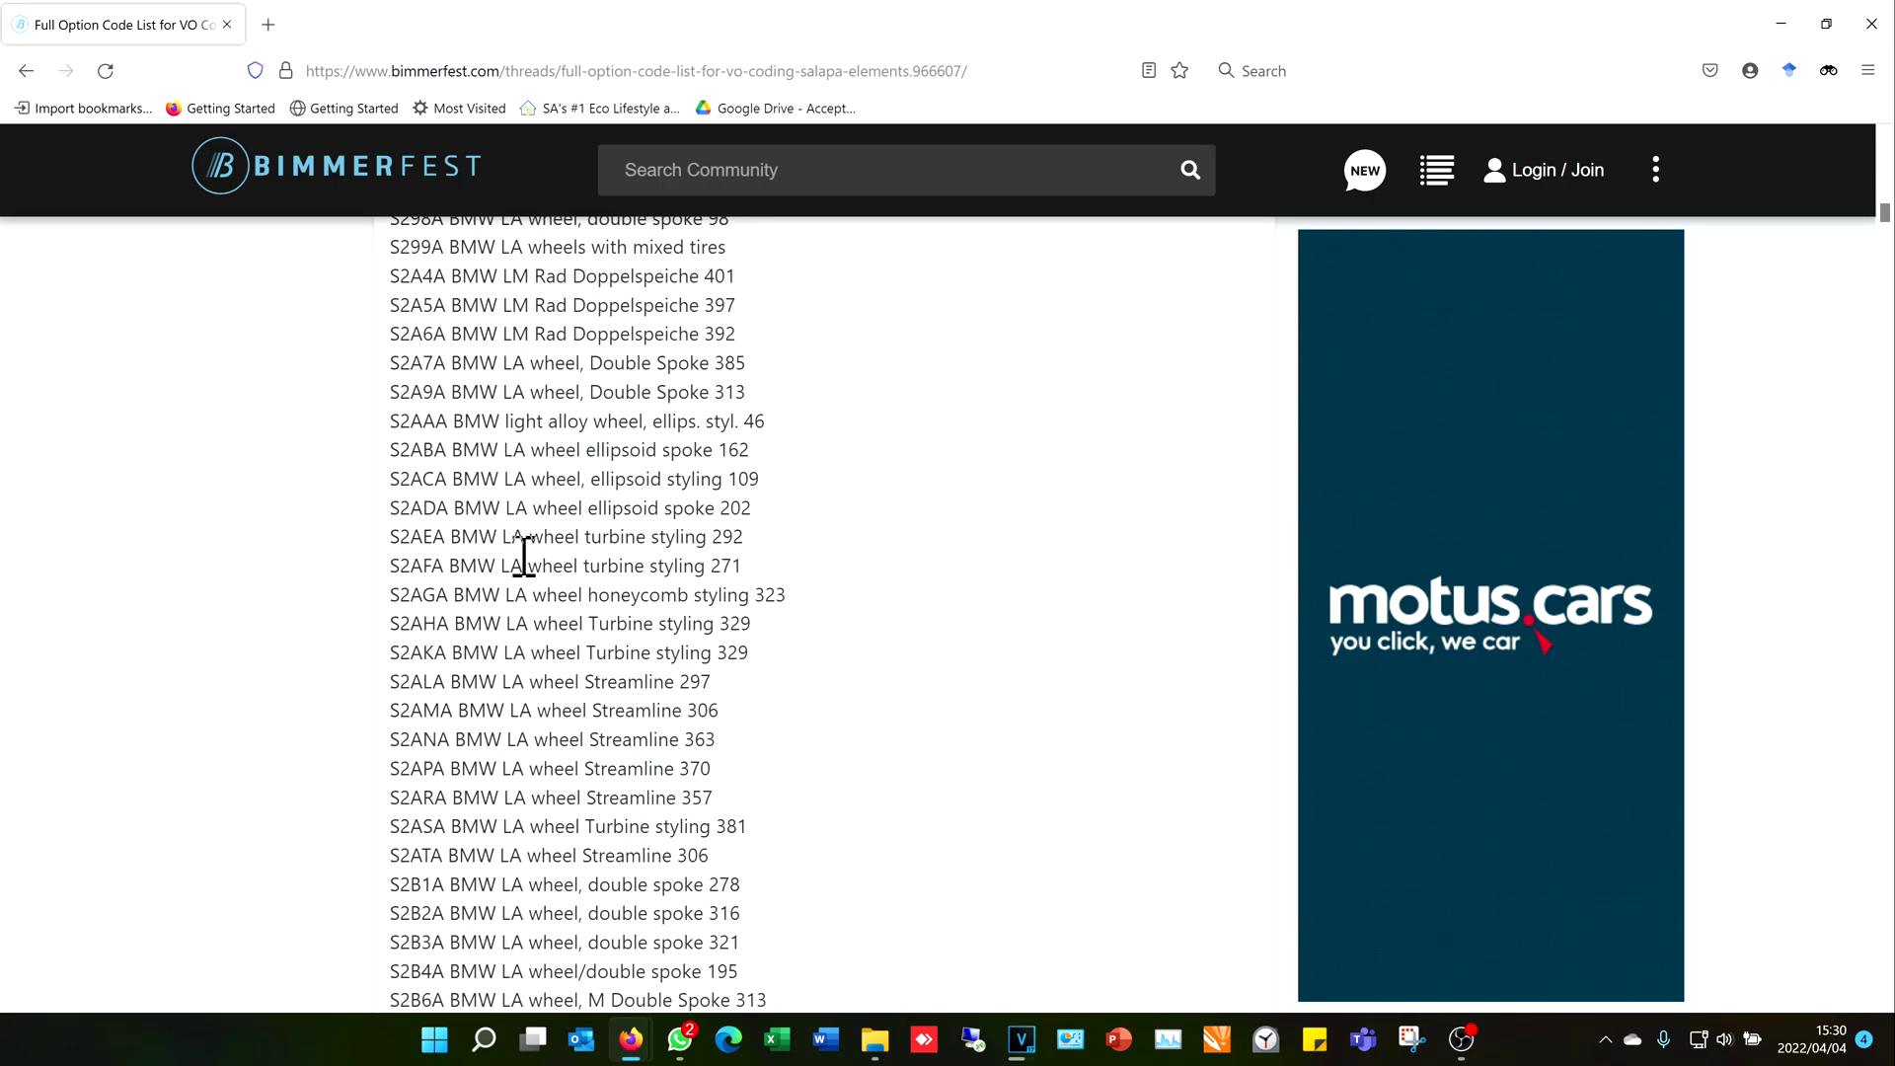
{"action": "scroll", "coordinate": [528, 560], "scroll_direction": "down", "scroll_amount": 10}
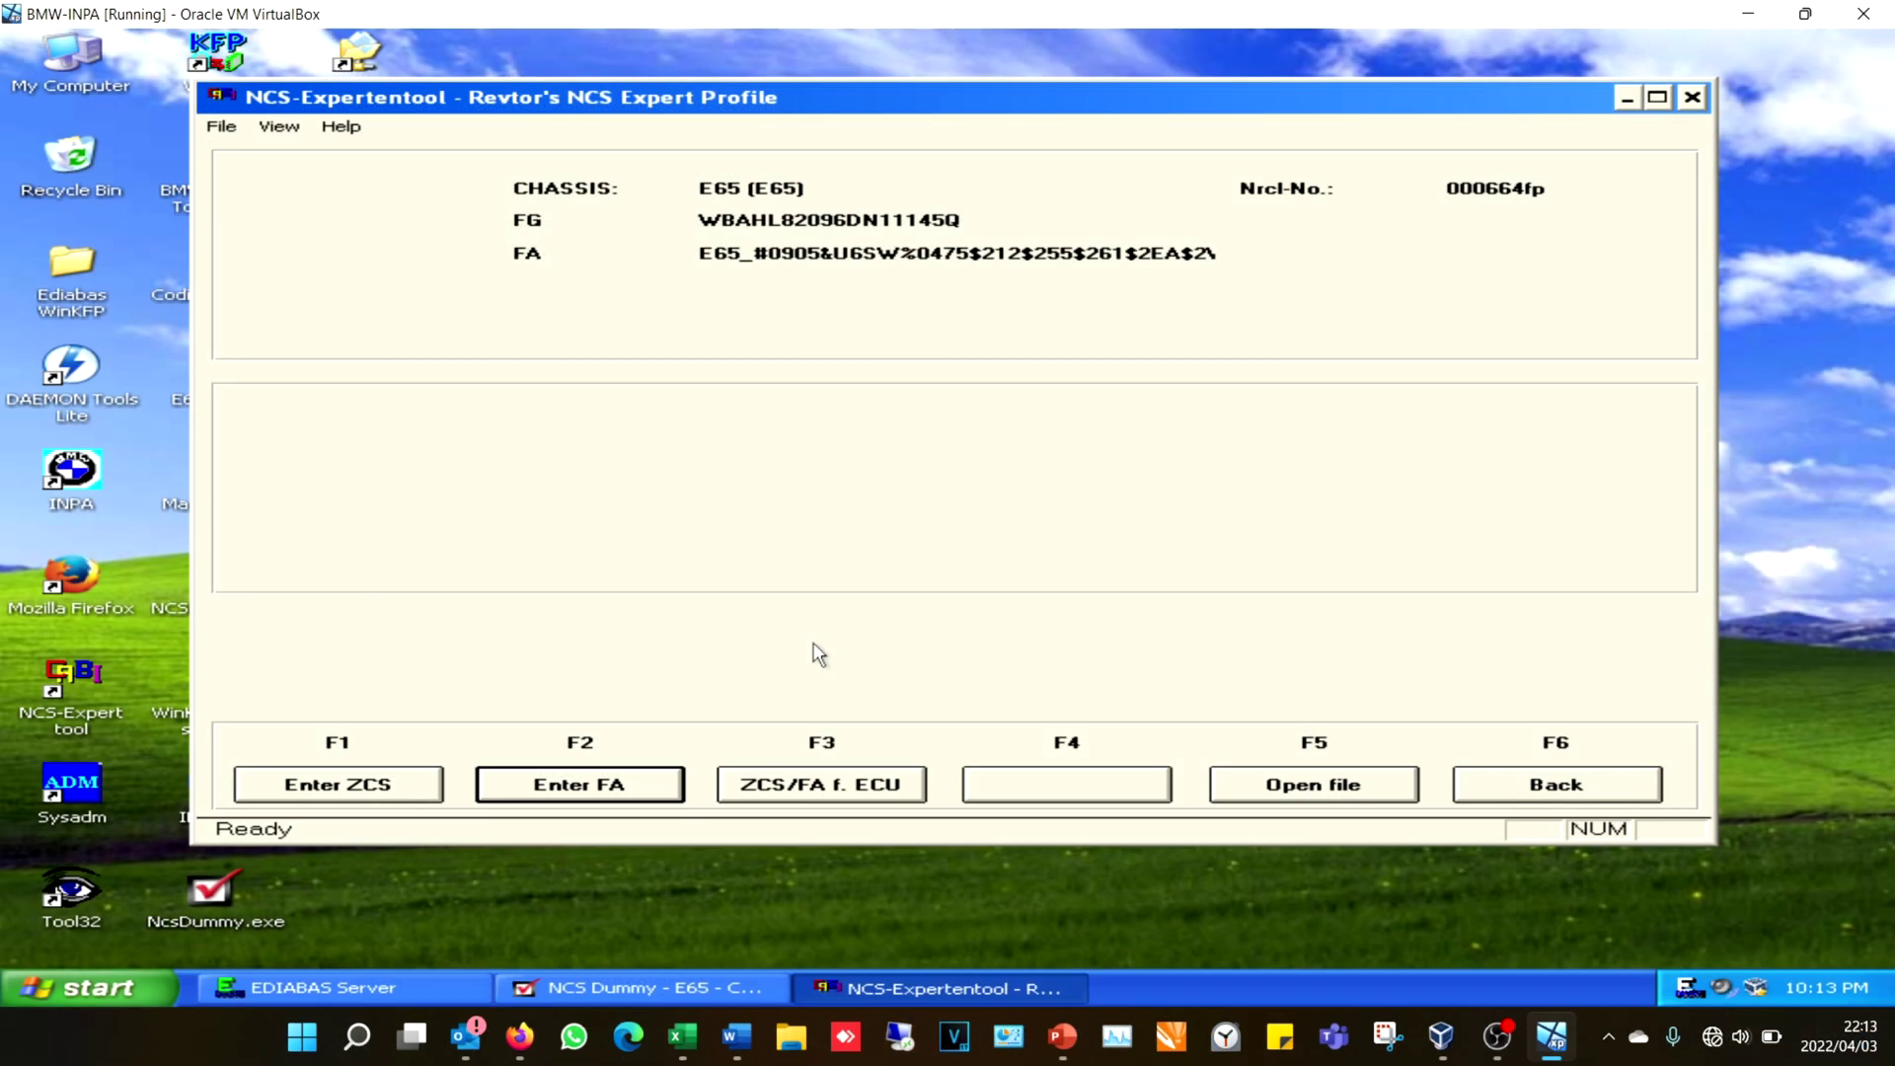
Return to NCS-Expert, leave the FA entry level and choose CAS as the ECU to process
{"action": "left_click", "coordinate": [1528, 797]}
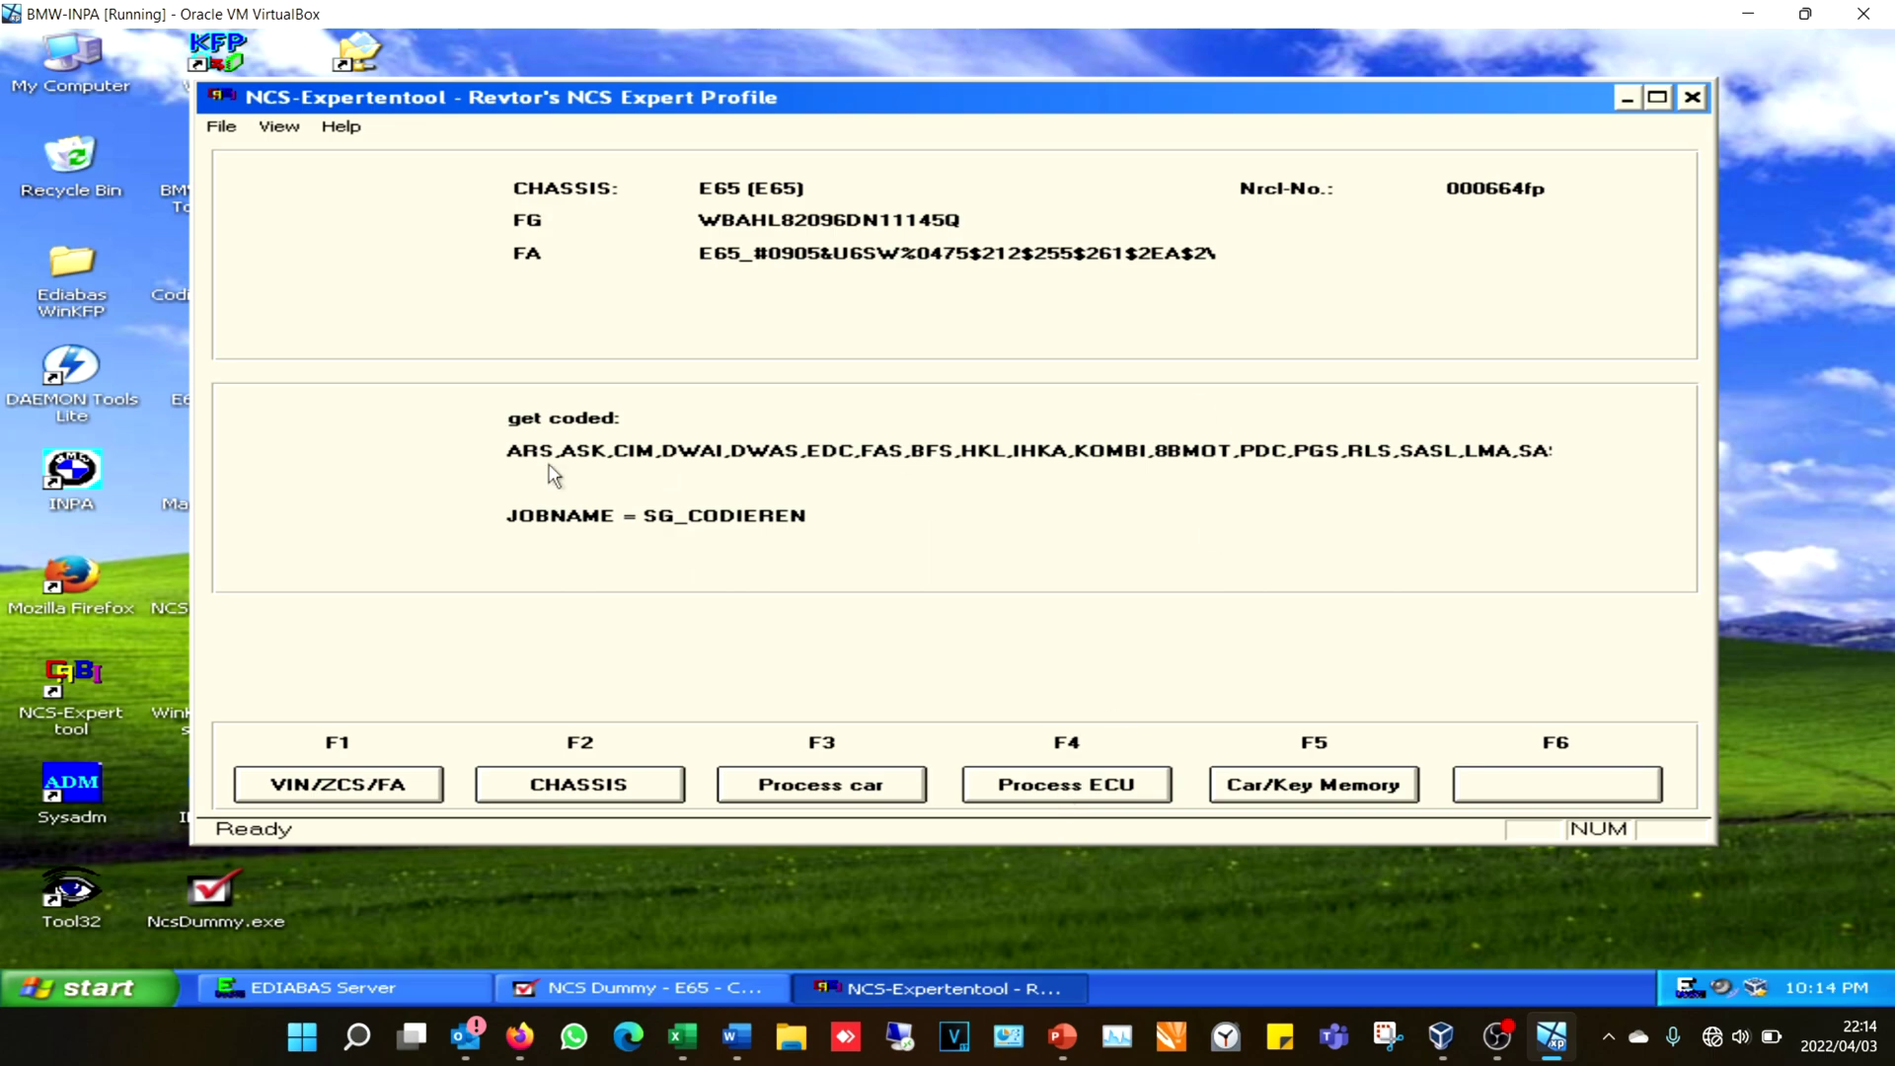
{"action": "left_click", "coordinate": [1103, 800]}
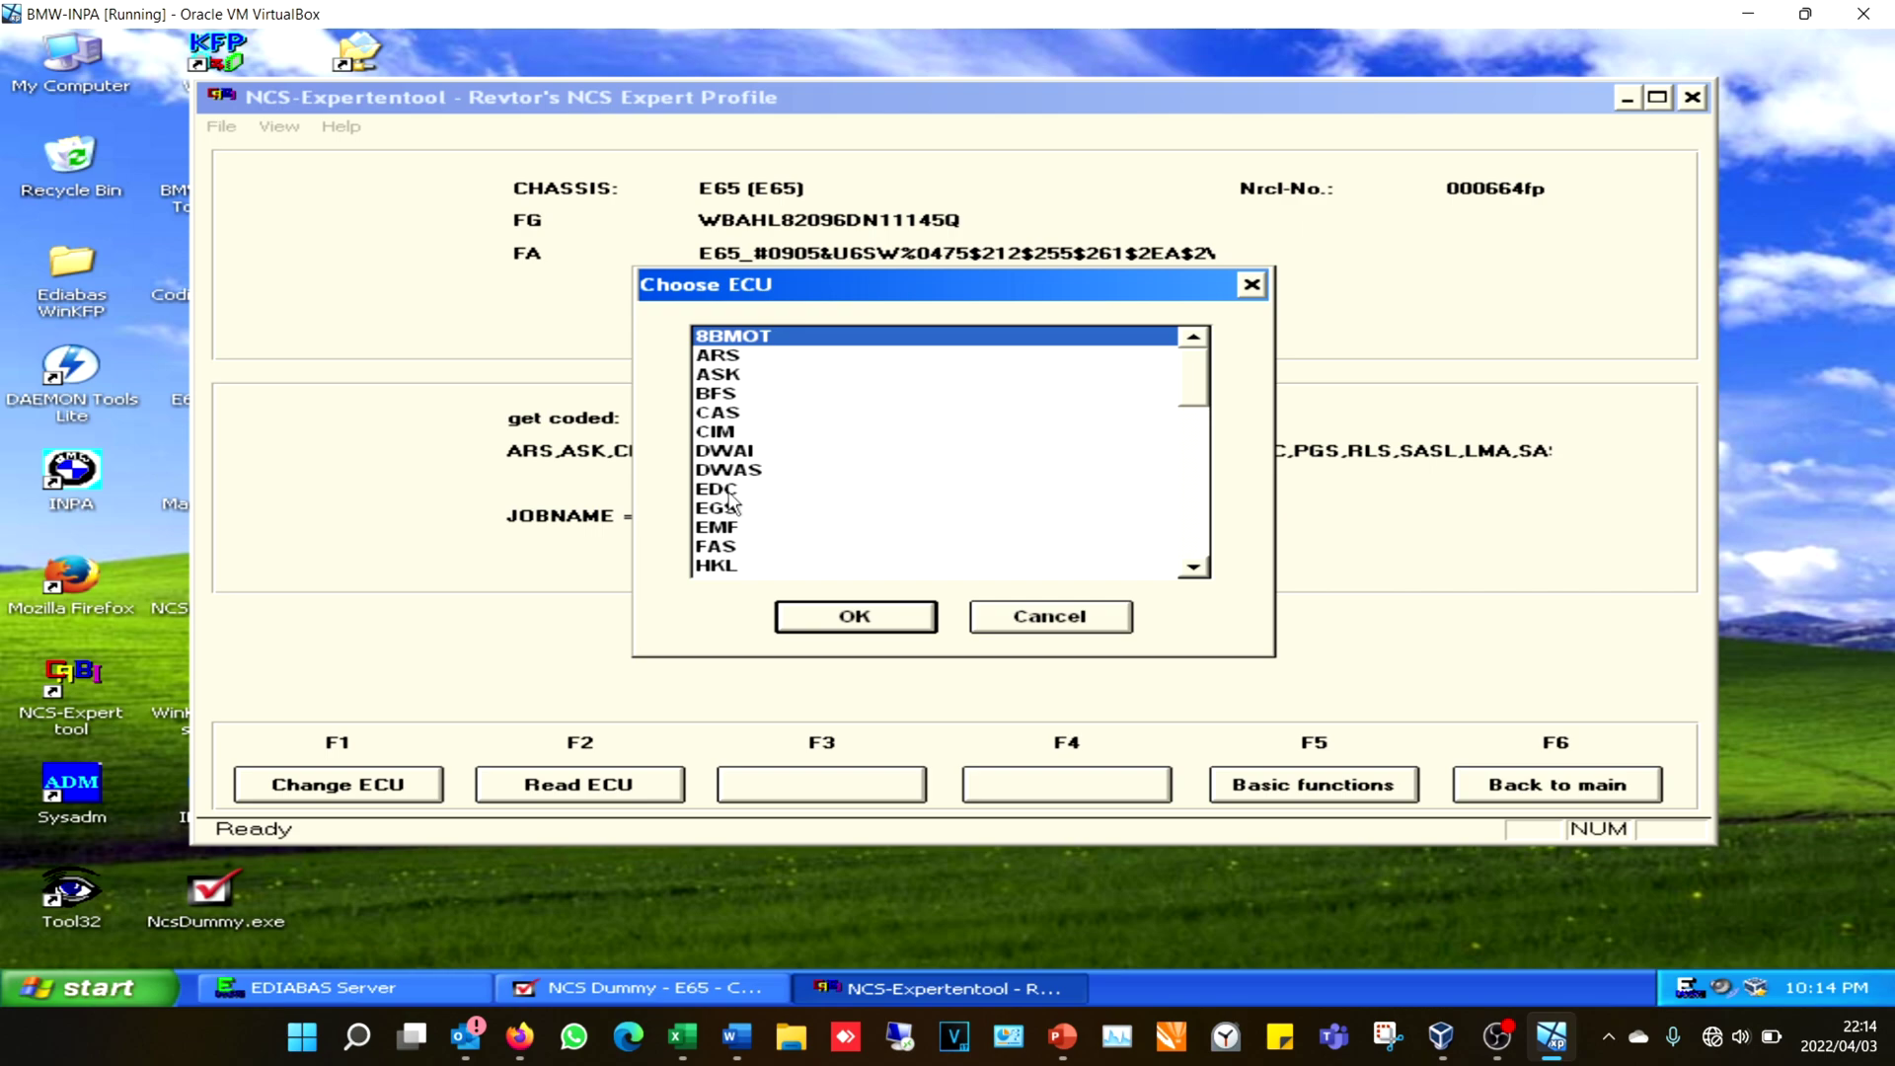
{"action": "left_click", "coordinate": [728, 413]}
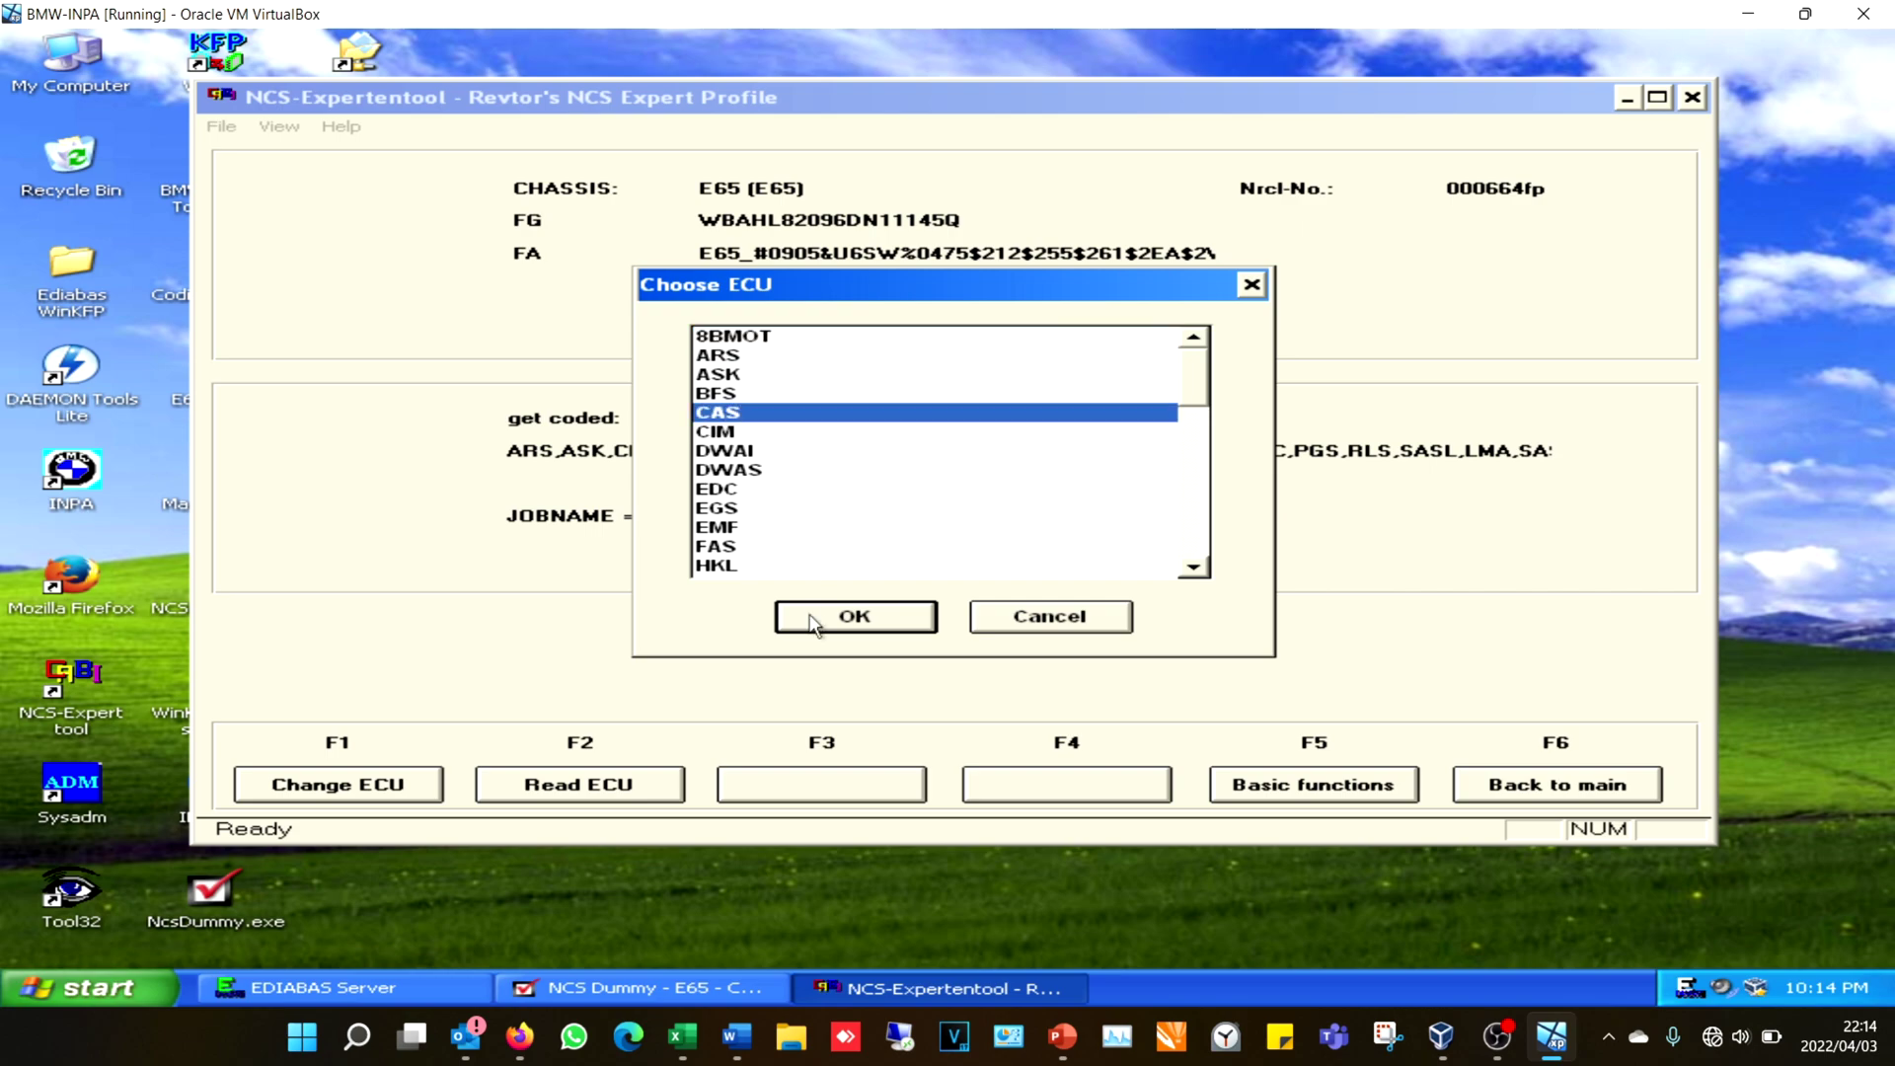
{"action": "left_click", "coordinate": [808, 614]}
{"action": "left_click", "coordinate": [831, 590]}
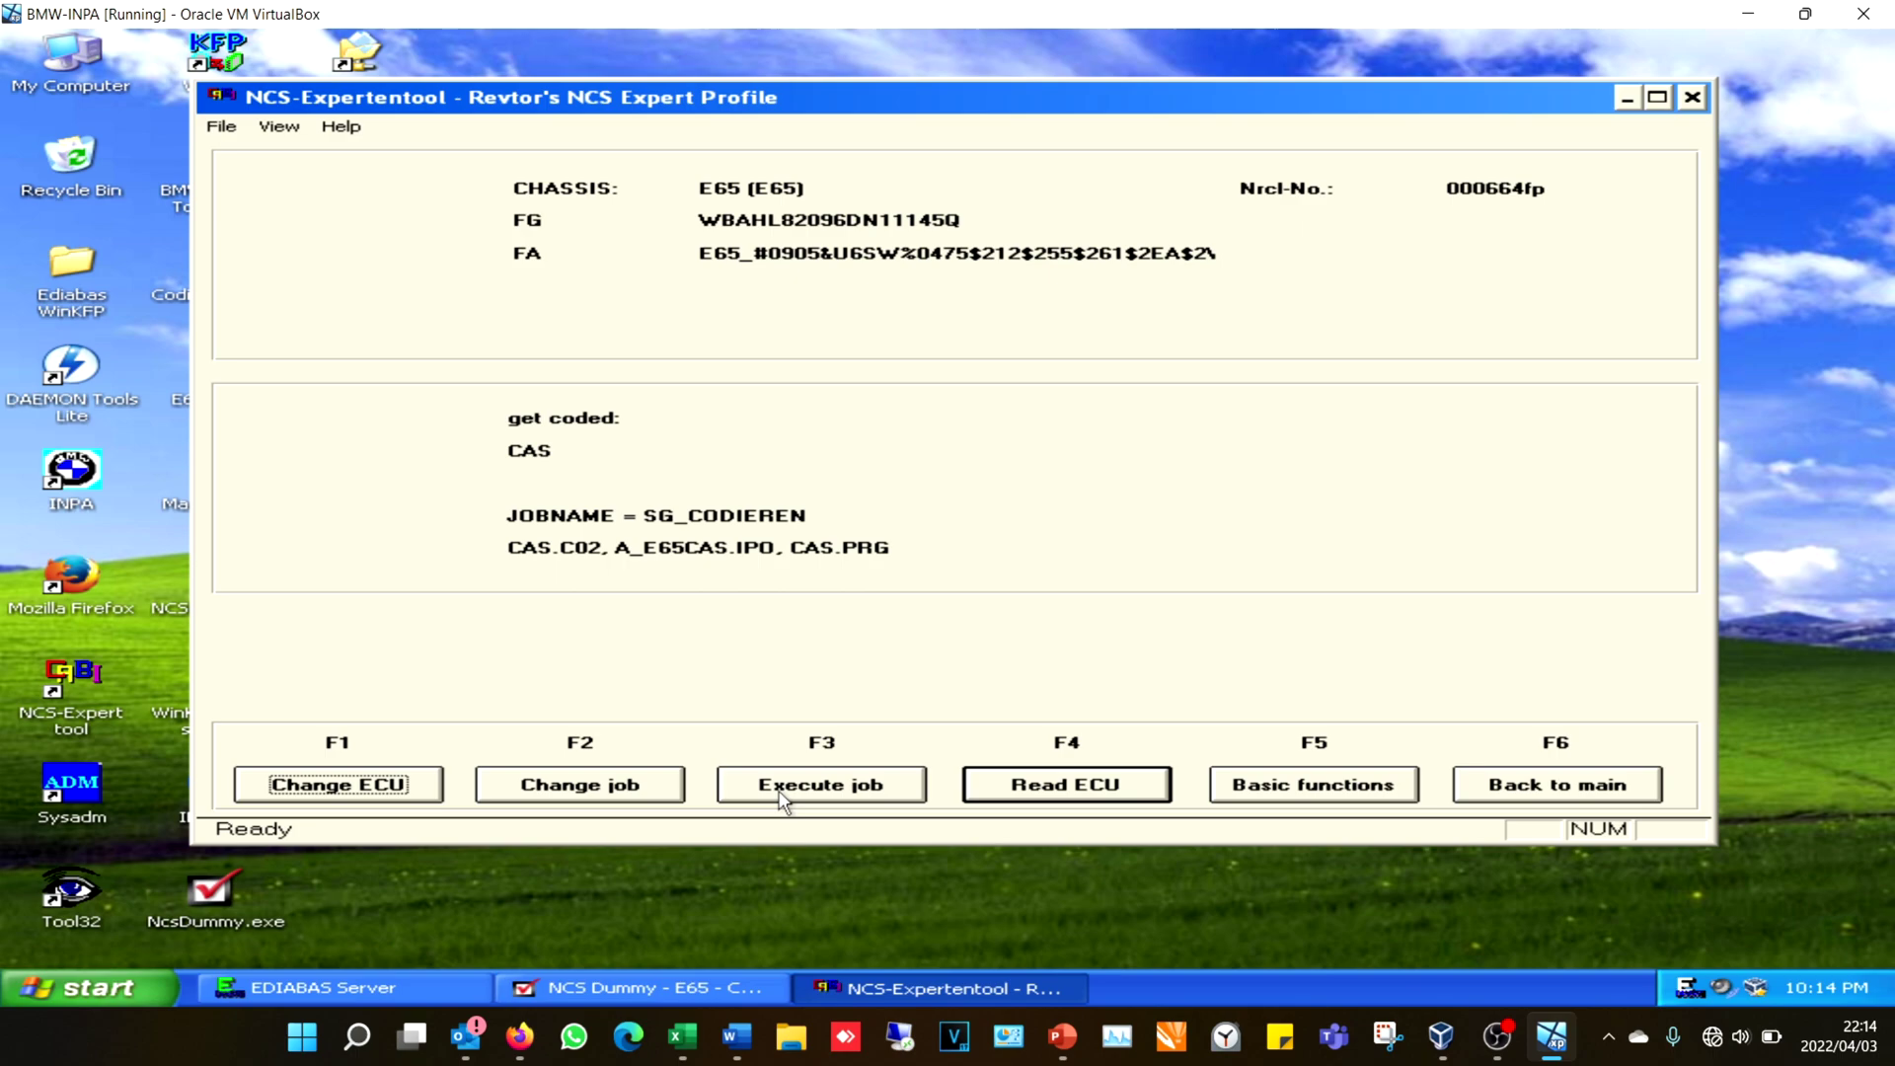
Change the CAS job to FA_WRITE and execute it
{"action": "left_click", "coordinate": [671, 787]}
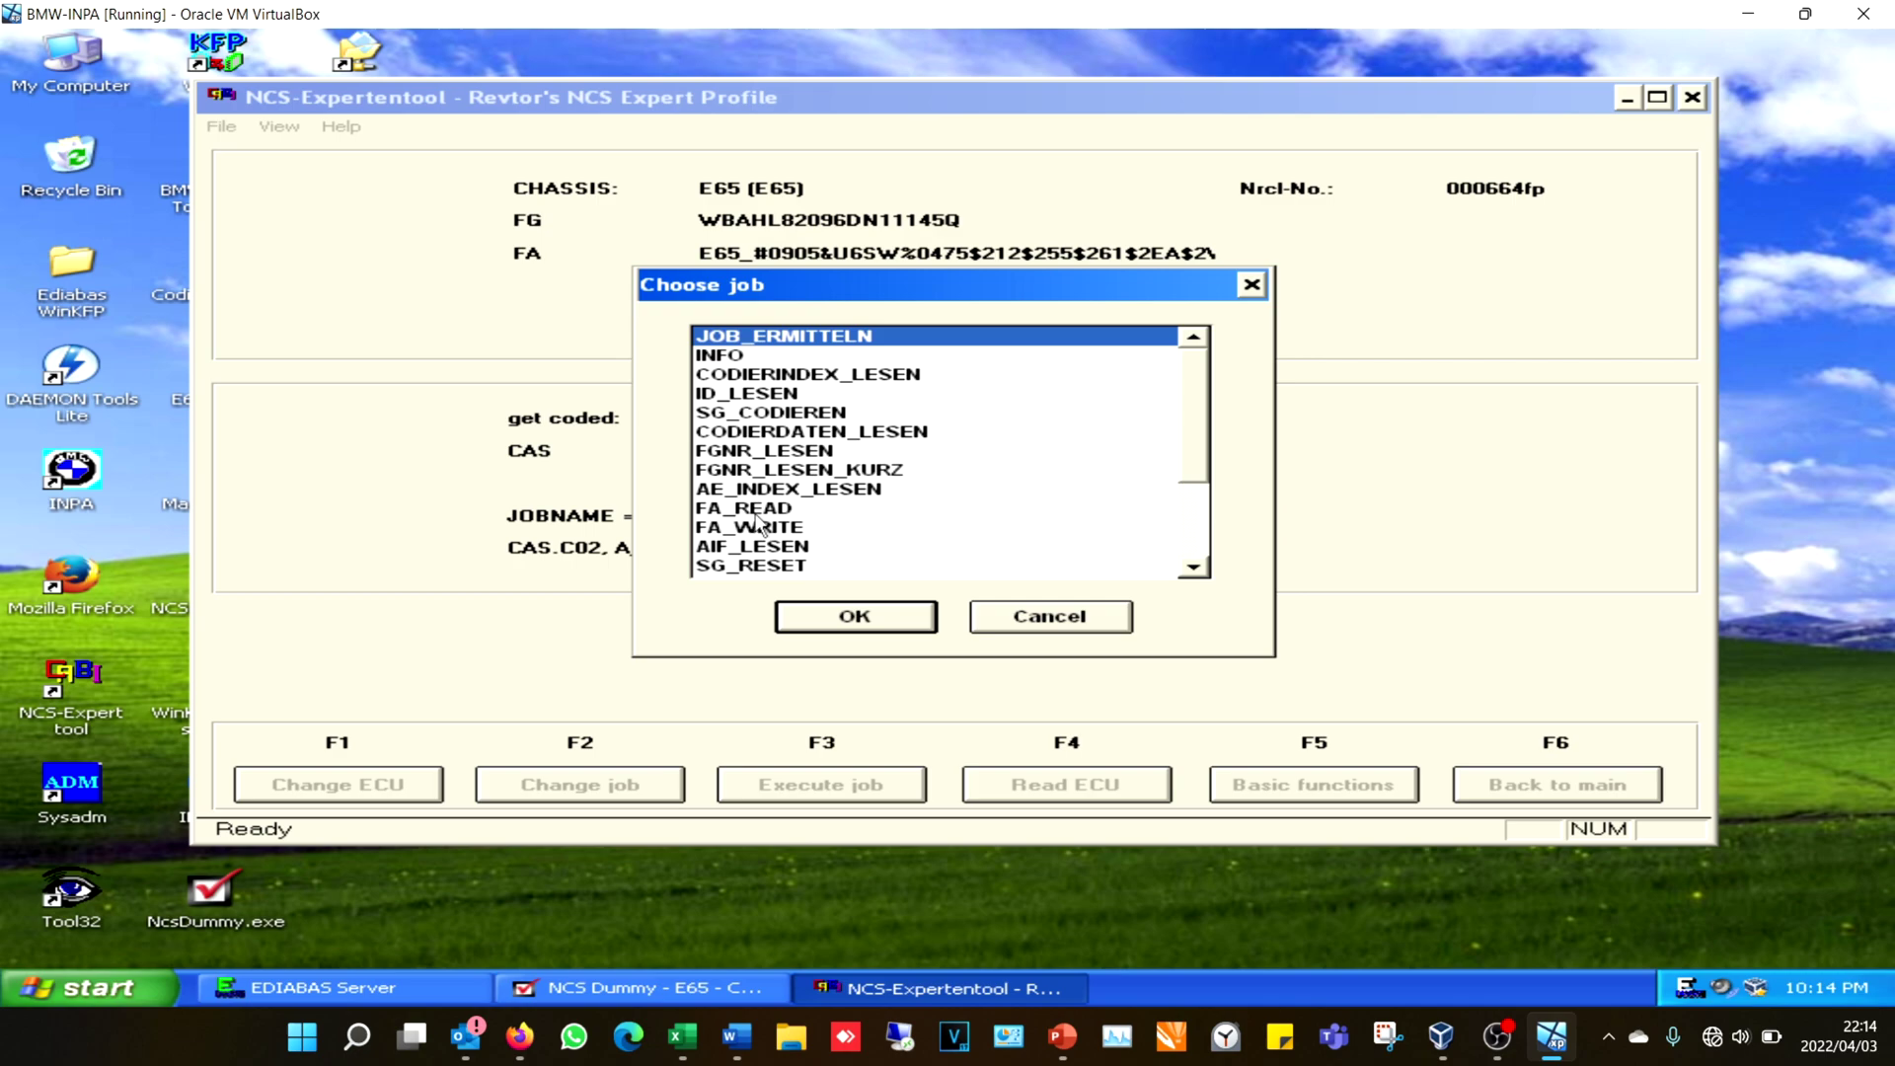
{"action": "left_click", "coordinate": [756, 530]}
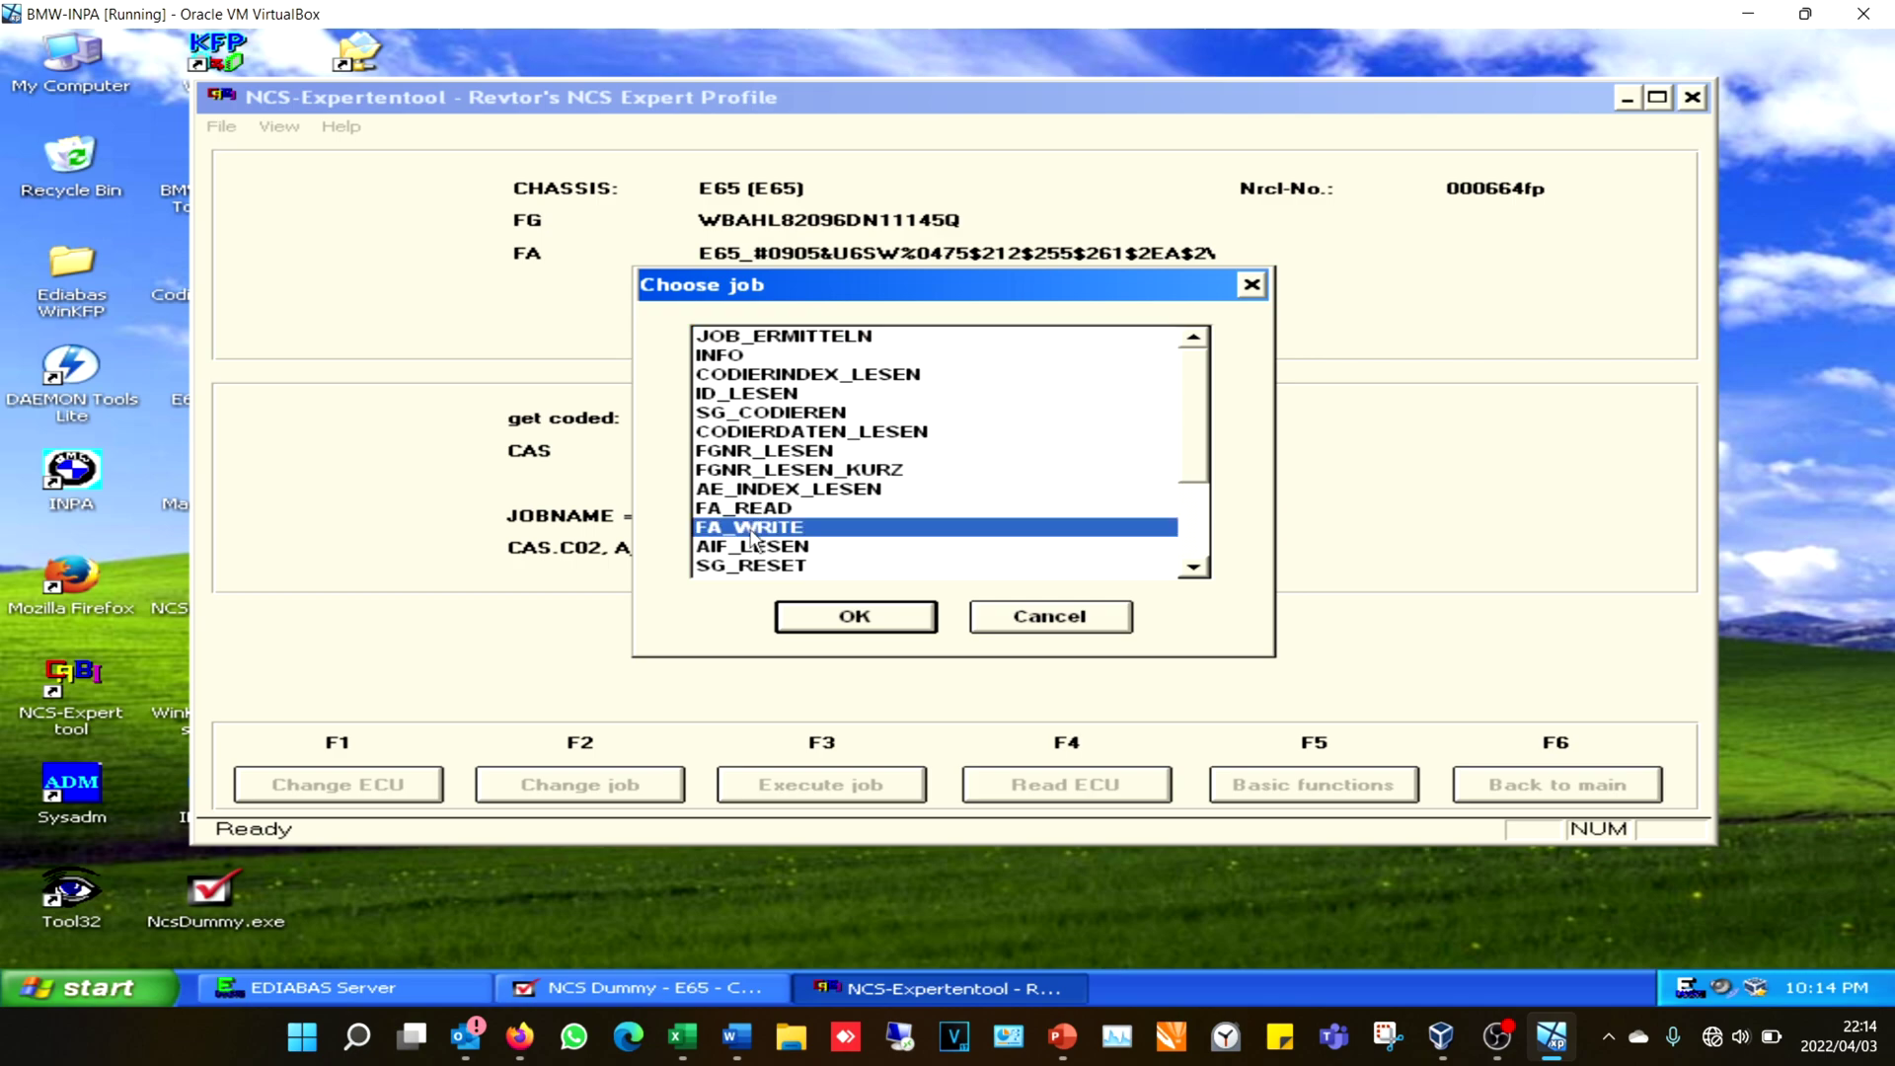
{"action": "left_click", "coordinate": [902, 622]}
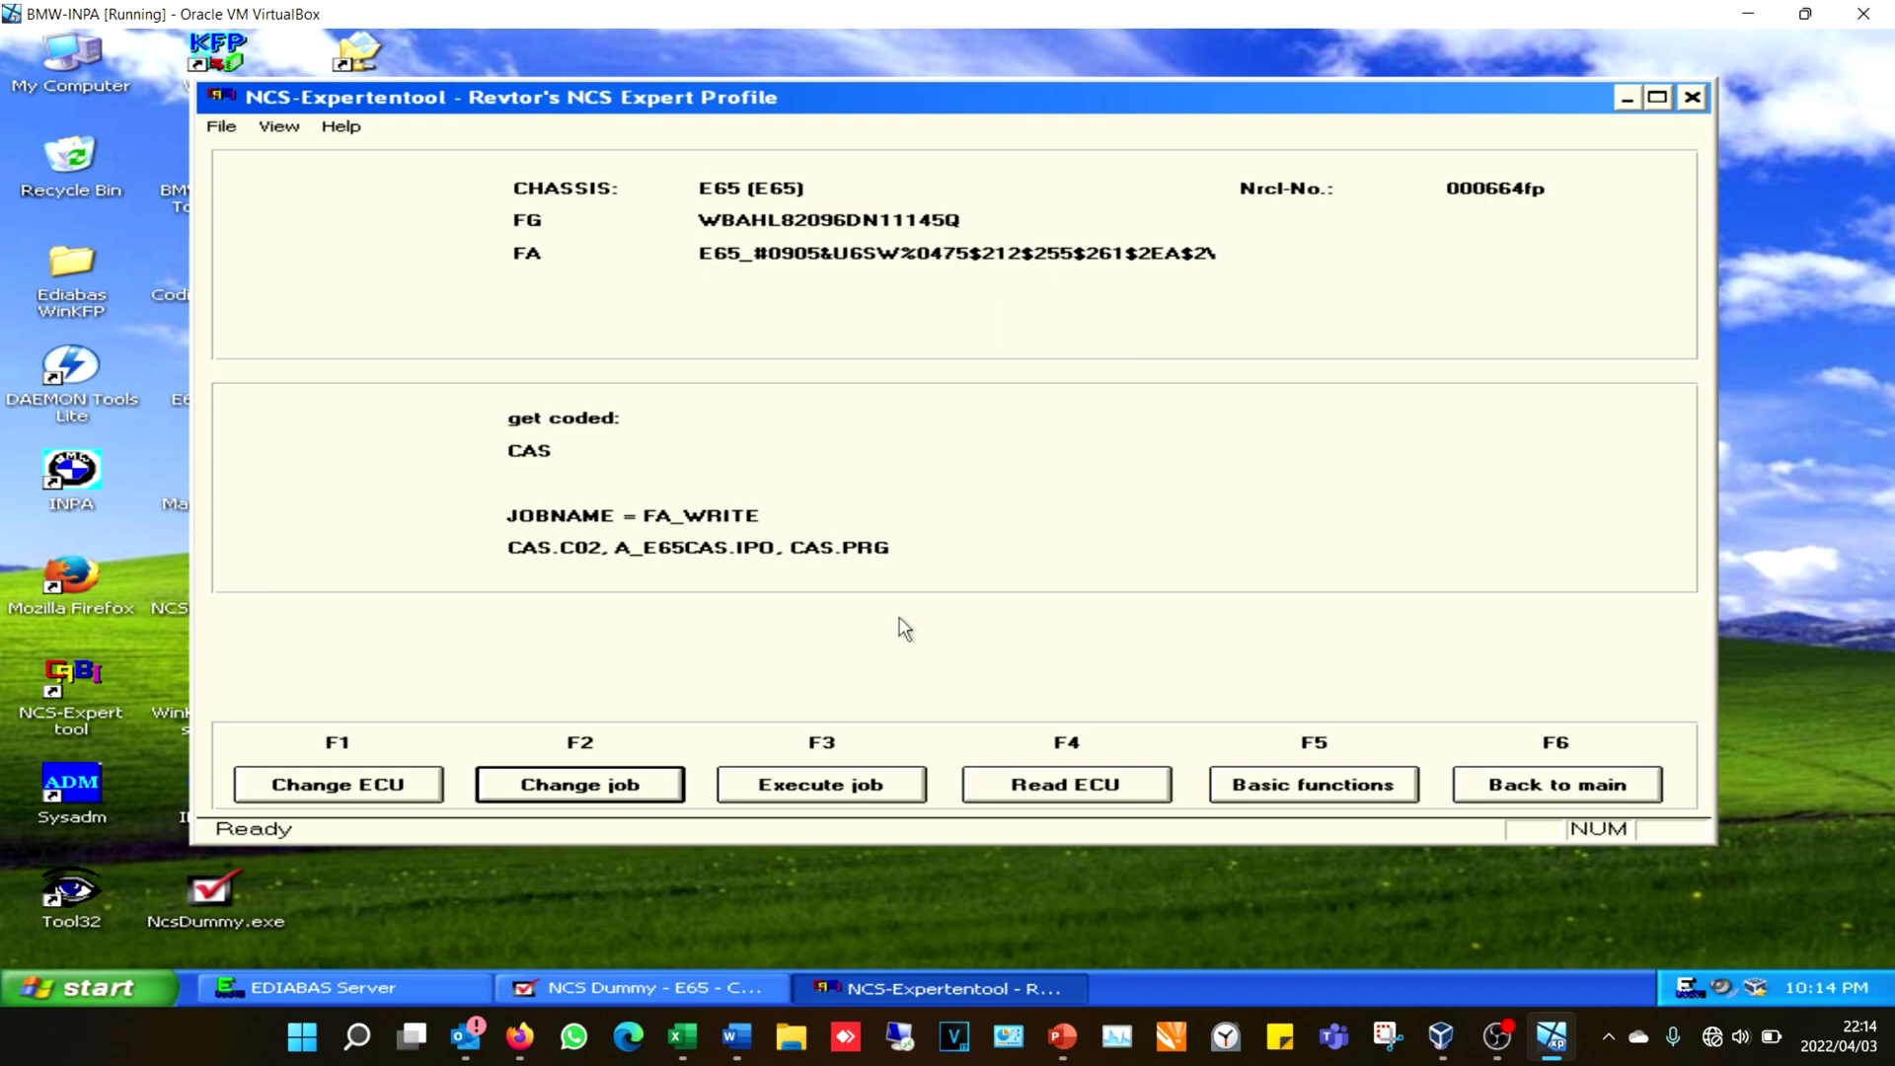
{"action": "left_click", "coordinate": [827, 802]}
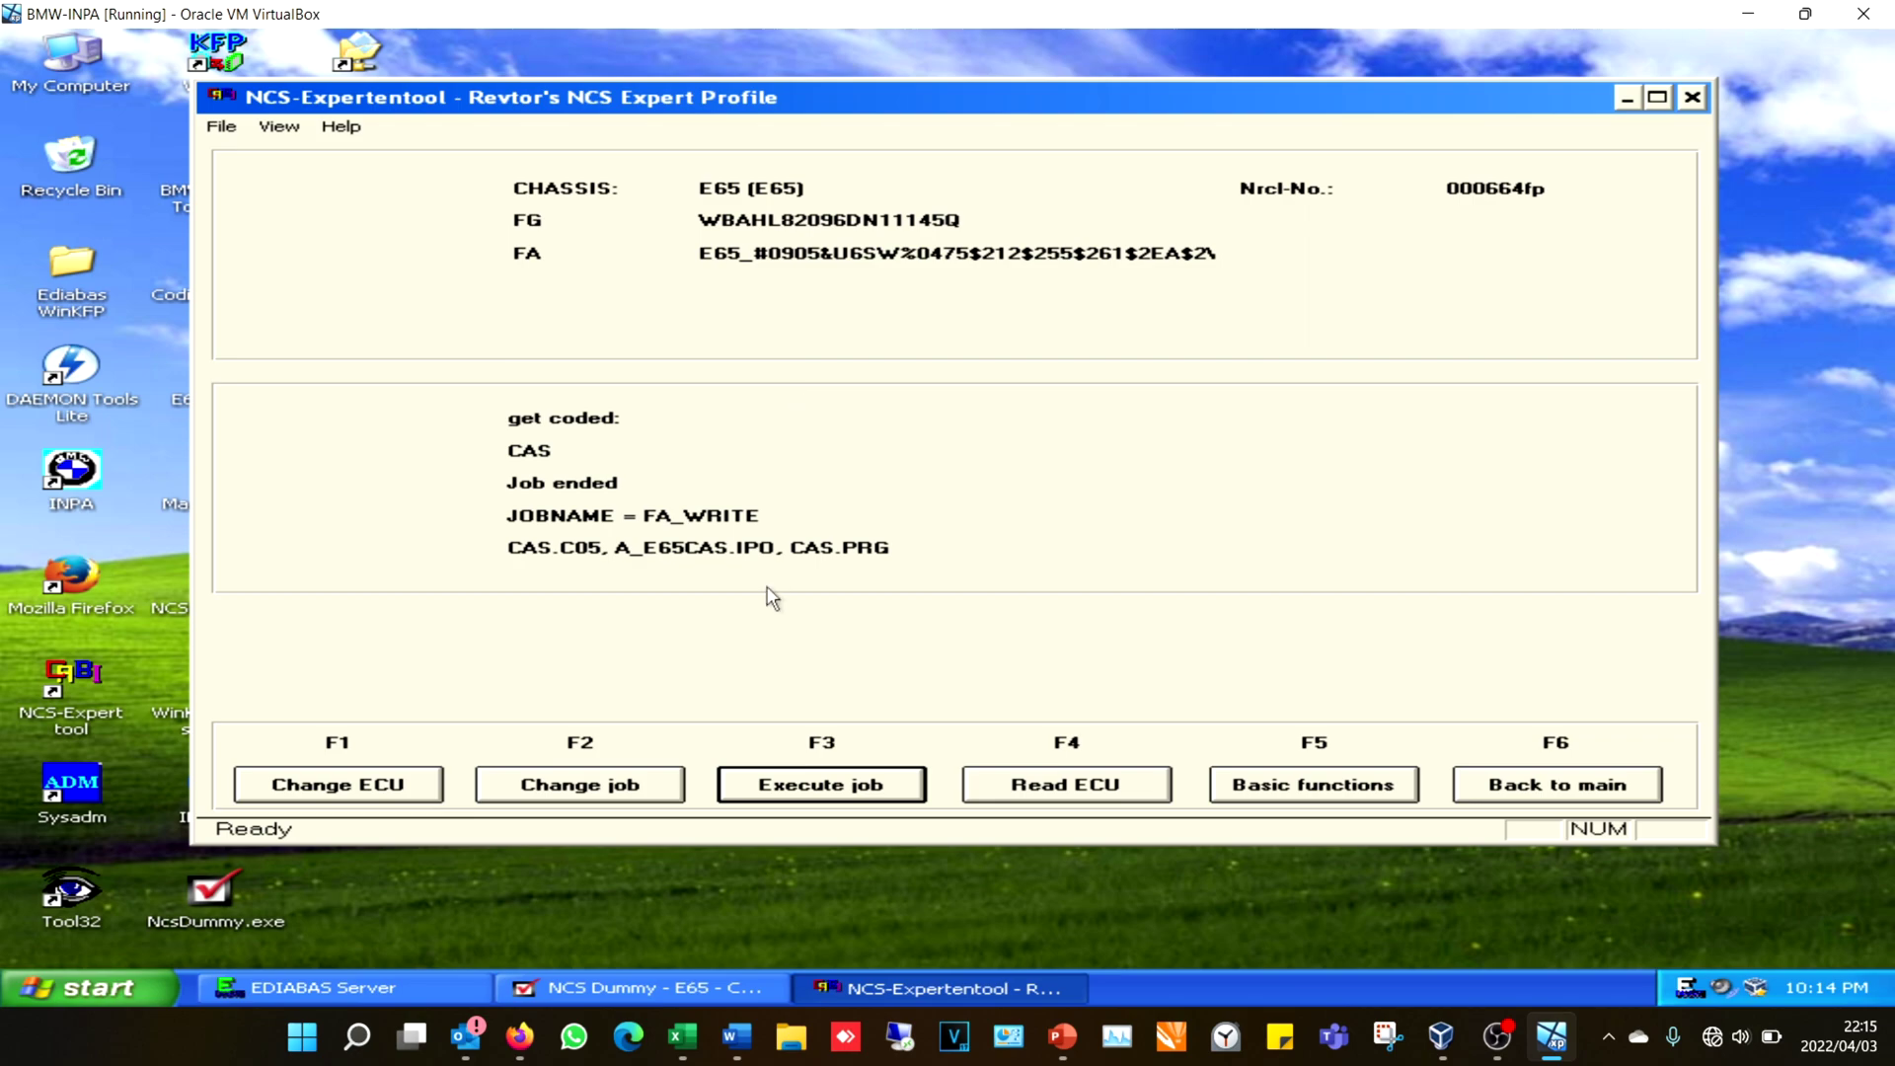
Return to the main level and exit the NCS-Expert tool
{"action": "key", "text": "F6"}
{"action": "left_click", "coordinate": [221, 127]}
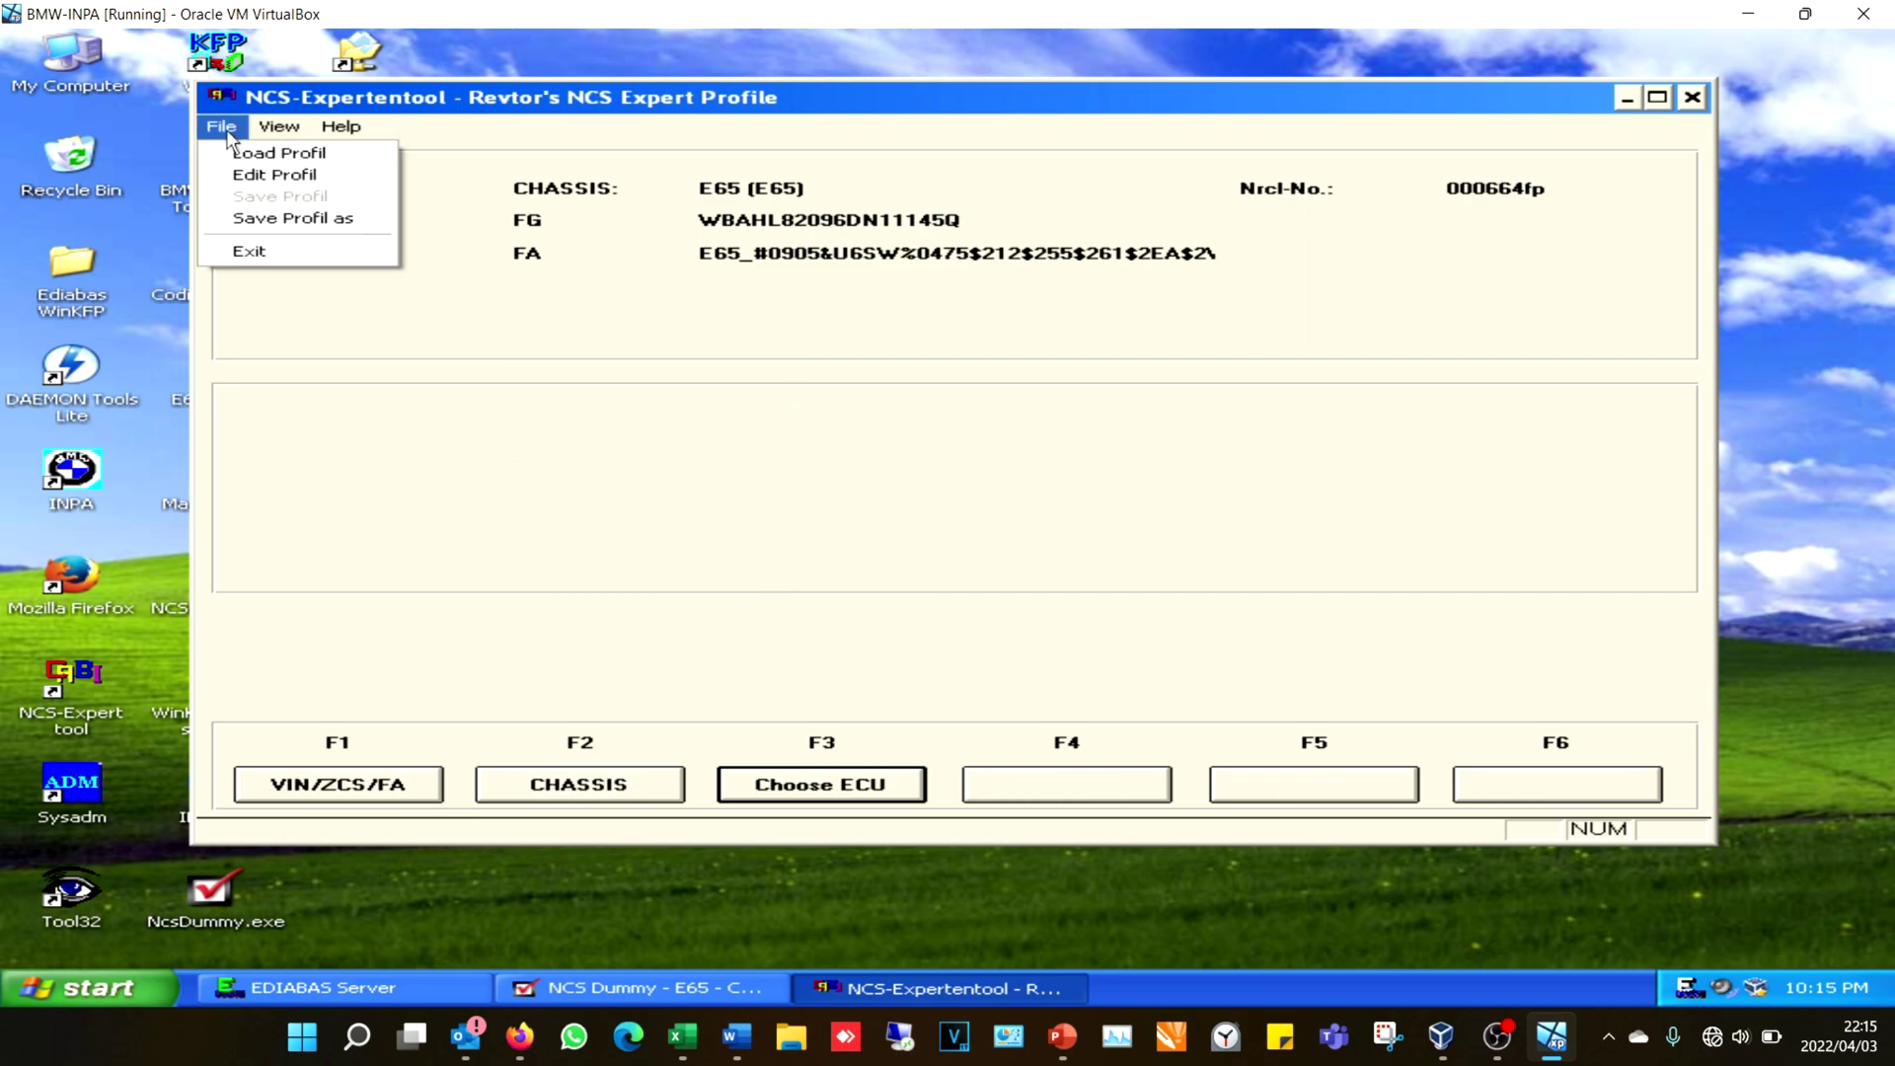
{"action": "left_click", "coordinate": [255, 255]}
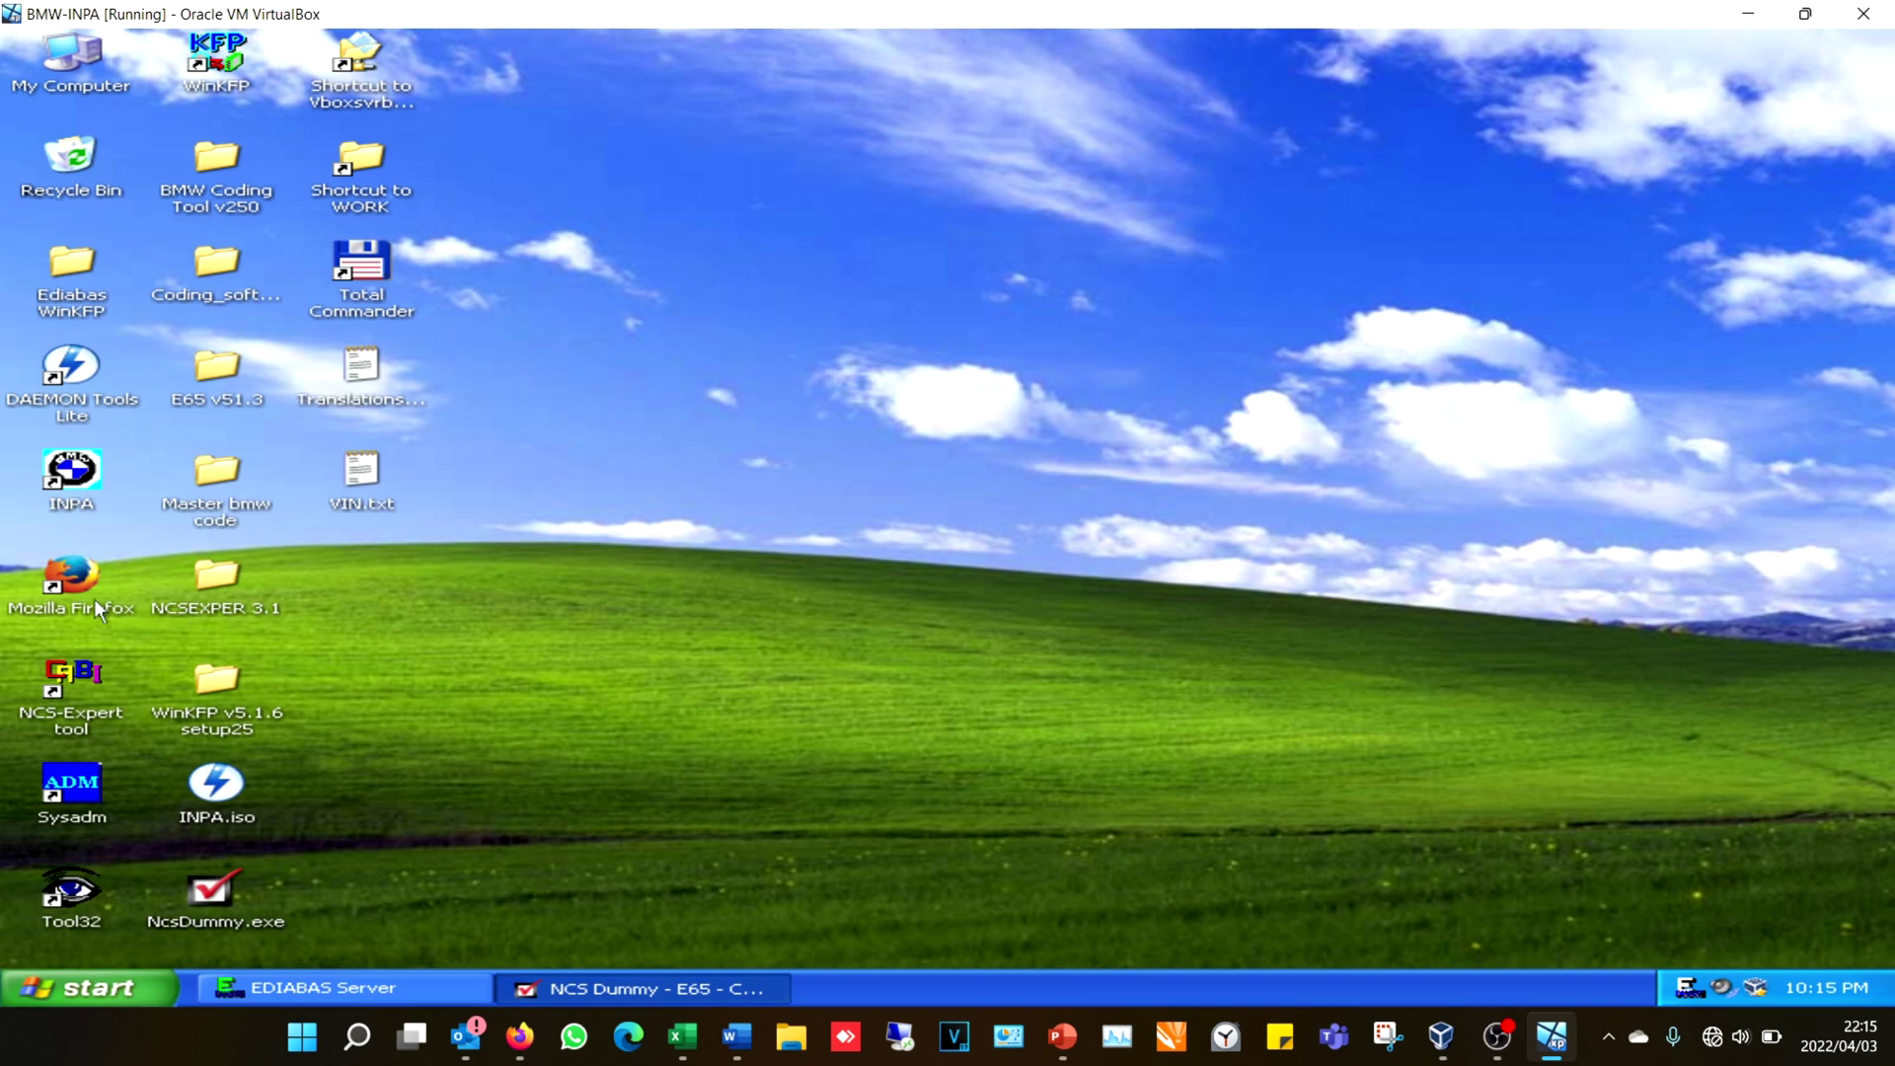
Launch the NCS-Expert tool and load Revtor's NCS Expert Profile
{"action": "double_click", "coordinate": [73, 675]}
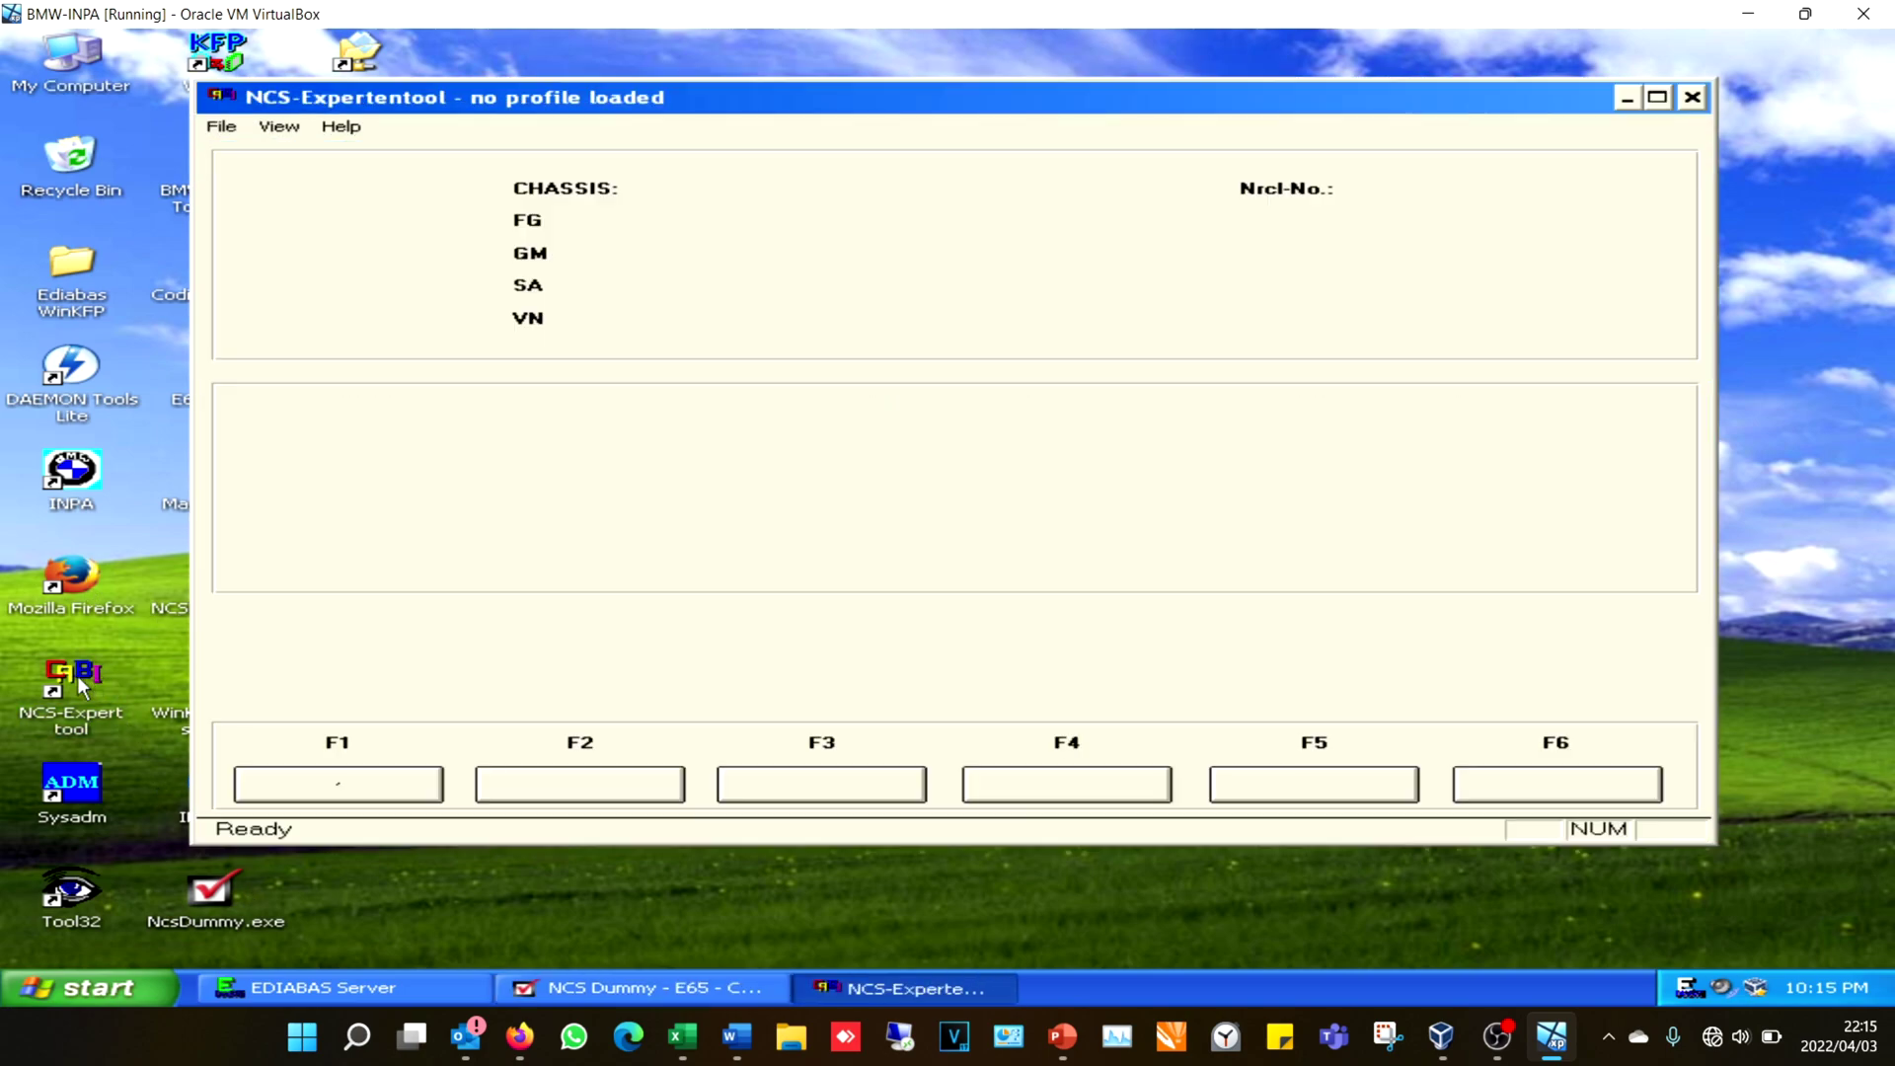
{"action": "left_click", "coordinate": [221, 127]}
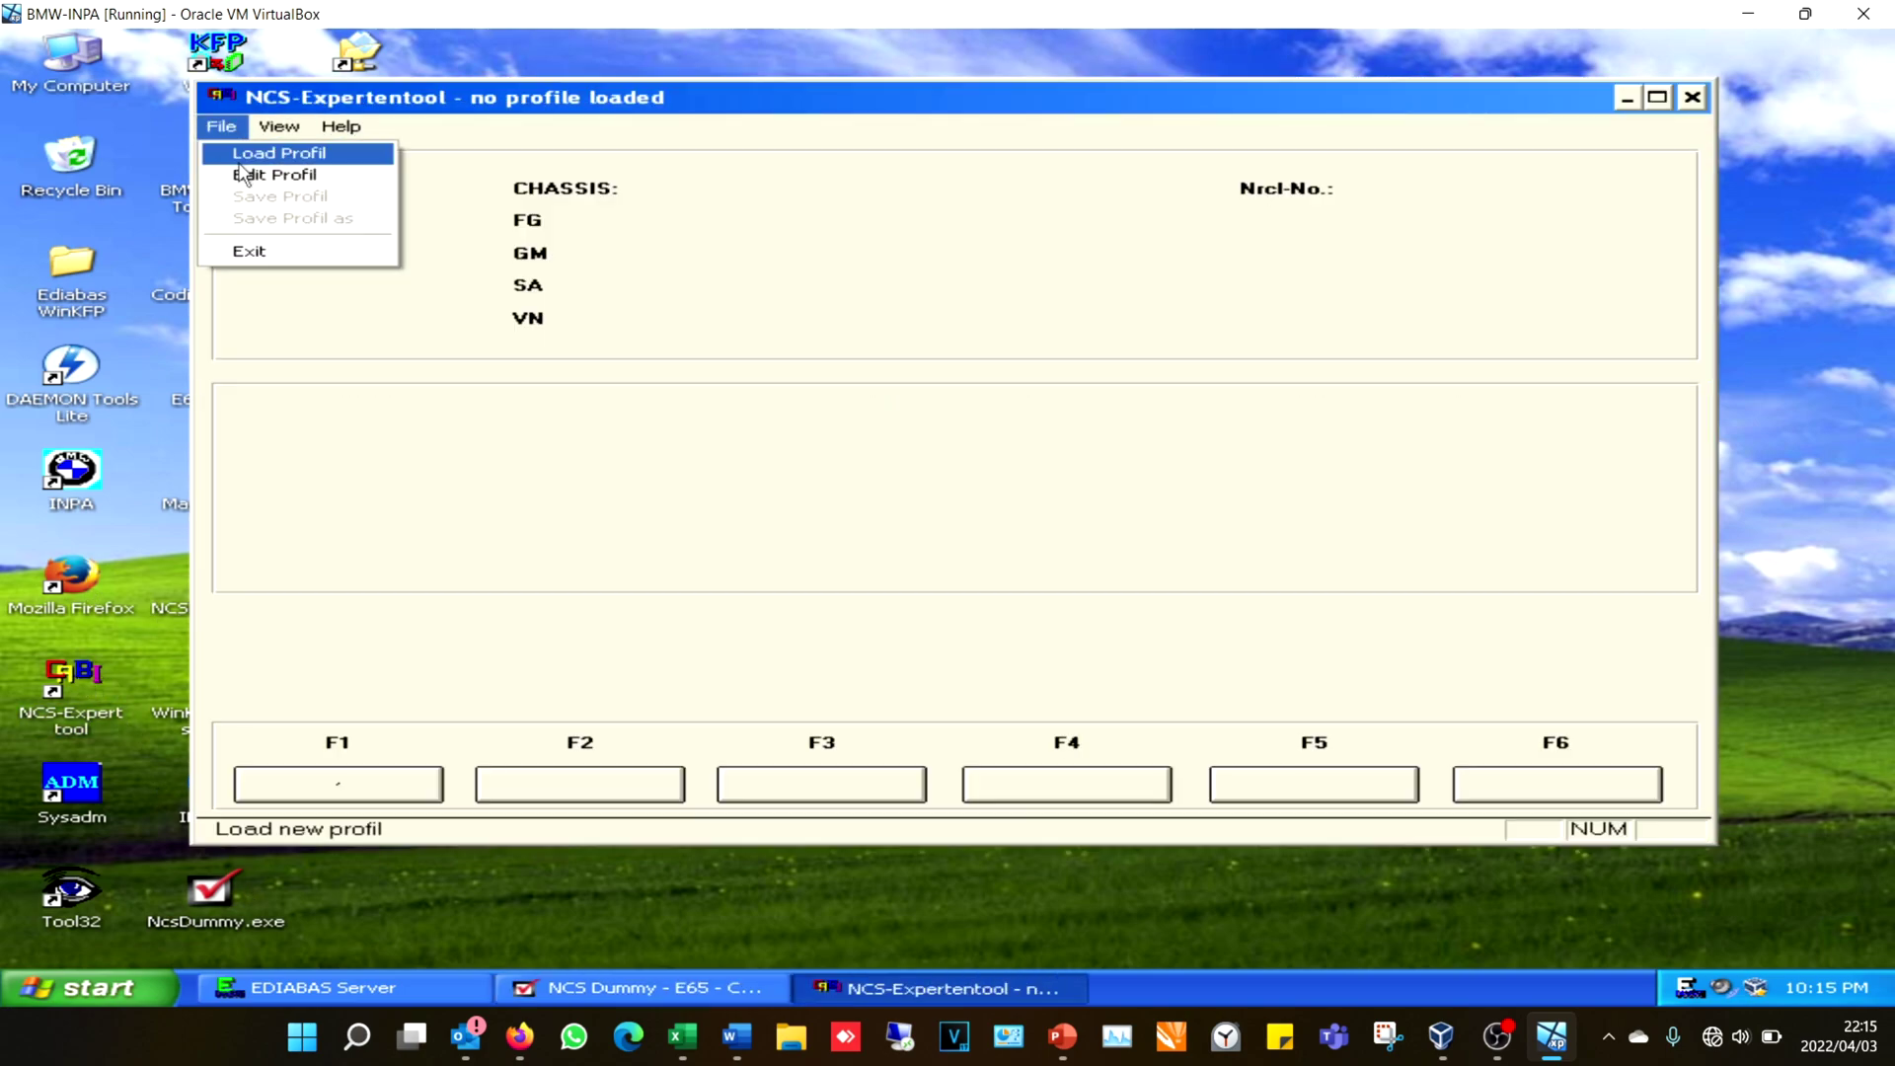
{"action": "left_click", "coordinate": [243, 158]}
{"action": "double_click", "coordinate": [762, 381]}
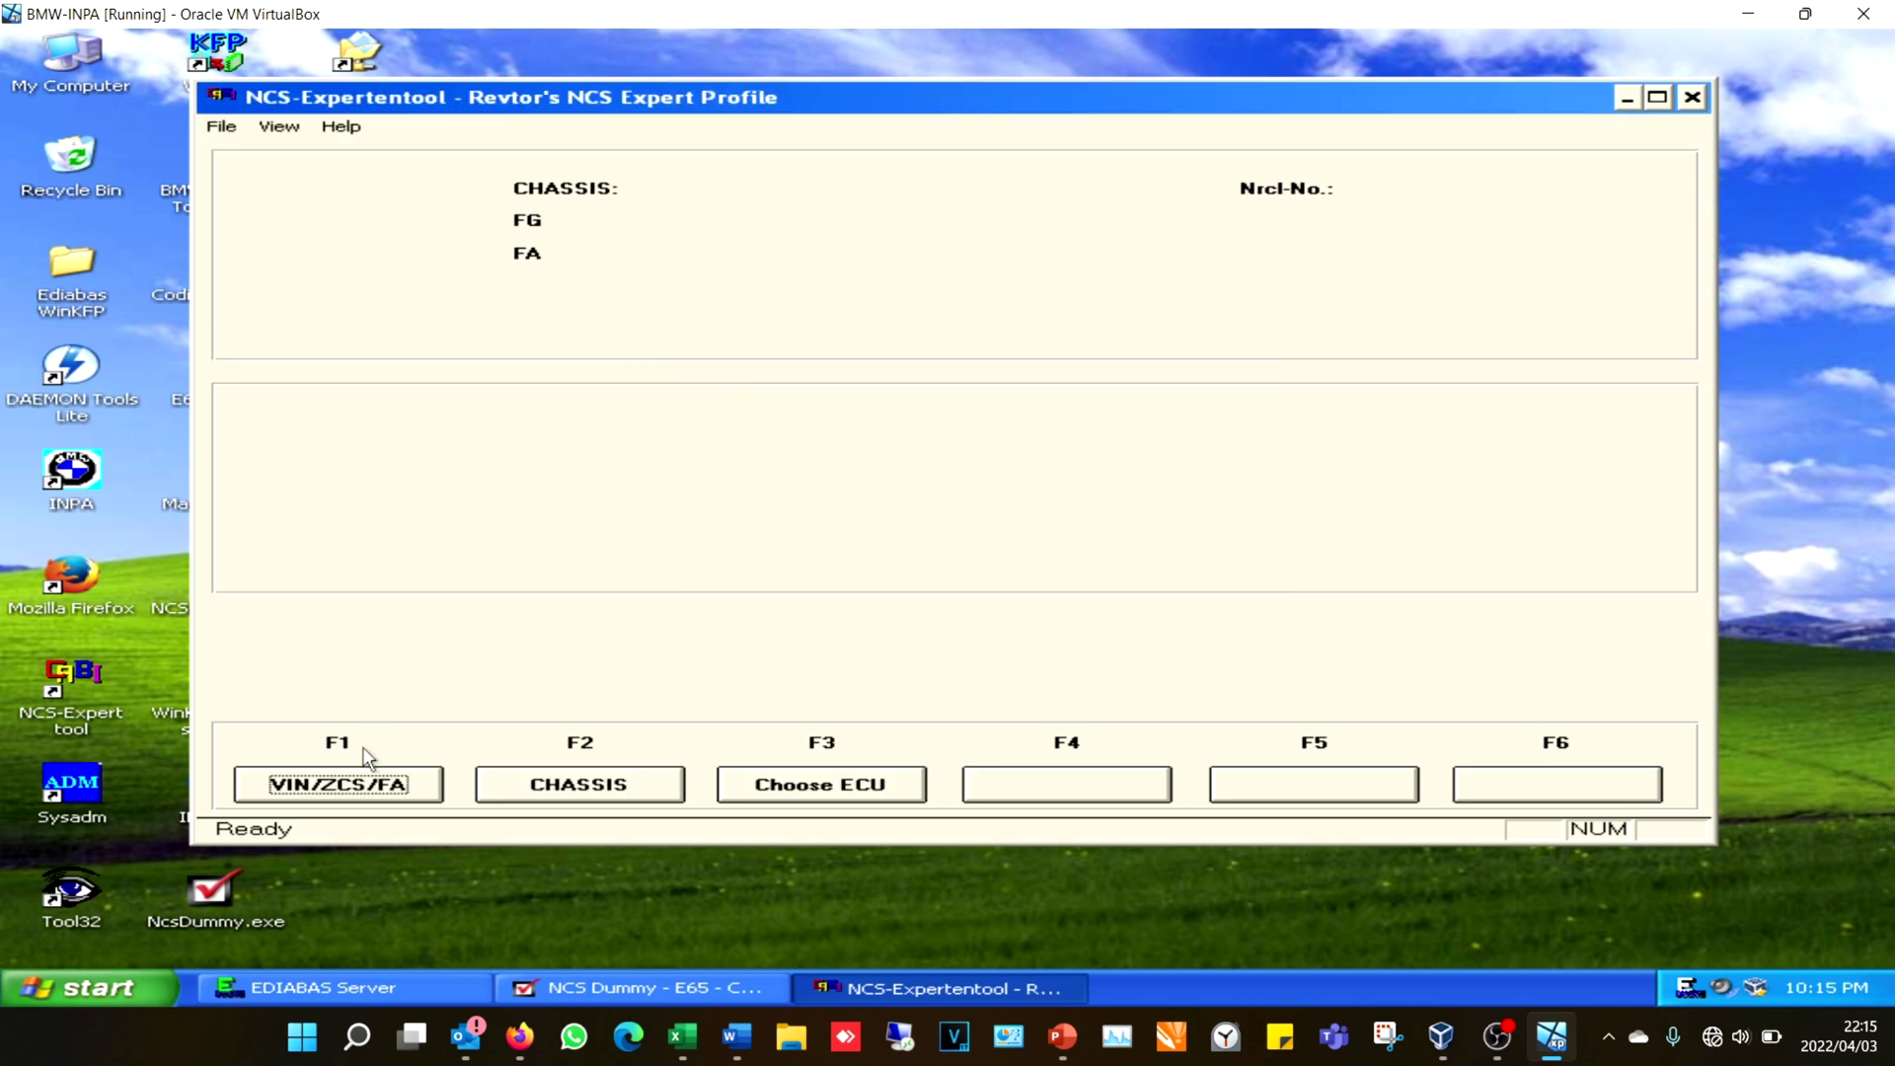
Read the ZCS/FA from the CAS control unit for chassis E65
{"action": "left_click", "coordinate": [365, 795]}
{"action": "left_click", "coordinate": [800, 795]}
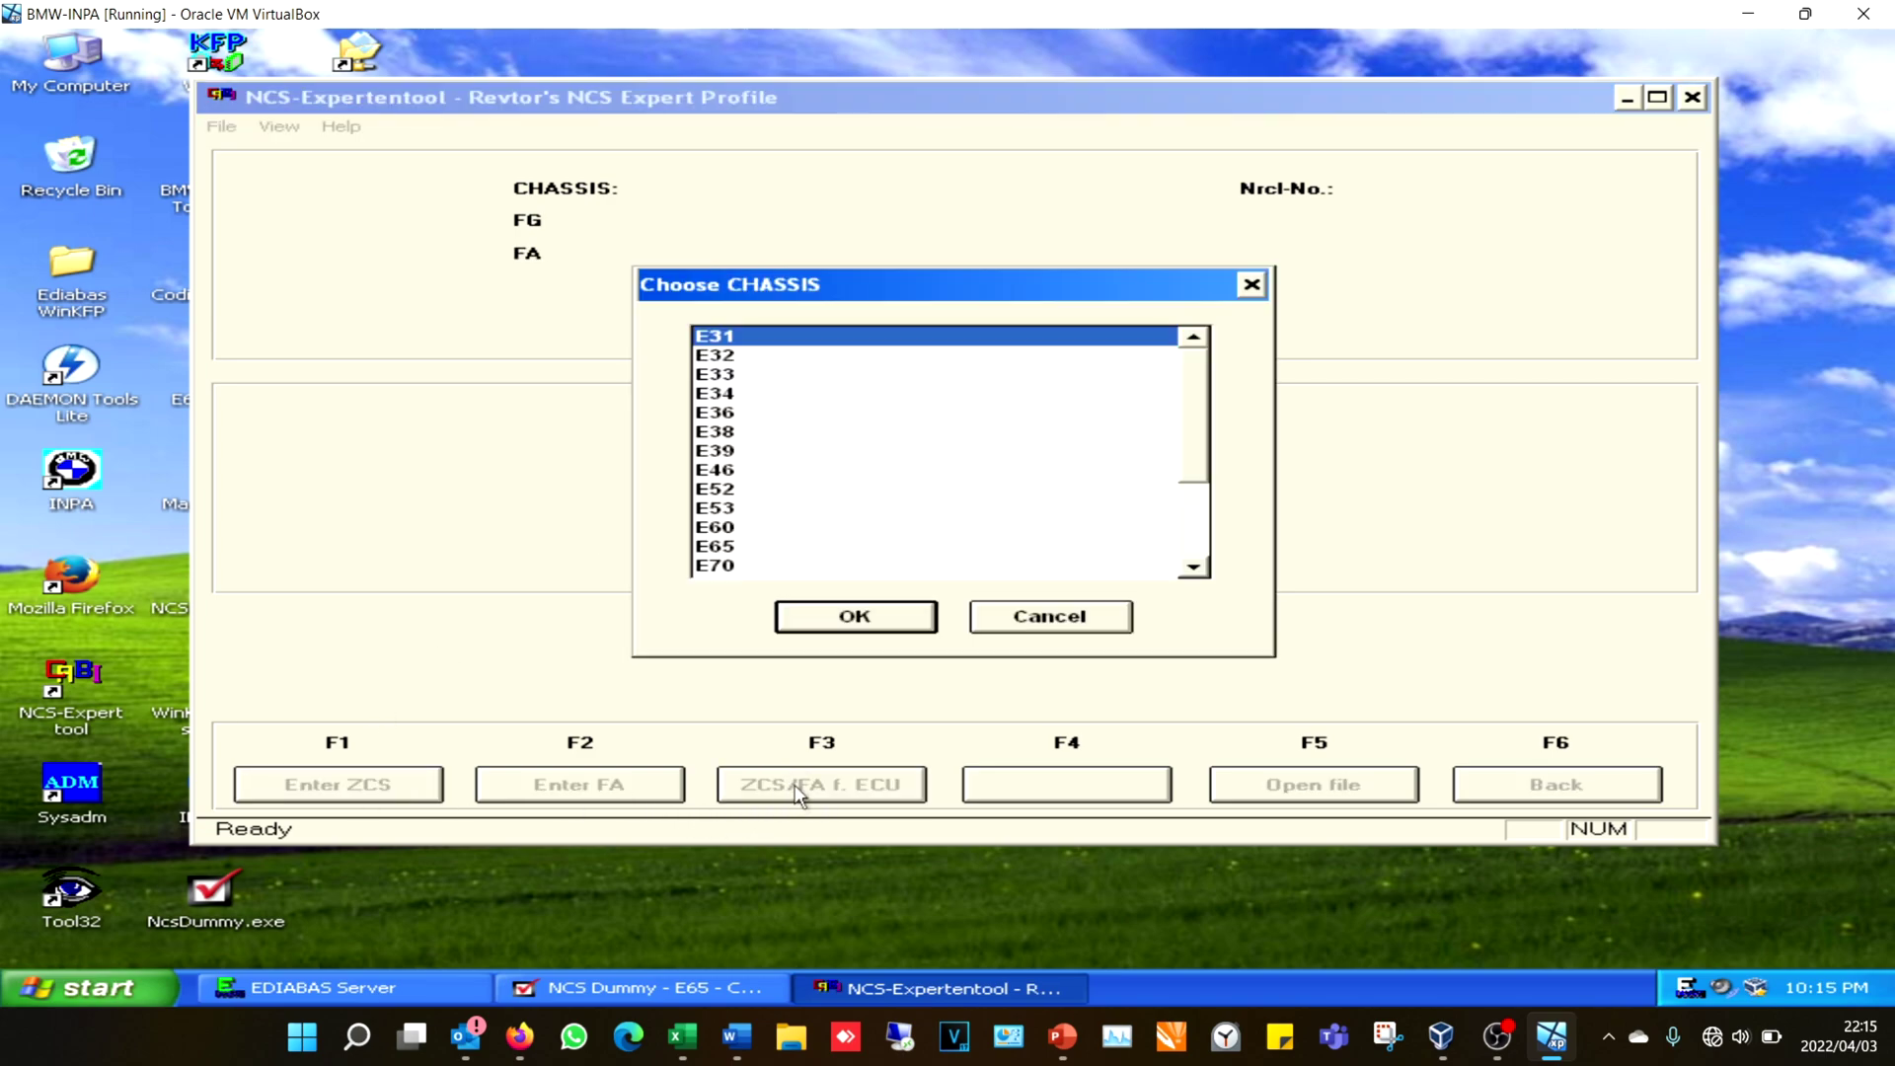
{"action": "left_click", "coordinate": [696, 546]}
{"action": "left_click", "coordinate": [844, 622]}
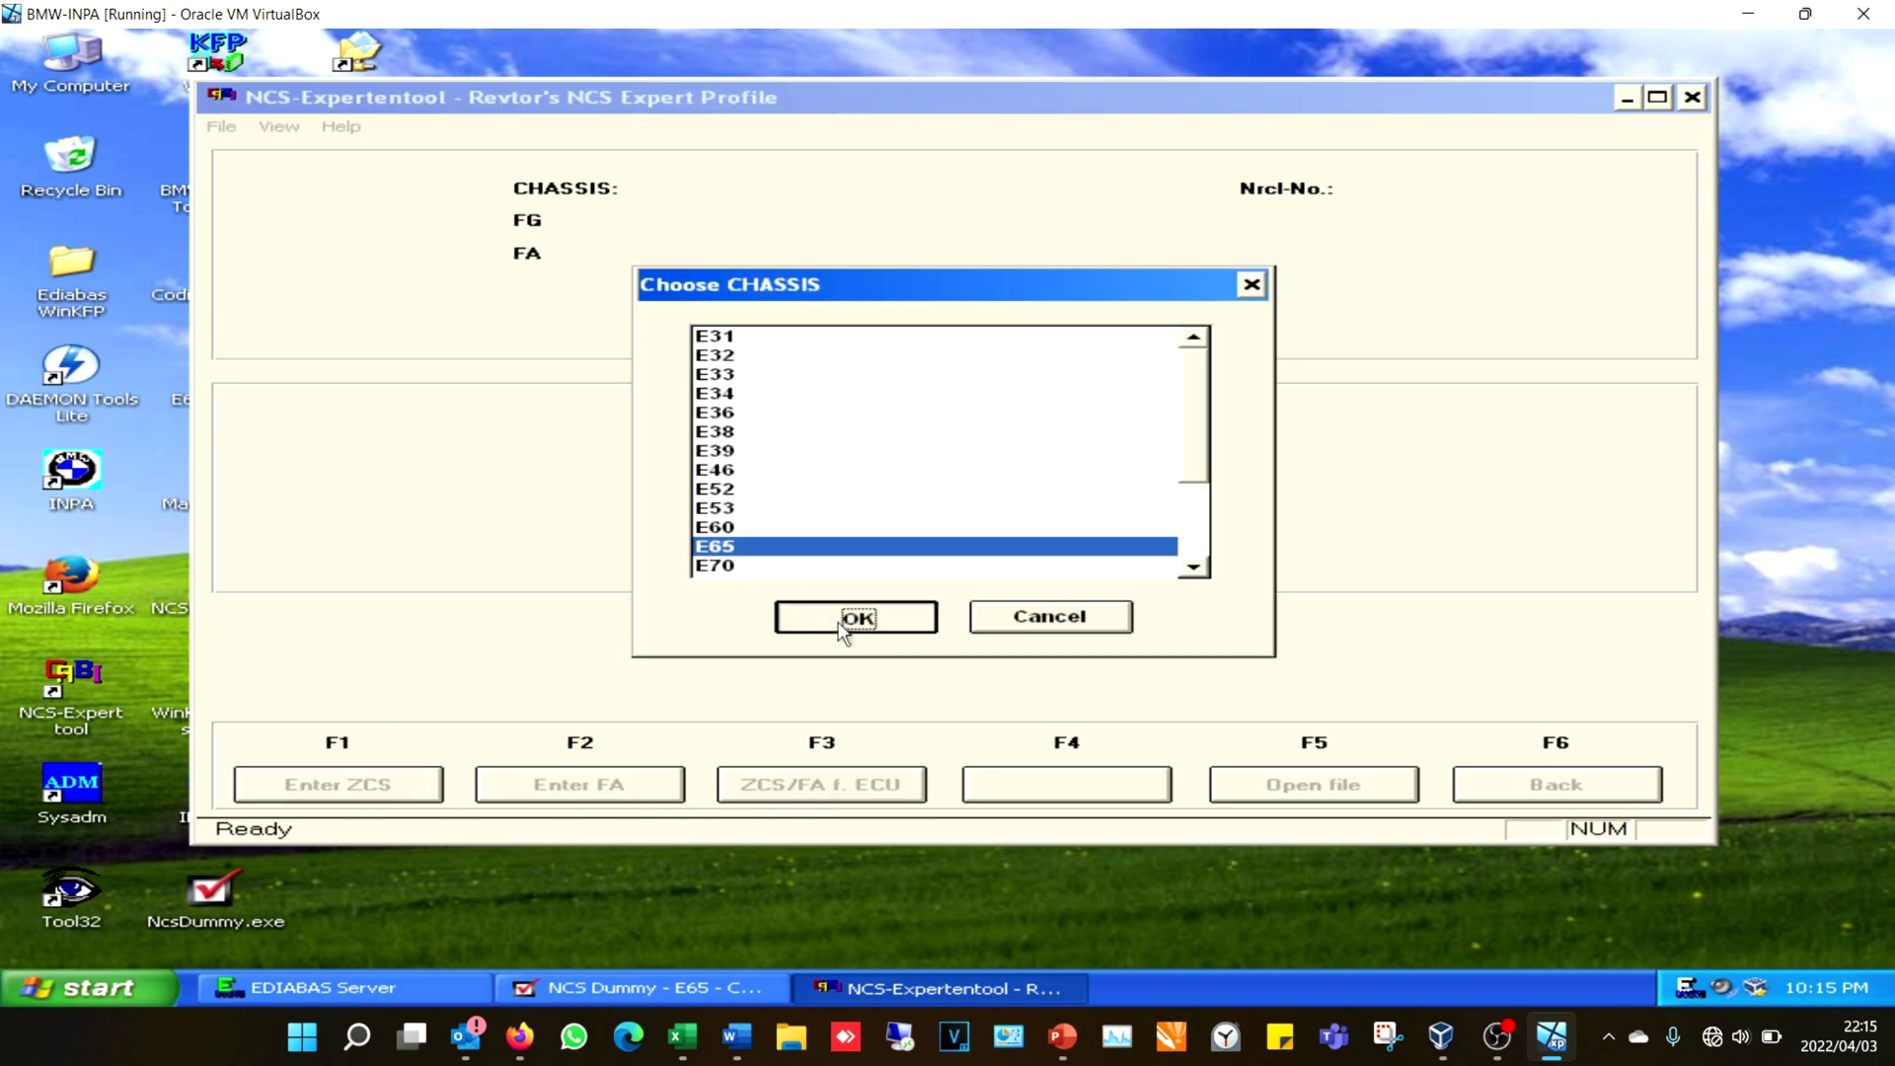
{"action": "left_click", "coordinate": [846, 624]}
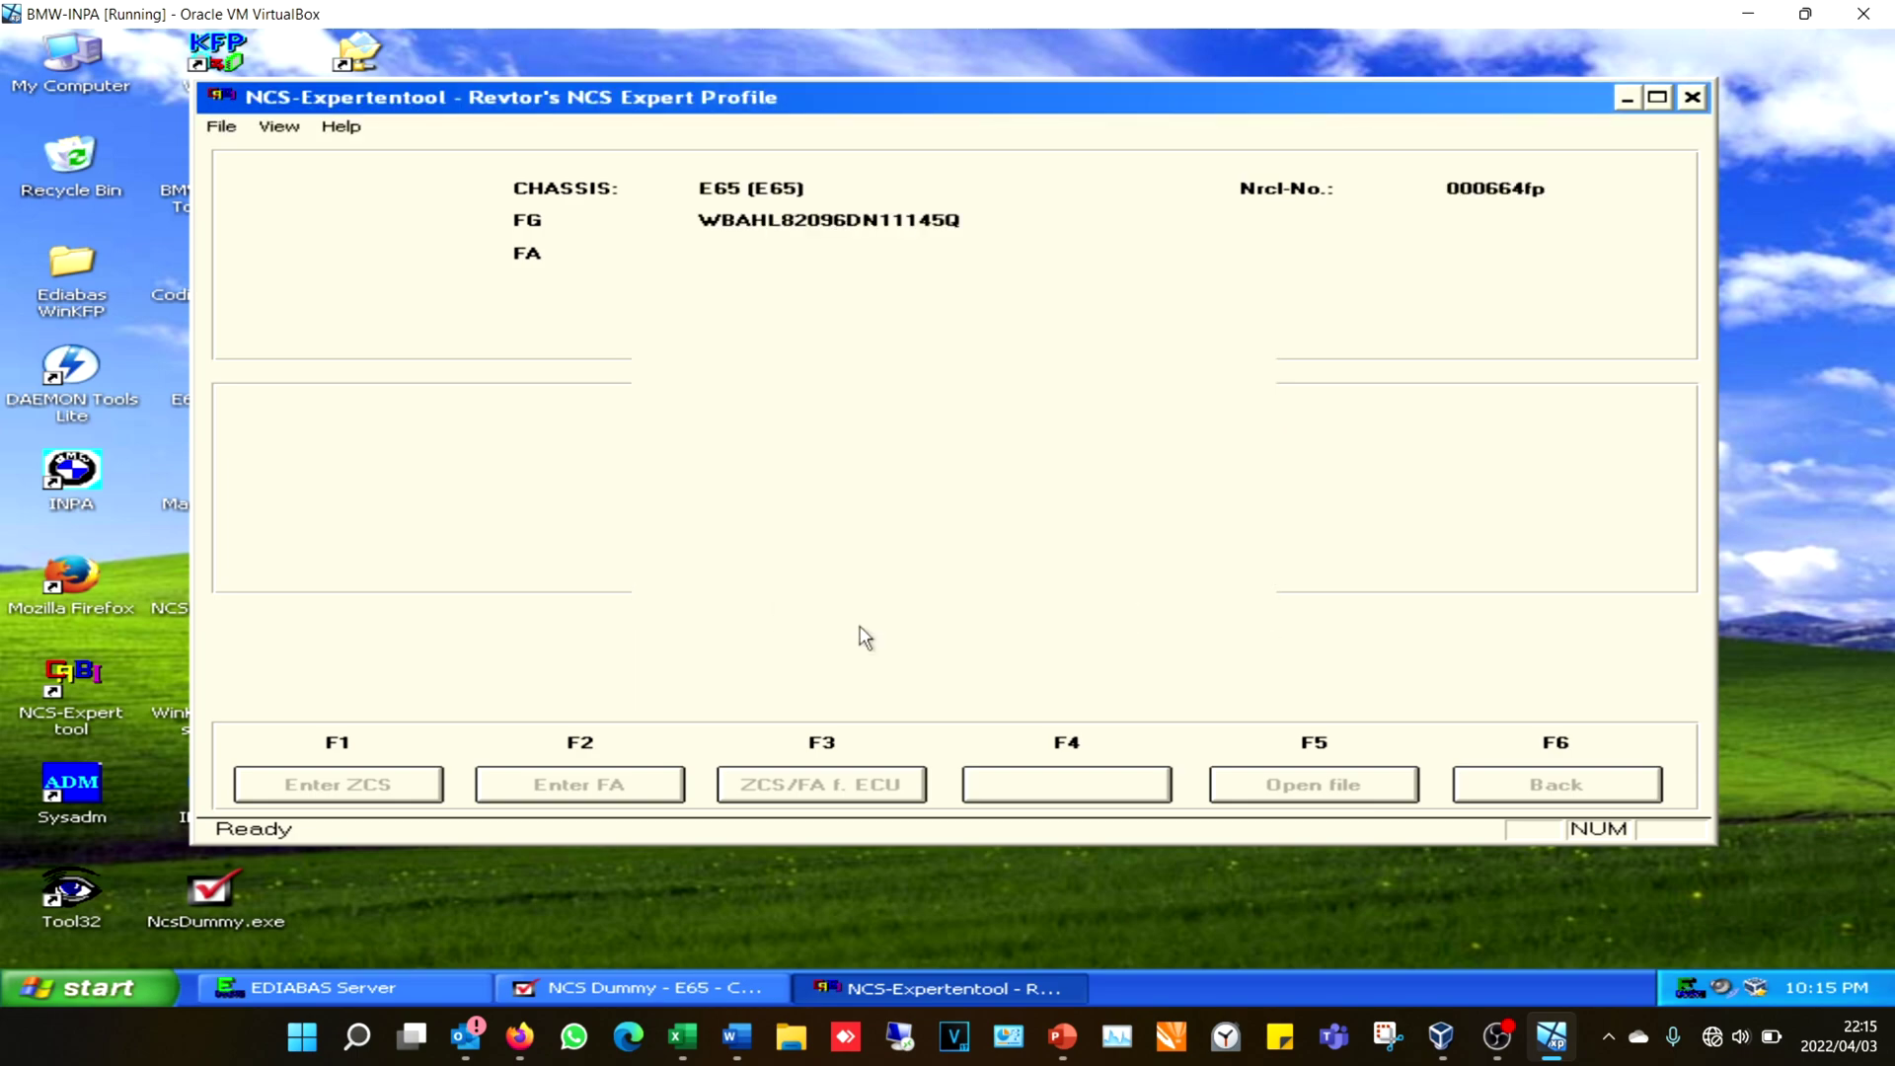
Open the FA entry for chassis E65, keep the VIN as offered and accept the FA attribute list
{"action": "left_click", "coordinate": [647, 790]}
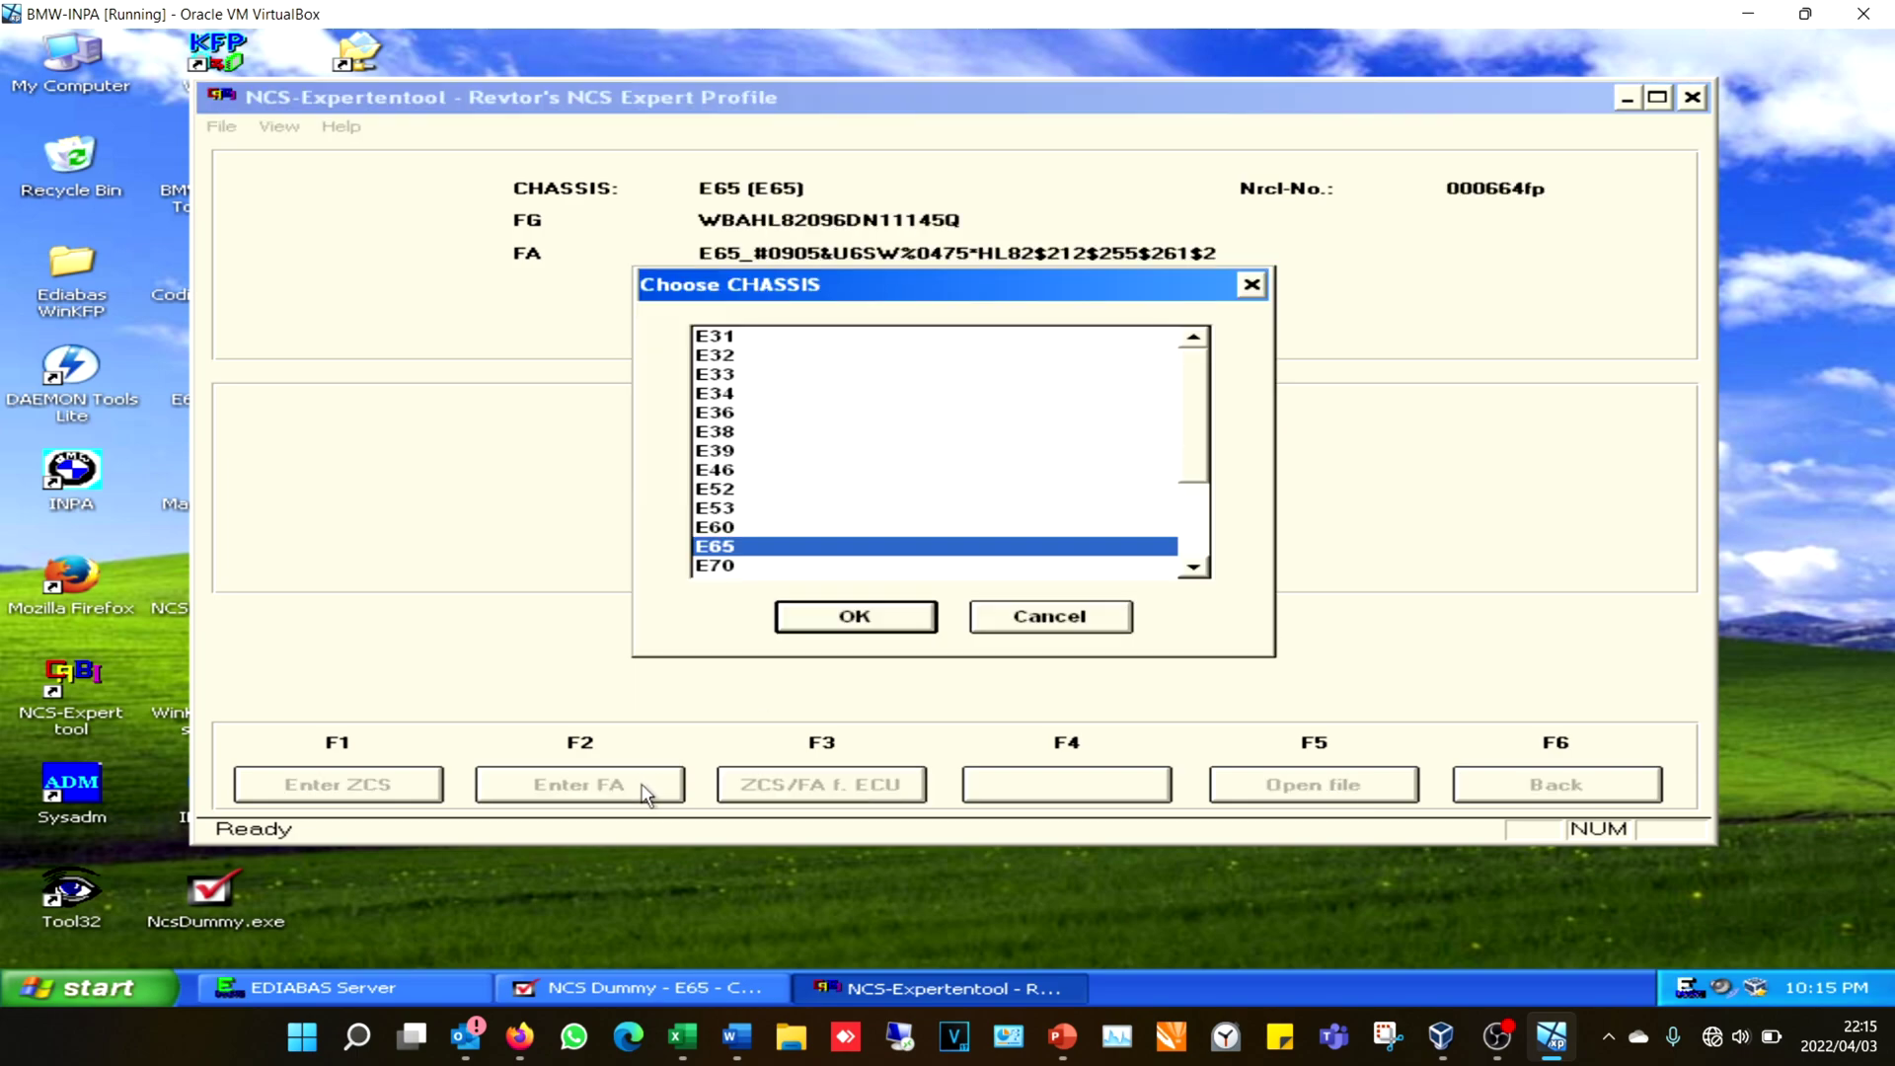
{"action": "left_click", "coordinate": [829, 620]}
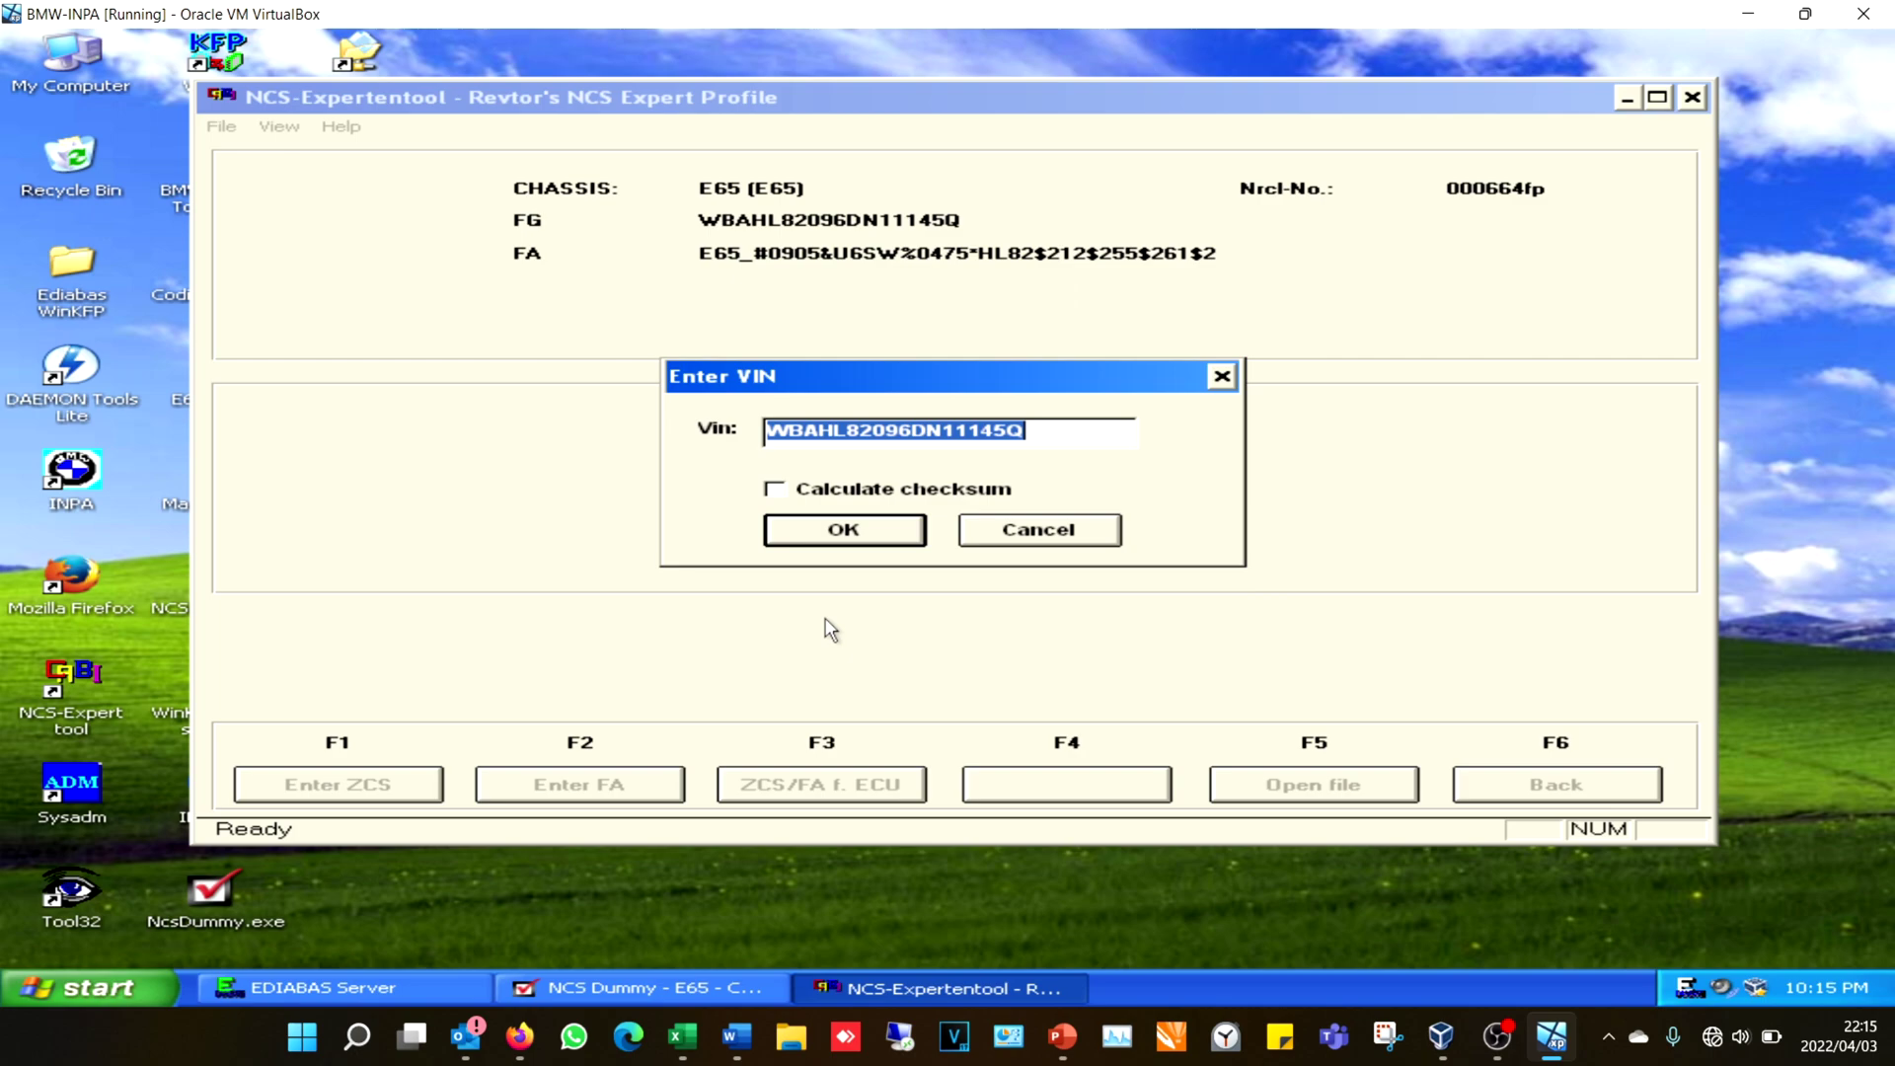
{"action": "left_click", "coordinate": [883, 533]}
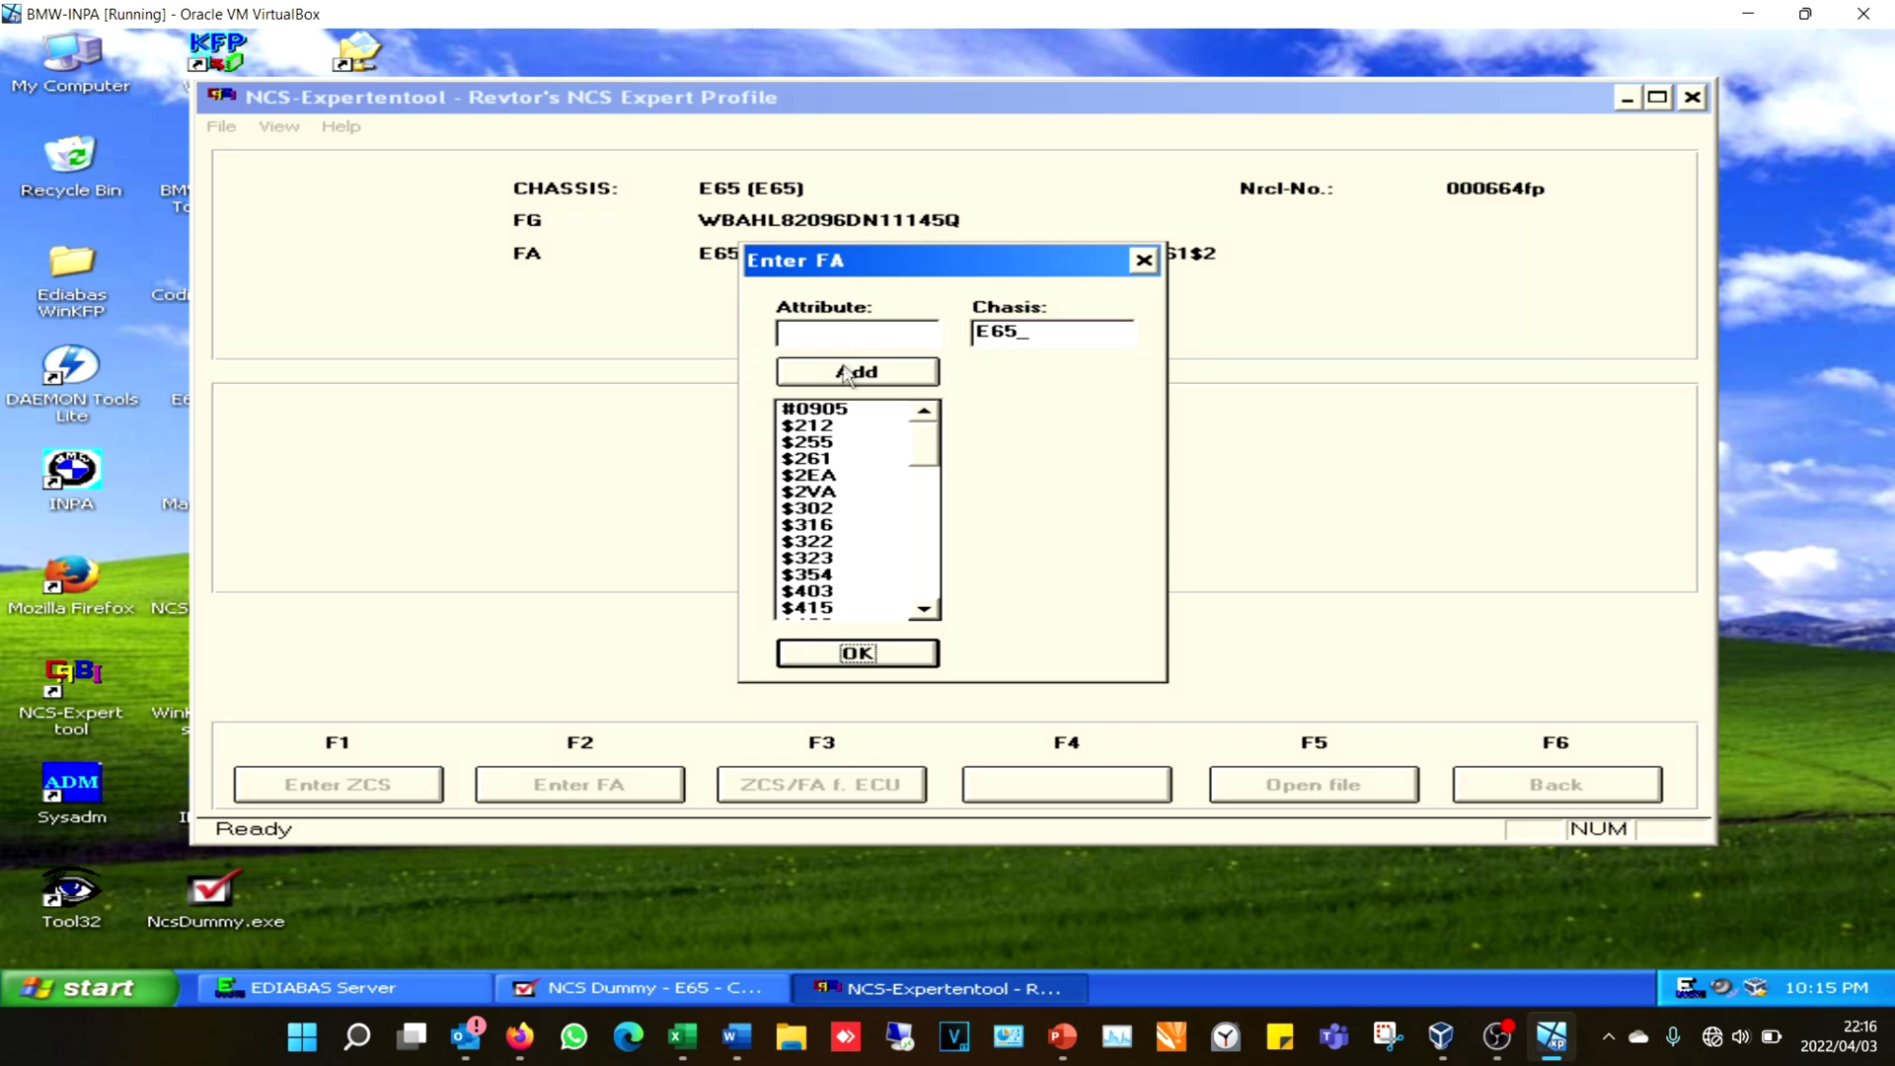
{"action": "left_click", "coordinate": [846, 656]}
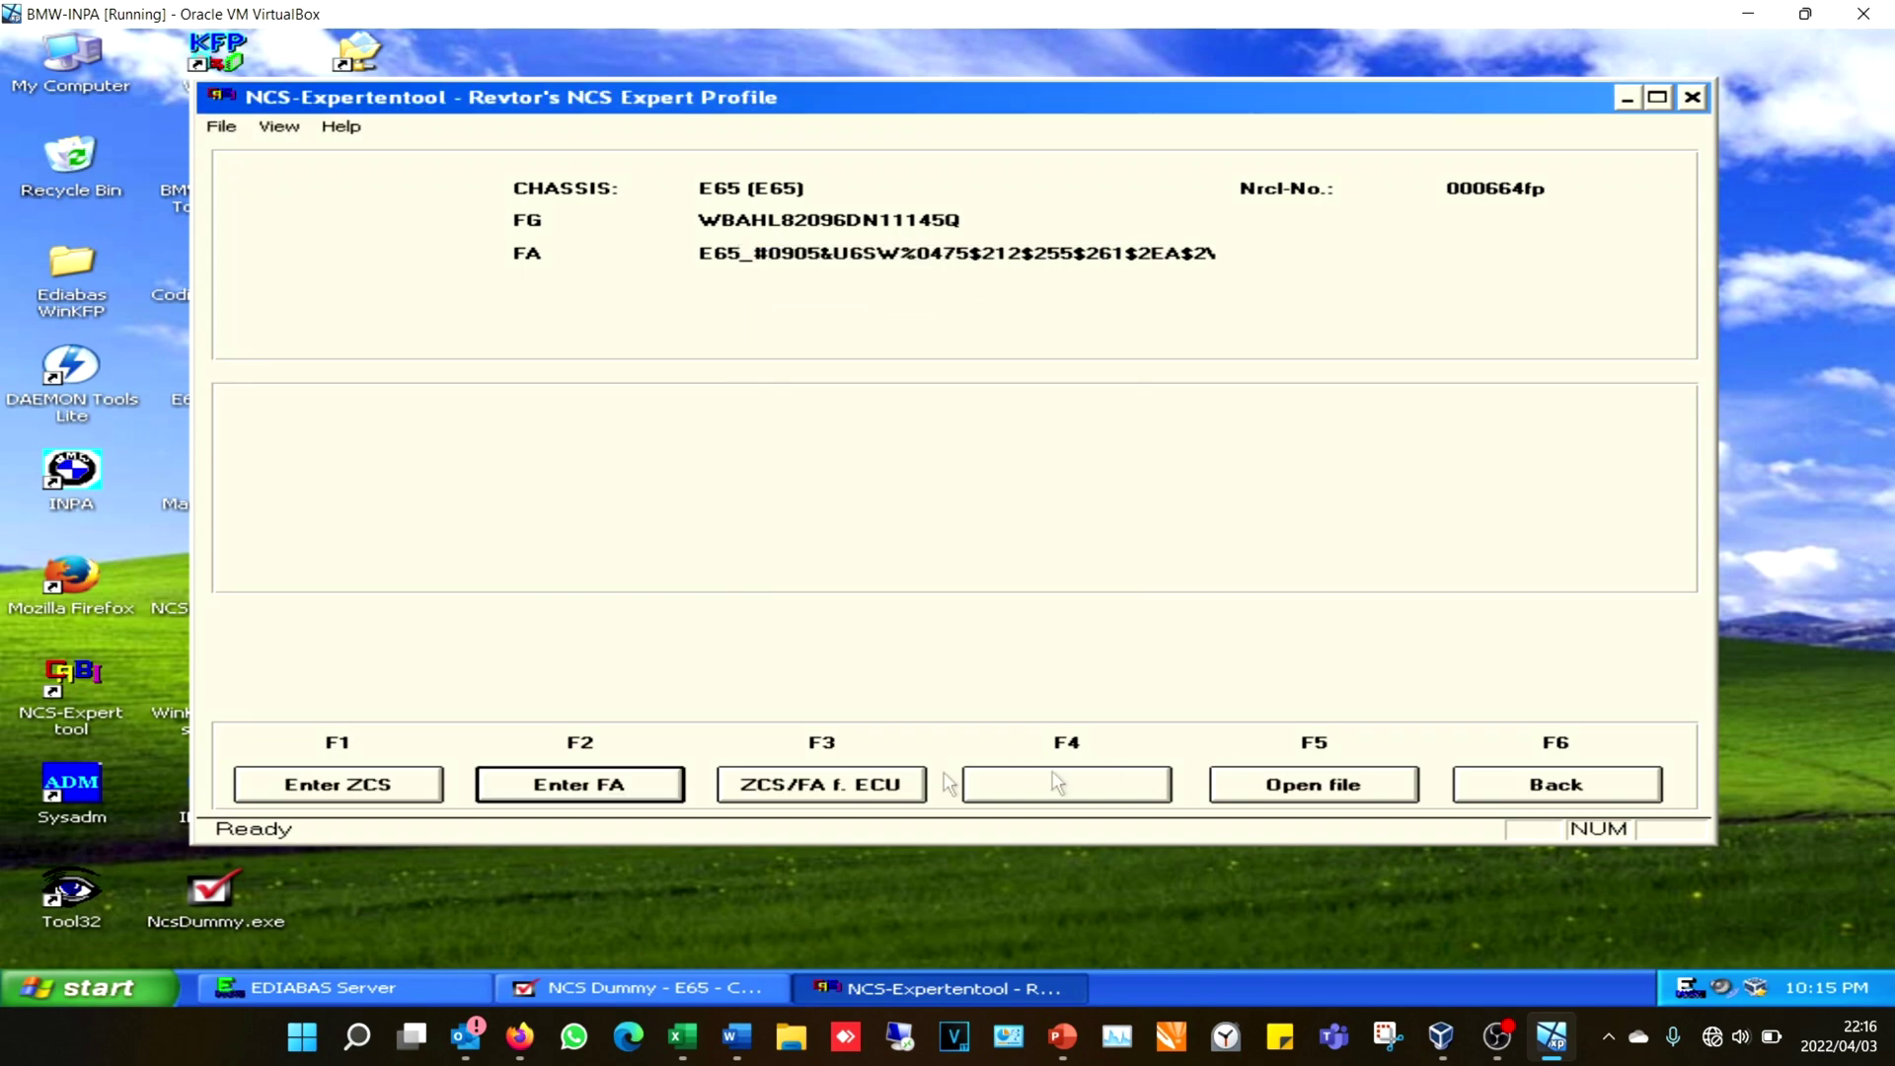
Leave the FA entry level, choose LMA as the ECU to process and accept its SGET data
{"action": "left_click", "coordinate": [1578, 785]}
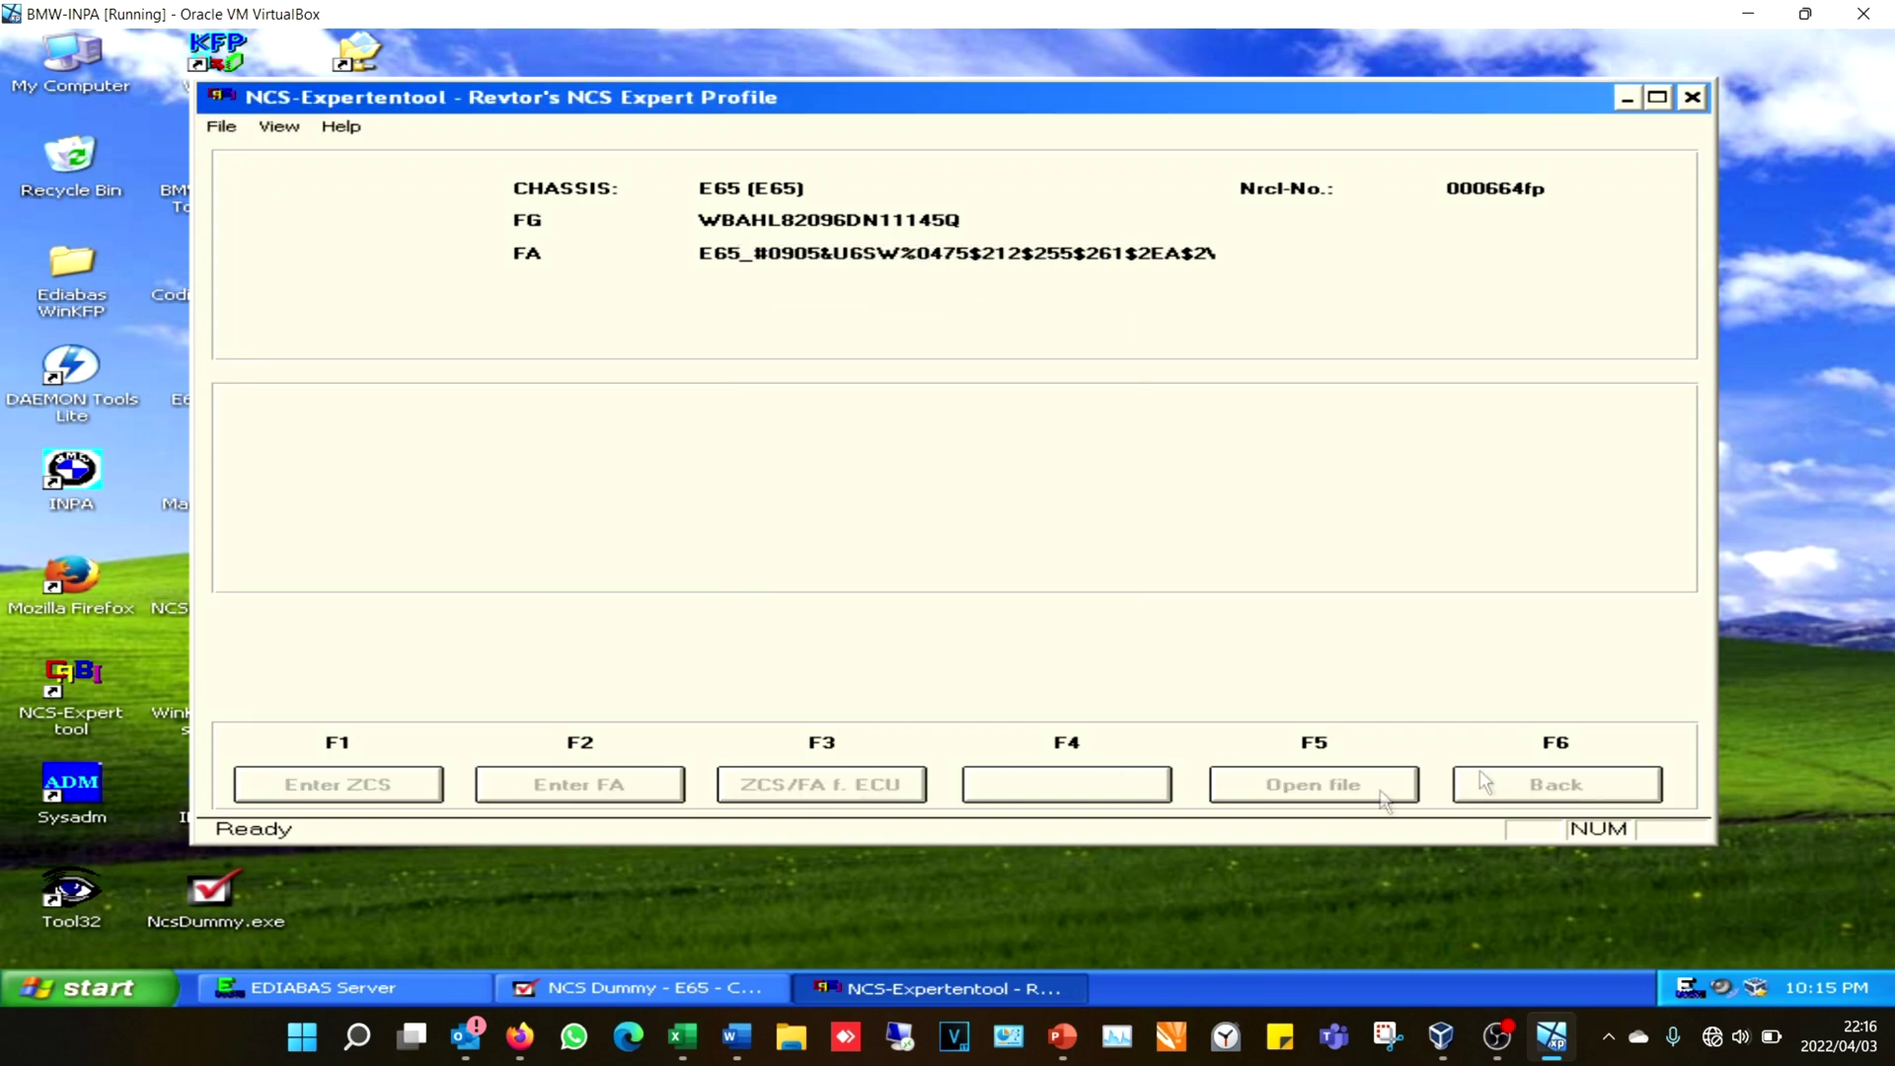
{"action": "left_click", "coordinate": [1074, 790]}
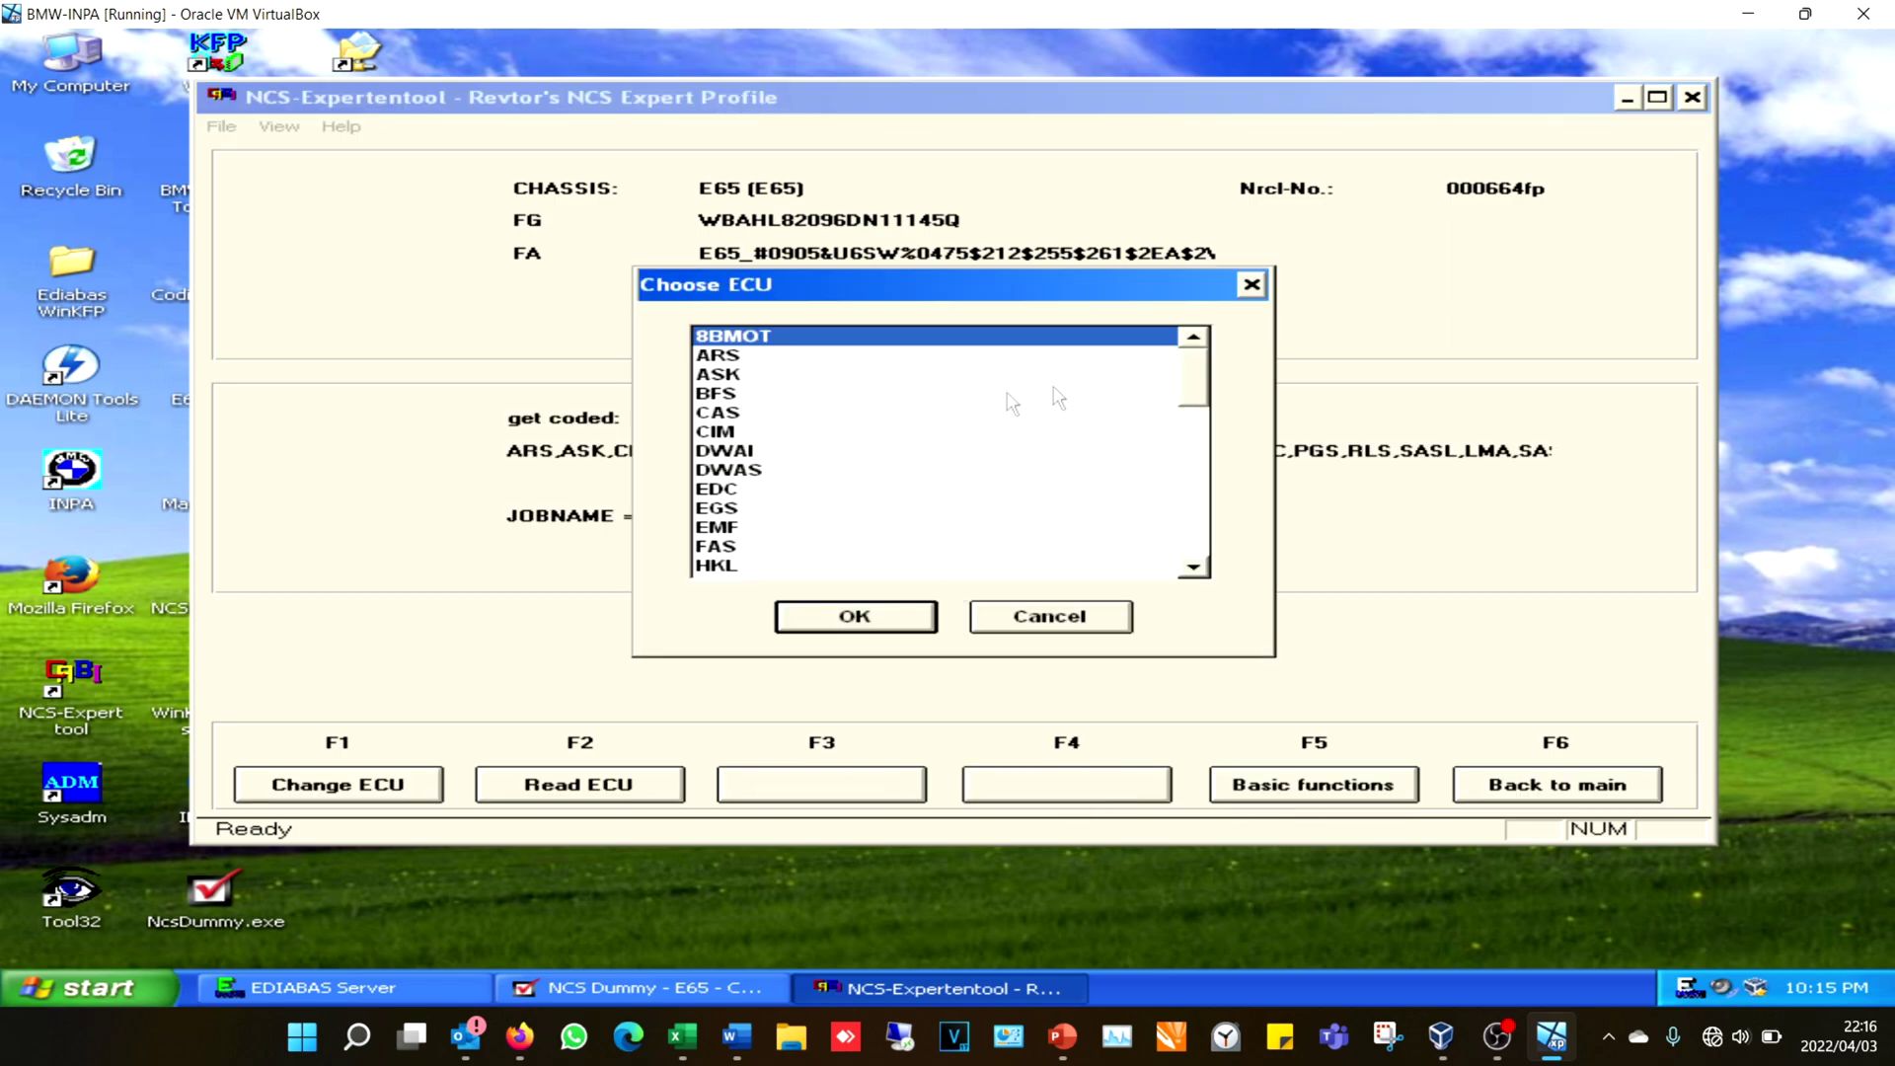
{"action": "left_click_drag", "start_coordinate": [1199, 410], "coordinate": [1205, 436]}
{"action": "left_click", "coordinate": [721, 509]}
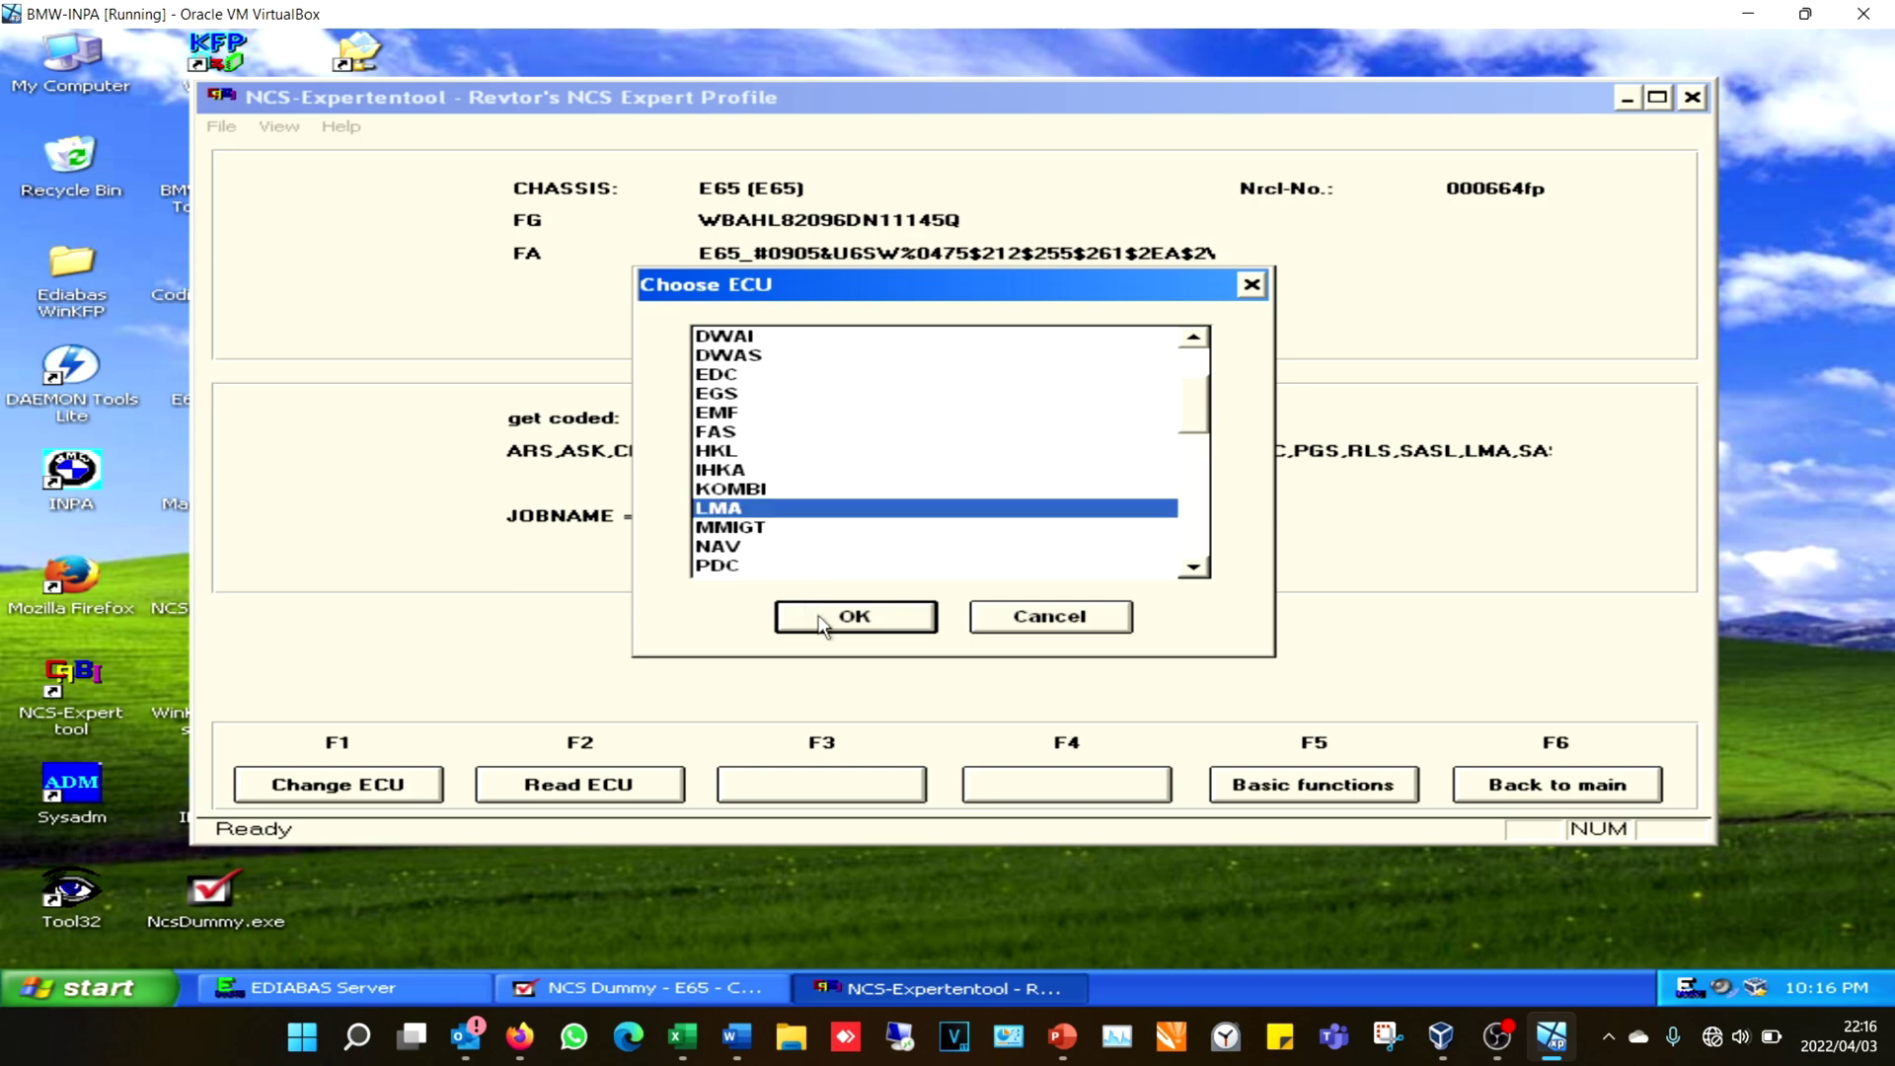
{"action": "left_click", "coordinate": [854, 617]}
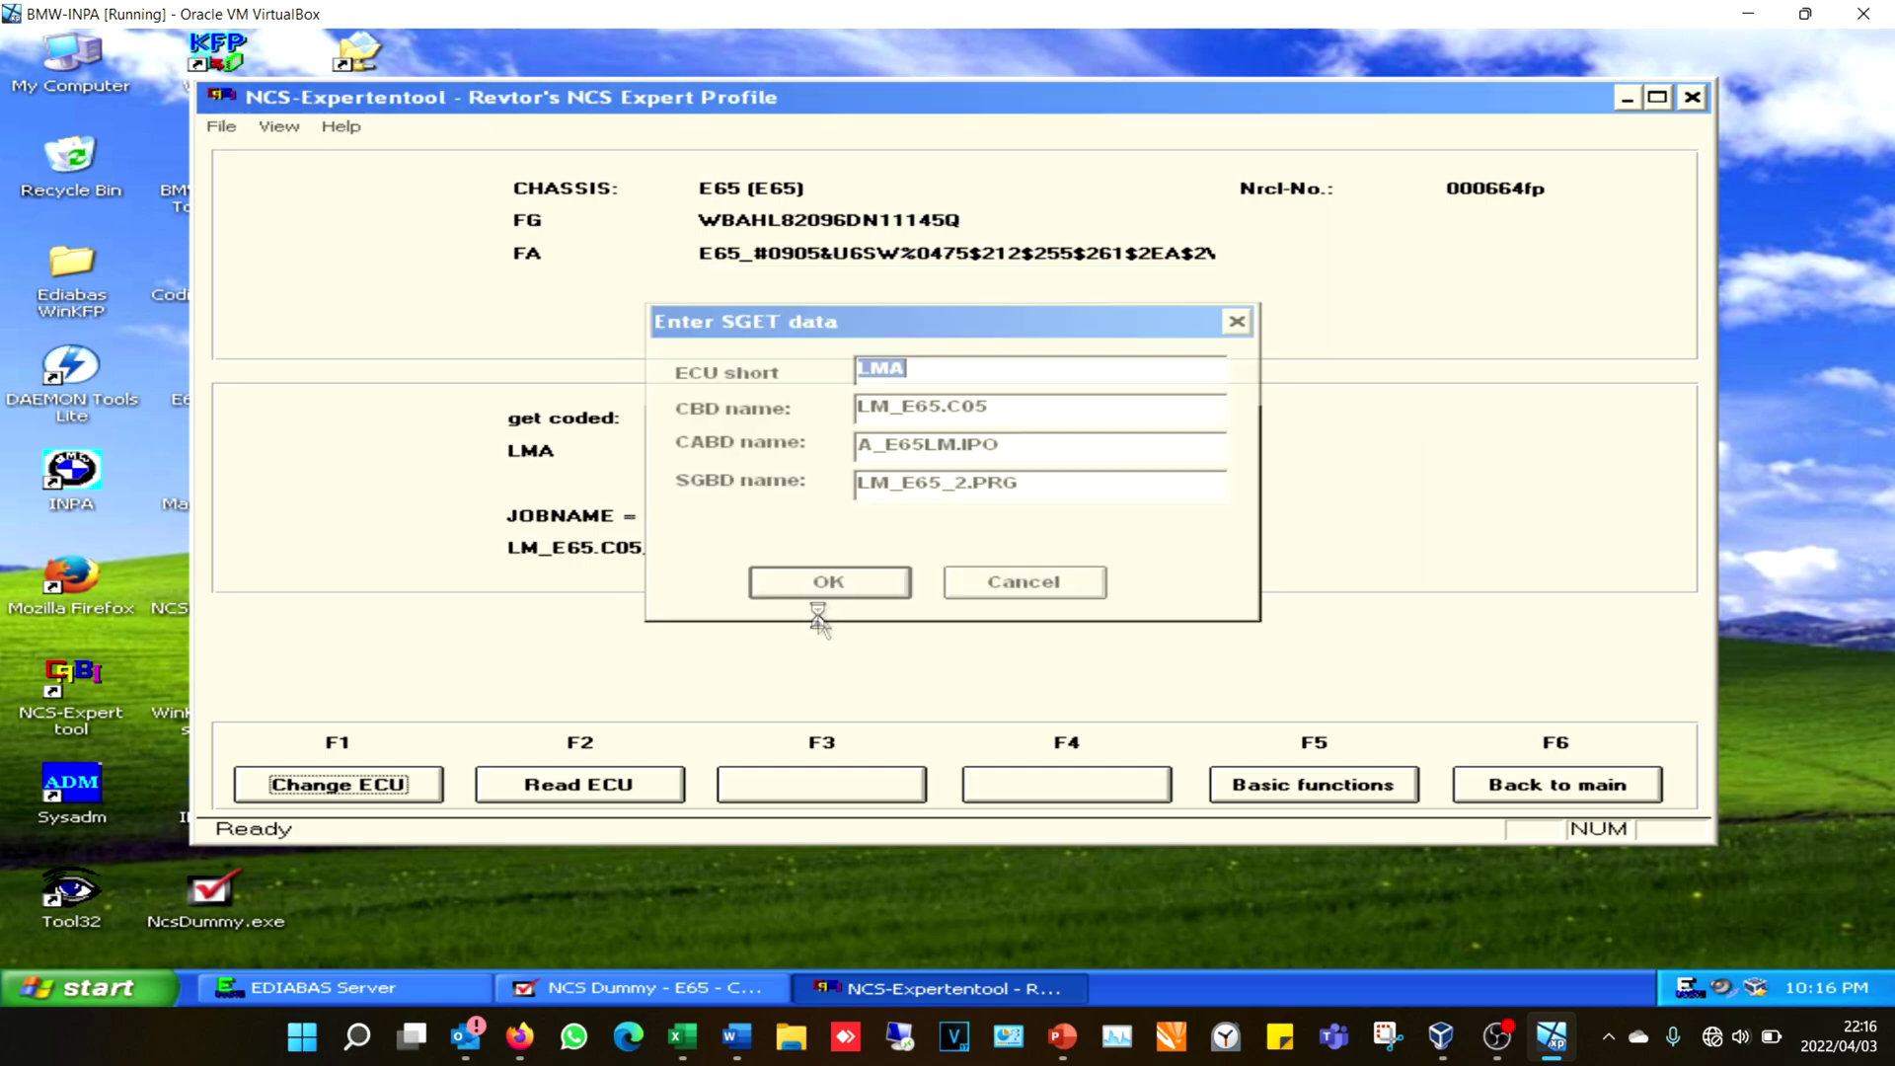
{"action": "left_click", "coordinate": [879, 583]}
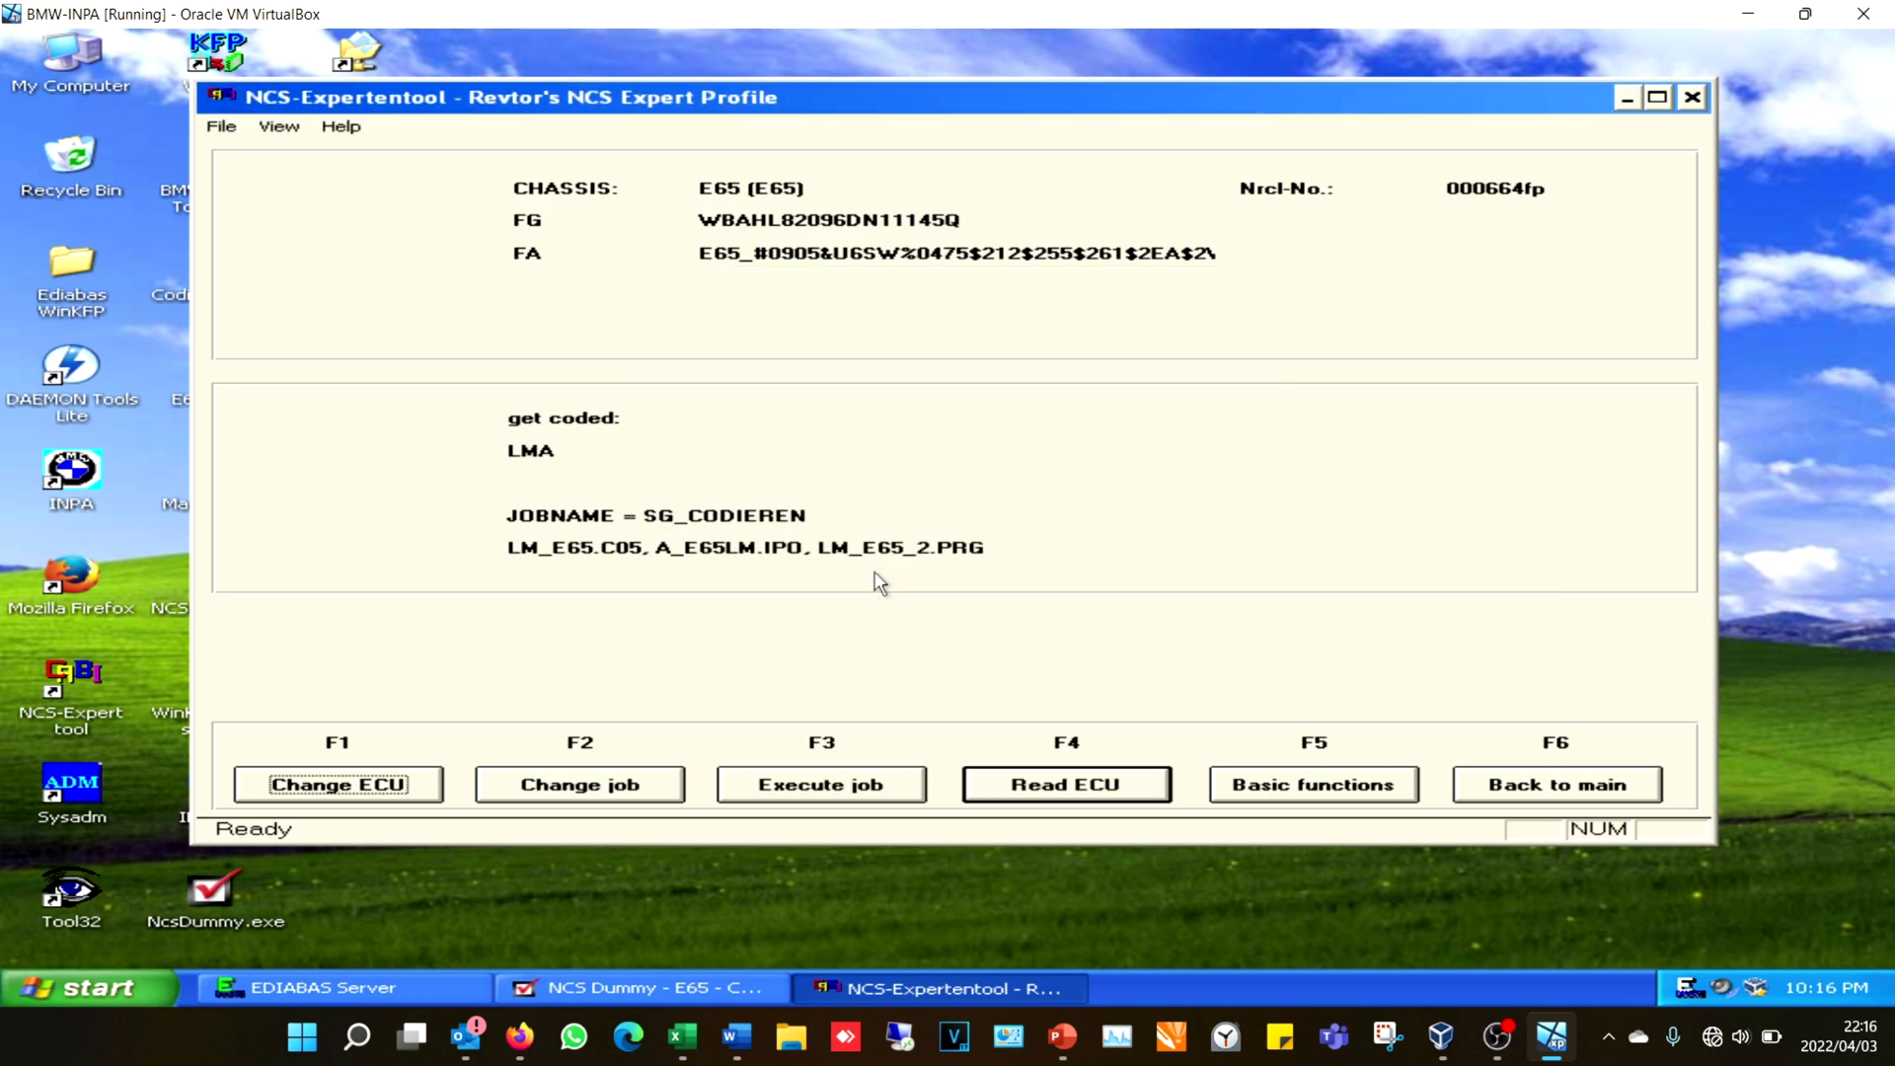
Change the LMA job to FA_WRITE
{"action": "left_click", "coordinate": [657, 791]}
{"action": "left_click", "coordinate": [769, 531]}
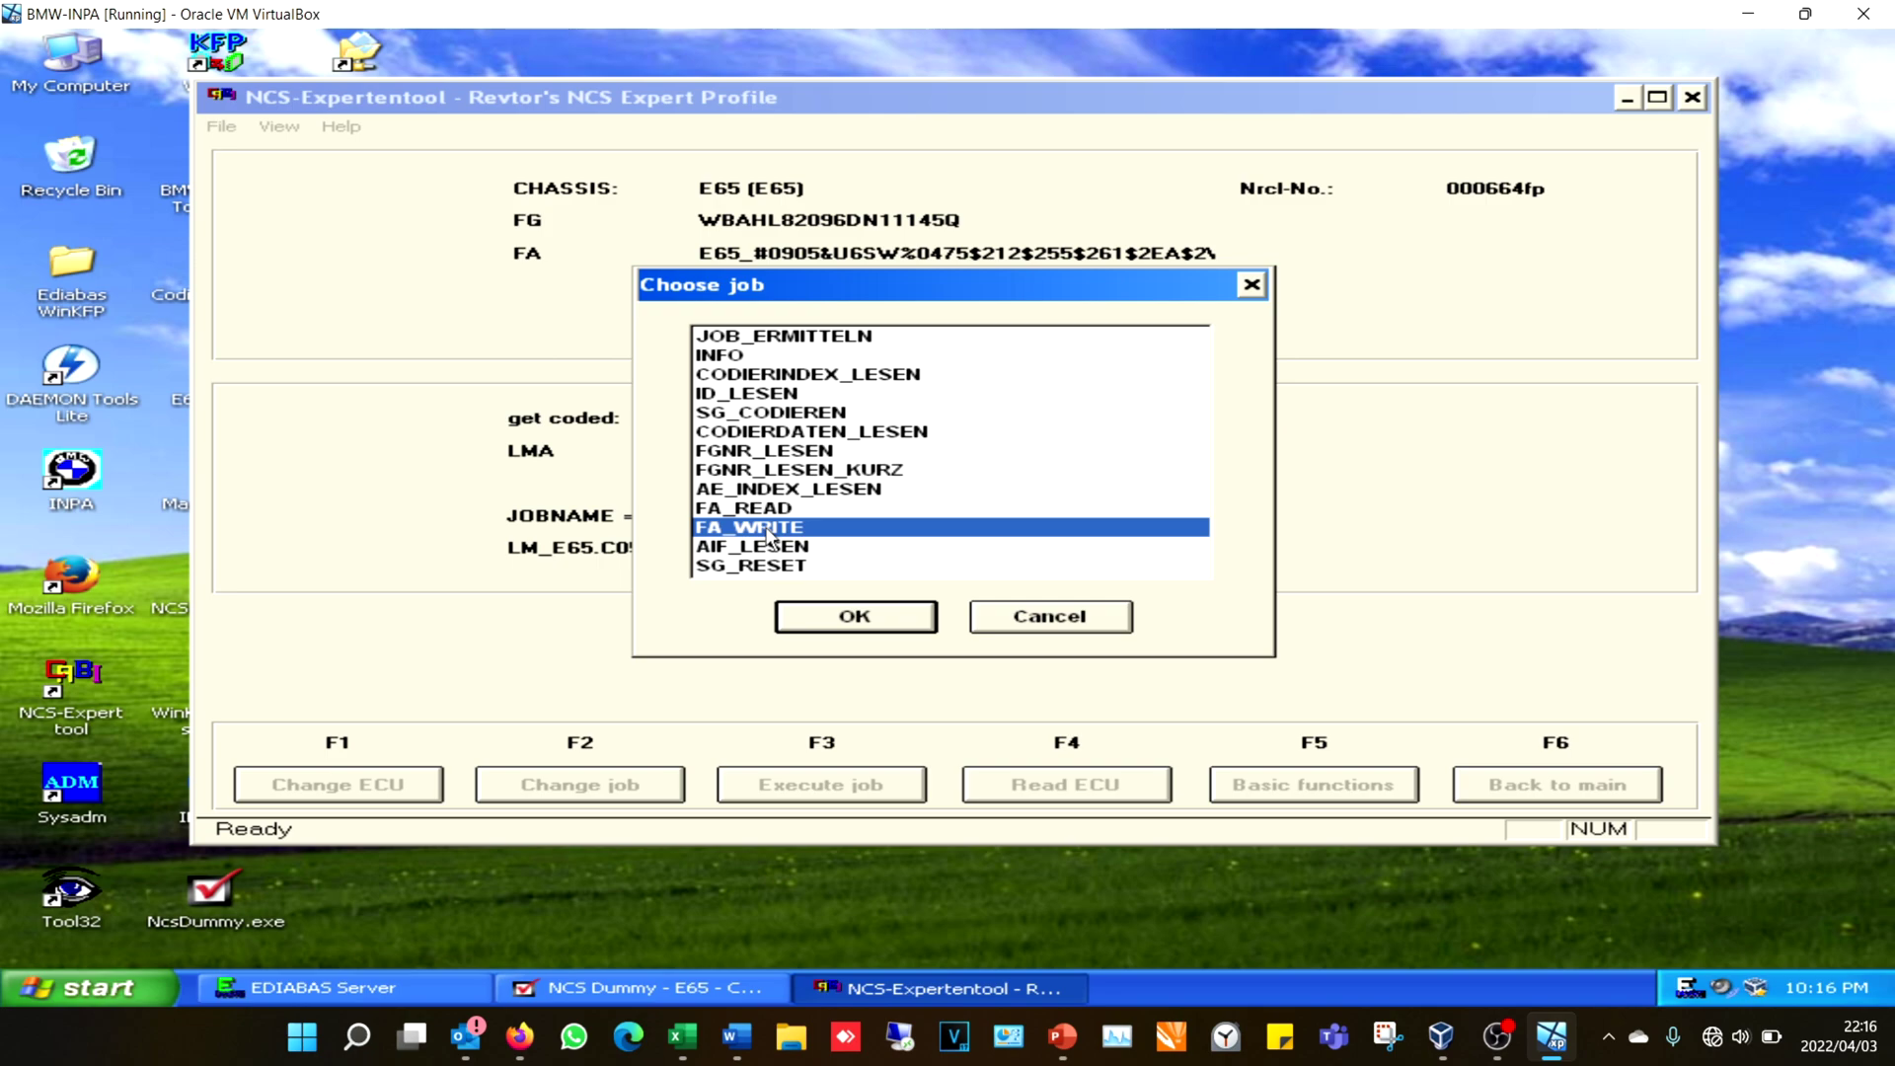
{"action": "left_click", "coordinate": [851, 618]}
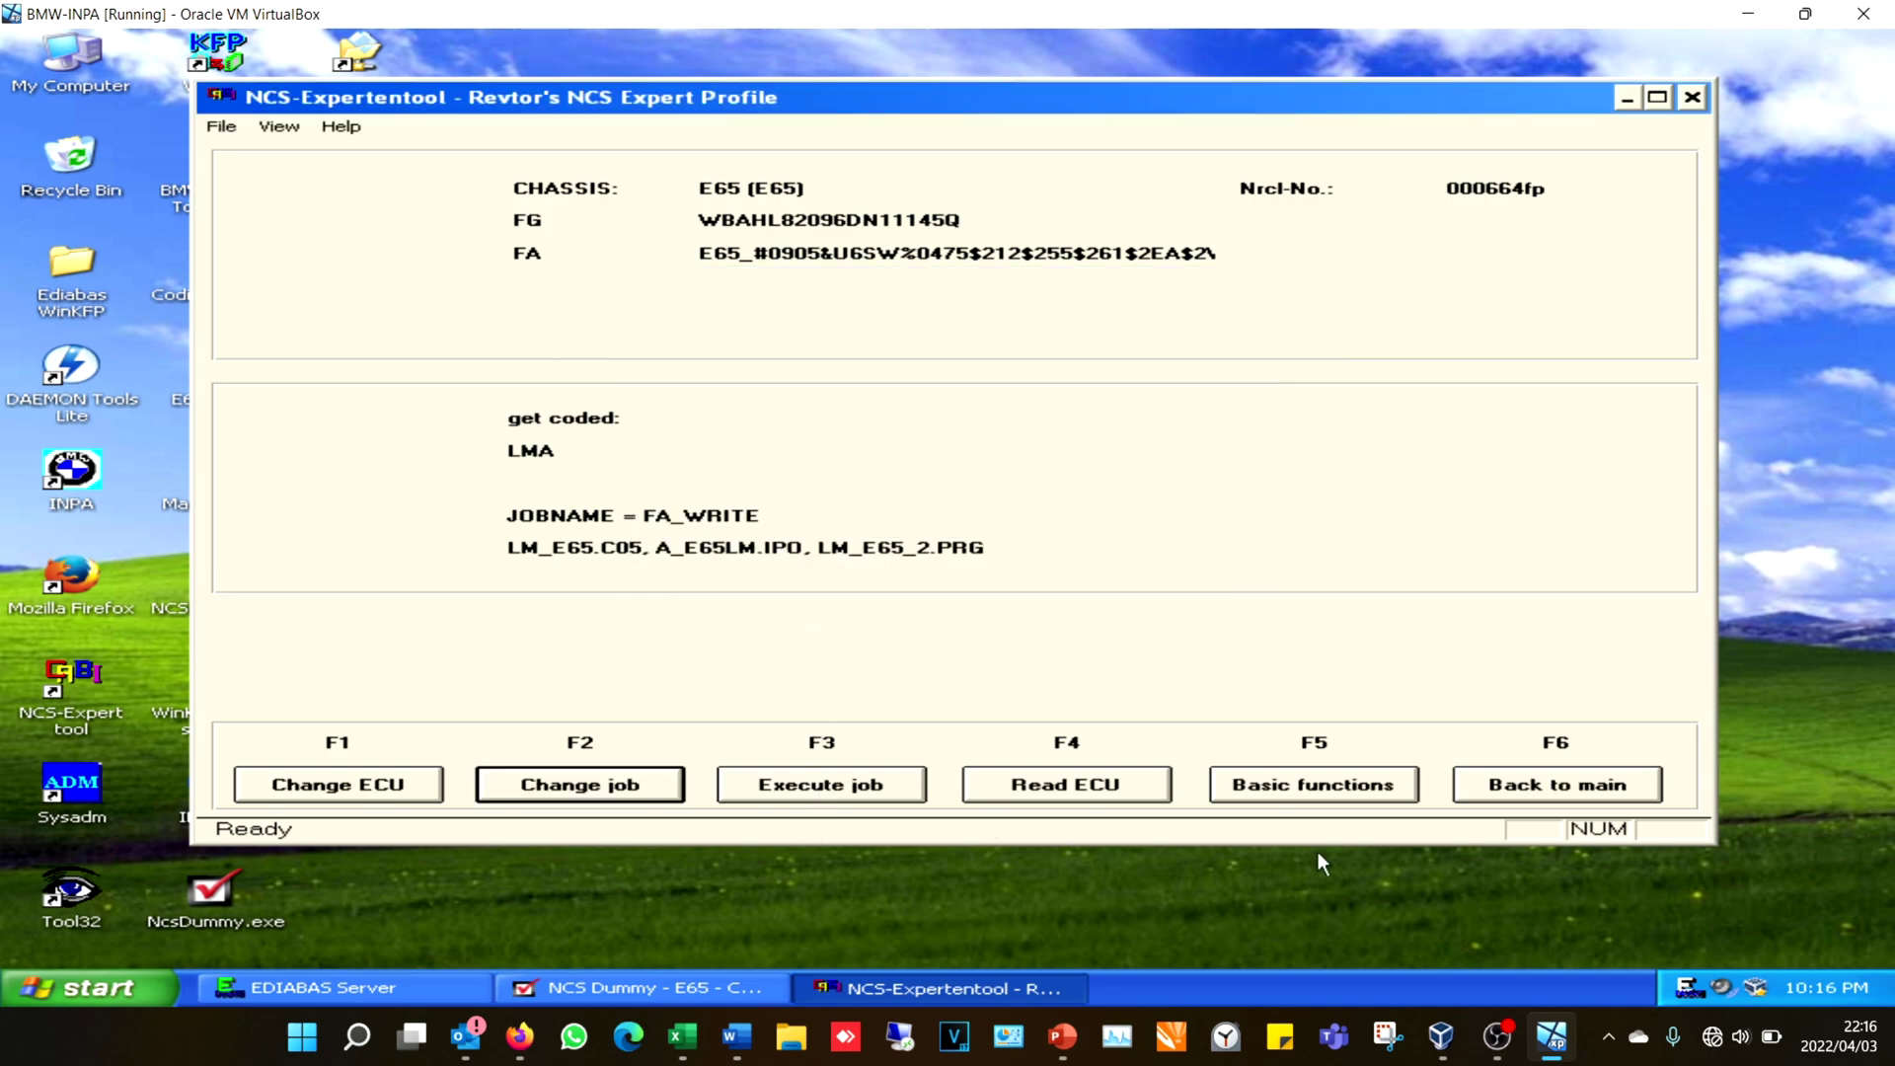
Exit and relaunch the NCS-Expert tool, and load Revtor's NCS Expert Profile again
{"action": "left_click", "coordinate": [233, 138]}
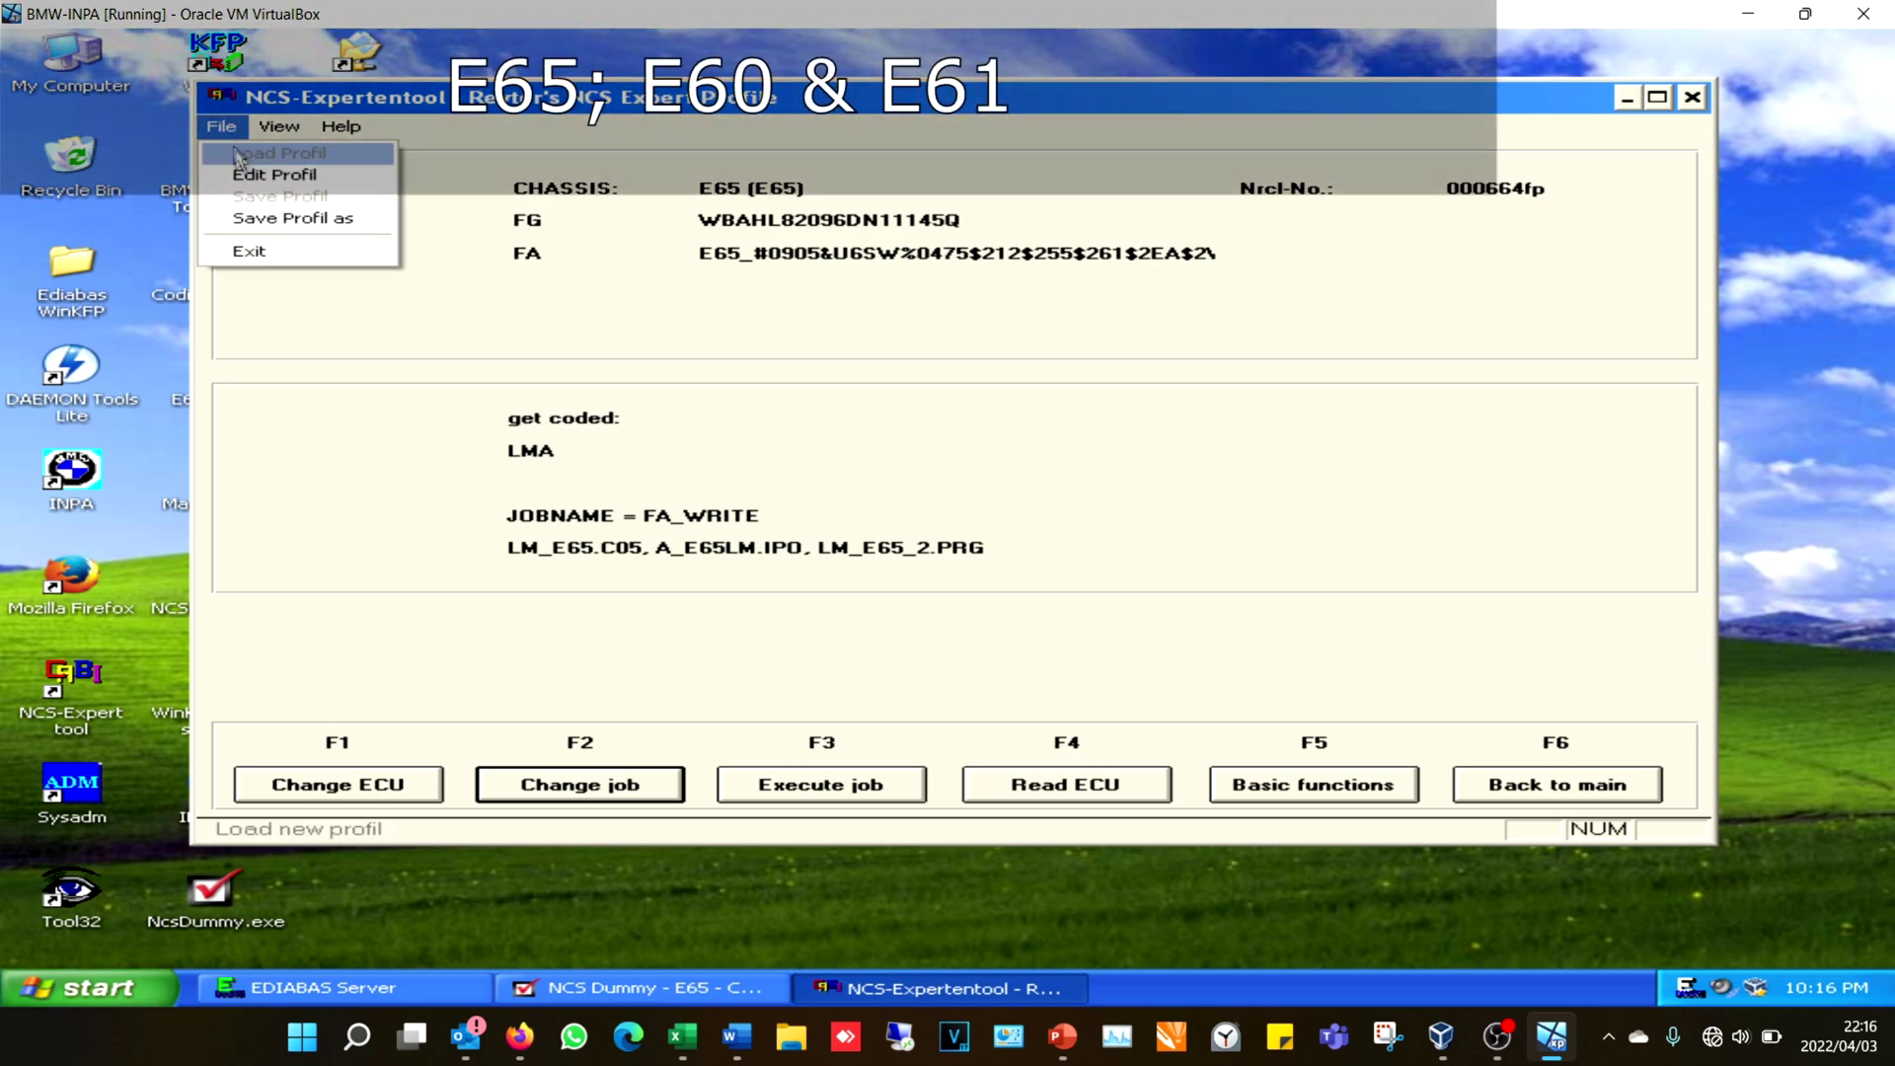
{"action": "left_click", "coordinate": [252, 255]}
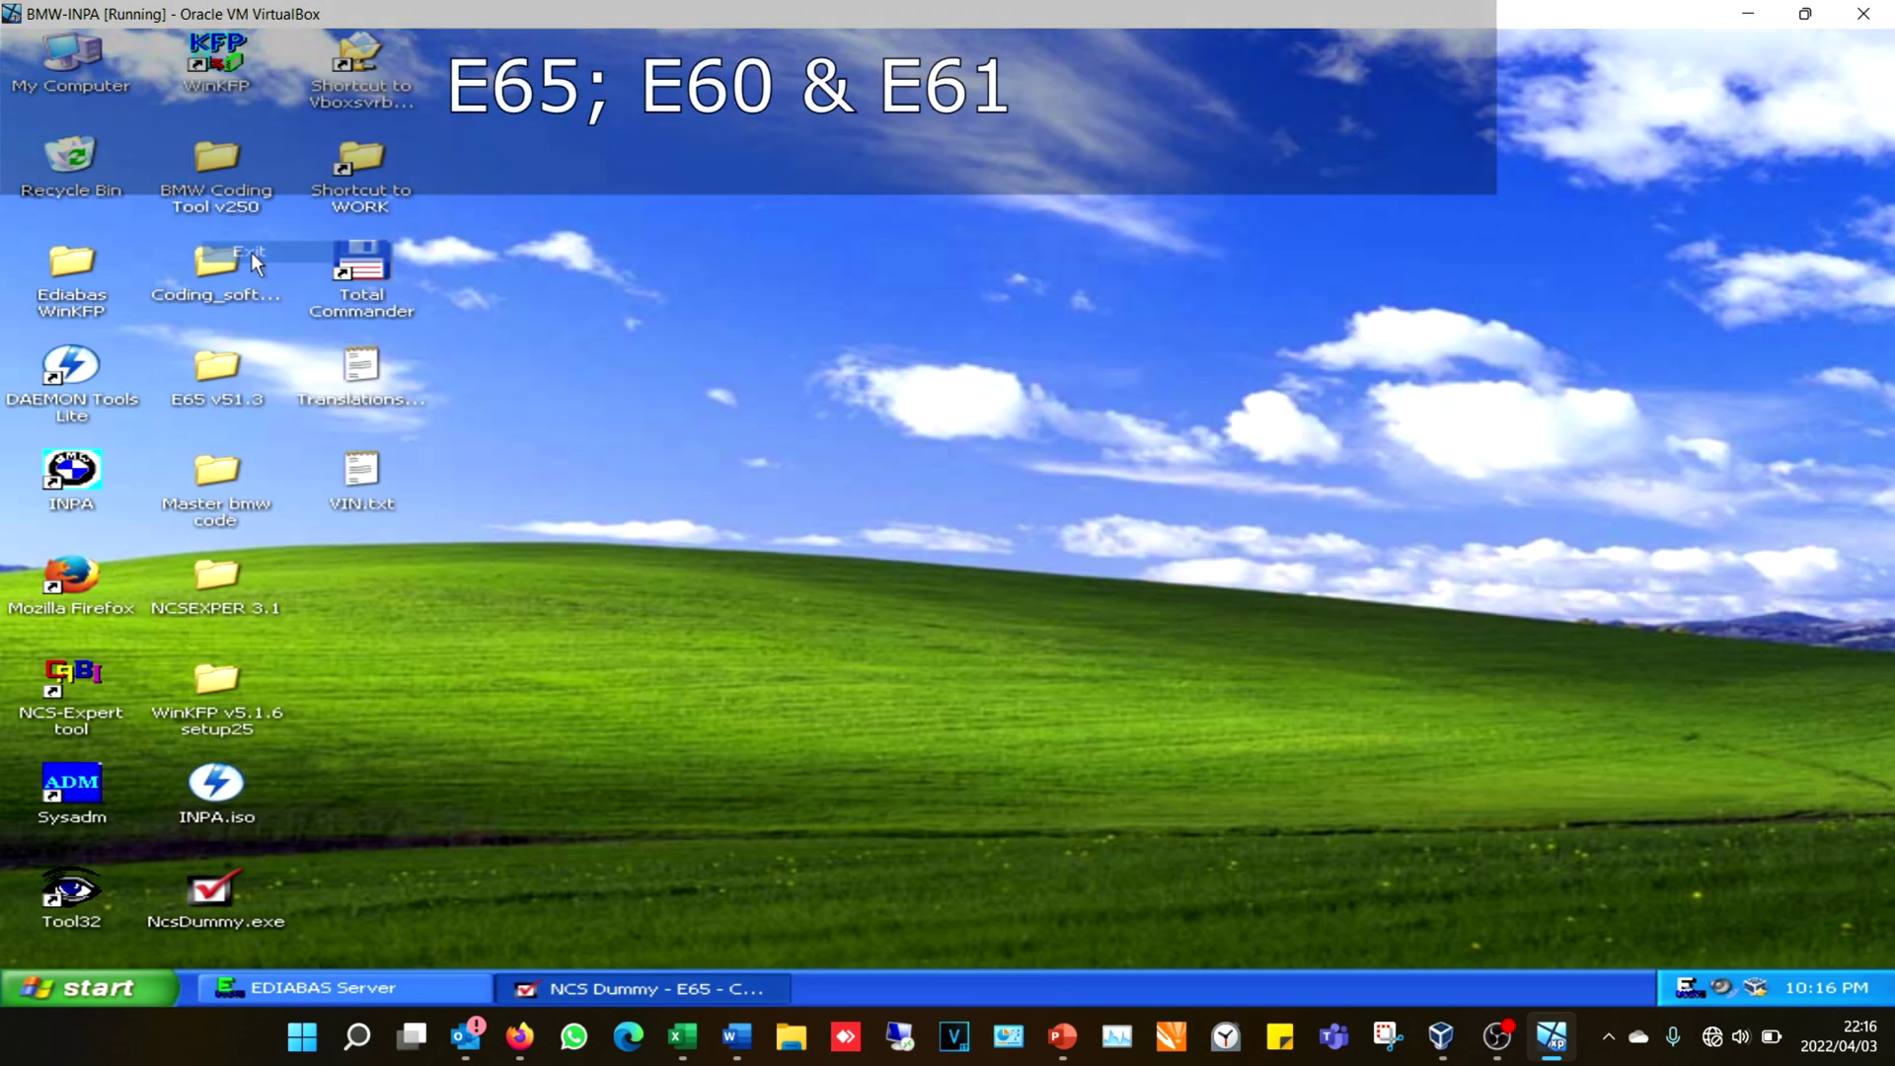
{"action": "left_click", "coordinate": [87, 674]}
{"action": "double_click", "coordinate": [87, 673]}
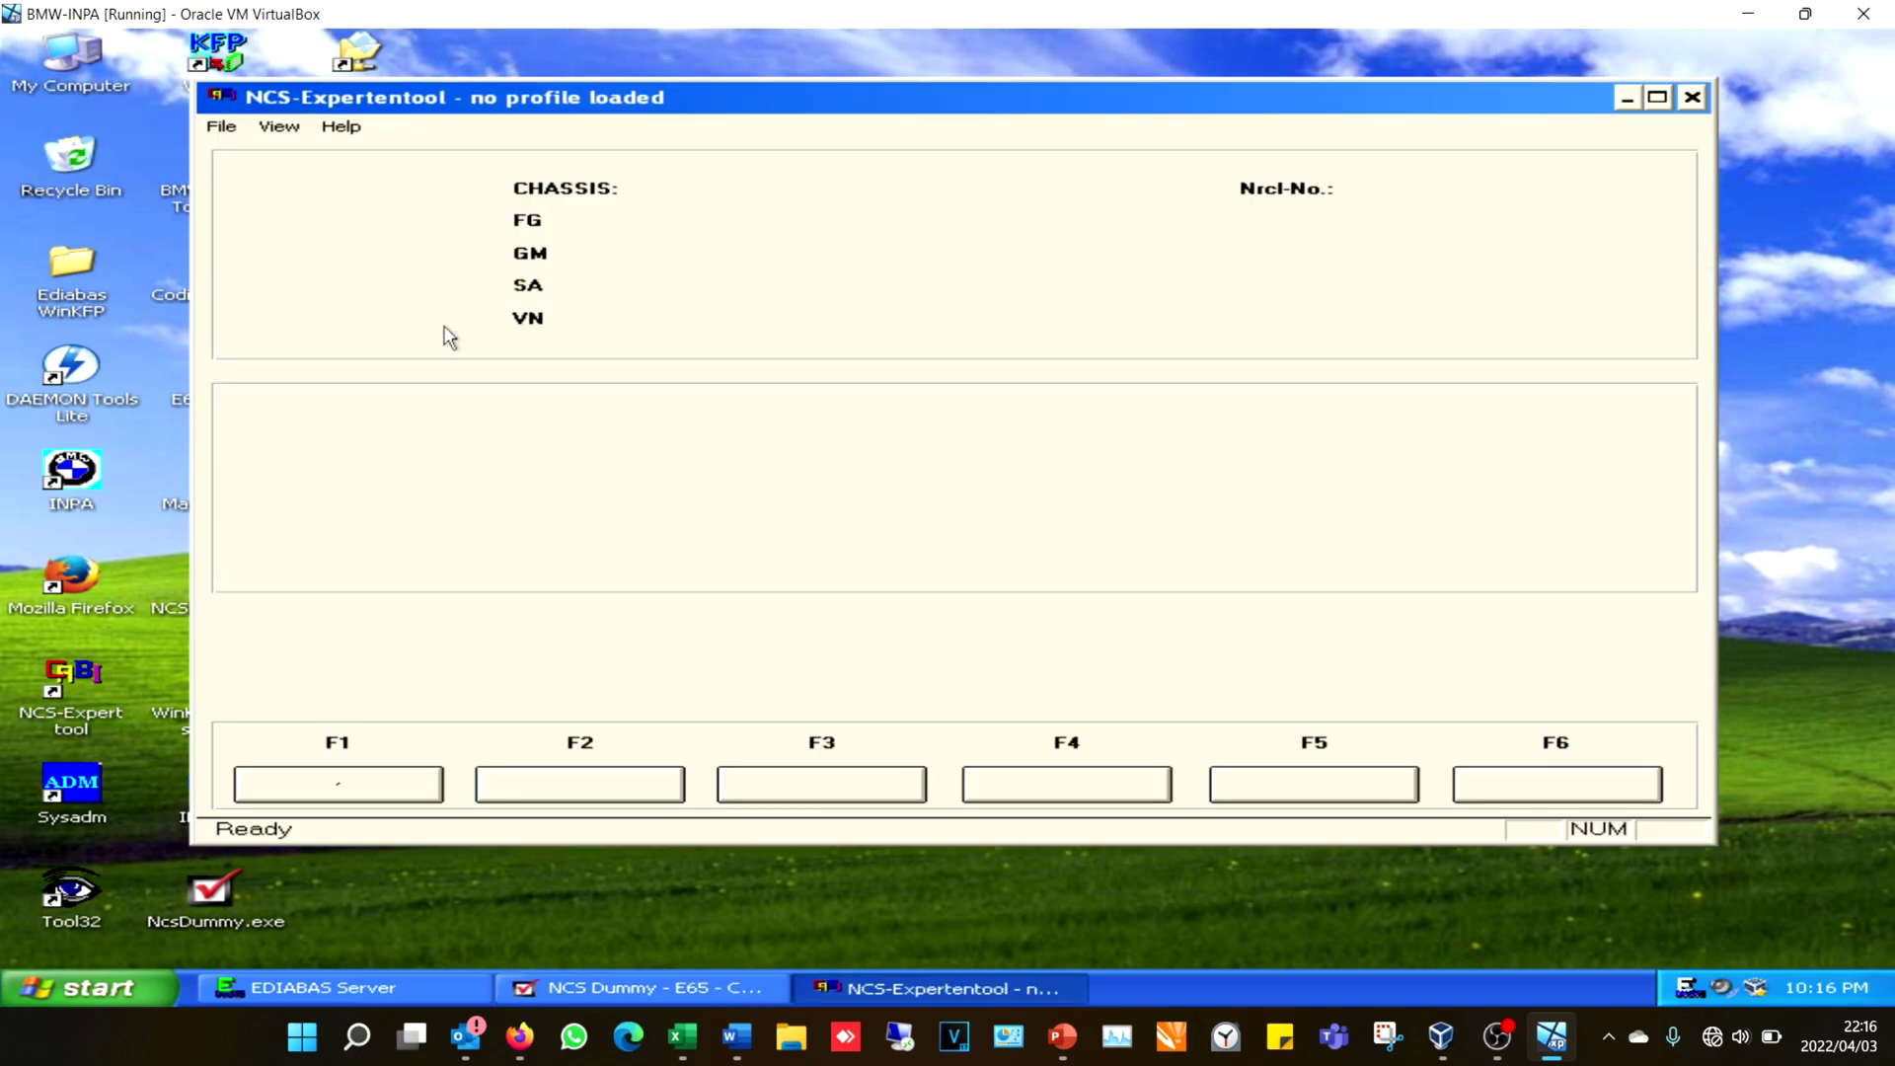
{"action": "left_click", "coordinate": [221, 126]}
{"action": "left_click", "coordinate": [265, 158]}
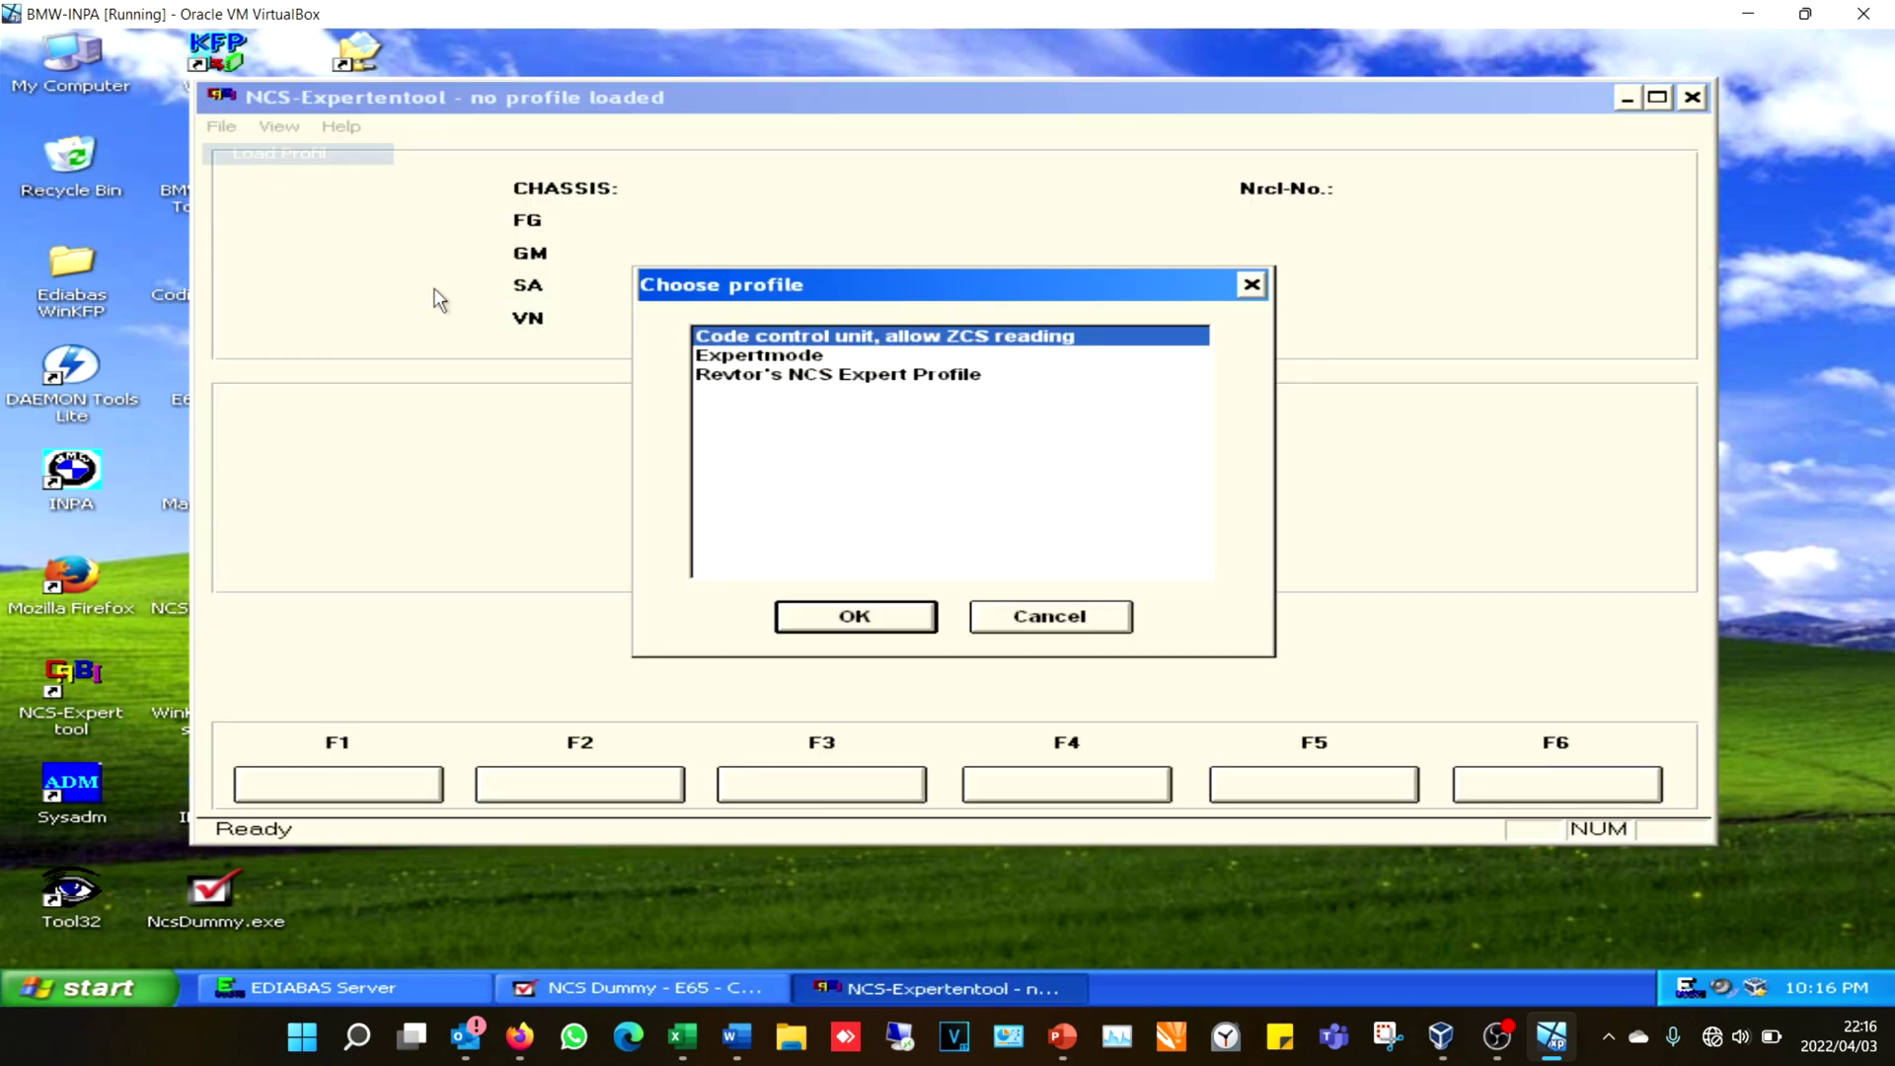
{"action": "key", "text": "Escape"}
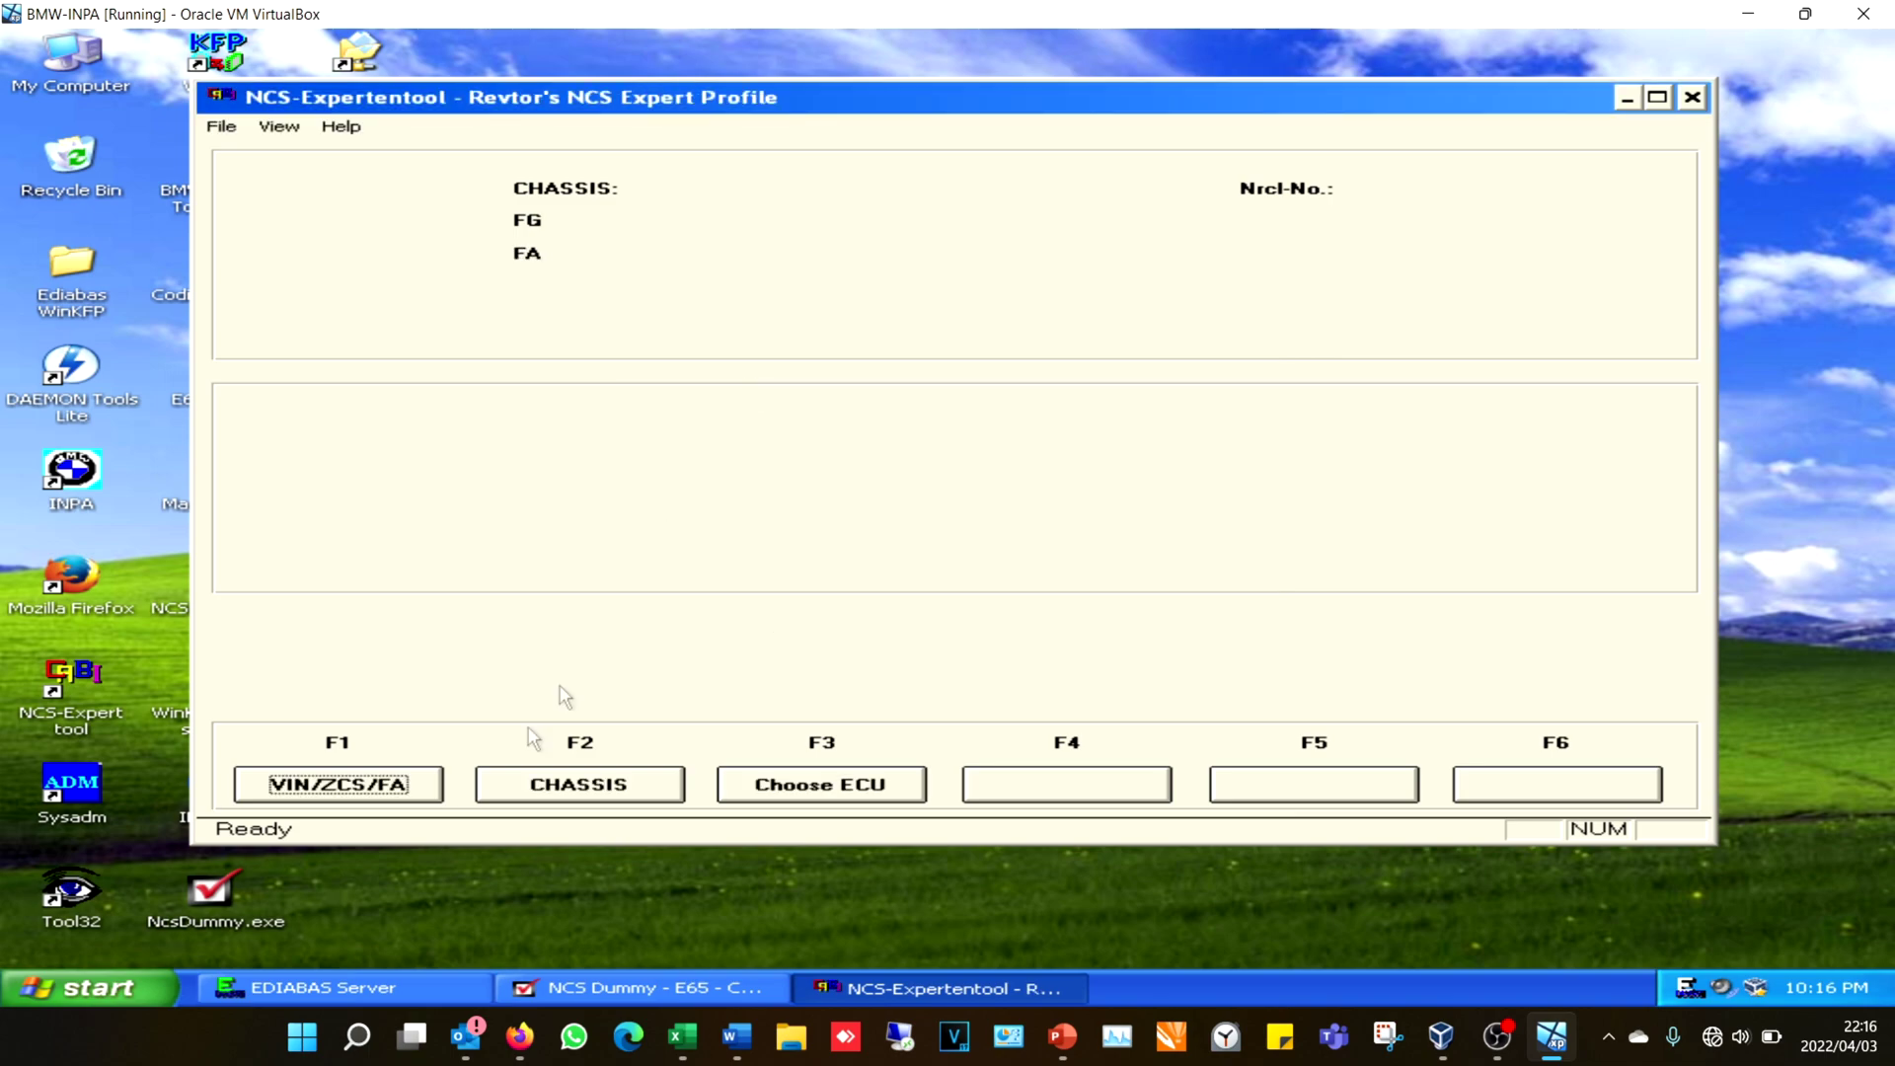
Read the E65 vehicle order from the CAS control unit again
{"action": "left_click", "coordinate": [391, 785]}
{"action": "left_click", "coordinate": [788, 794]}
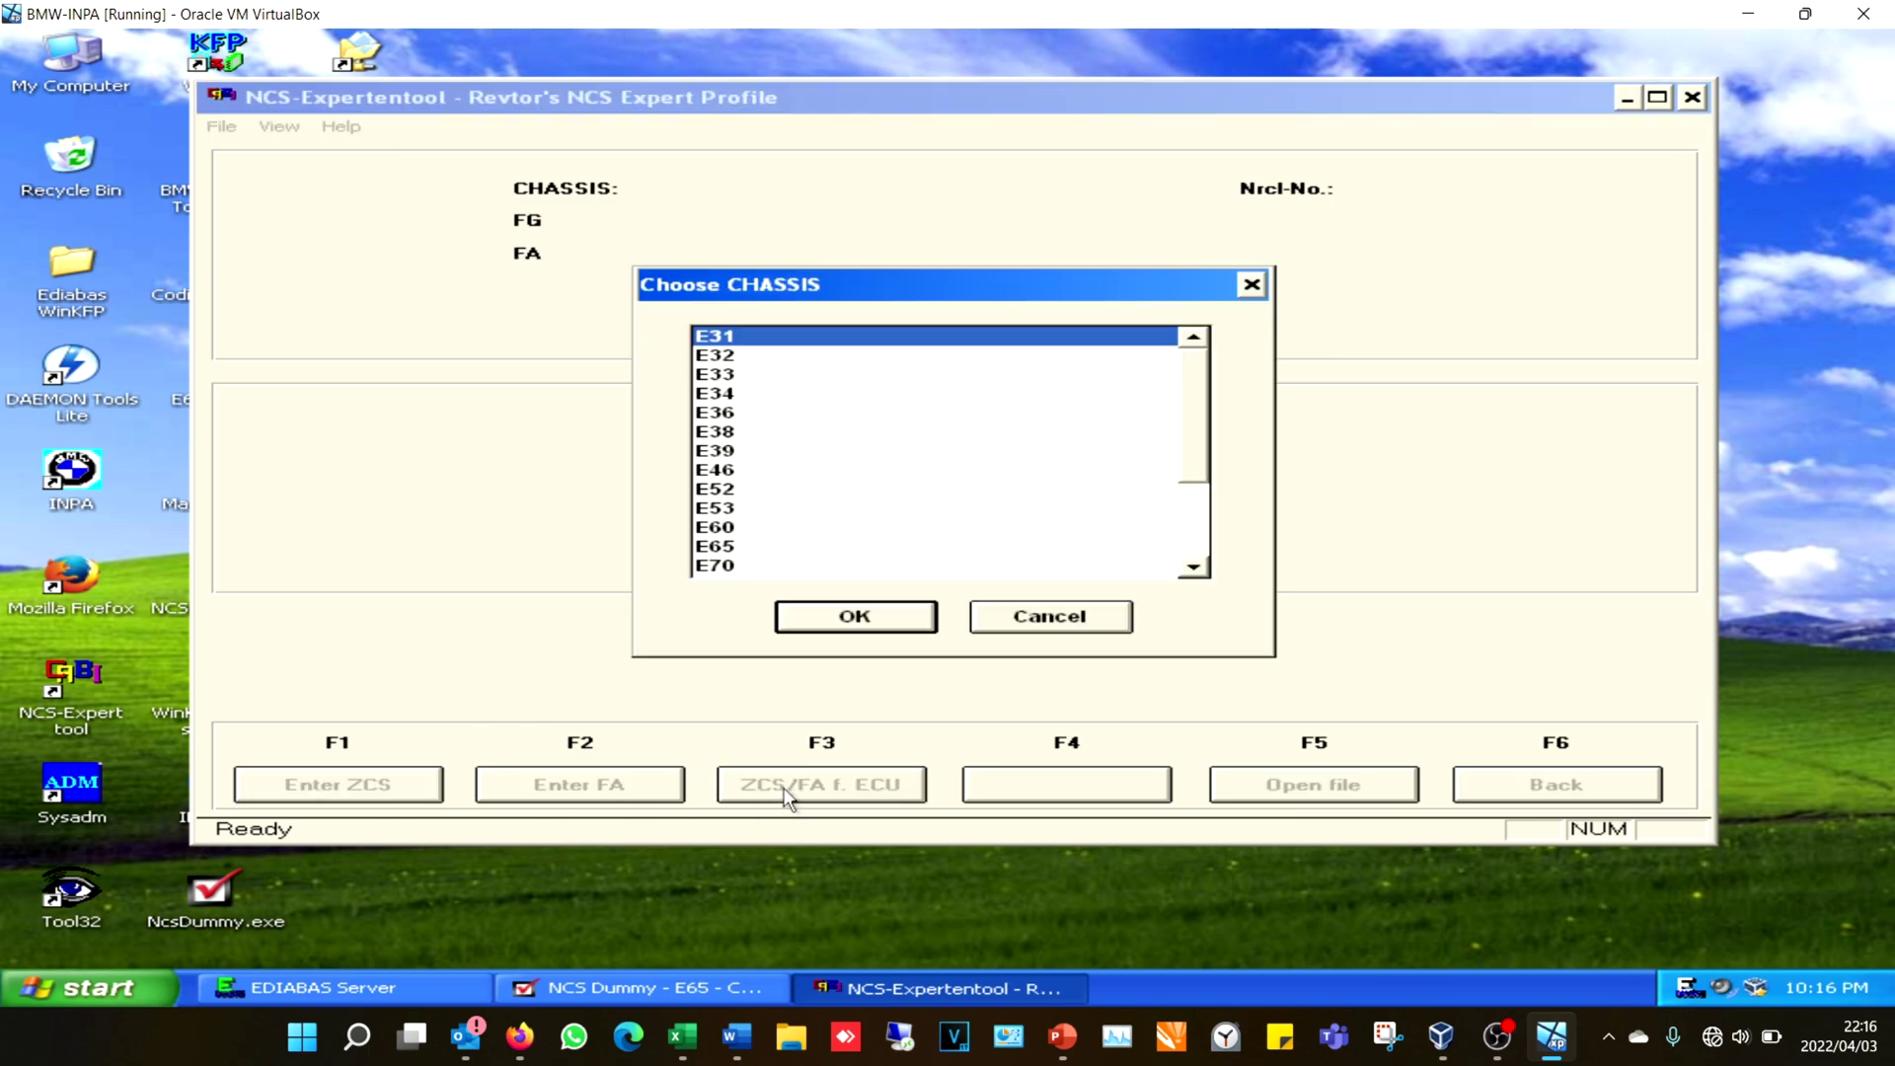
{"action": "double_click", "coordinate": [718, 549]}
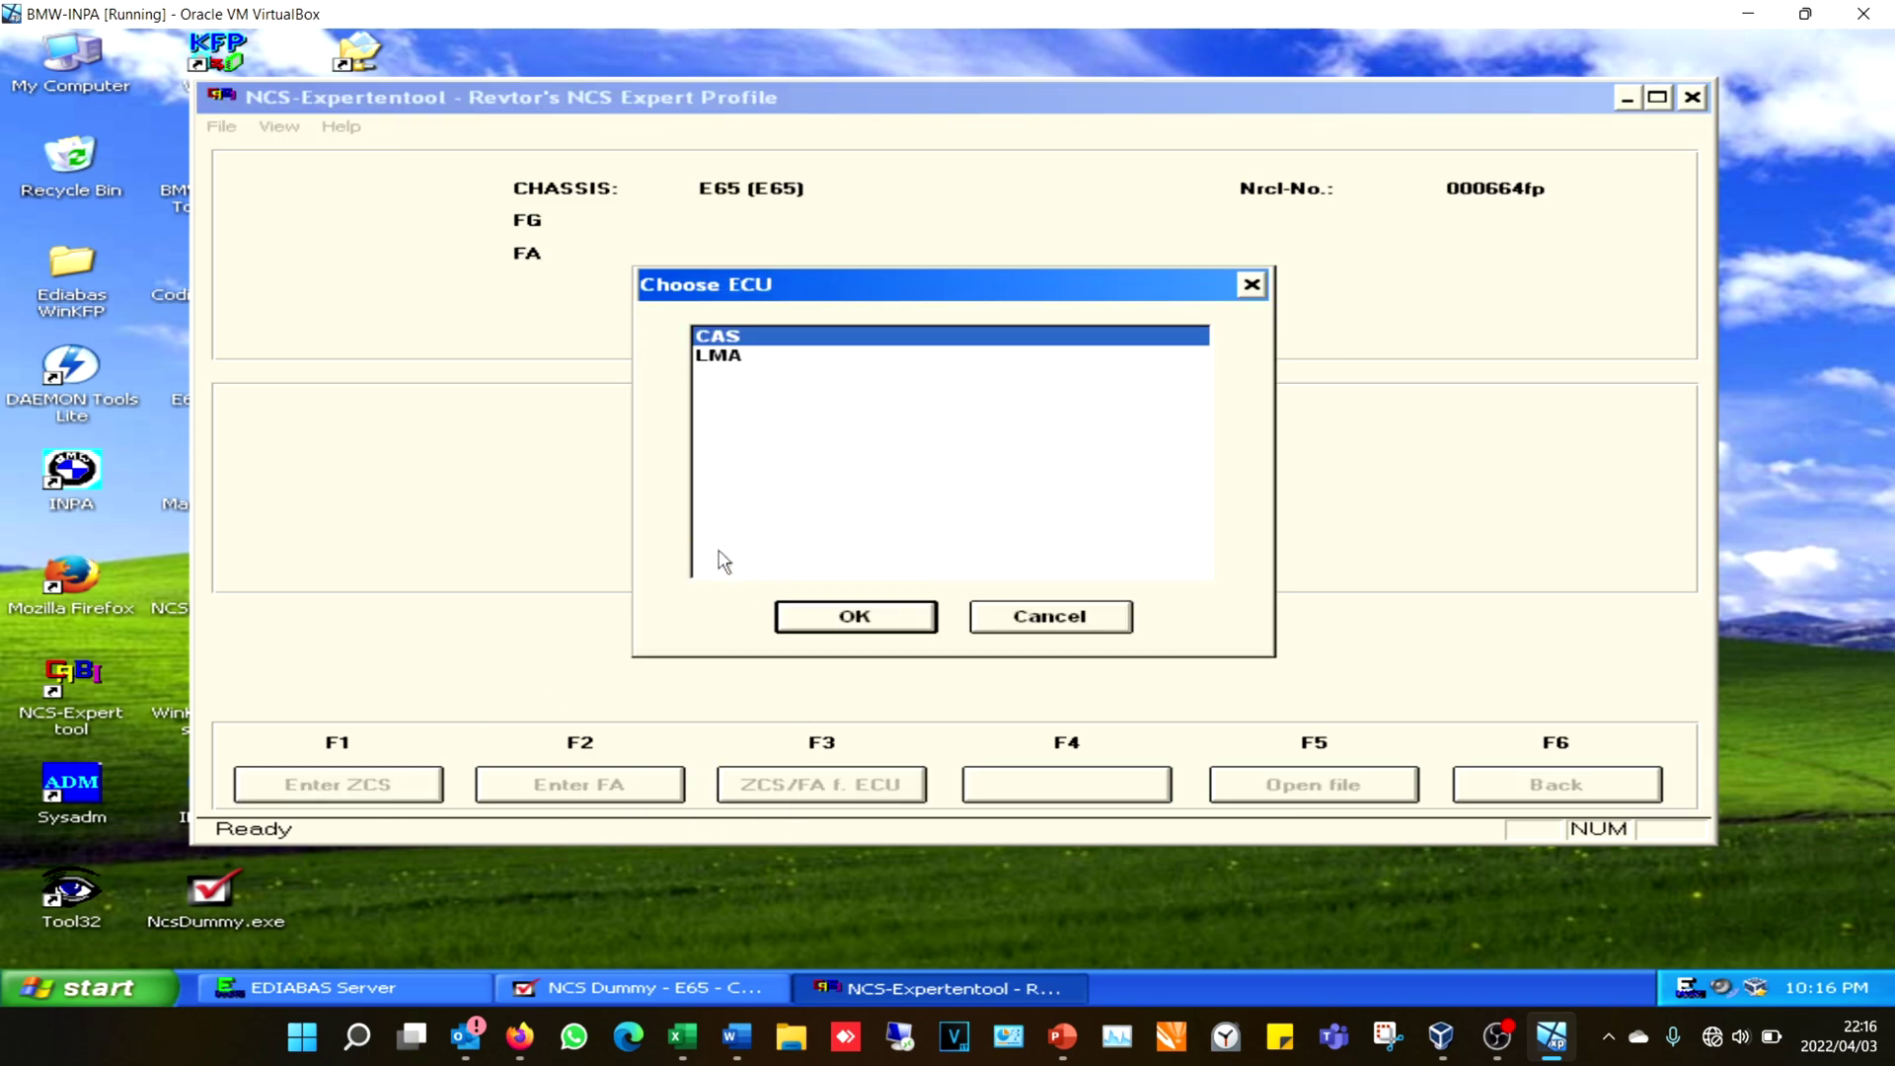
{"action": "left_click", "coordinate": [856, 619]}
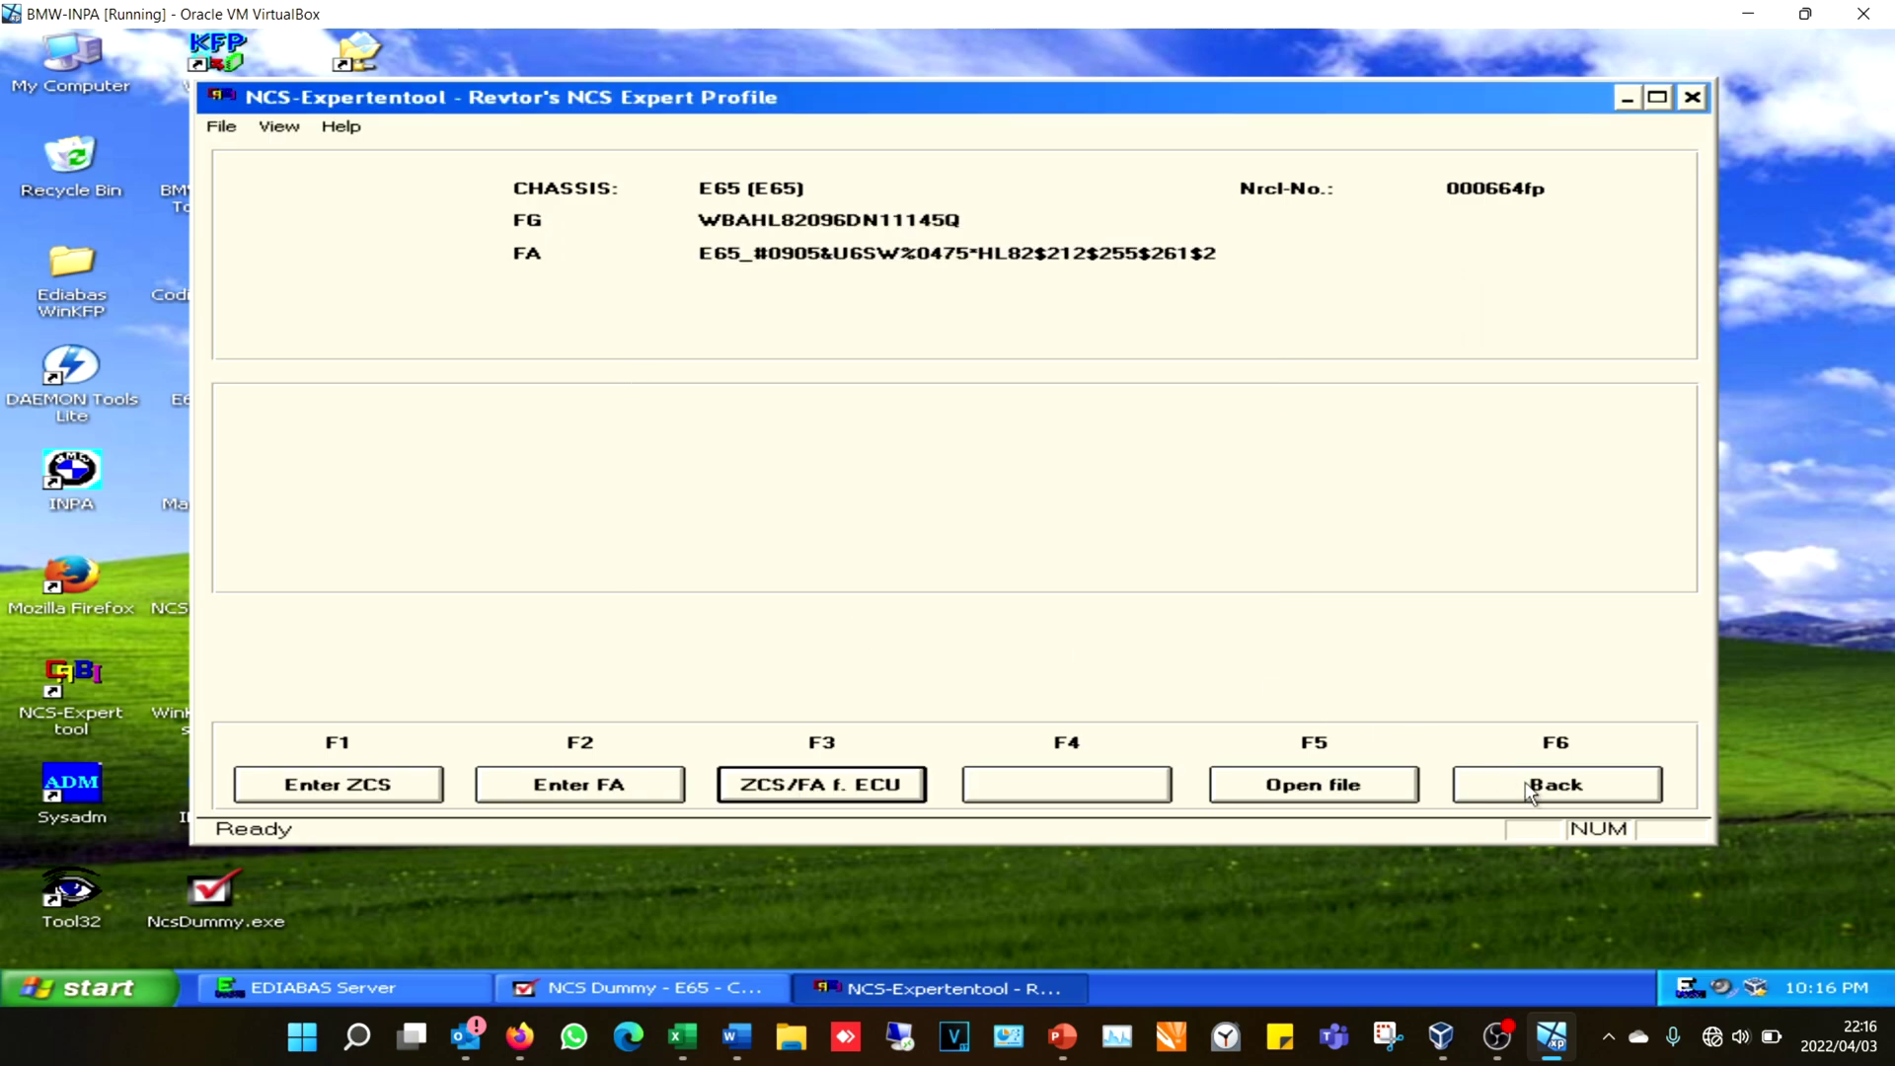
Try to add the attribute $223 to the E65 vehicle order and accept the FA
{"action": "left_click", "coordinate": [637, 802]}
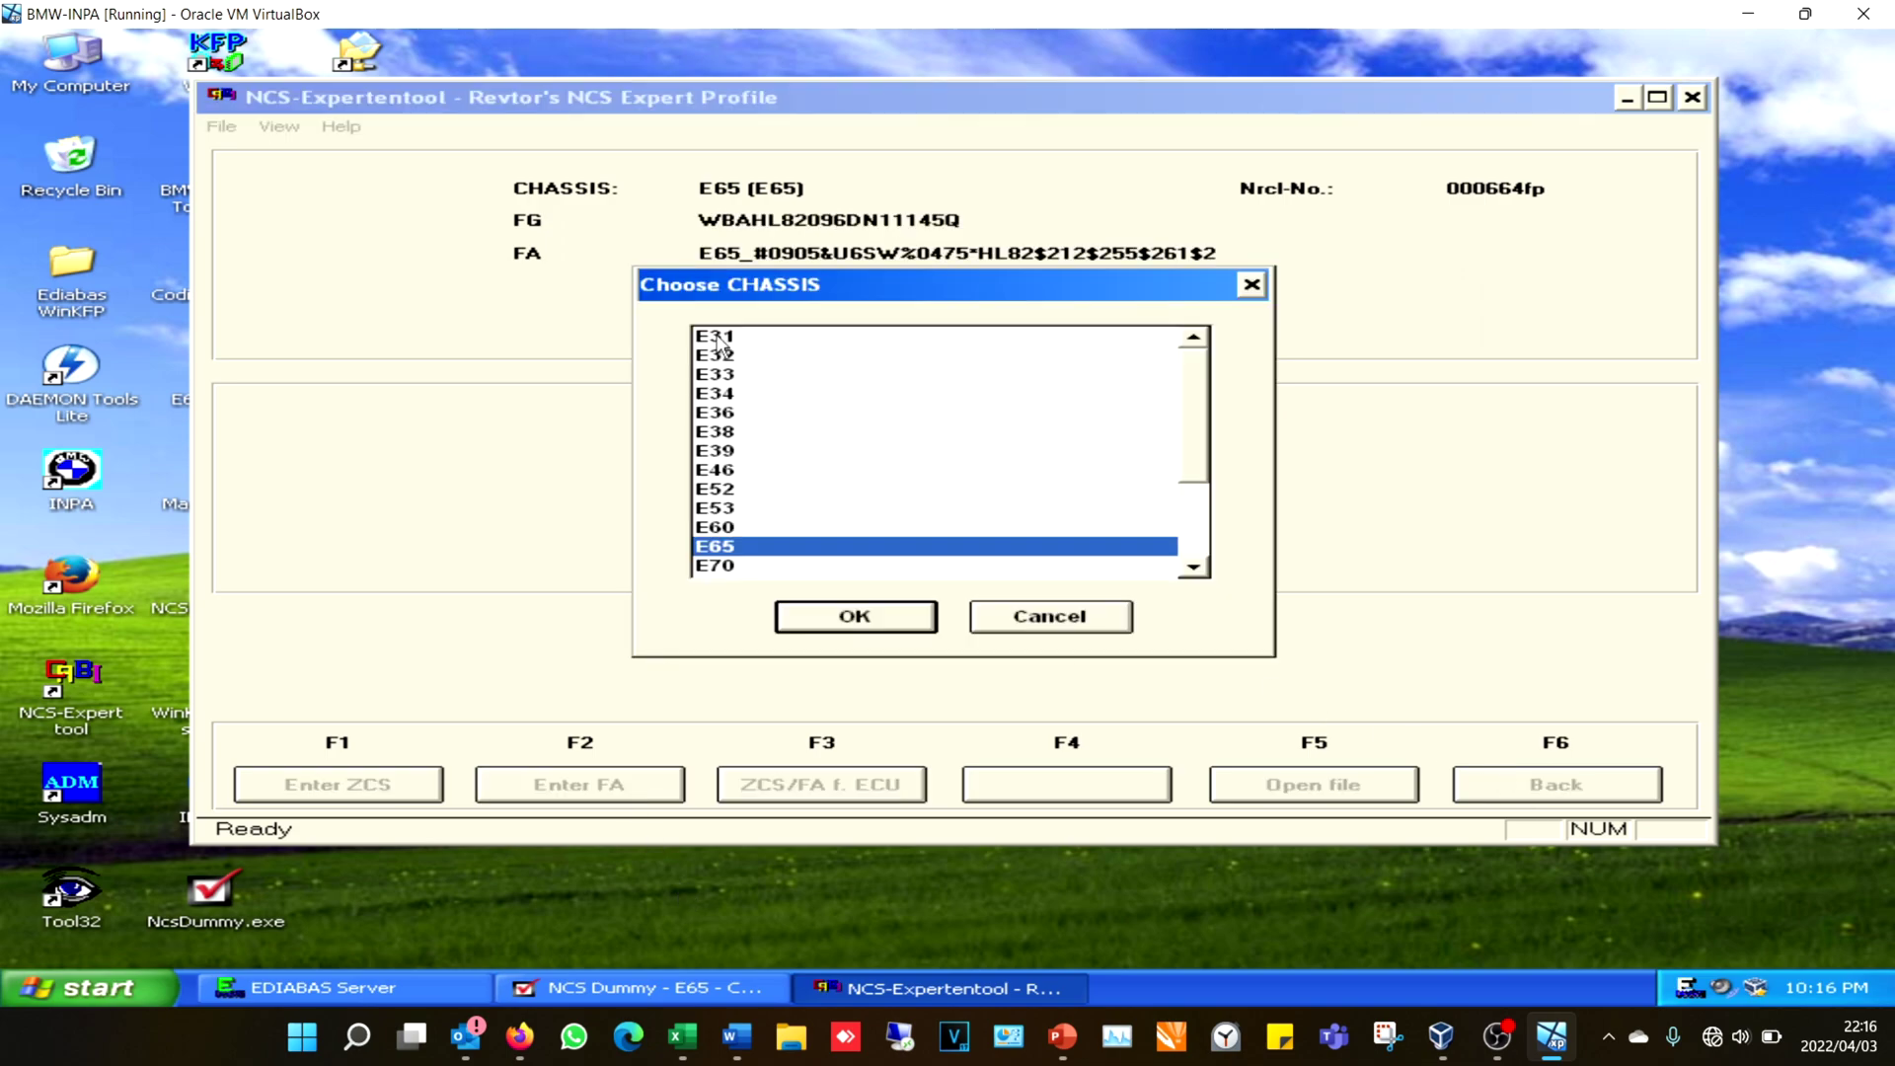
{"action": "left_click", "coordinate": [815, 616]}
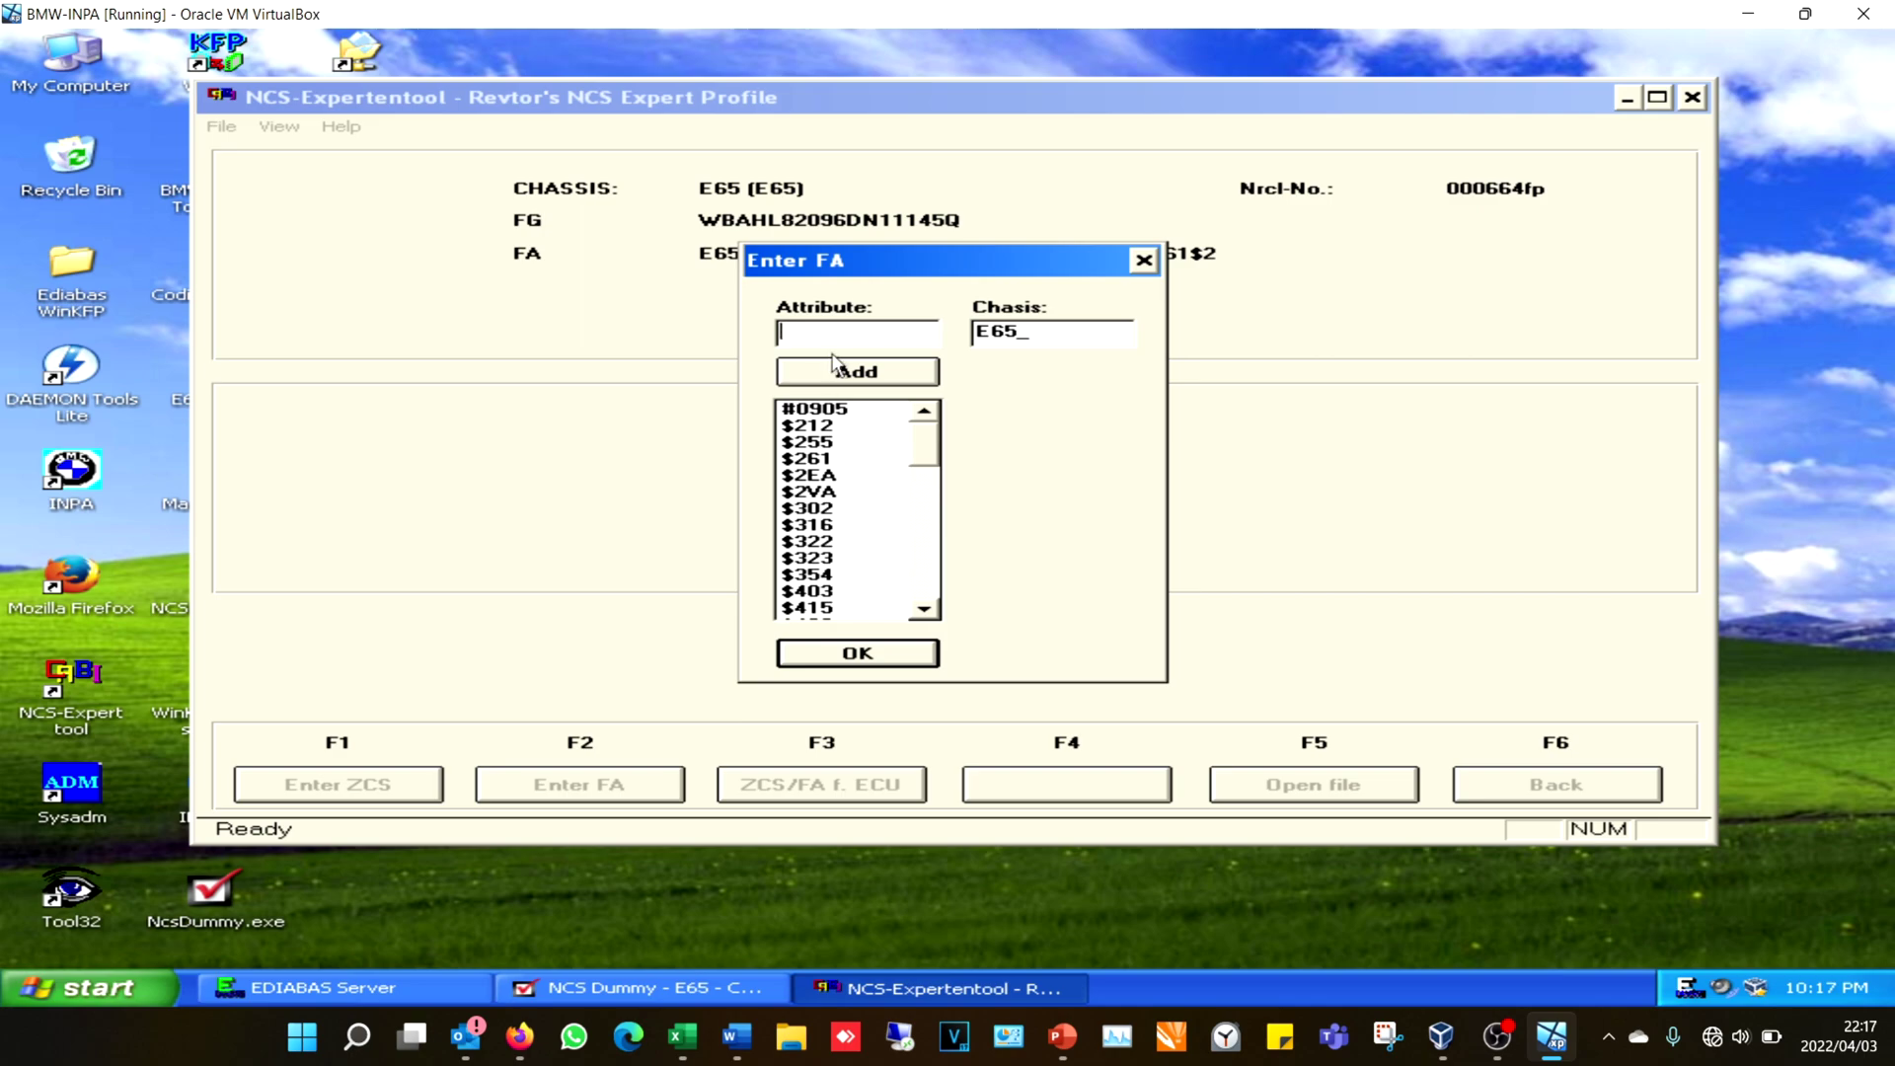
{"action": "type", "text": "$223"}
{"action": "left_click", "coordinate": [888, 375]}
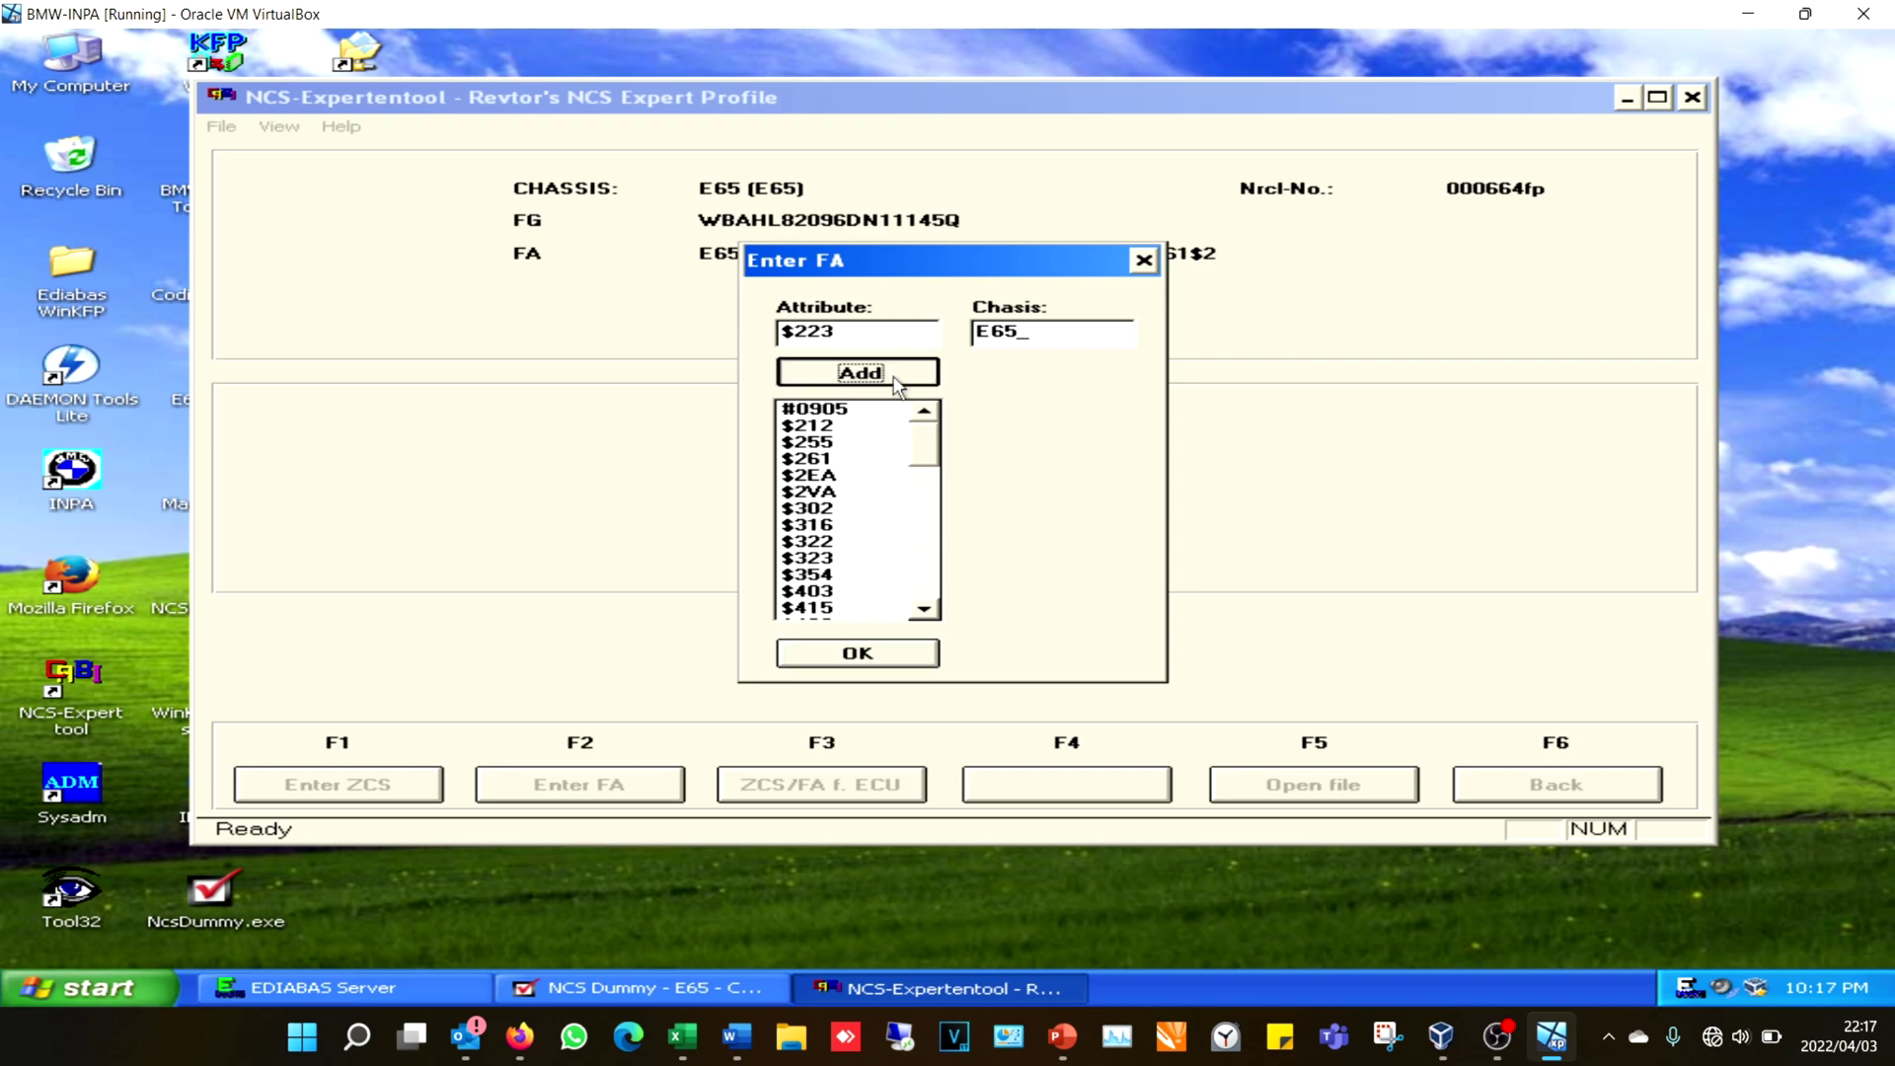
{"action": "left_click", "coordinate": [847, 656]}
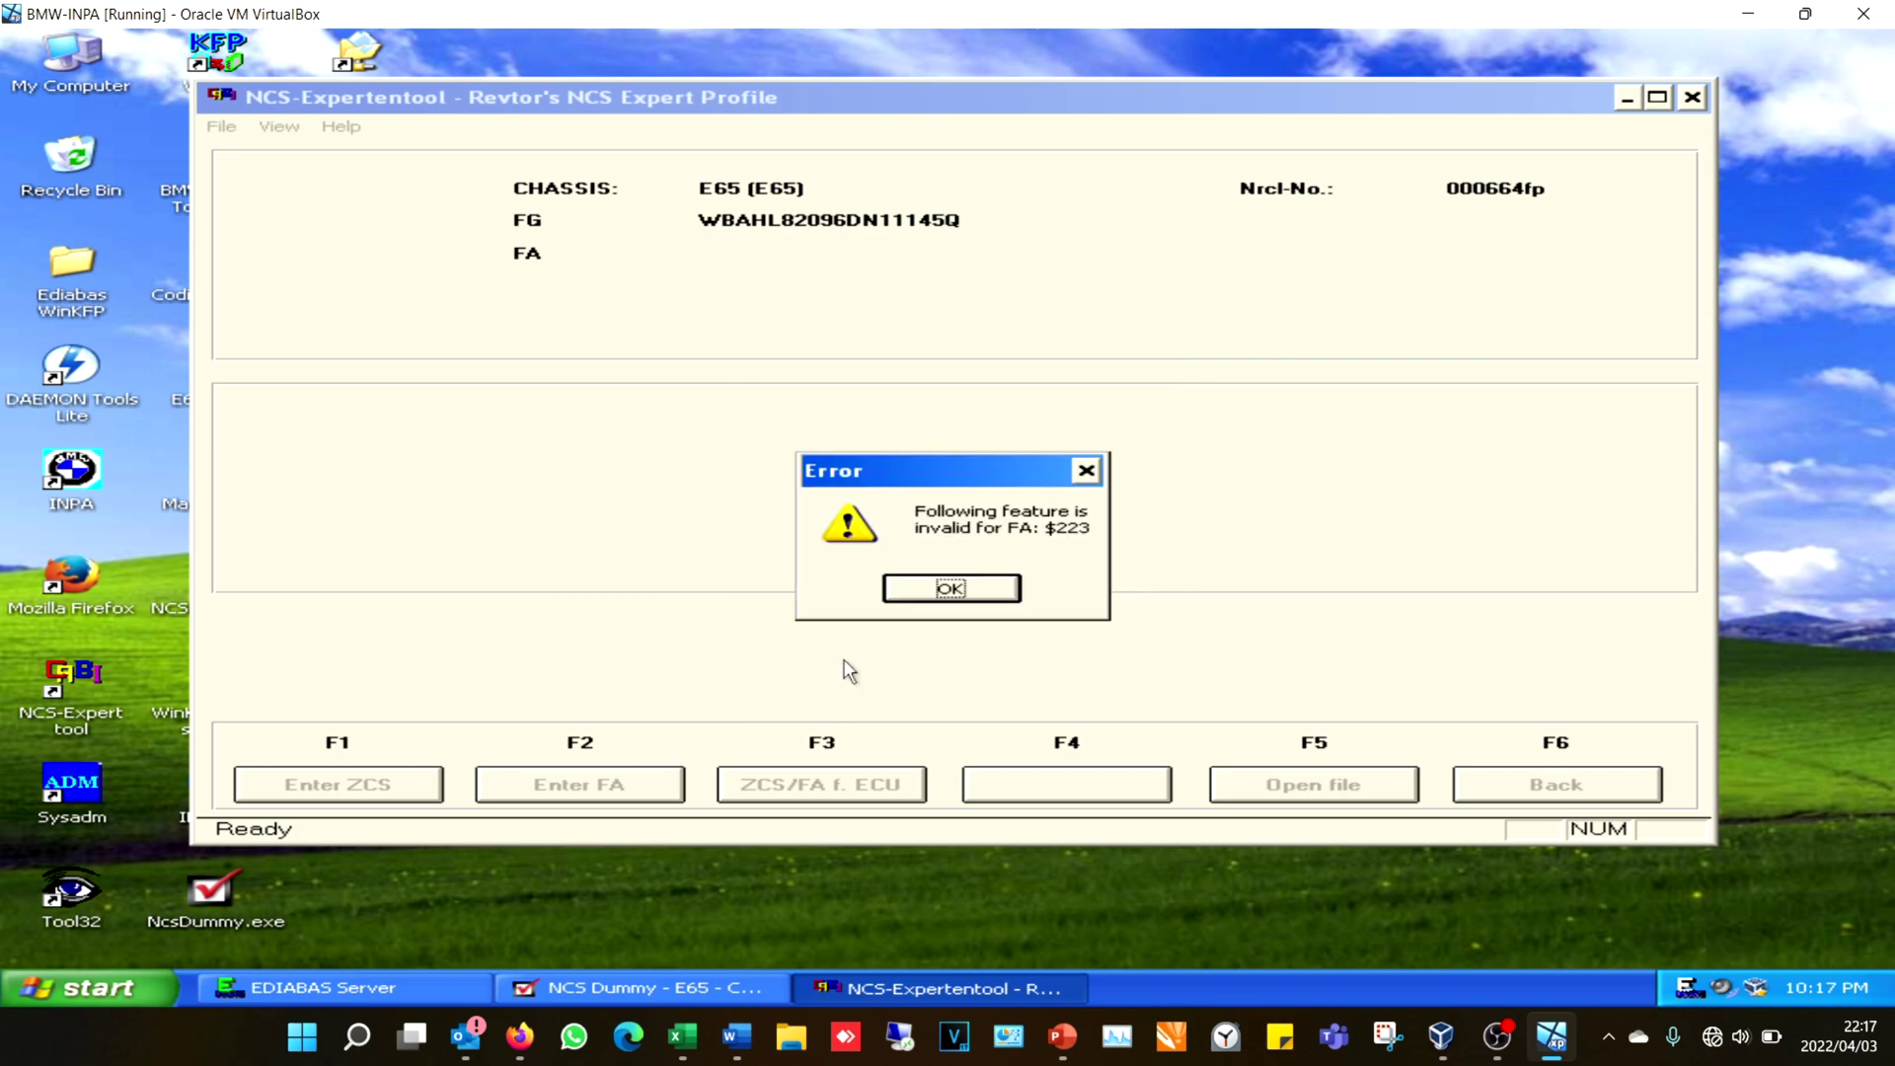
{"action": "left_click", "coordinate": [952, 592]}
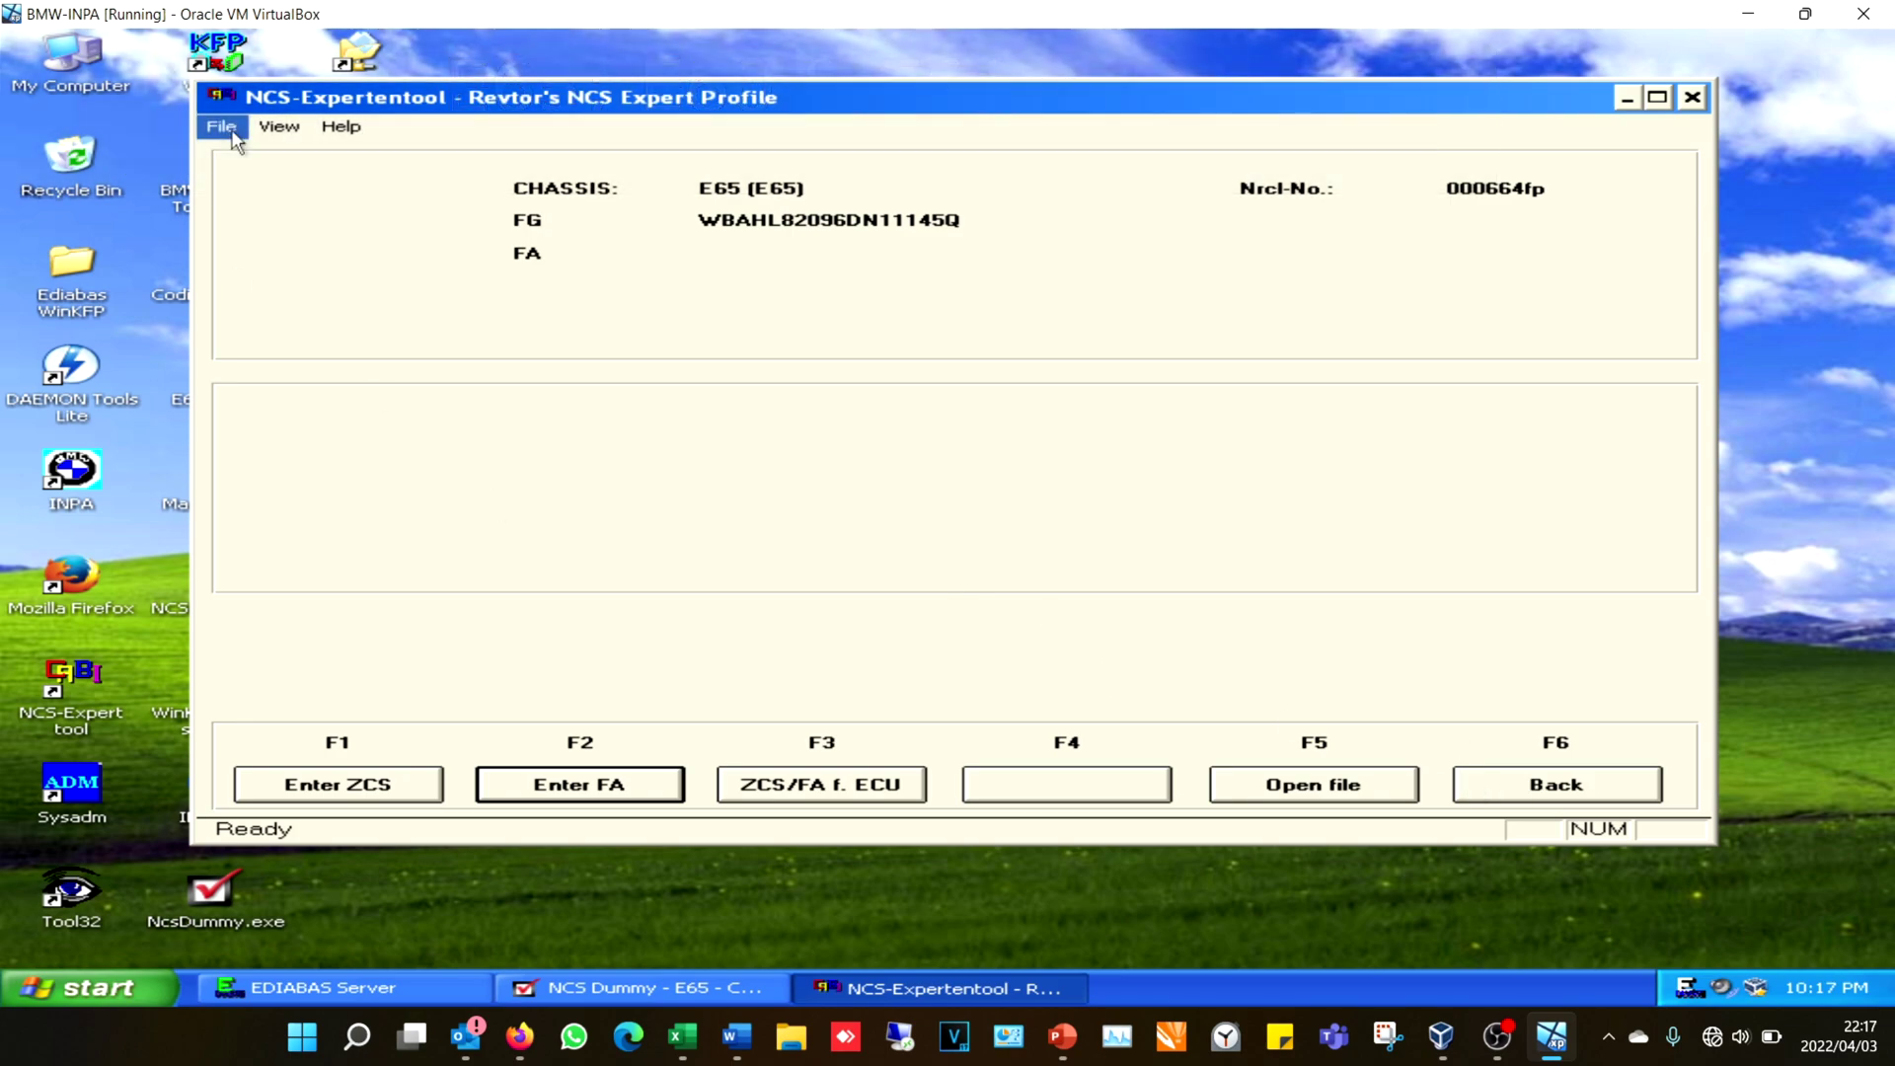
Restart the NCS-Expert tool and reload Revtor's NCS Expert Profile
{"action": "left_click", "coordinate": [233, 135]}
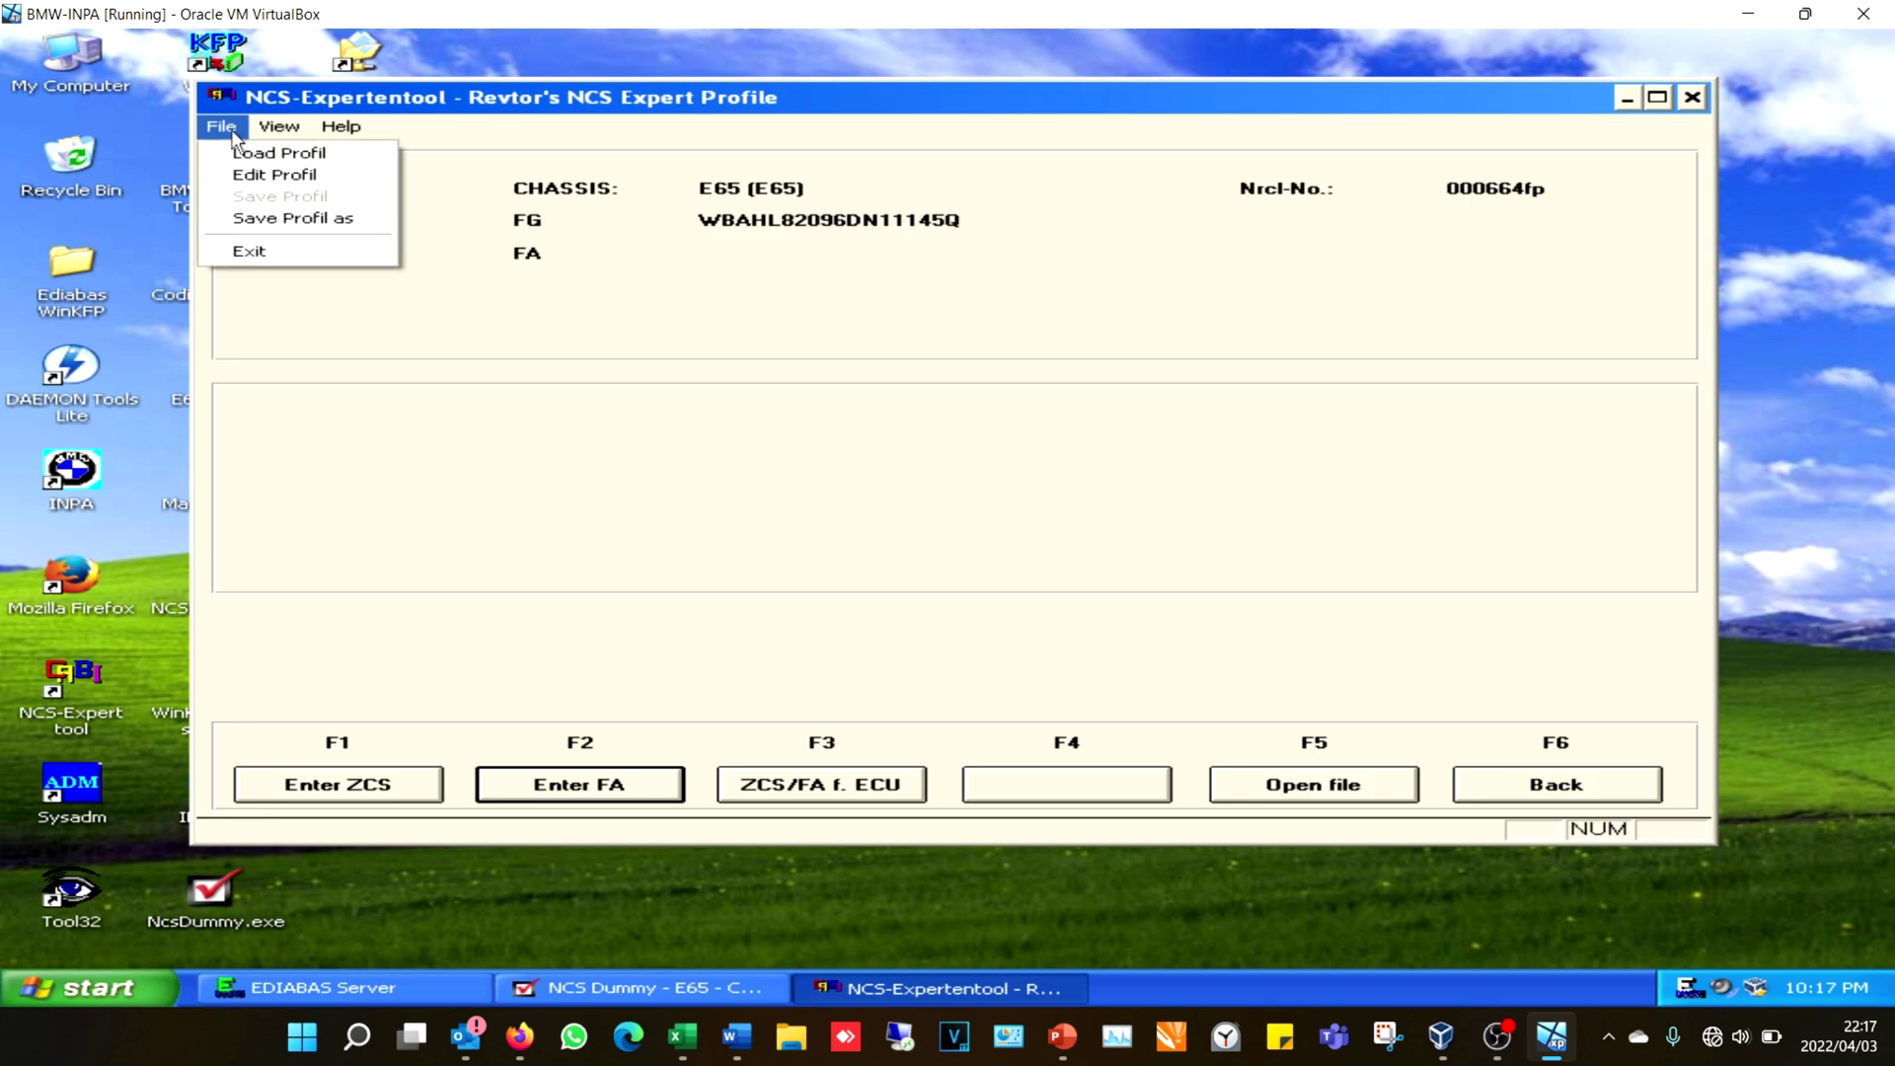
{"action": "left_click", "coordinate": [253, 248]}
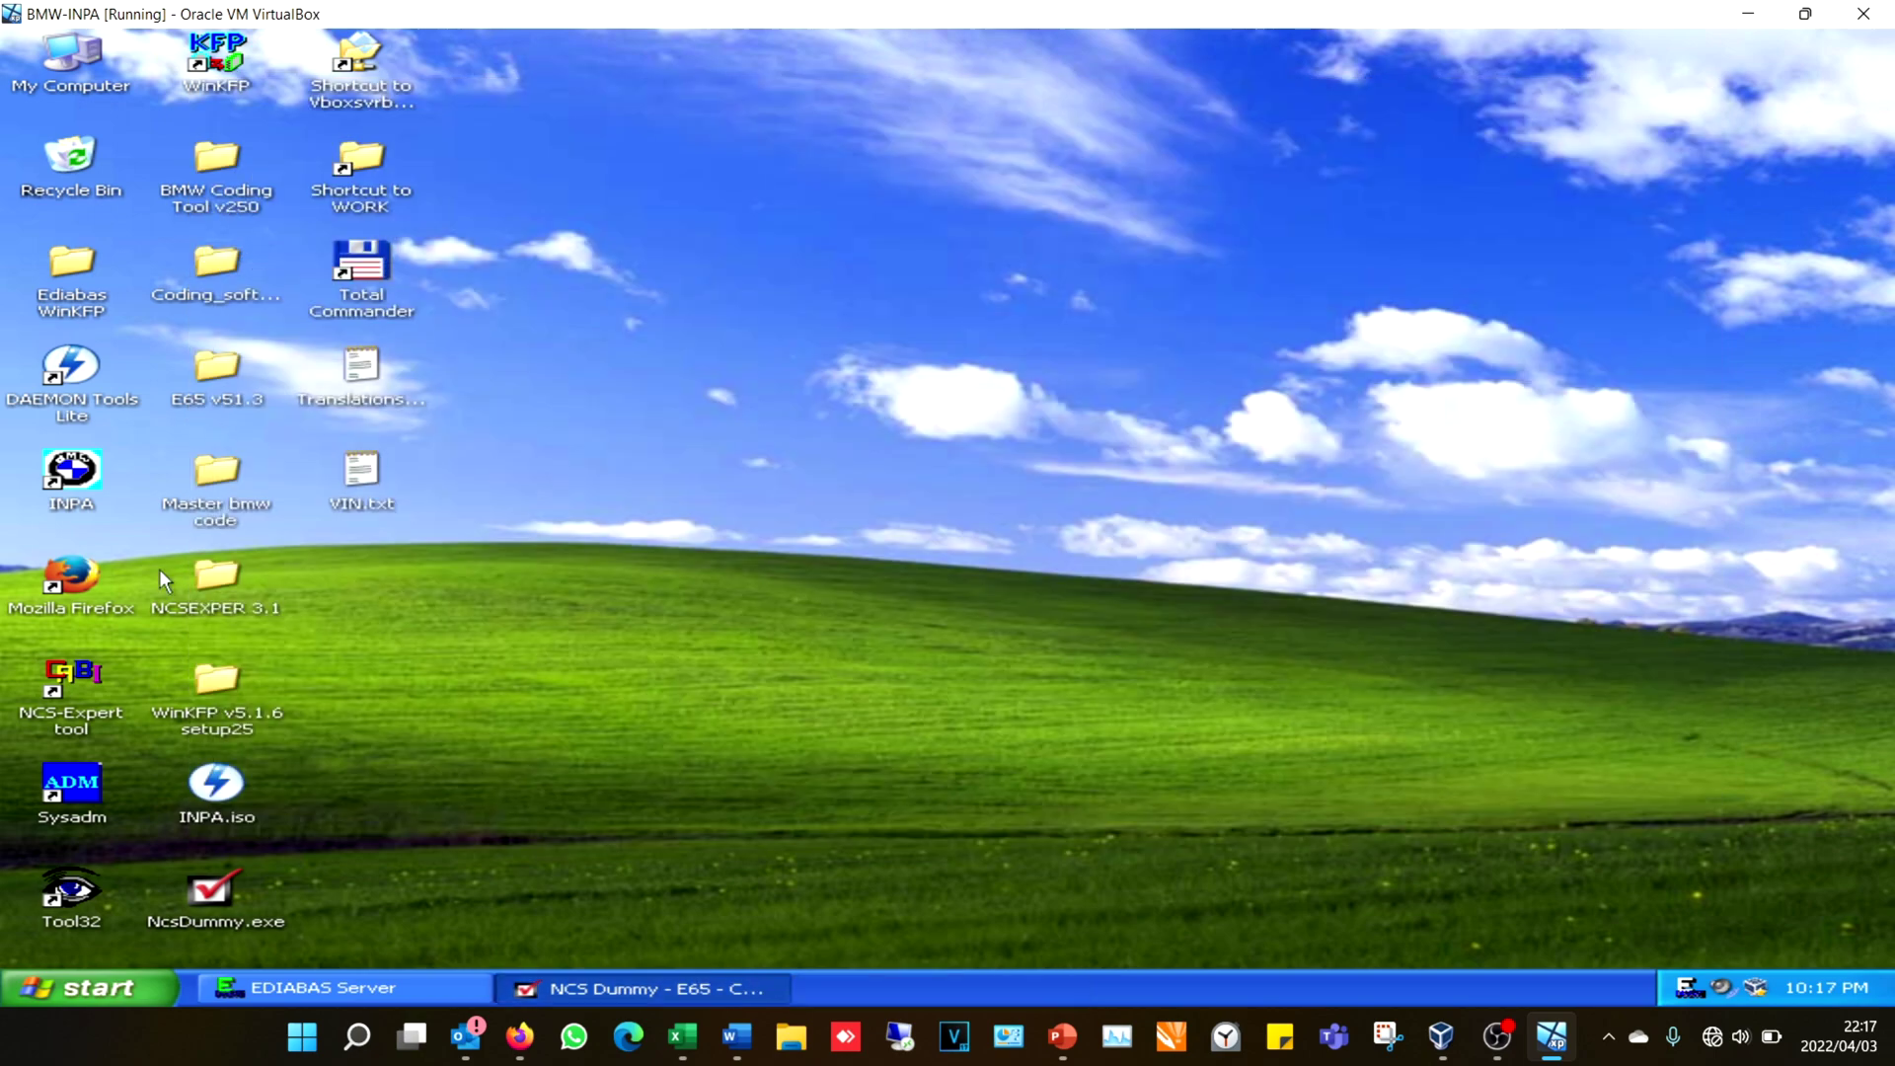
{"action": "double_click", "coordinate": [79, 685]}
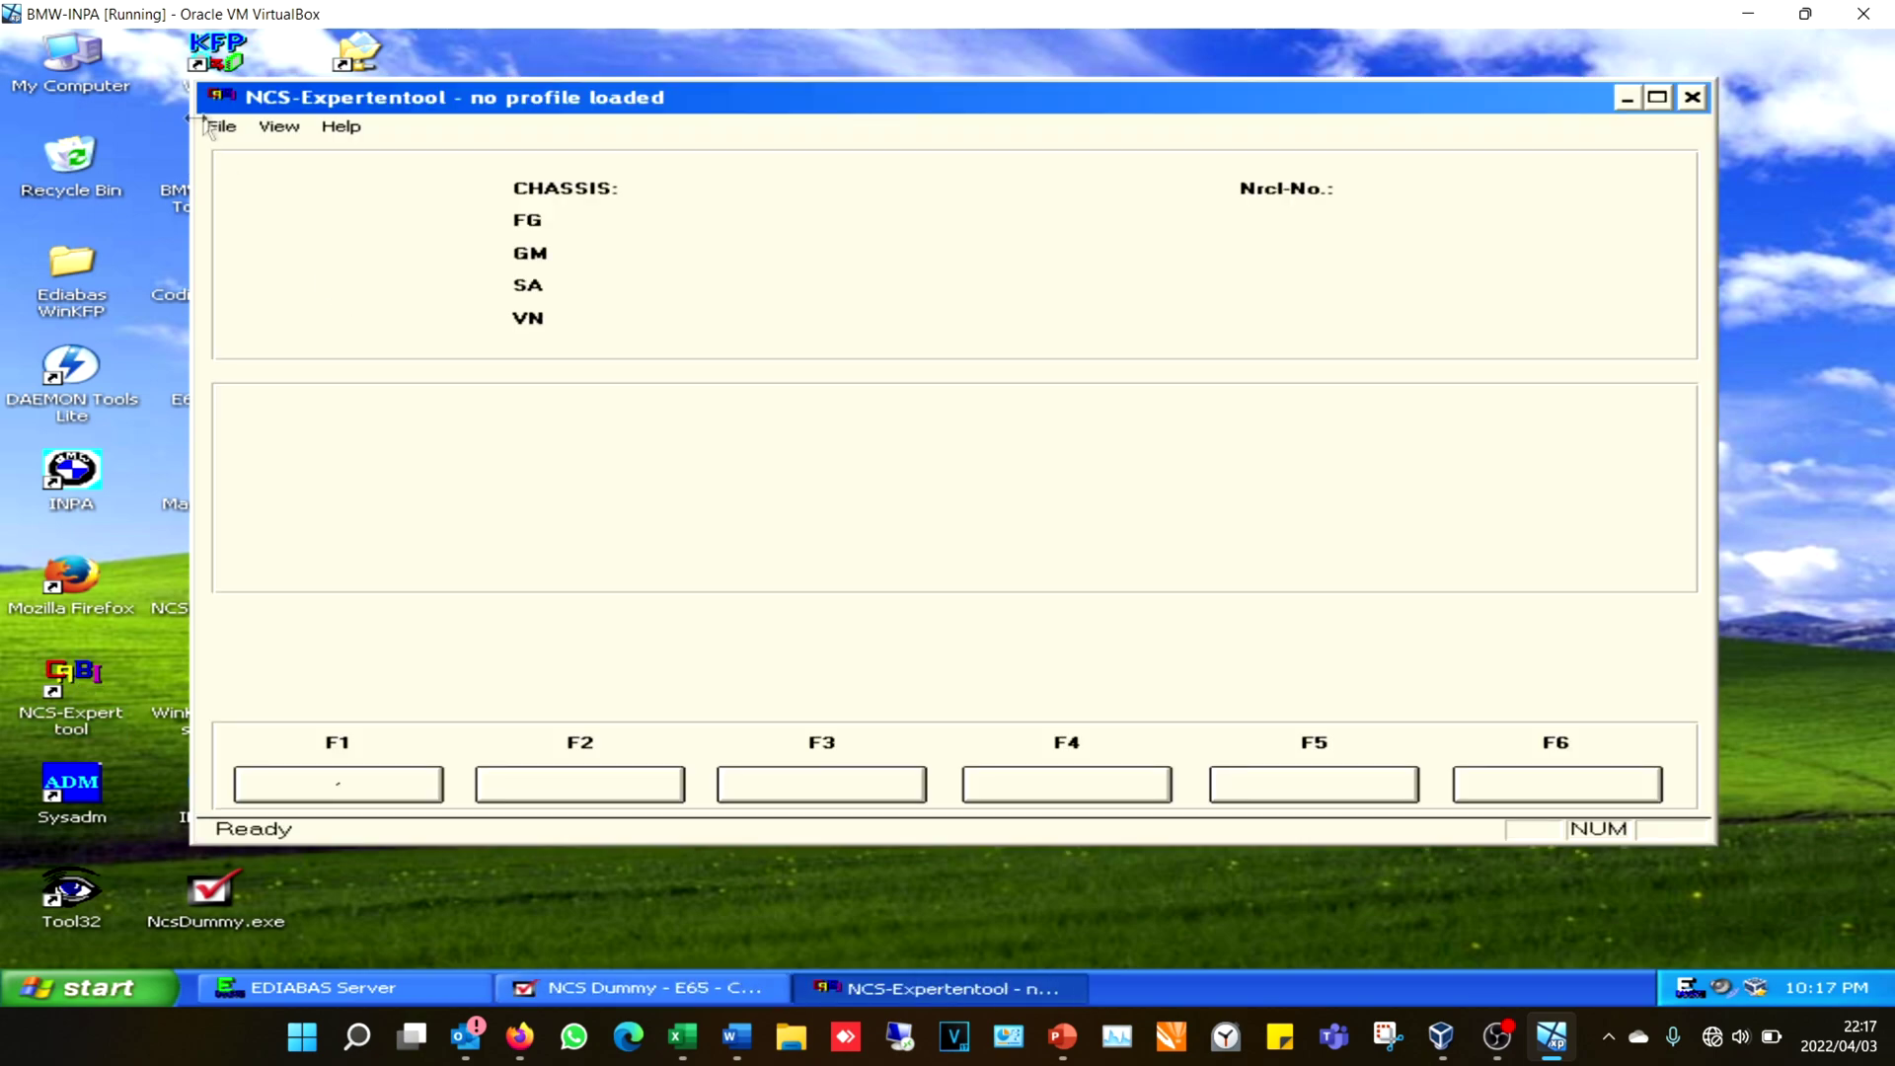
{"action": "left_click", "coordinate": [223, 129]}
{"action": "left_click", "coordinate": [252, 153]}
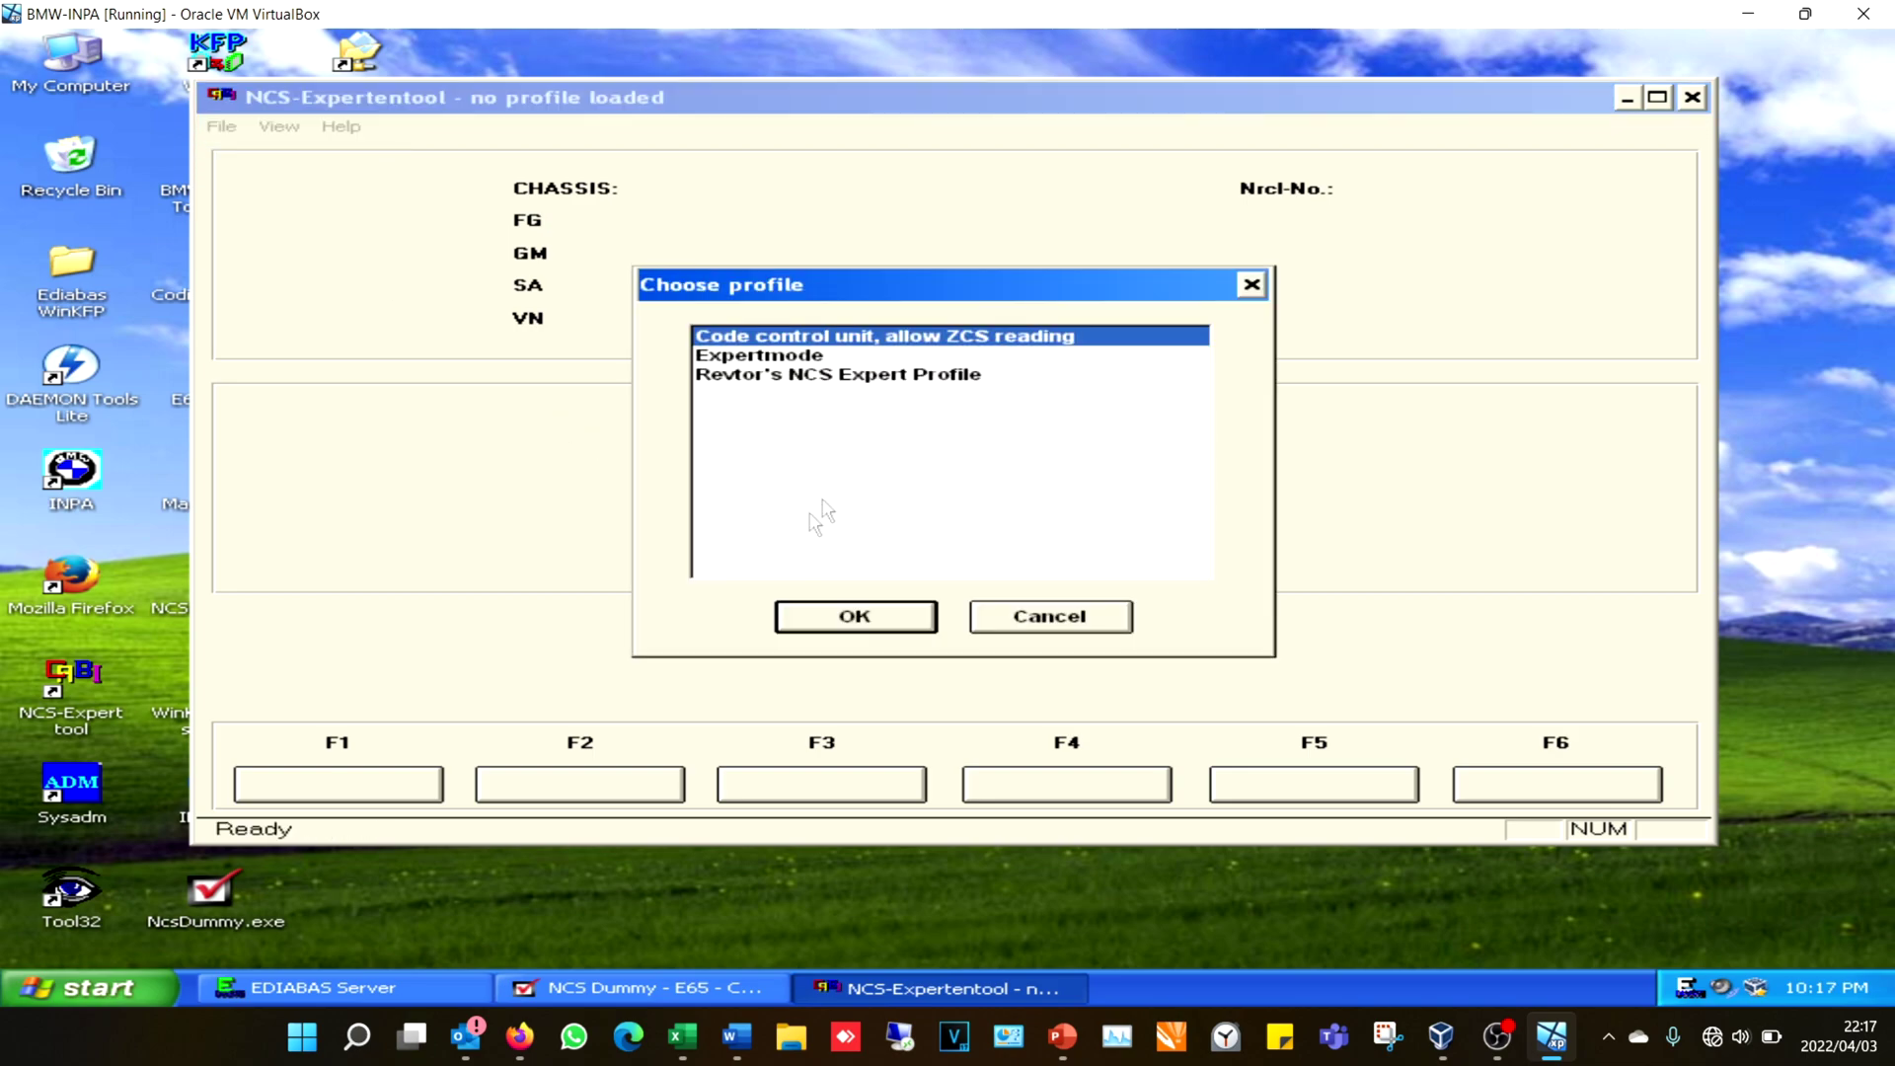
{"action": "double_click", "coordinate": [825, 376]}
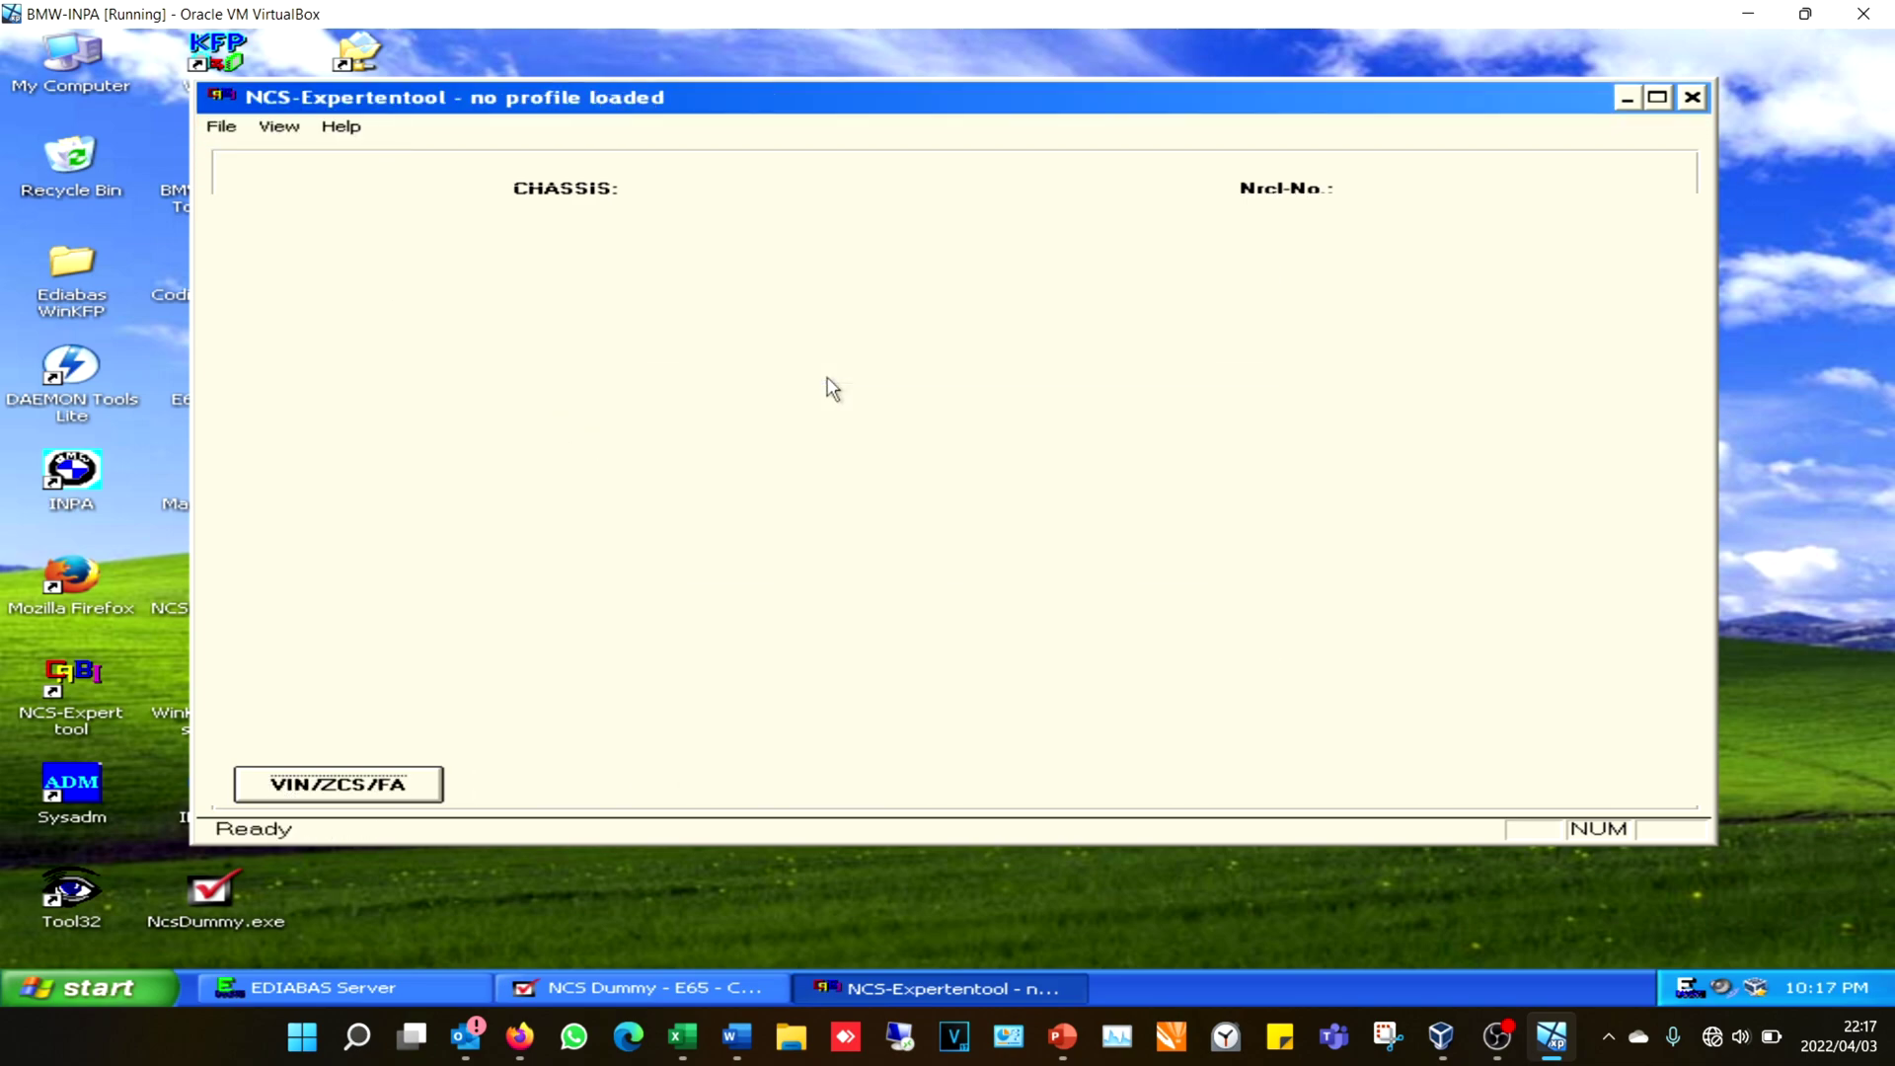
Read the vehicle order for chassis E65 from the CAS control unit and return to the main functions
{"action": "left_click", "coordinate": [358, 789]}
{"action": "left_click", "coordinate": [768, 789]}
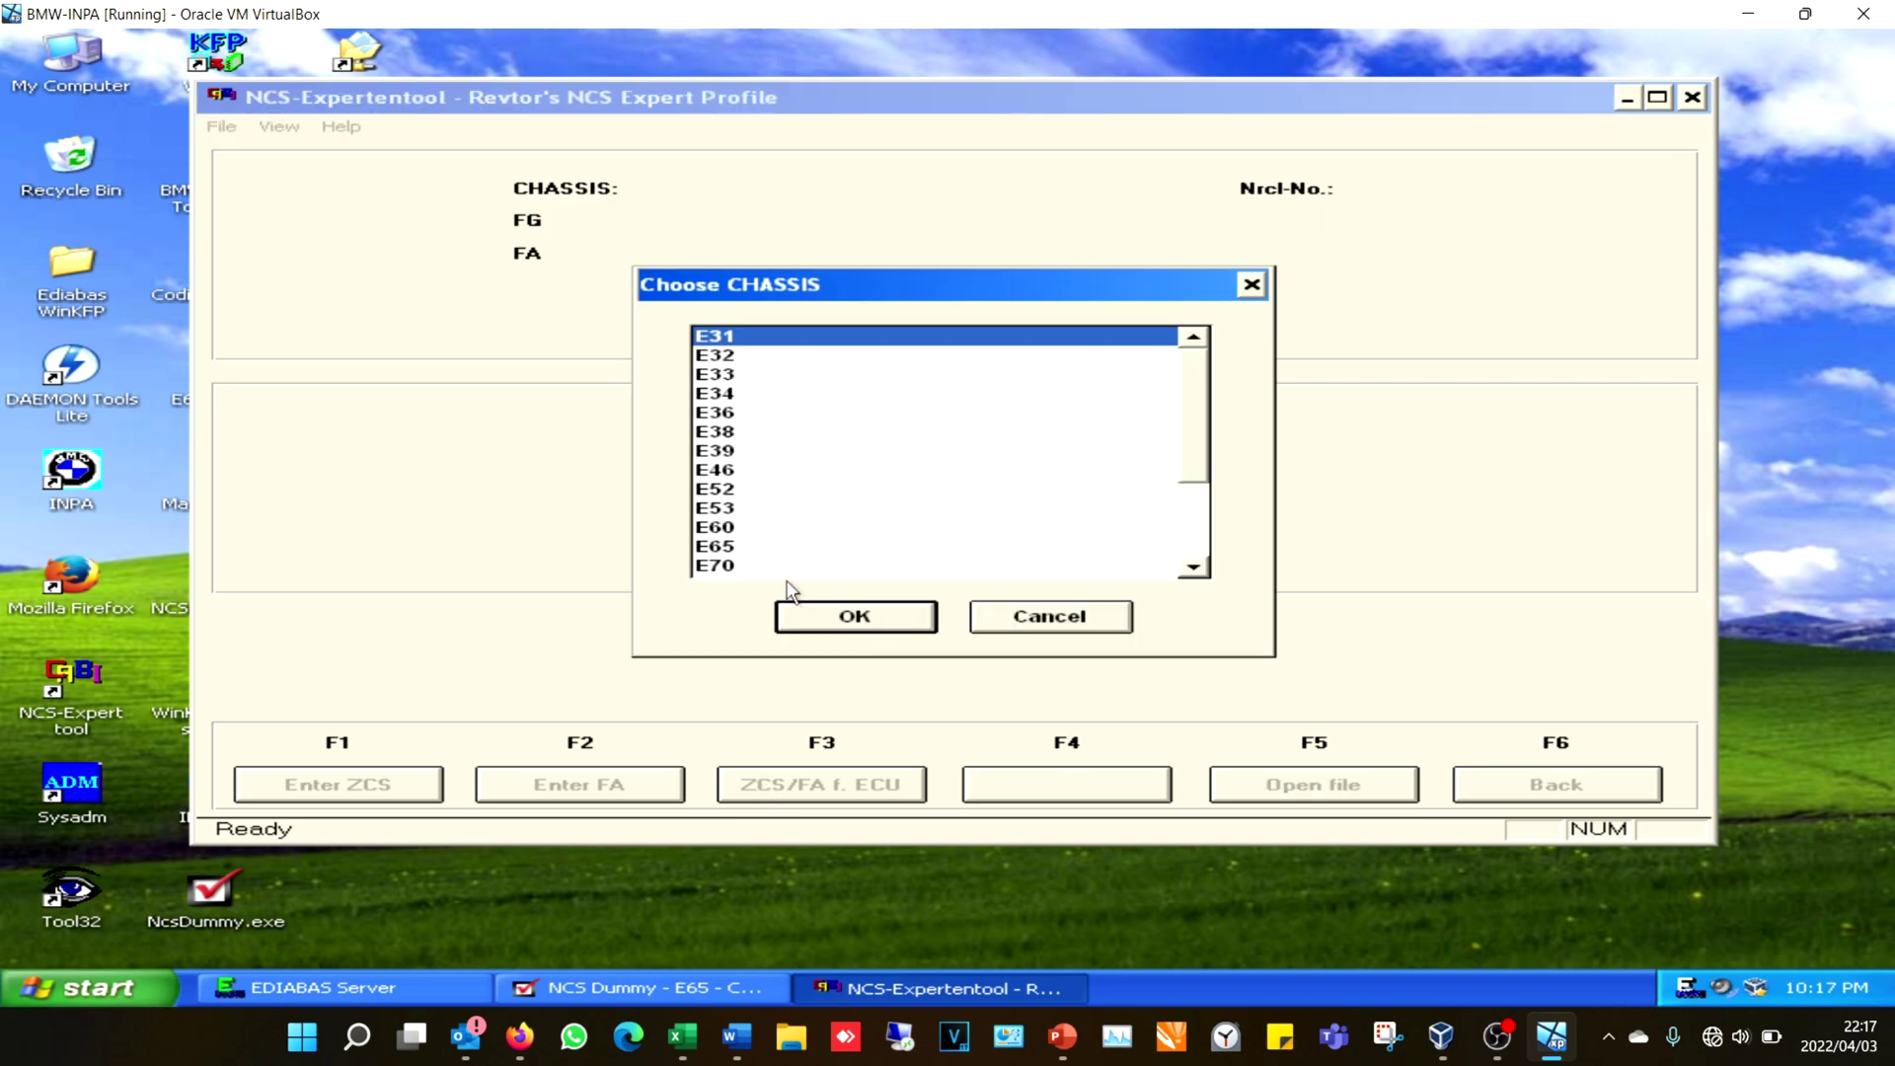
{"action": "double_click", "coordinate": [725, 548]}
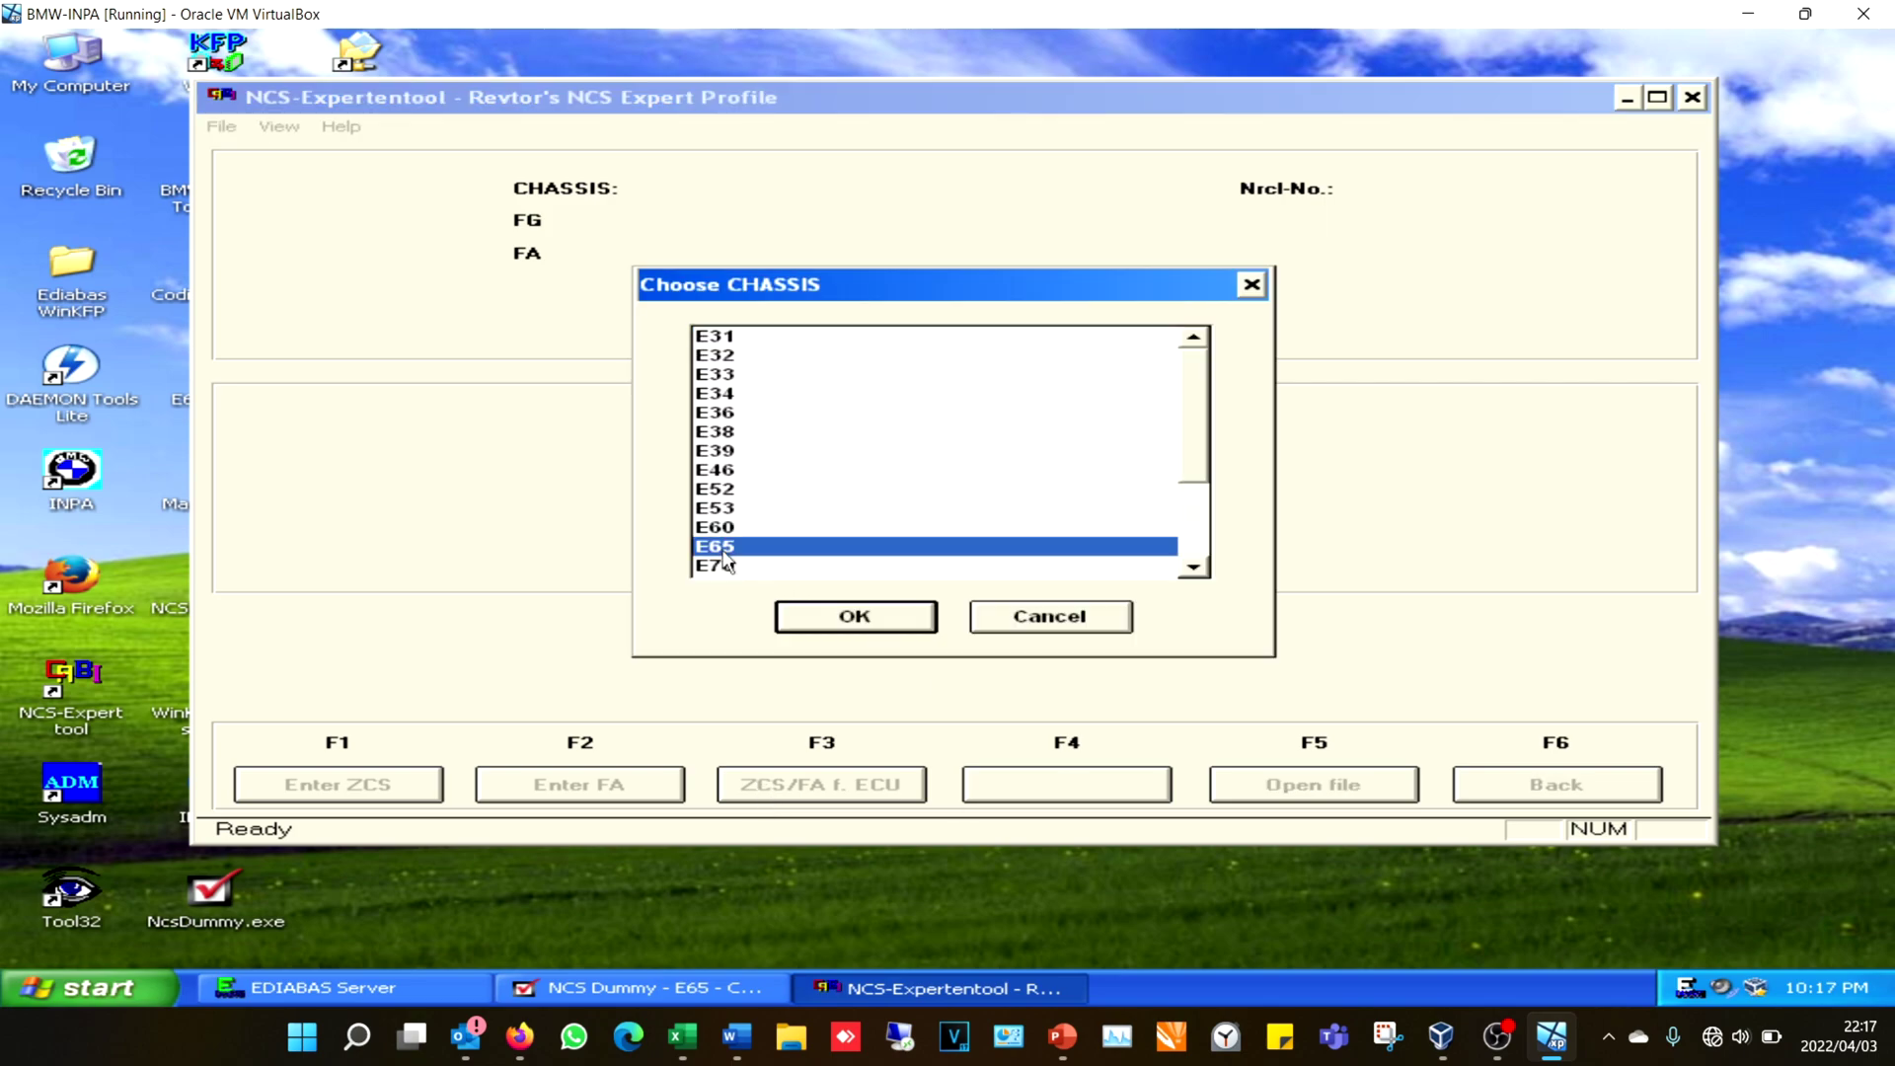
{"action": "left_click", "coordinate": [801, 620]}
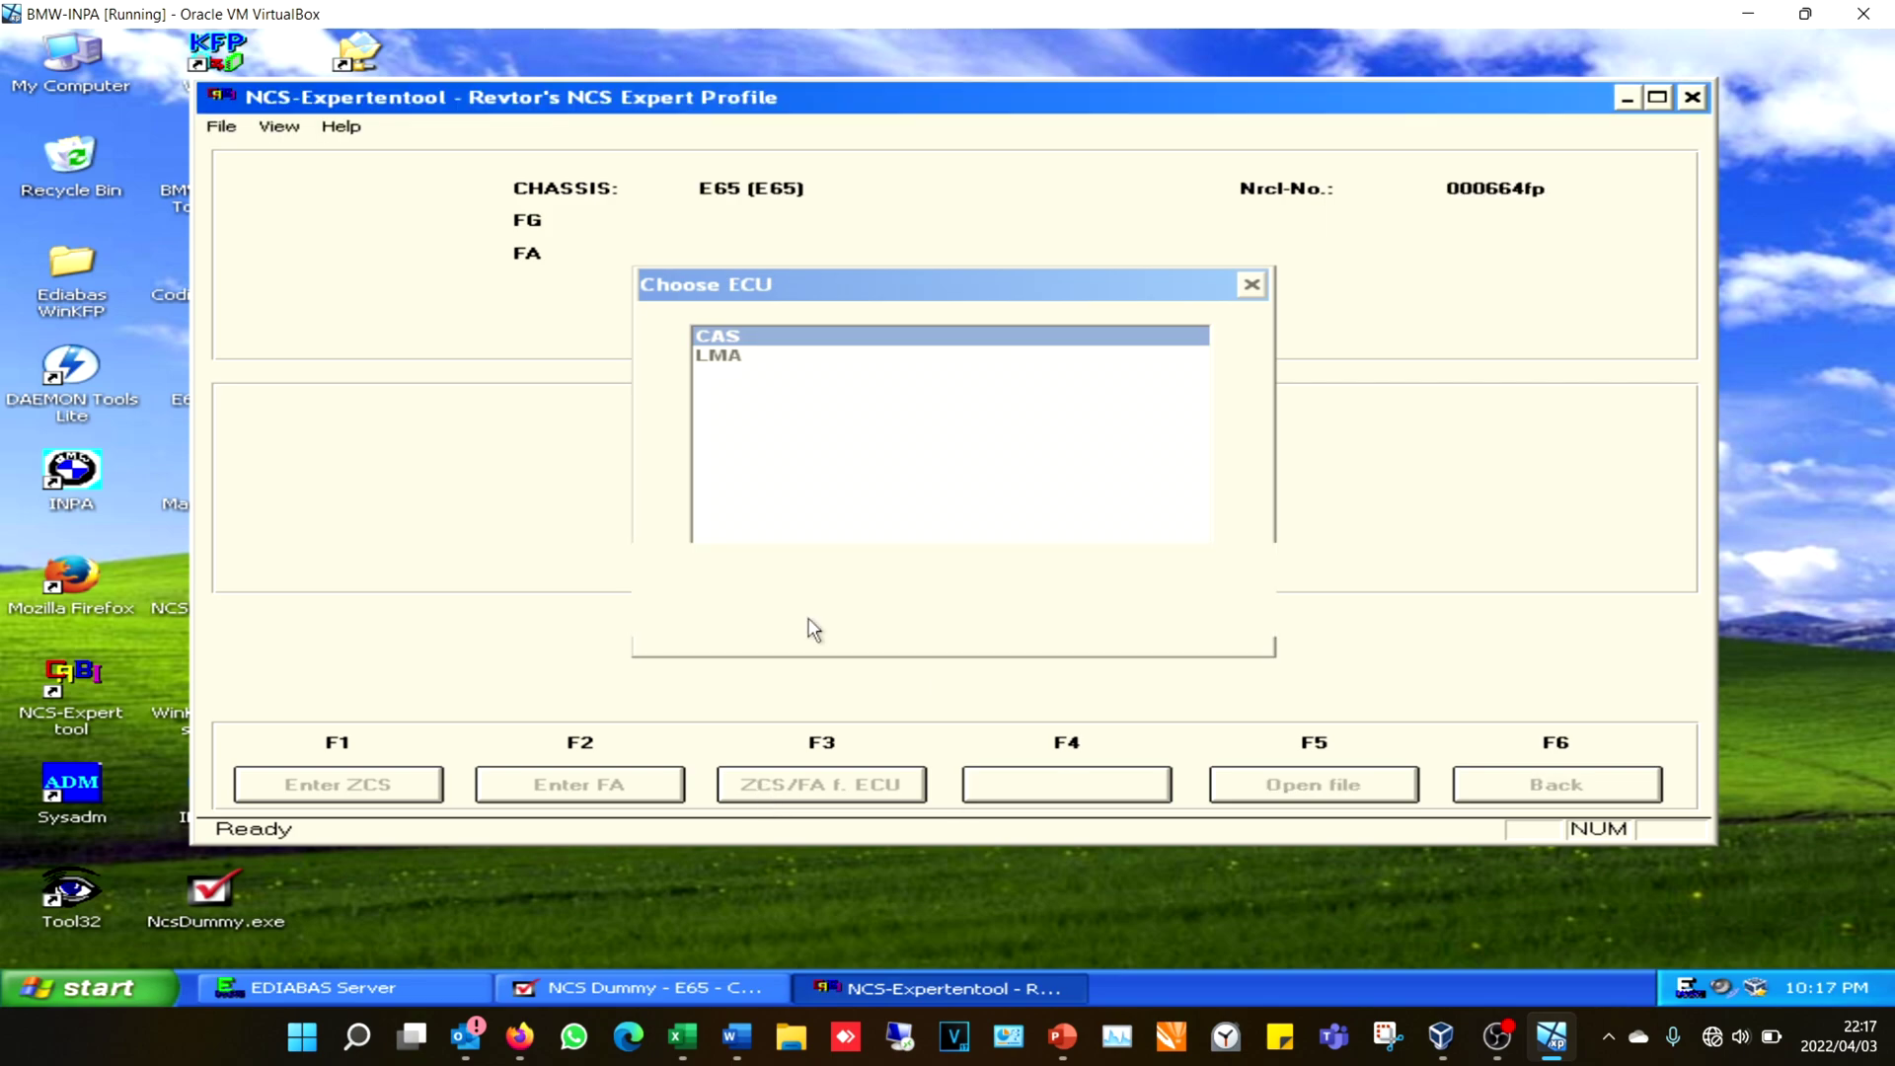
{"action": "left_click", "coordinate": [1536, 788]}
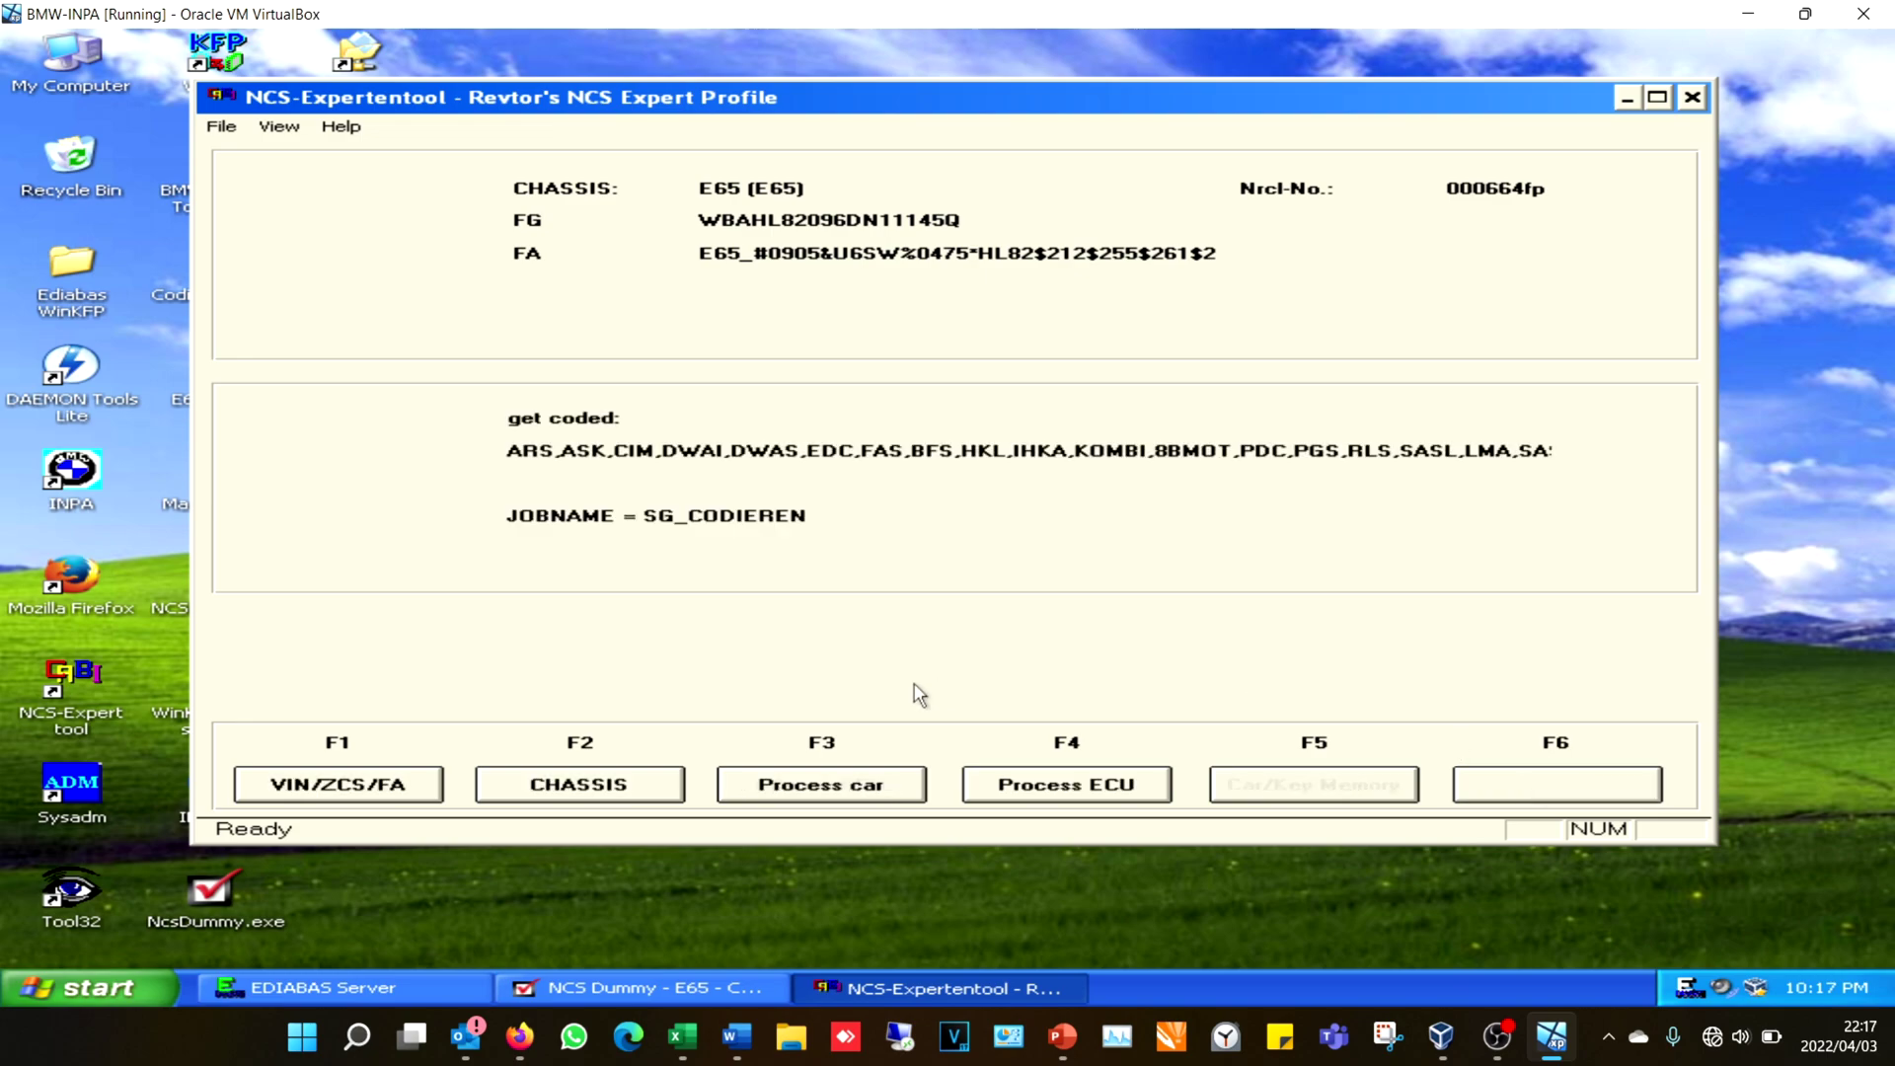
Choose the CIM control unit for individual processing and accept its SGET data
{"action": "left_click", "coordinate": [1075, 789]}
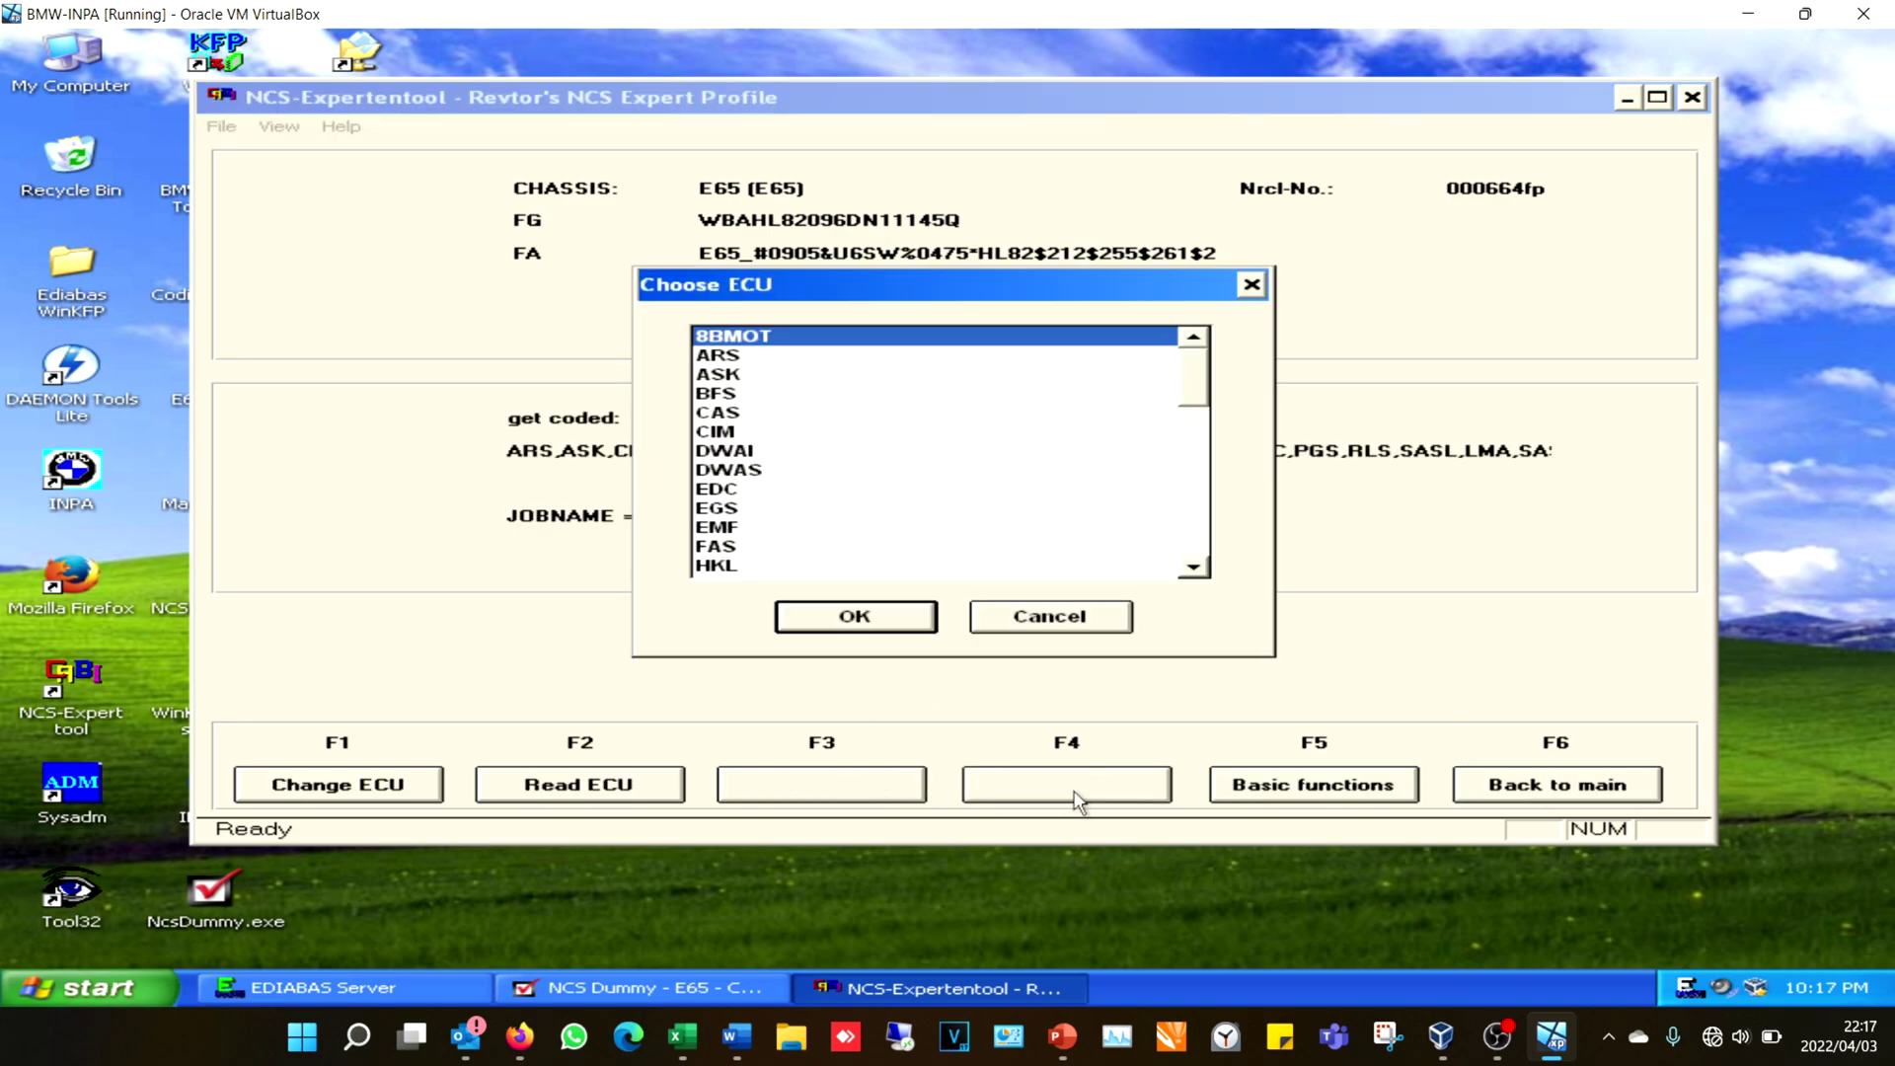
{"action": "left_click", "coordinate": [733, 414]}
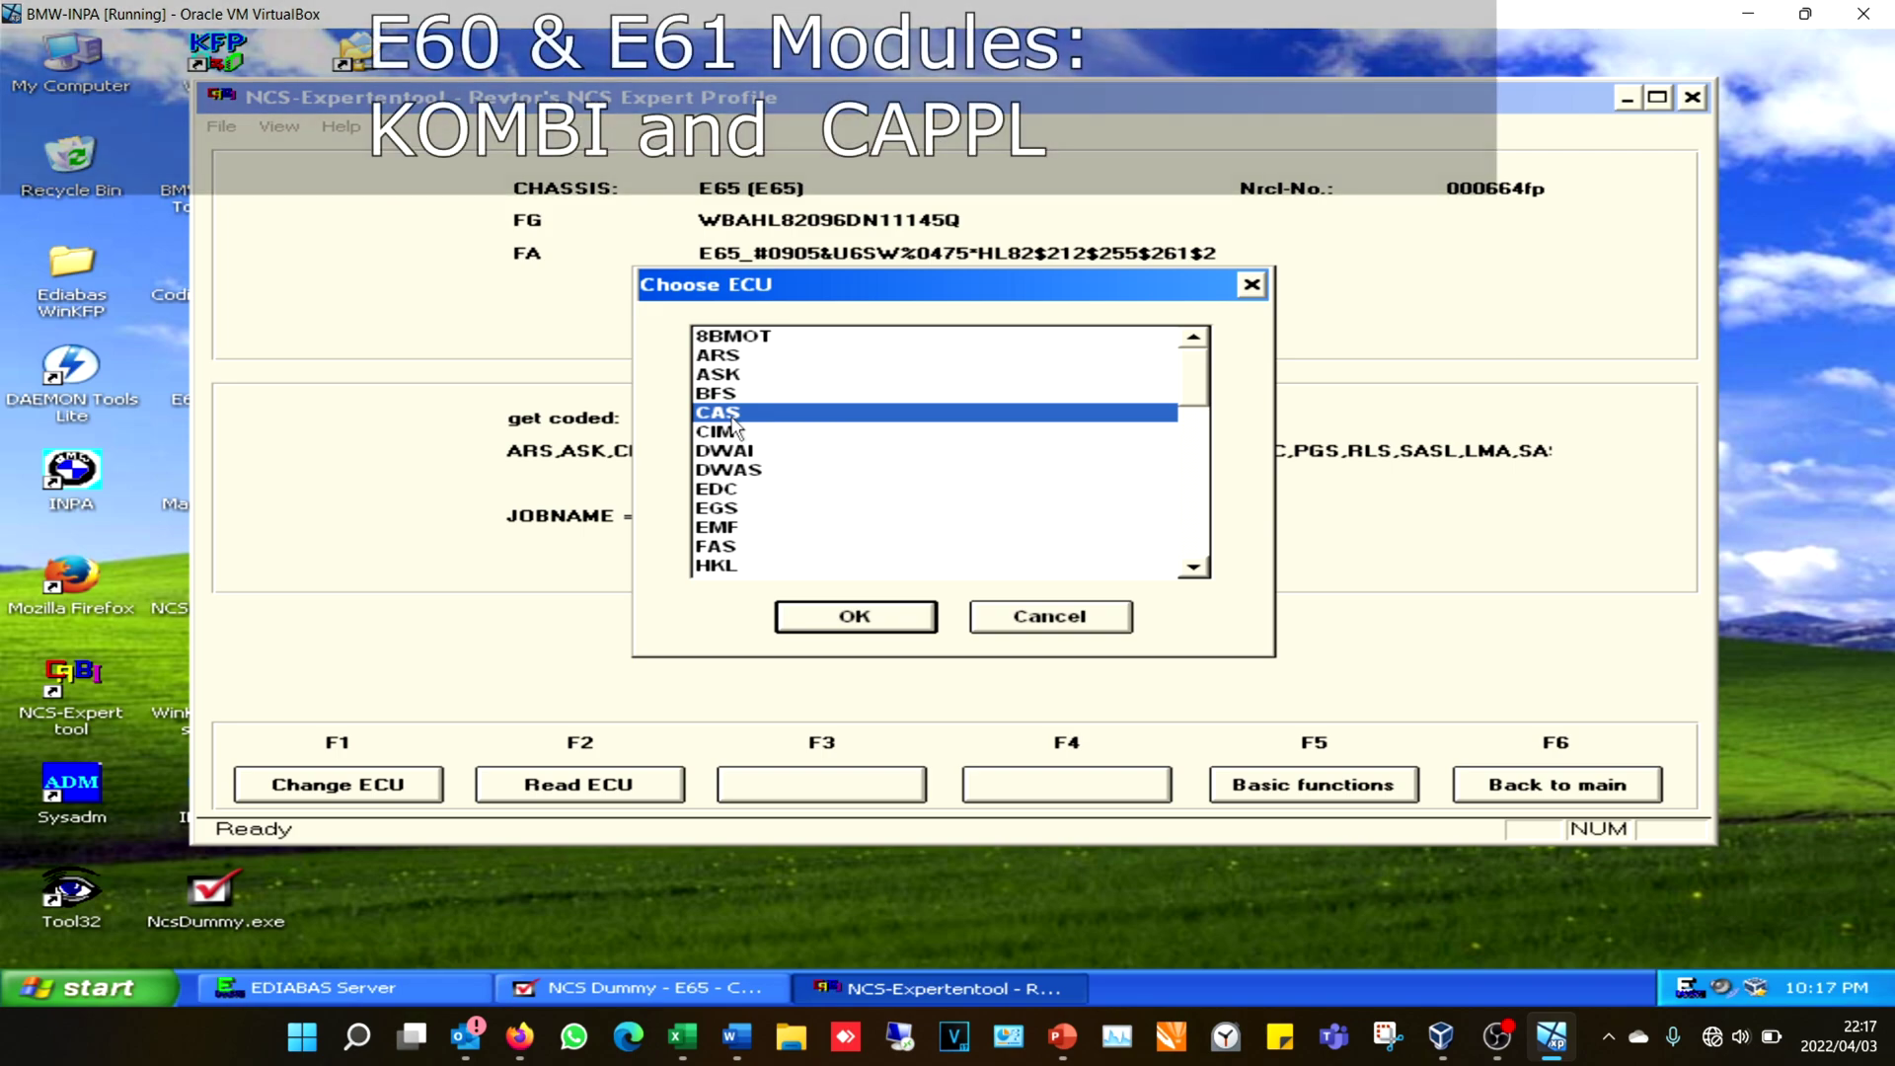
{"action": "left_click", "coordinate": [734, 434]}
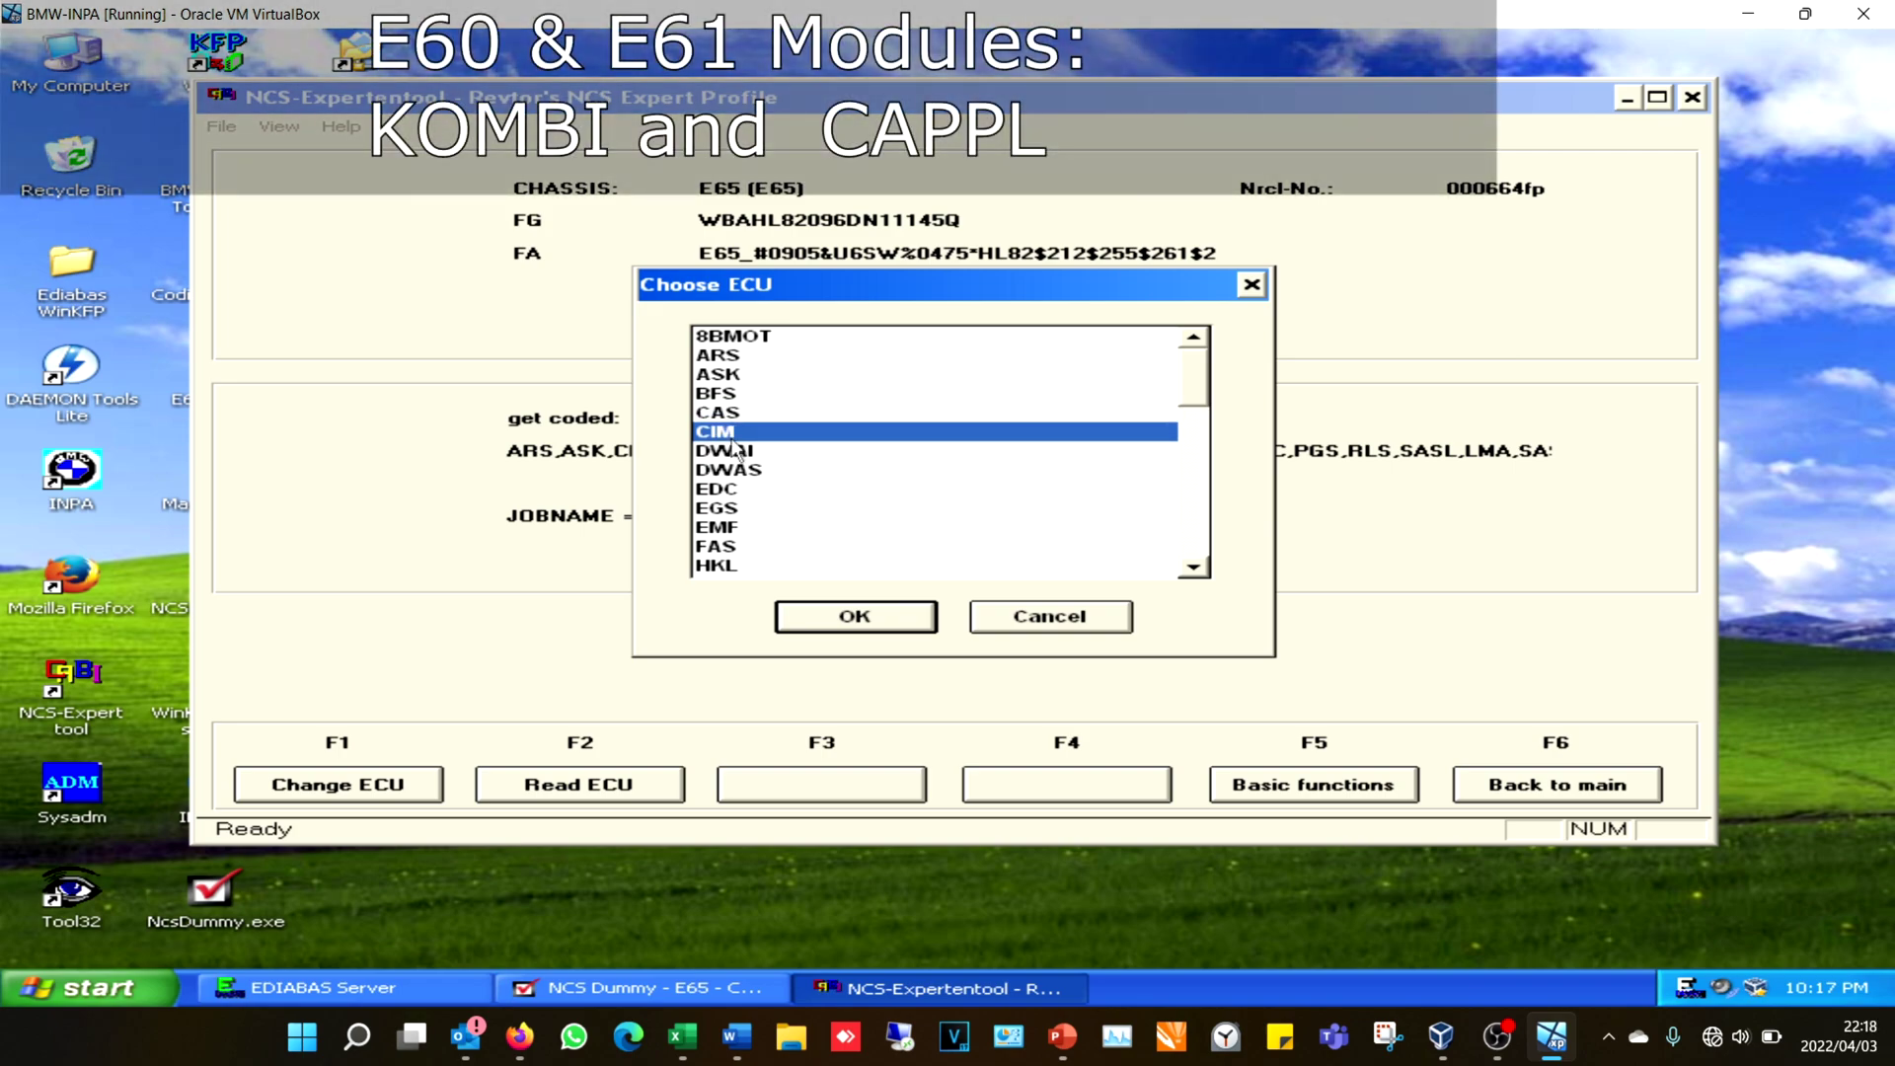
{"action": "left_click", "coordinate": [838, 619]}
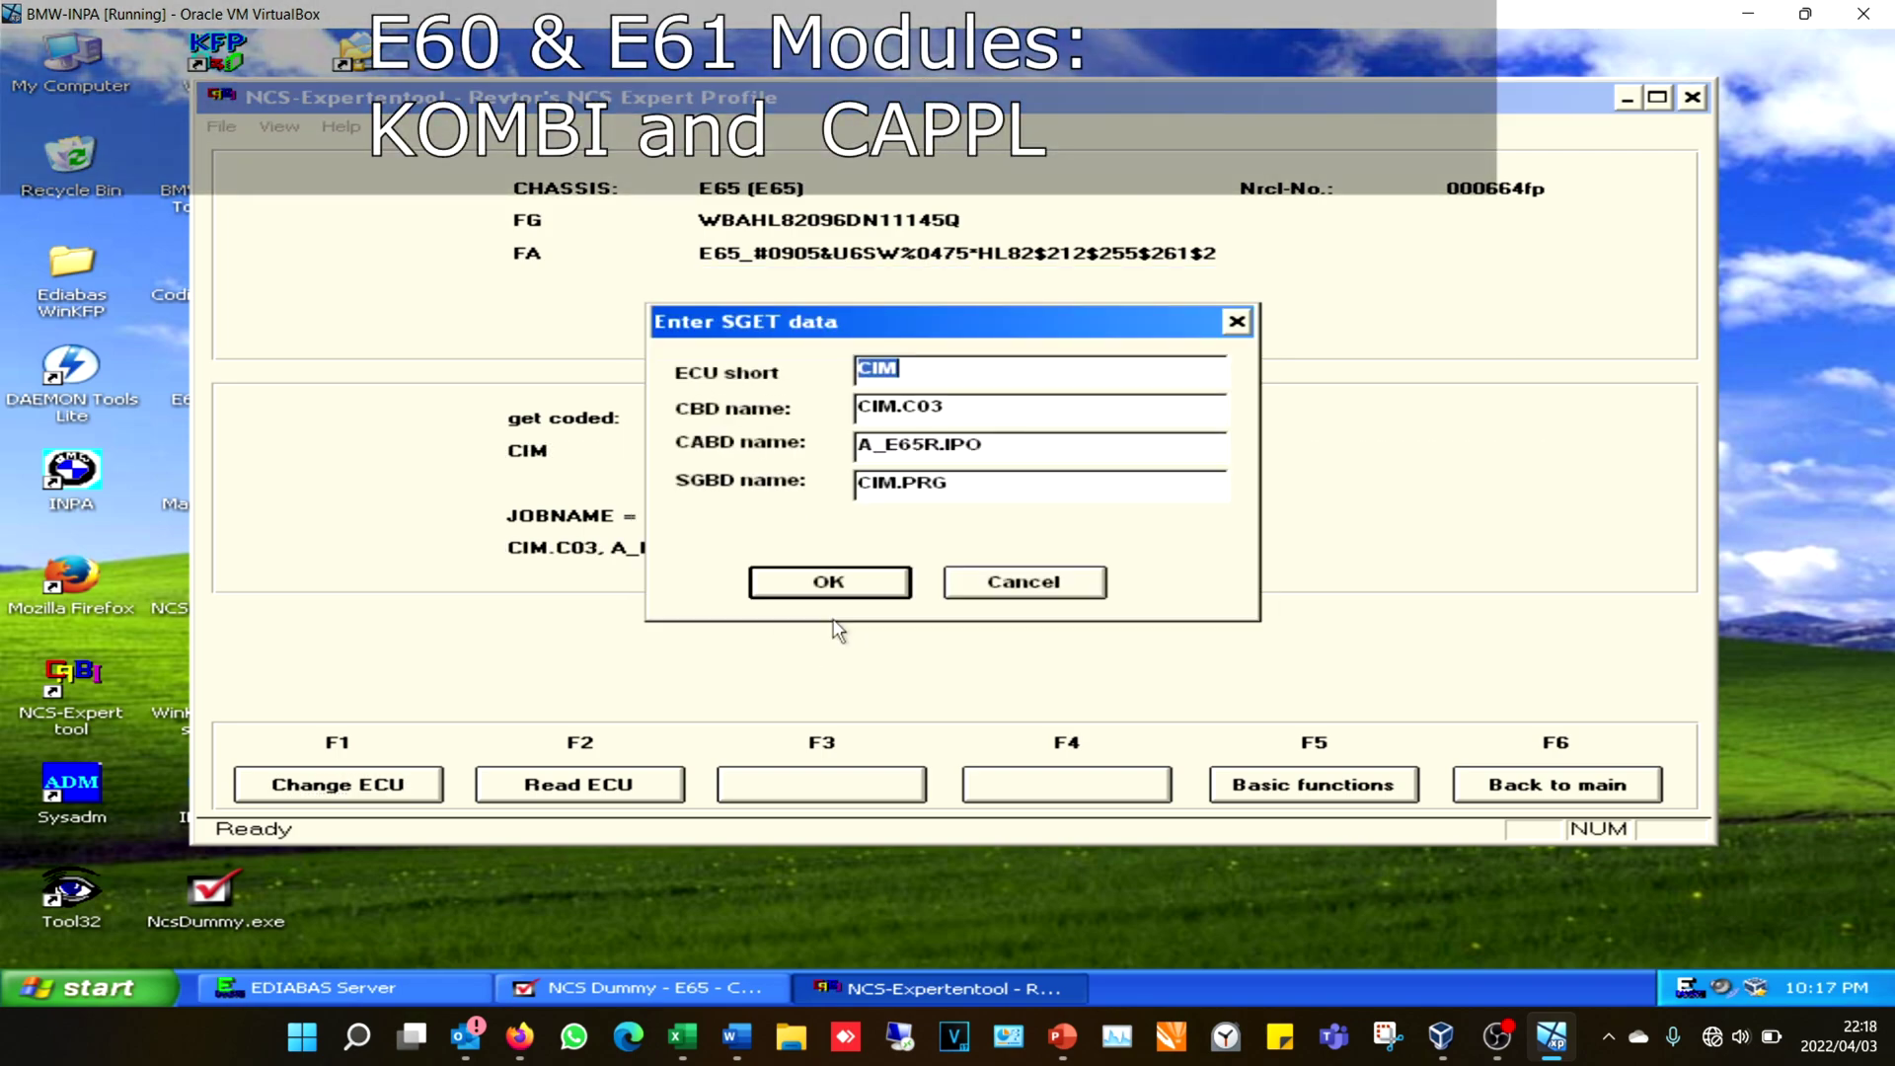
{"action": "left_click", "coordinate": [874, 589]}
Set the CIM job to CODIERDATEN_LESEN and execute it to read the module's coding data
{"action": "left_click", "coordinate": [635, 787]}
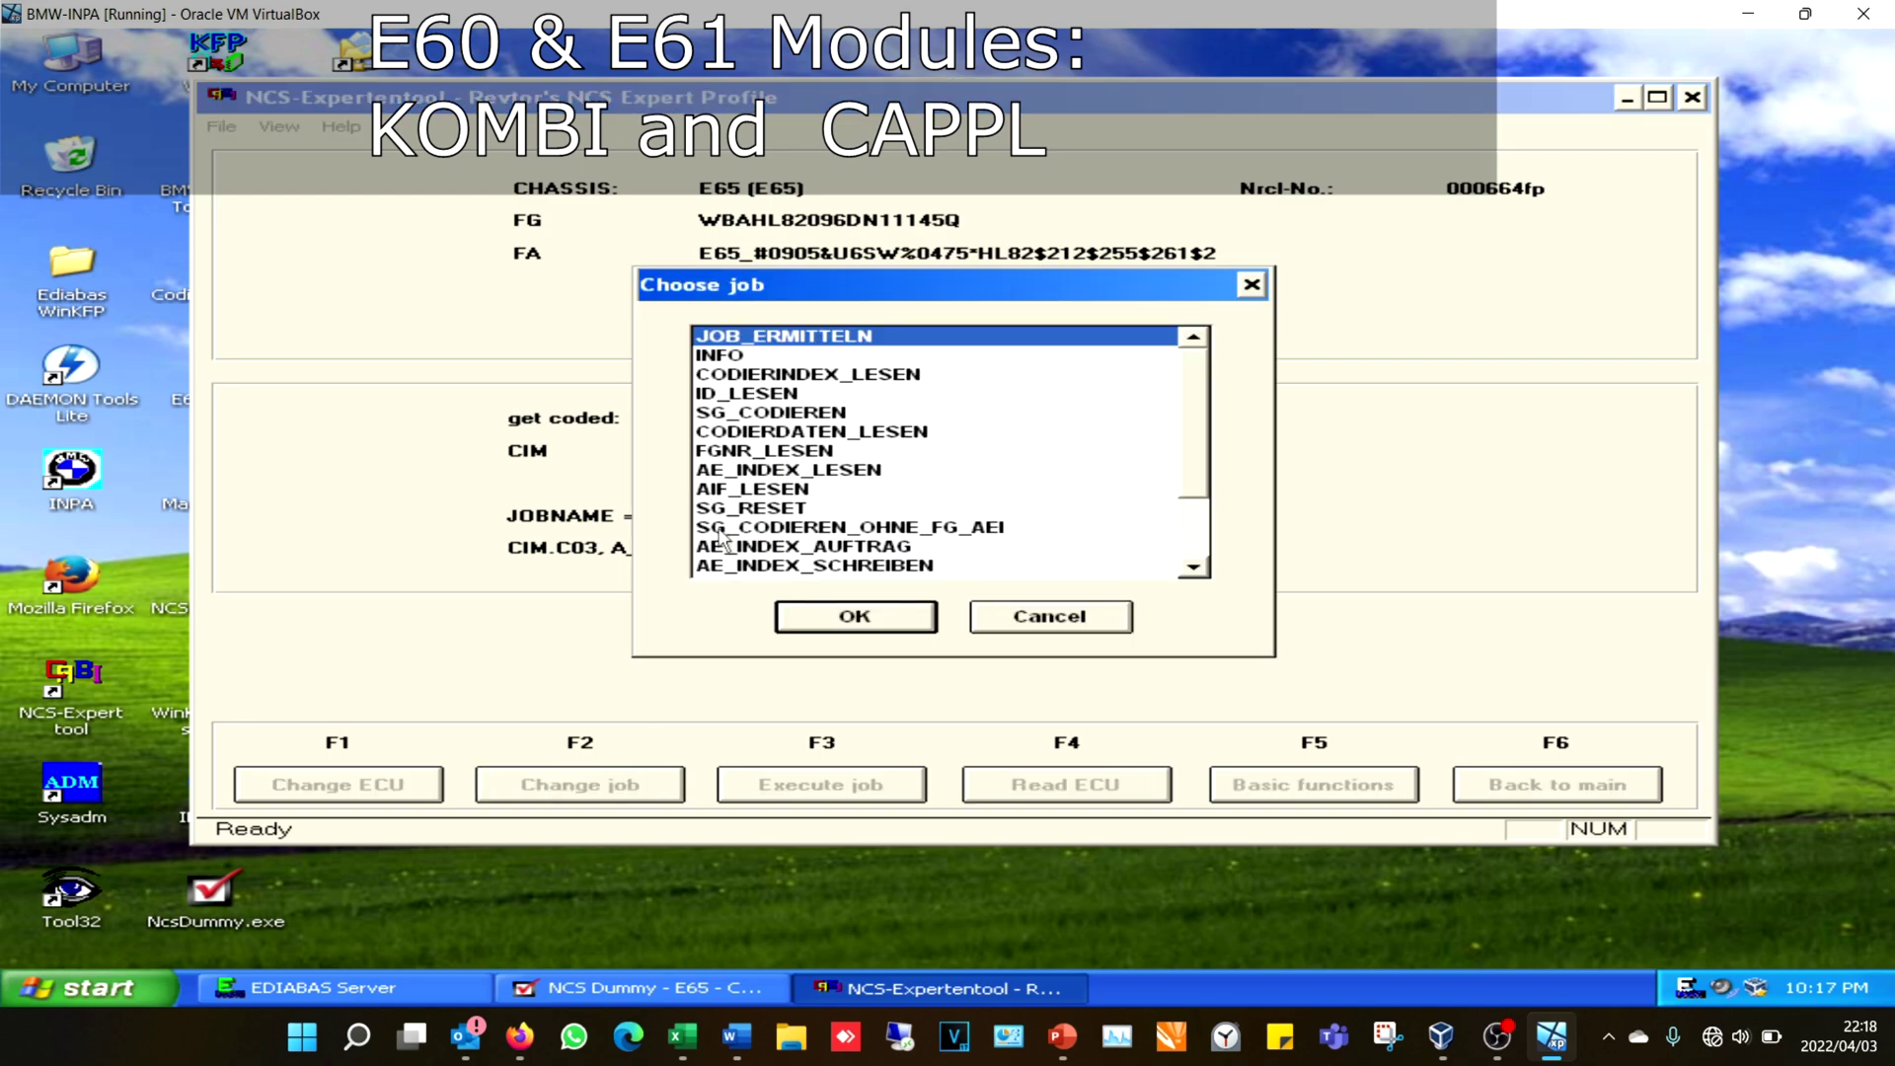
{"action": "left_click", "coordinate": [780, 434]}
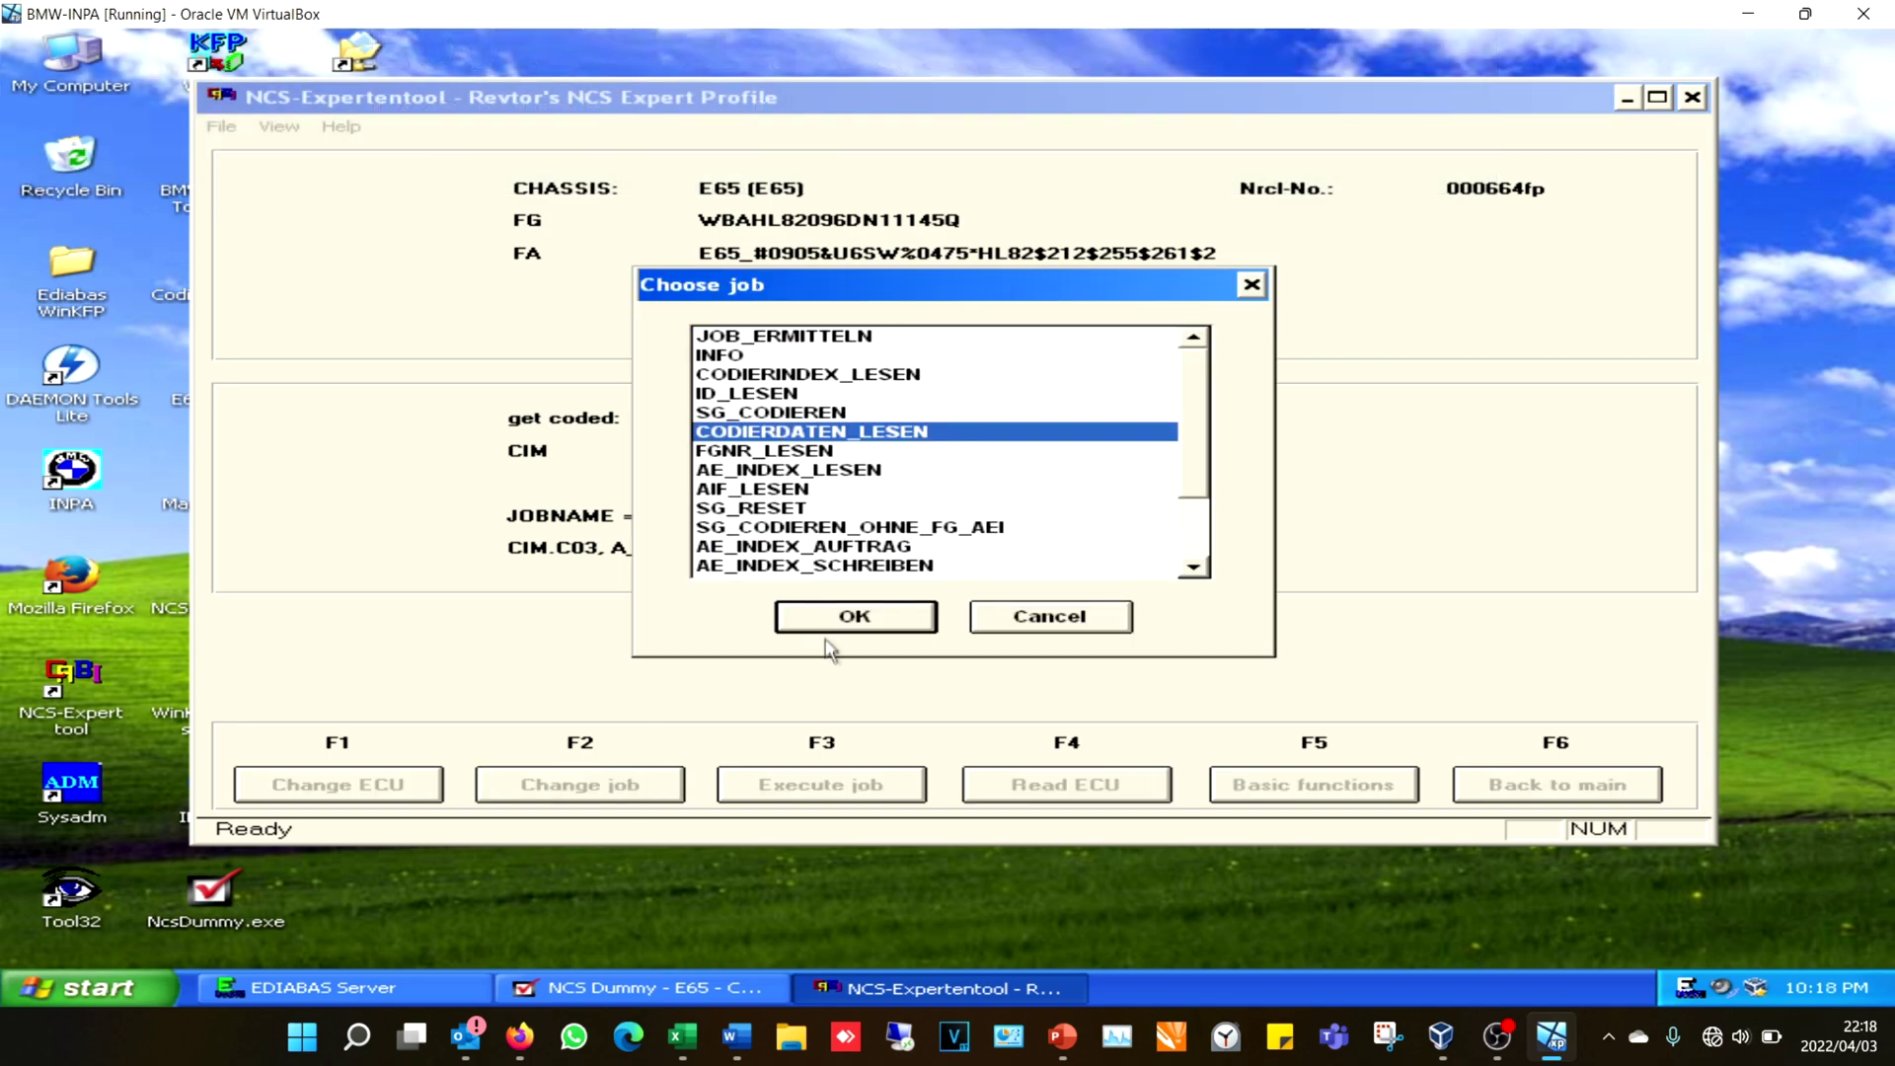
{"action": "left_click", "coordinate": [840, 619]}
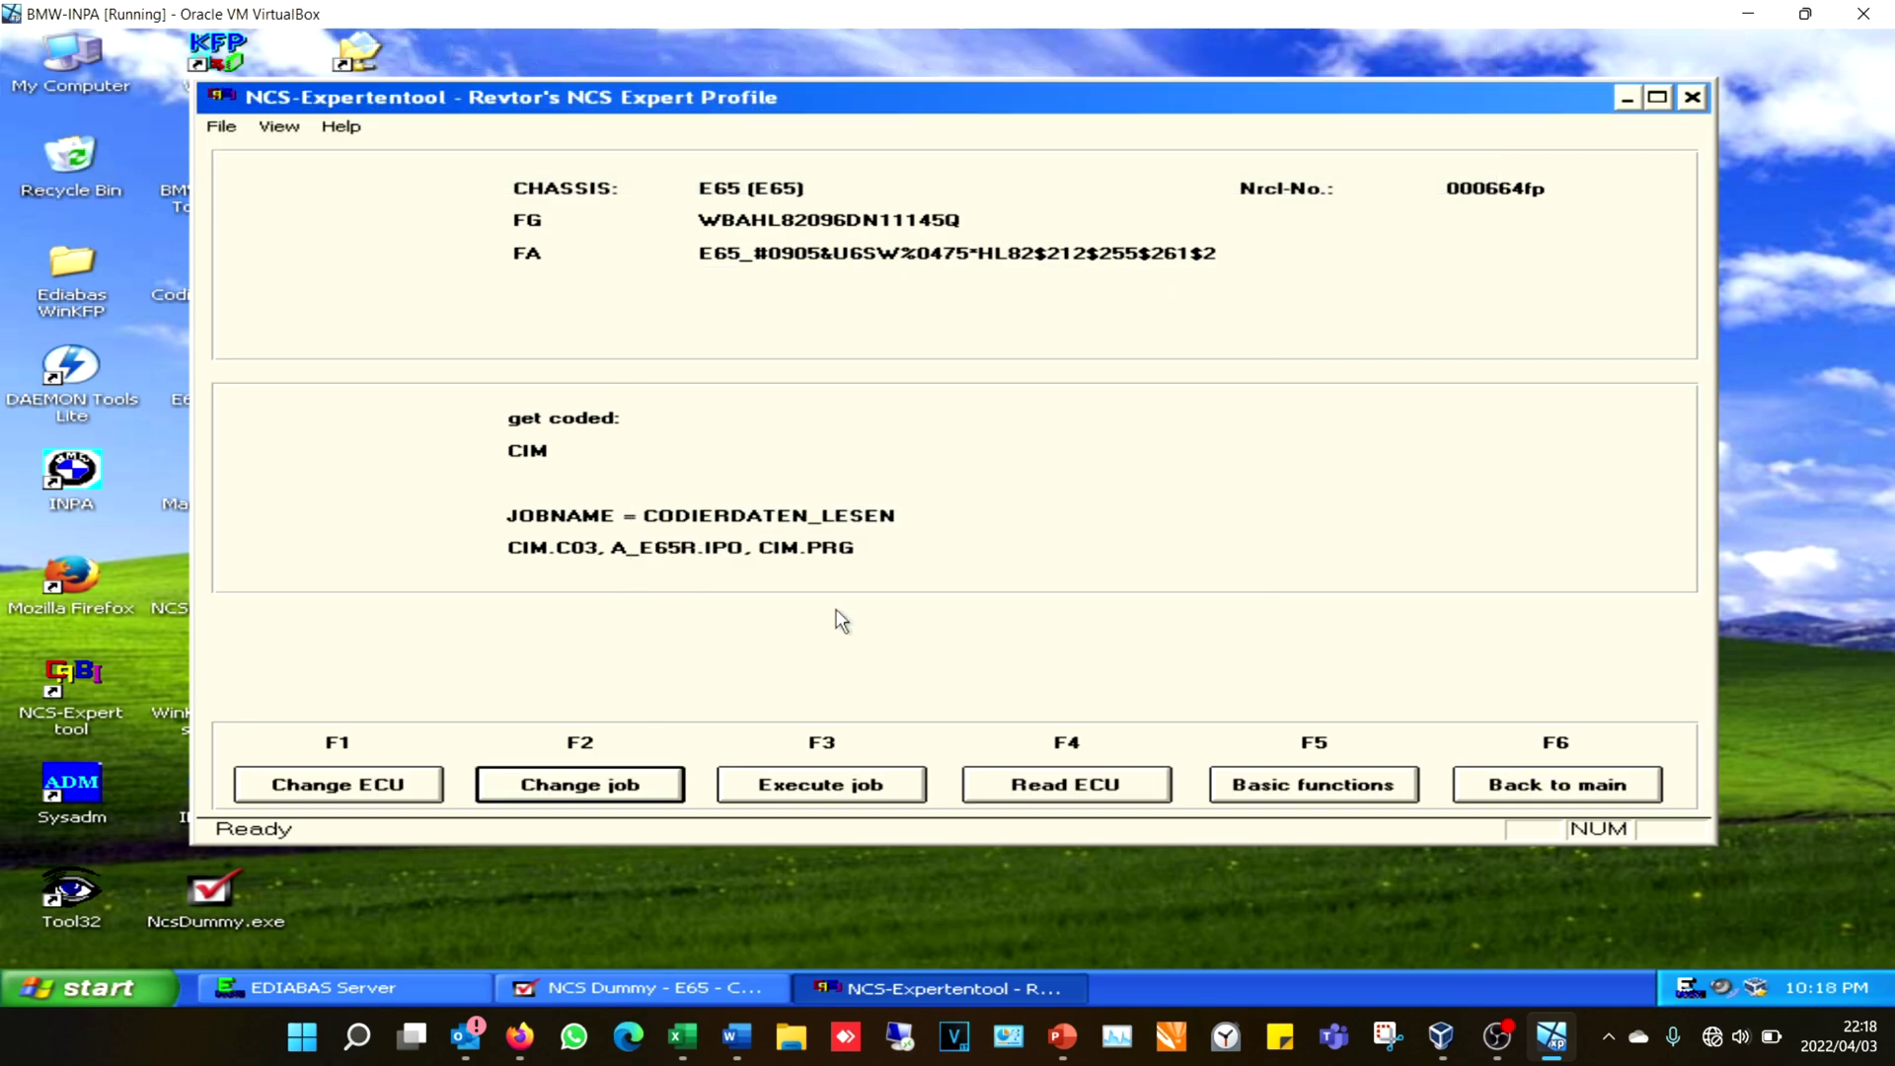
{"action": "left_click", "coordinate": [859, 787]}
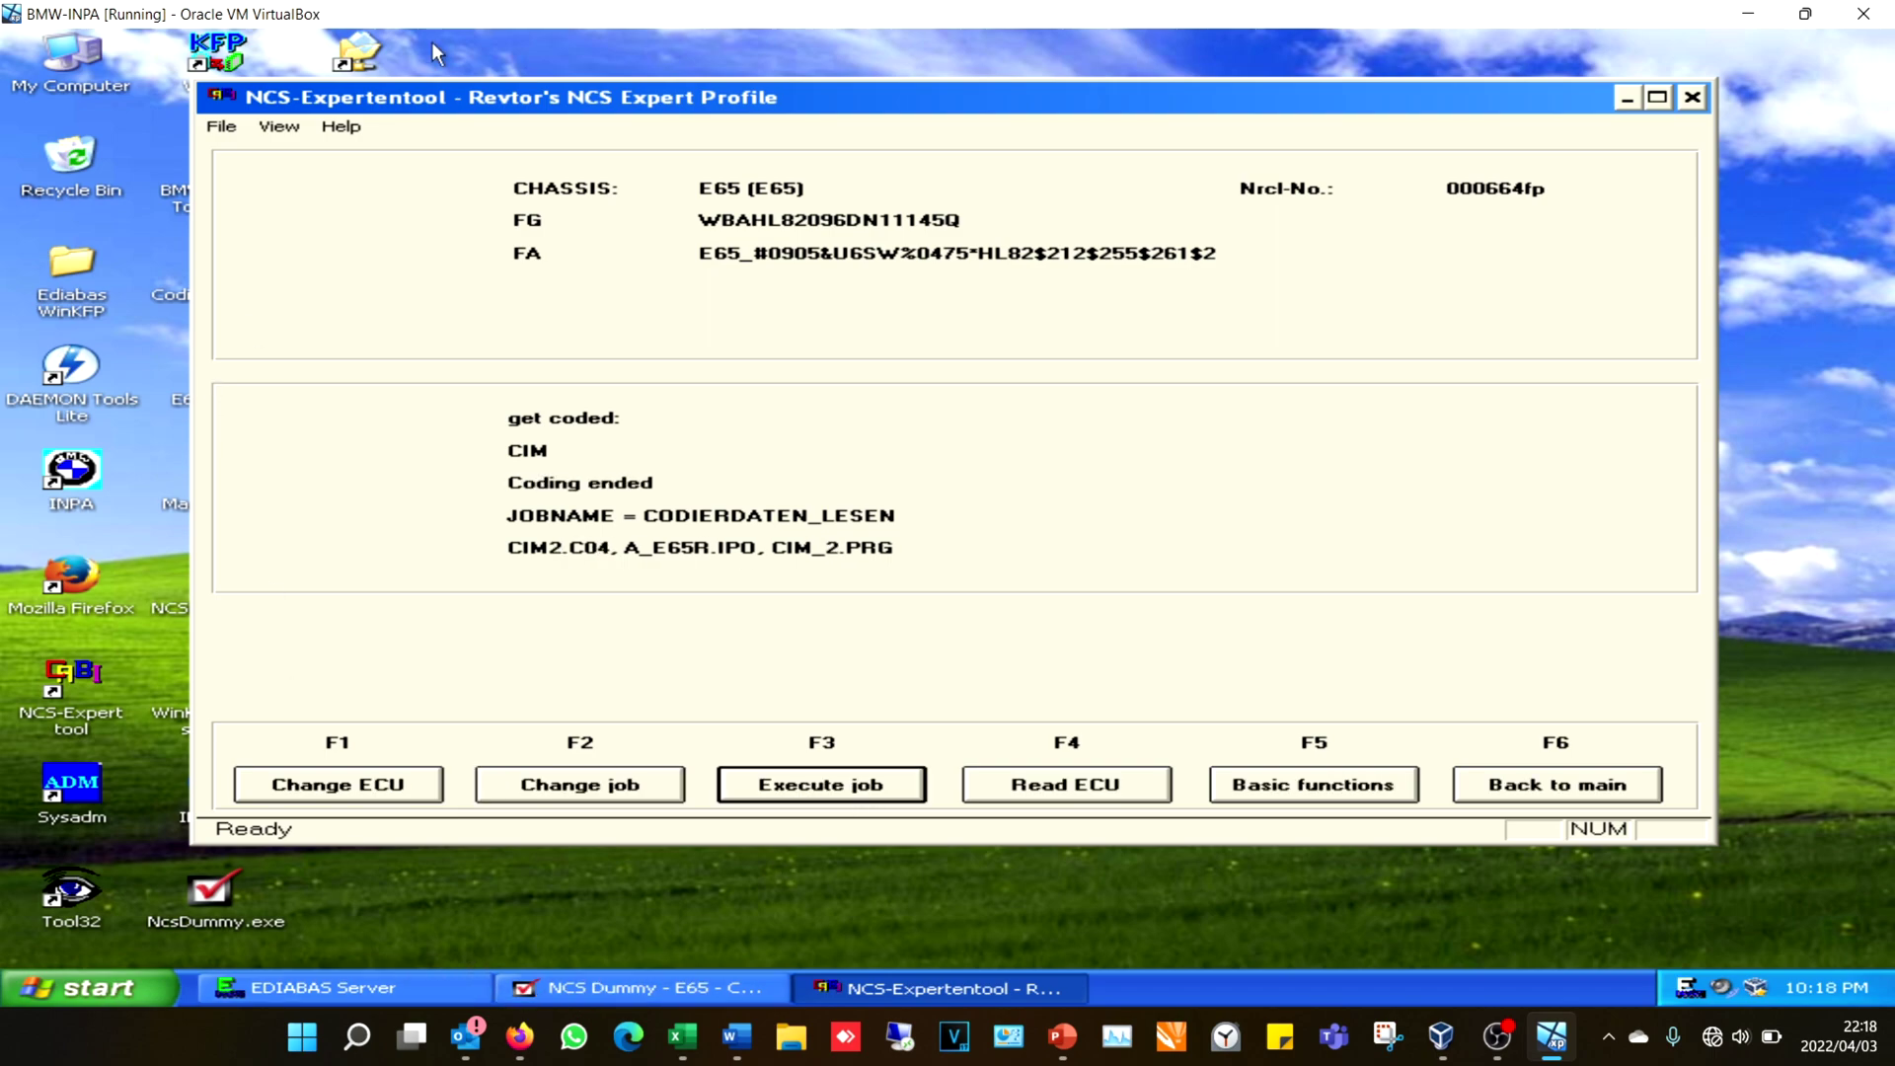
Open the coding trace file FSW_PSW.TRC from the NCSEXPER WORK folder
{"action": "left_click_drag", "start_coordinate": [434, 109], "coordinate": [678, 149]}
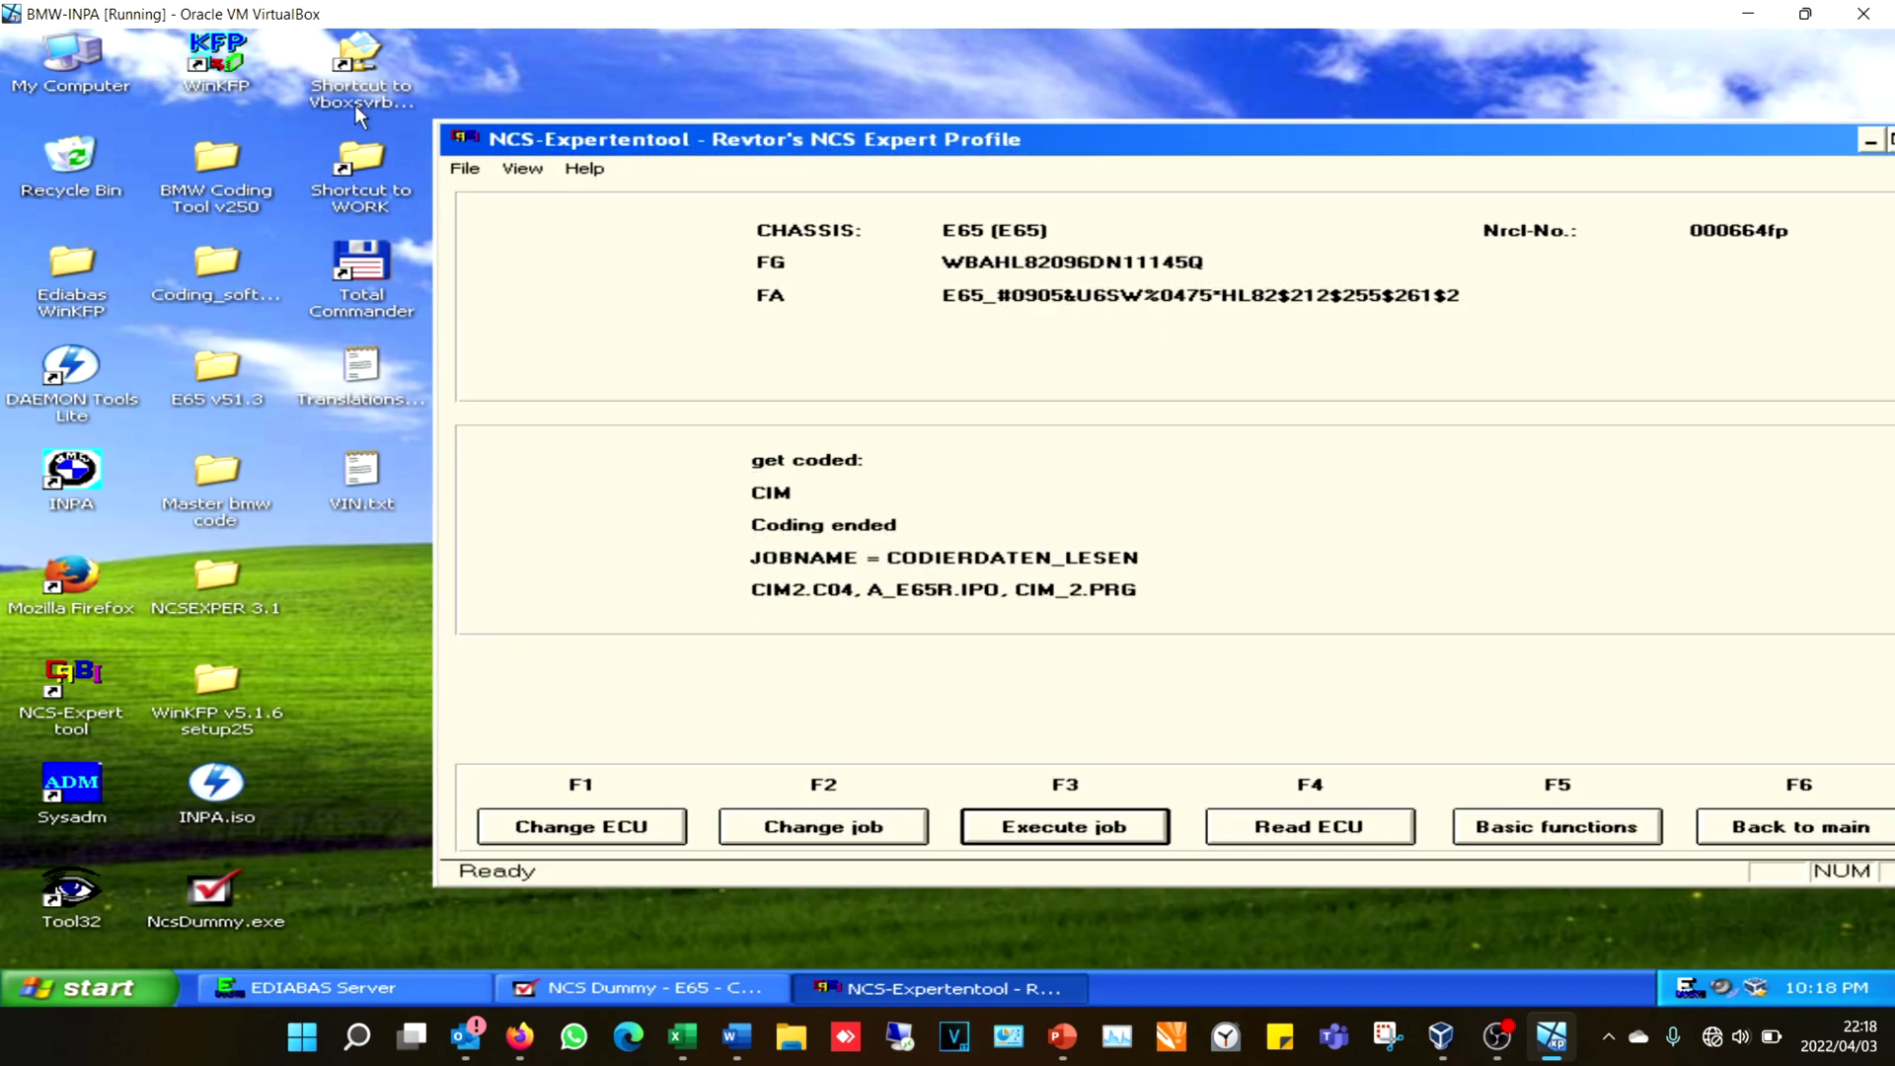
{"action": "double_click", "coordinate": [361, 157]}
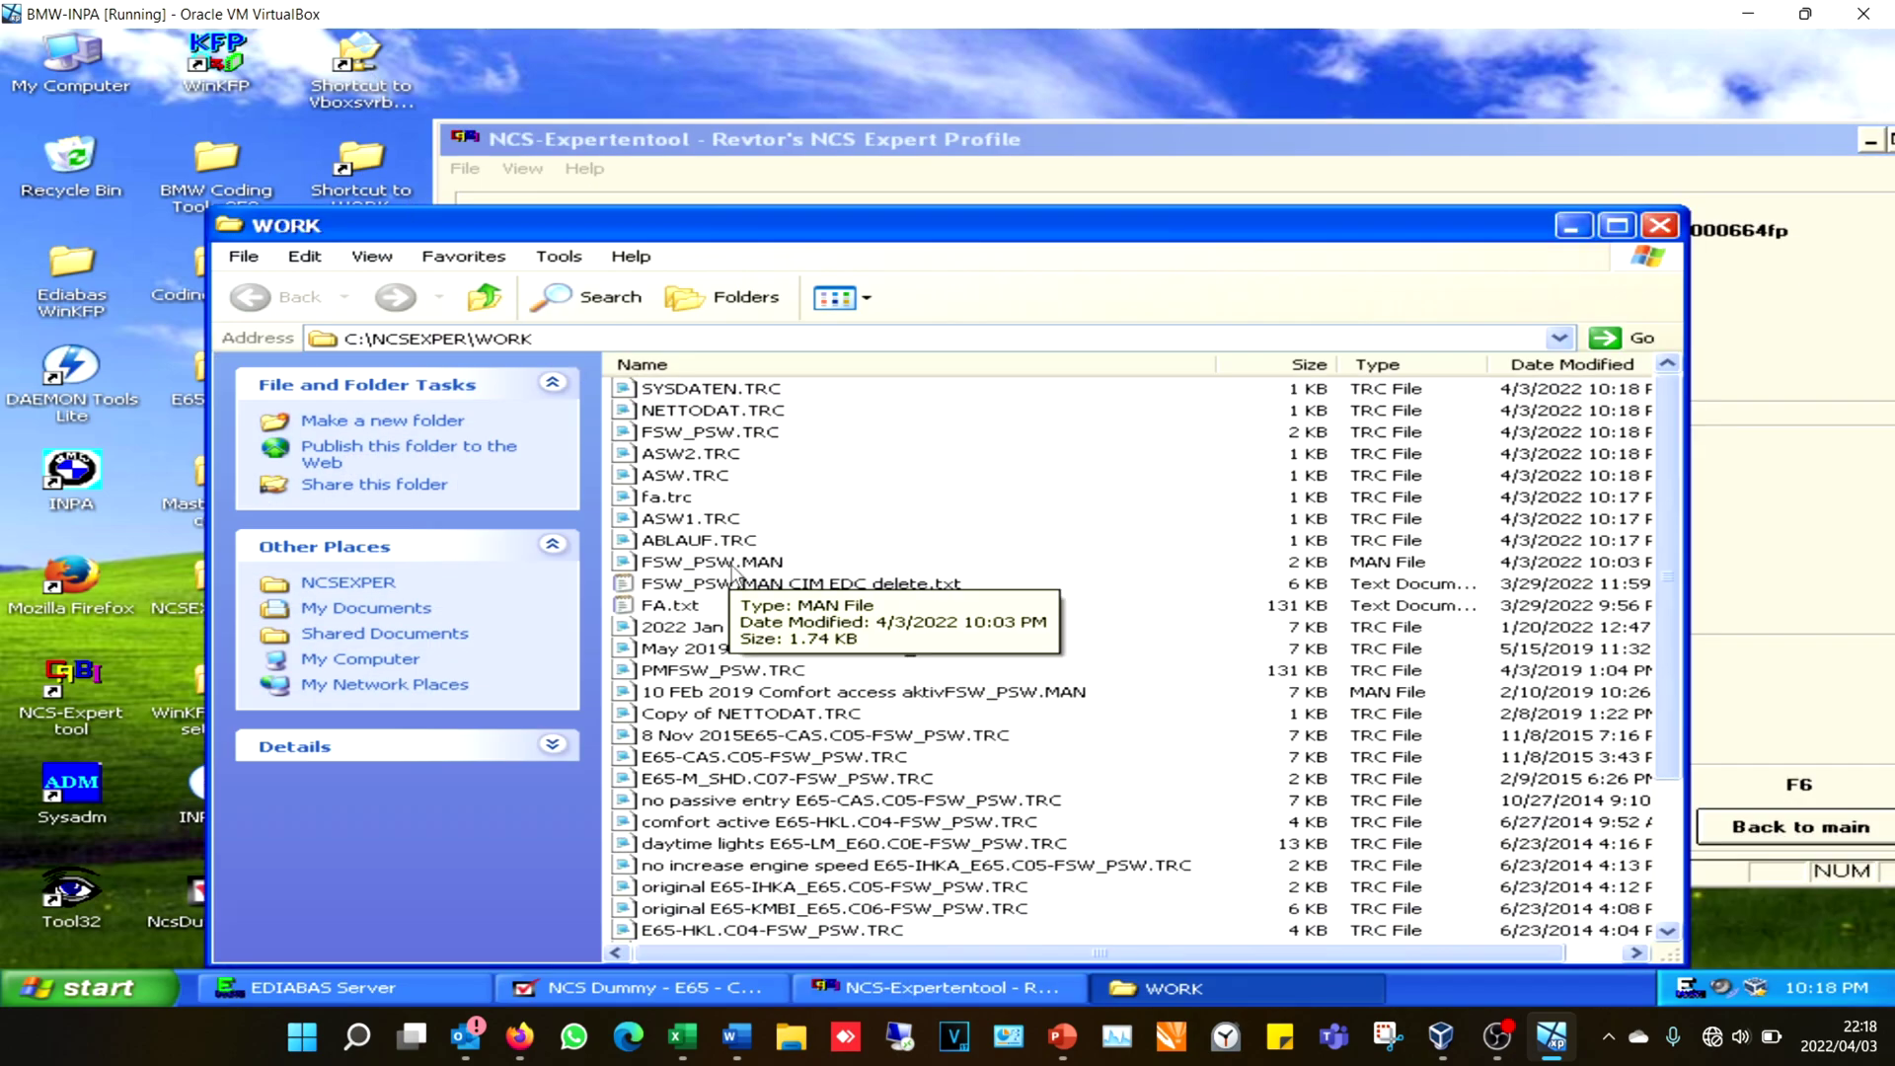
{"action": "double_click", "coordinate": [737, 435]}
Search the trace file for "edc", check the AUSSTATTUNG_EDC entry and any further matches, and close the file
{"action": "key", "text": "ctrl+f"}
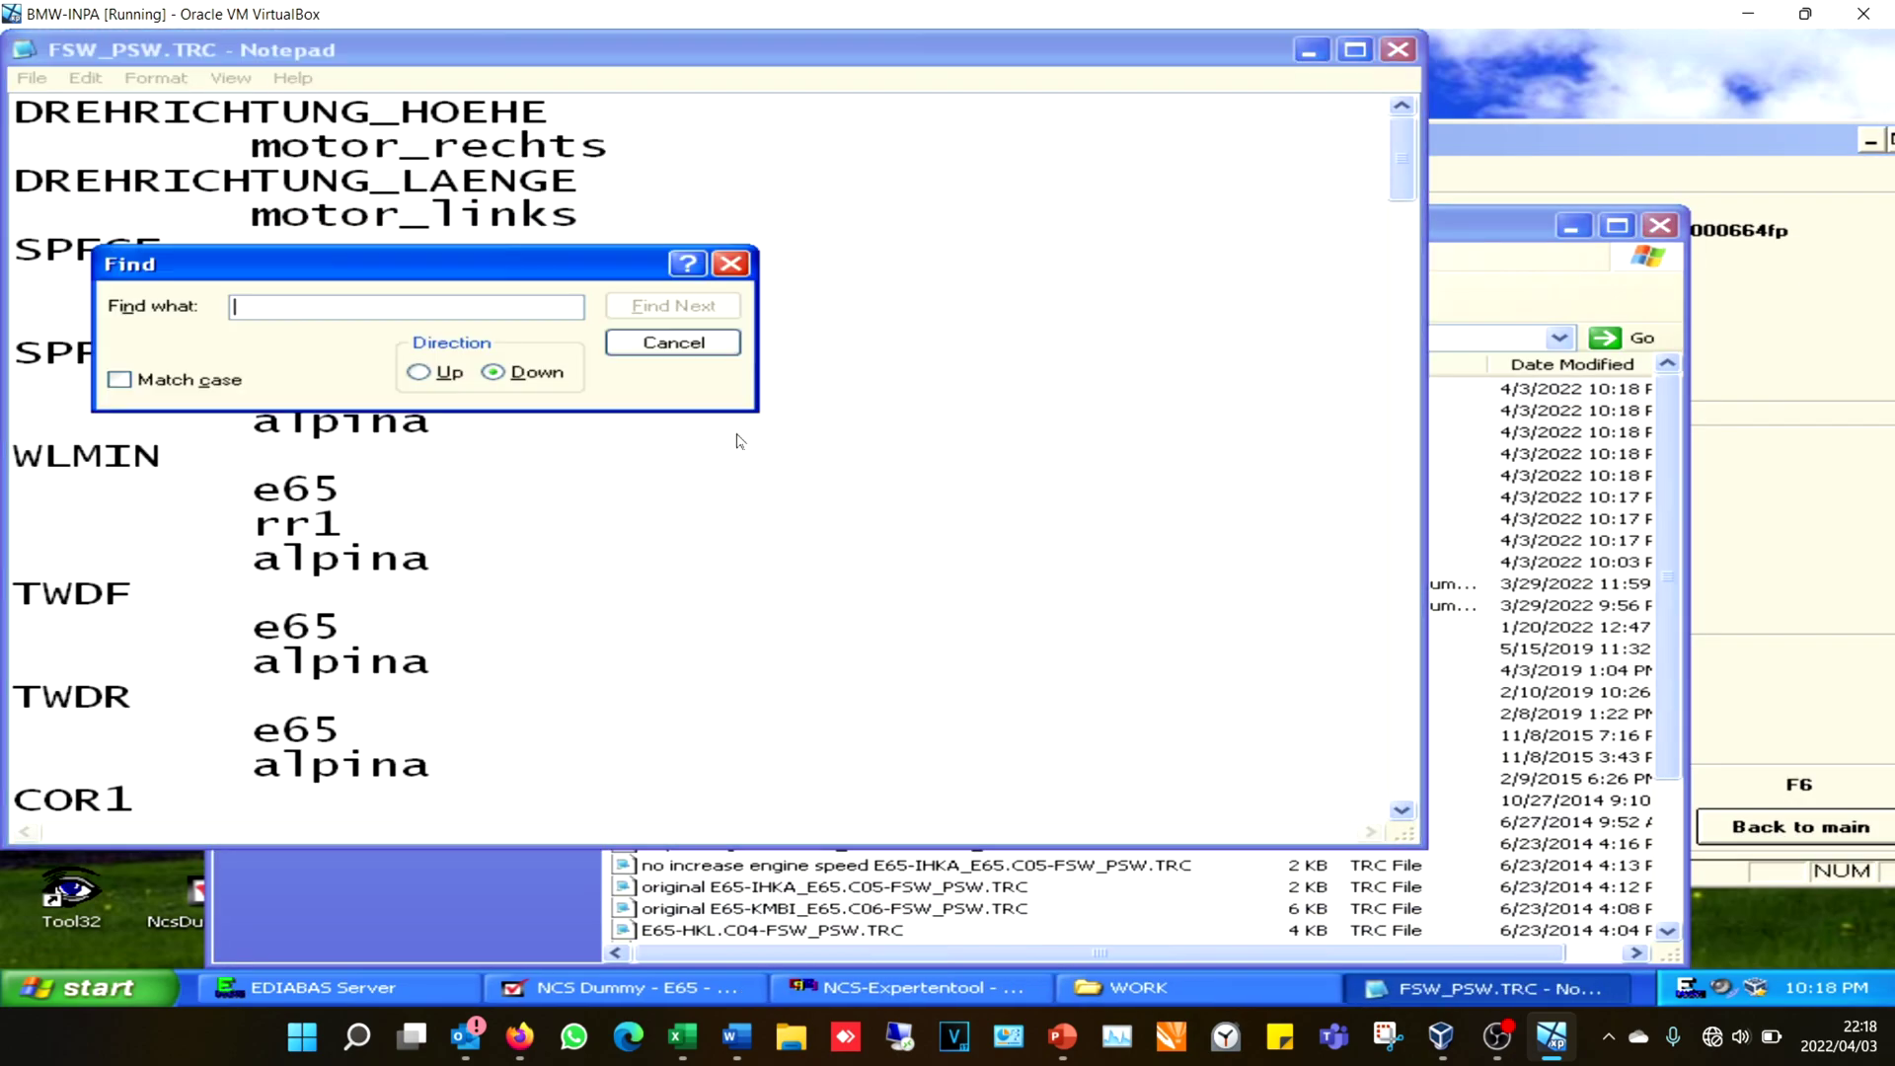
{"action": "type", "text": "edc"}
{"action": "key", "text": "Return"}
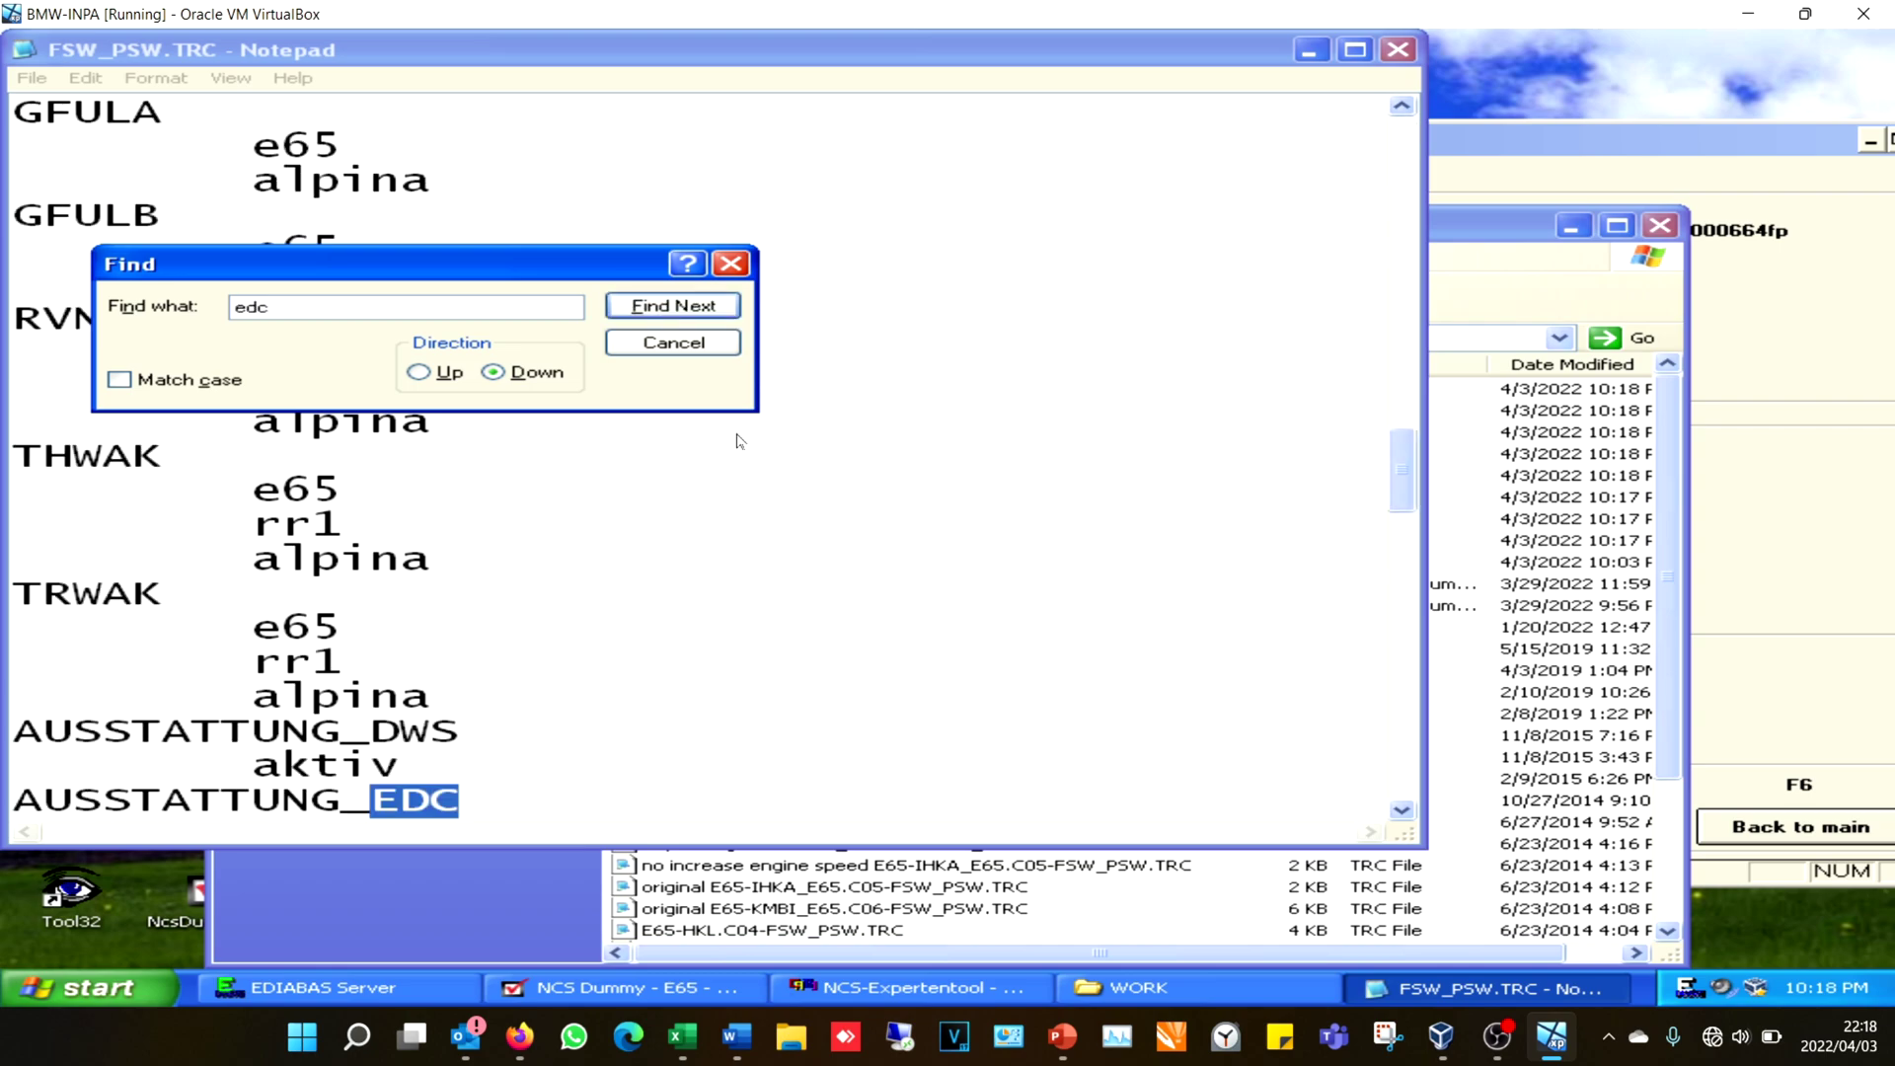
{"action": "left_click", "coordinate": [1402, 811]}
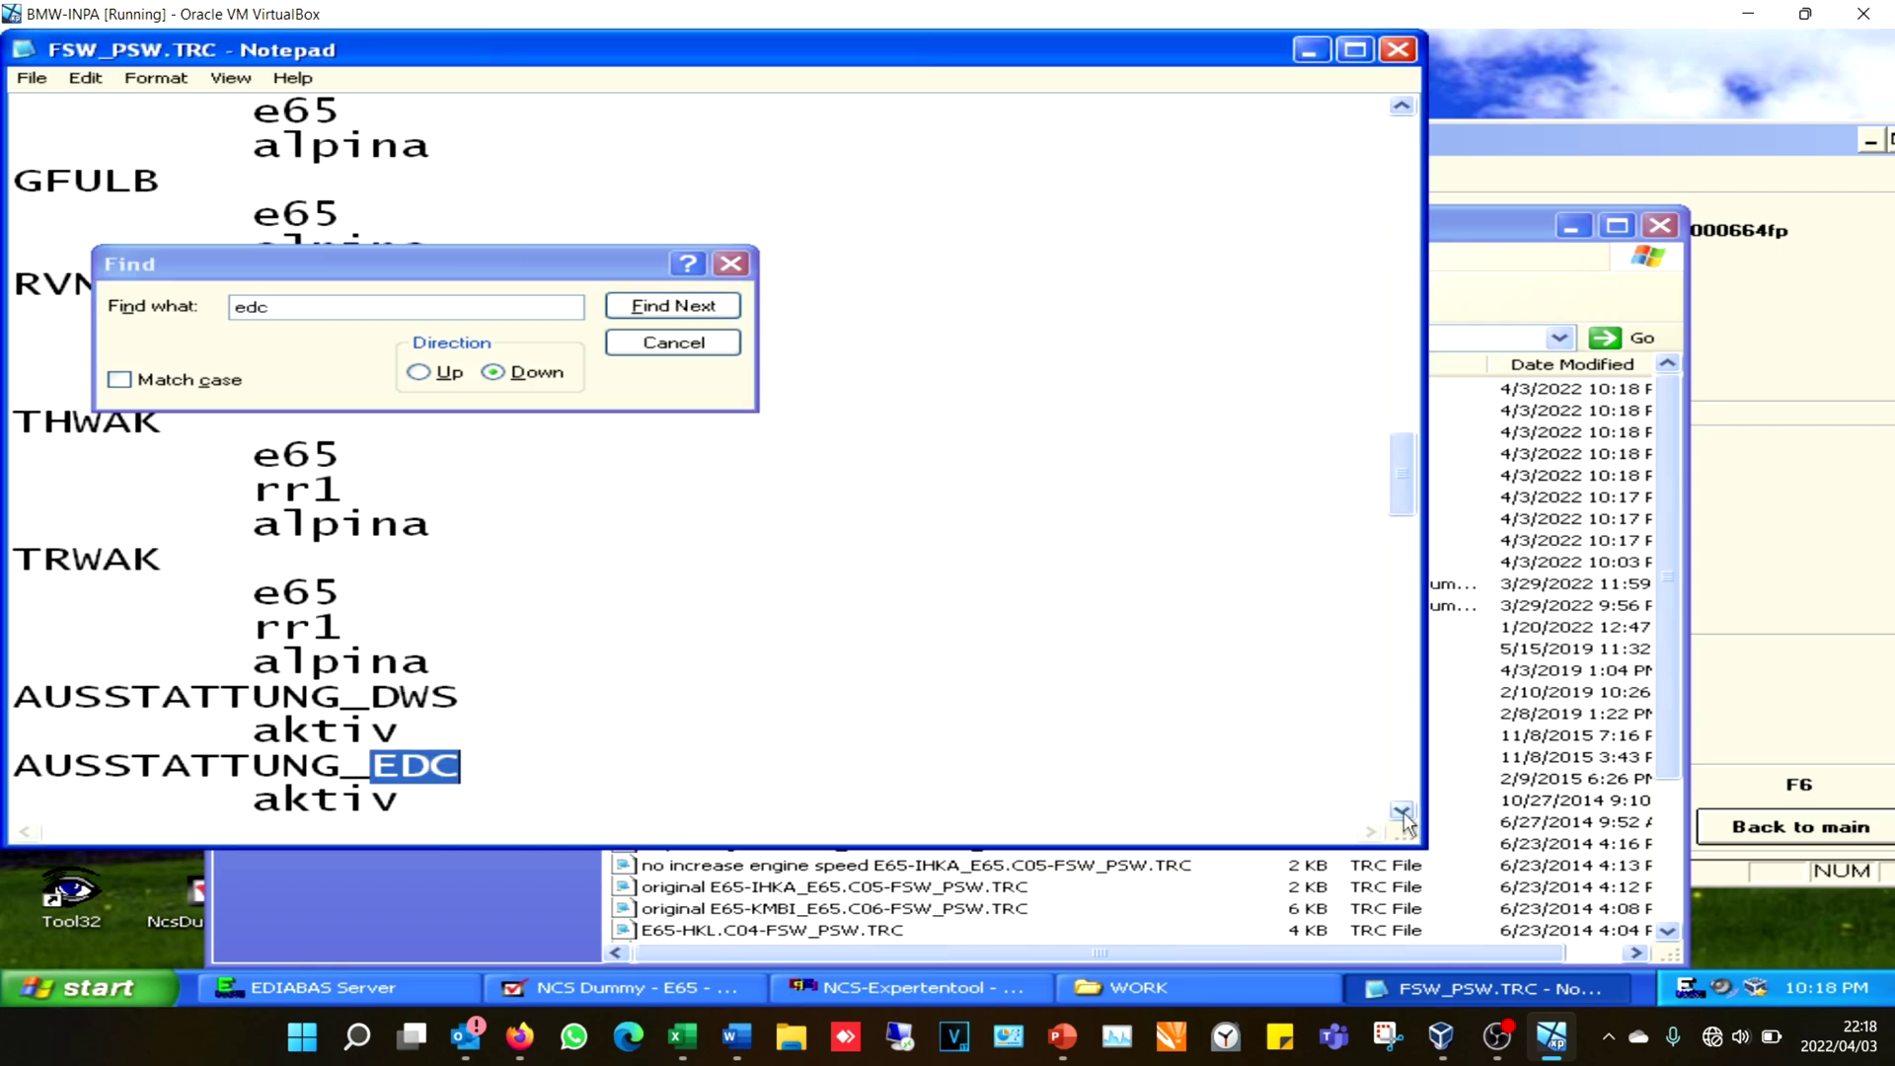
{"action": "left_click", "coordinate": [1402, 810]}
{"action": "left_click", "coordinate": [1402, 810]}
{"action": "left_click", "coordinate": [1402, 810]}
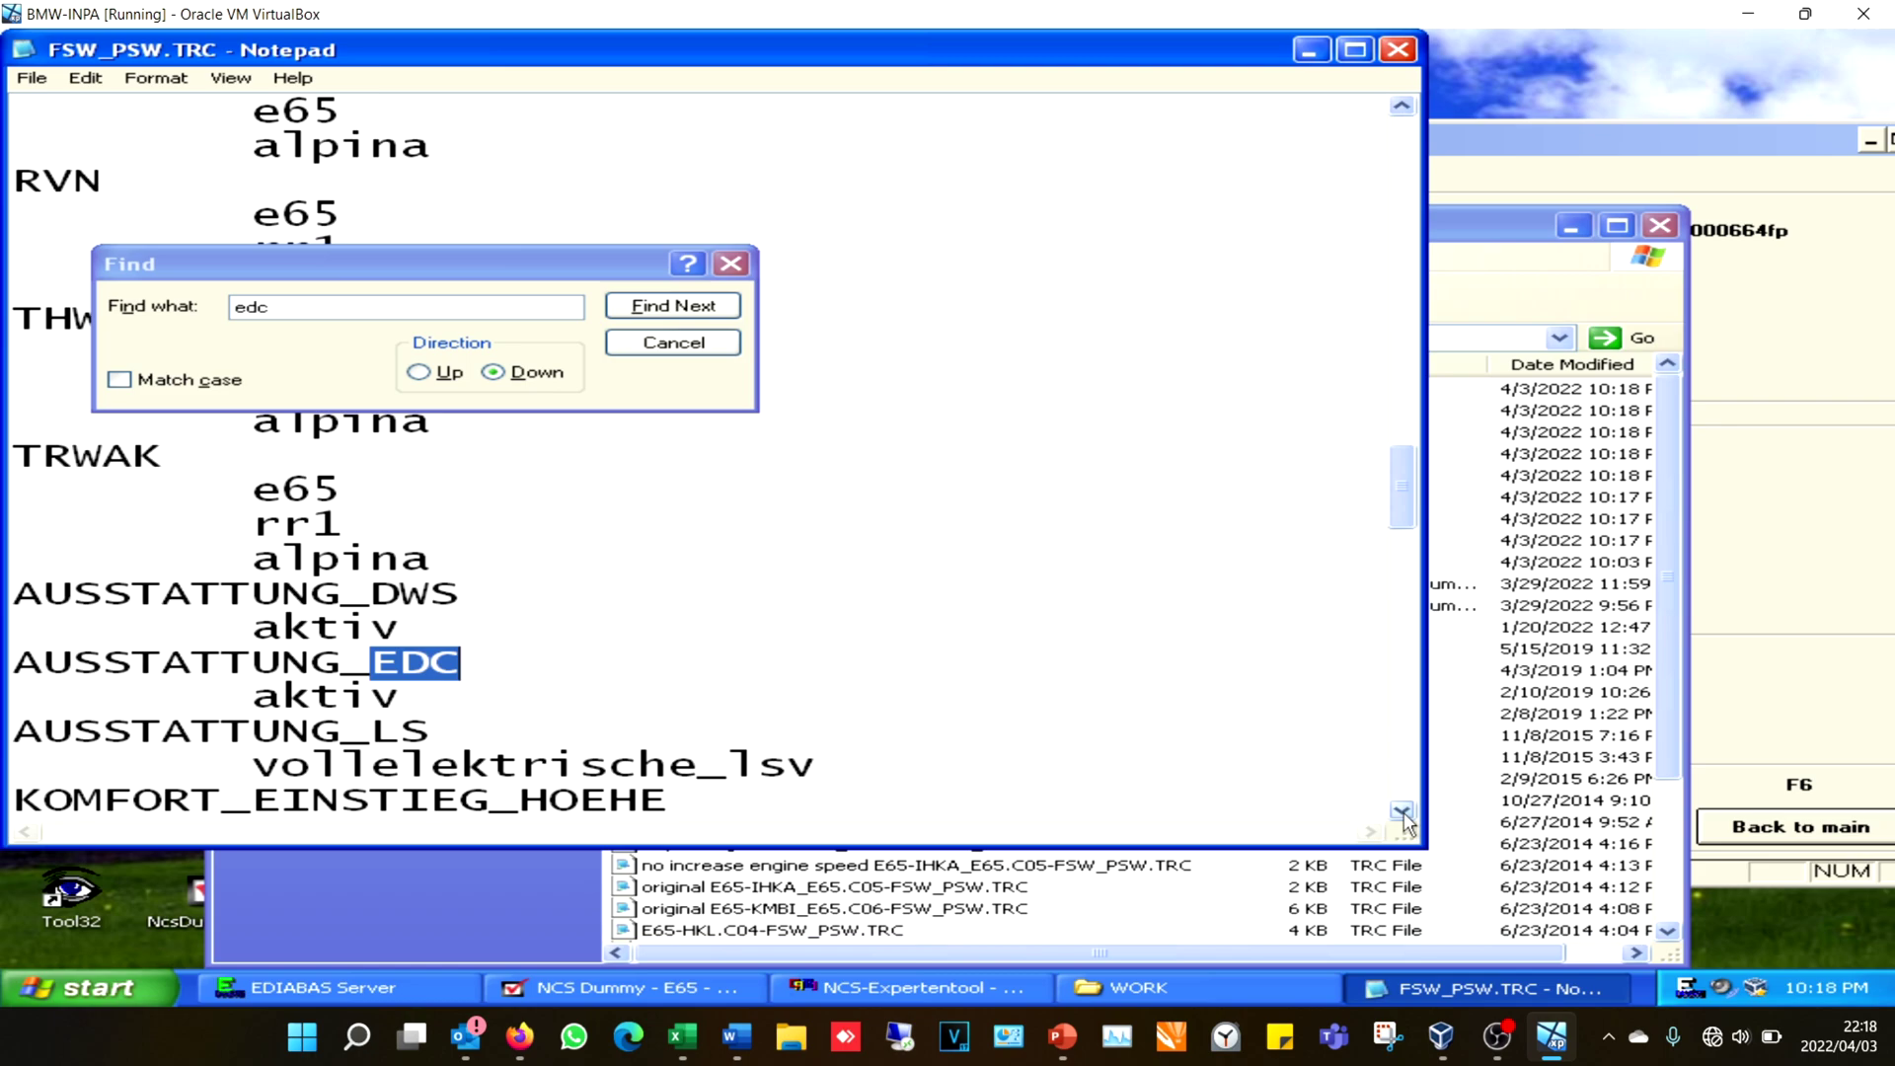
{"action": "left_click", "coordinate": [672, 307]}
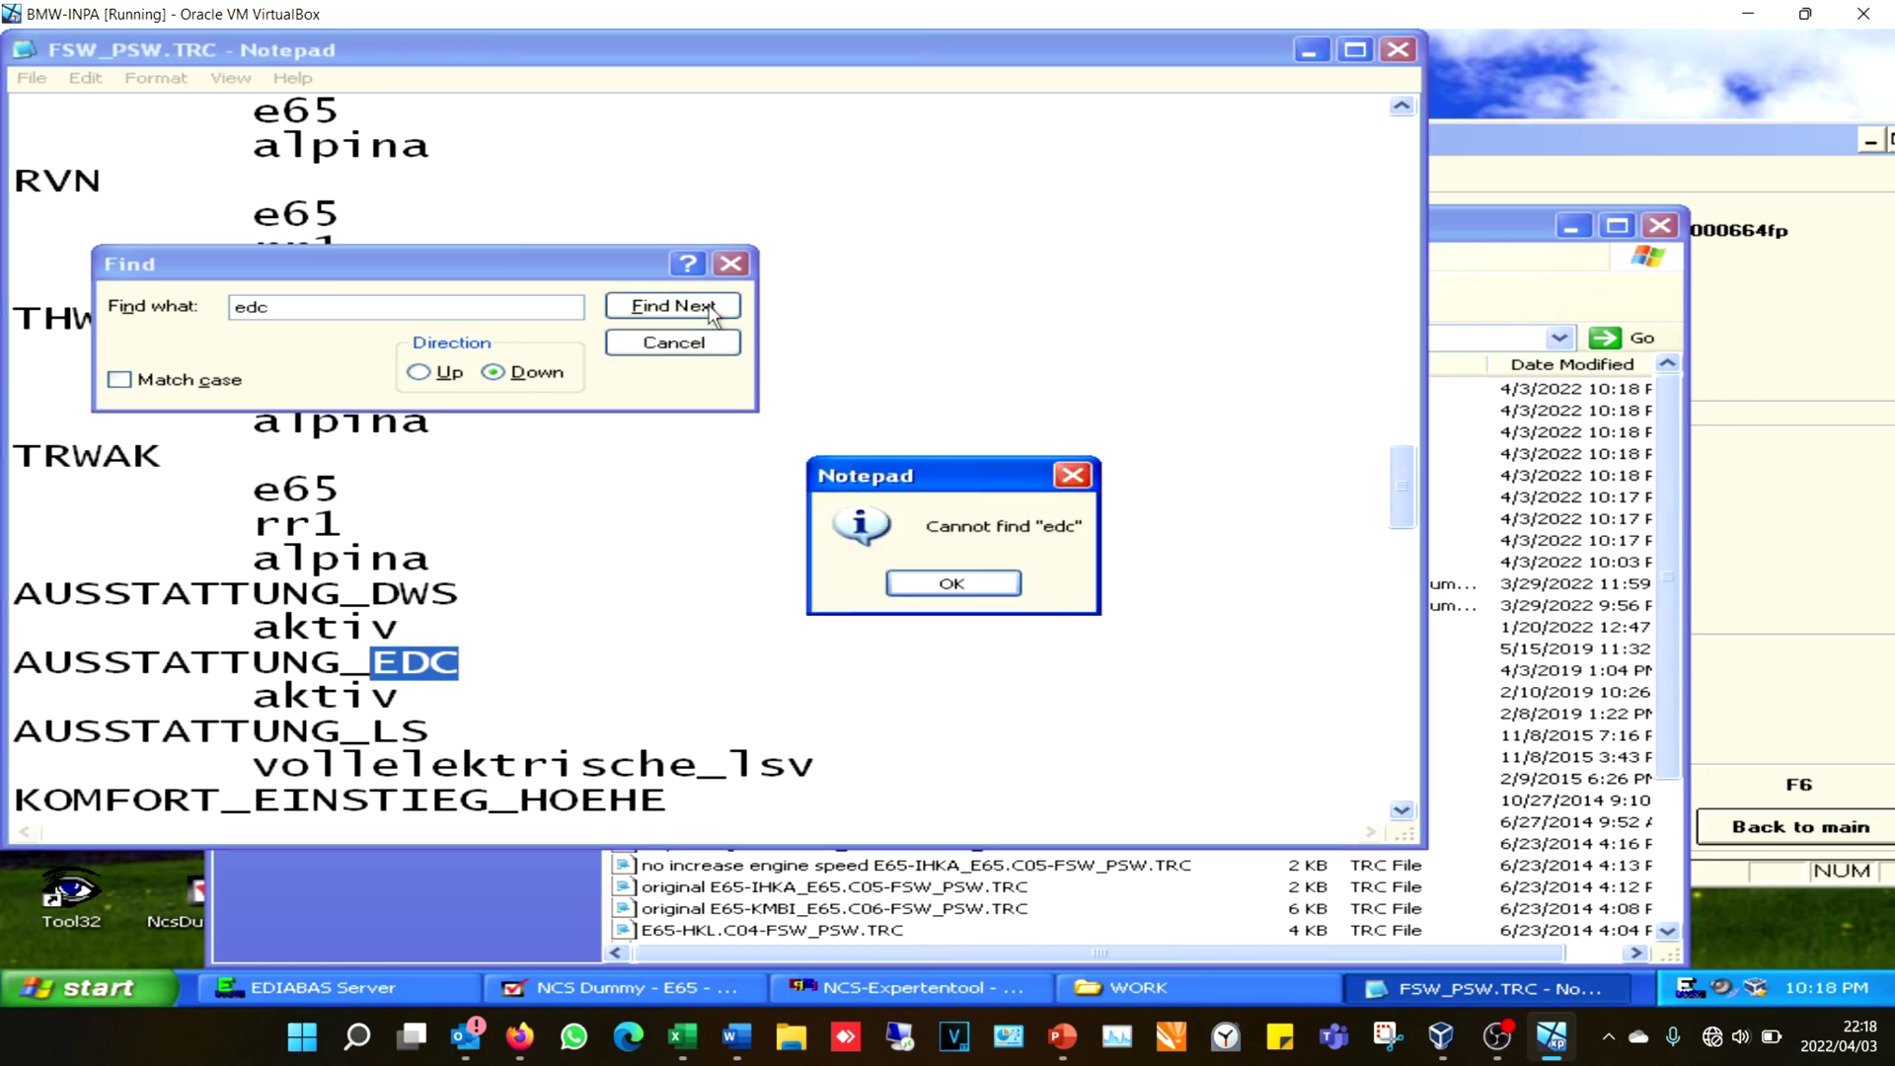
{"action": "left_click", "coordinate": [916, 584]}
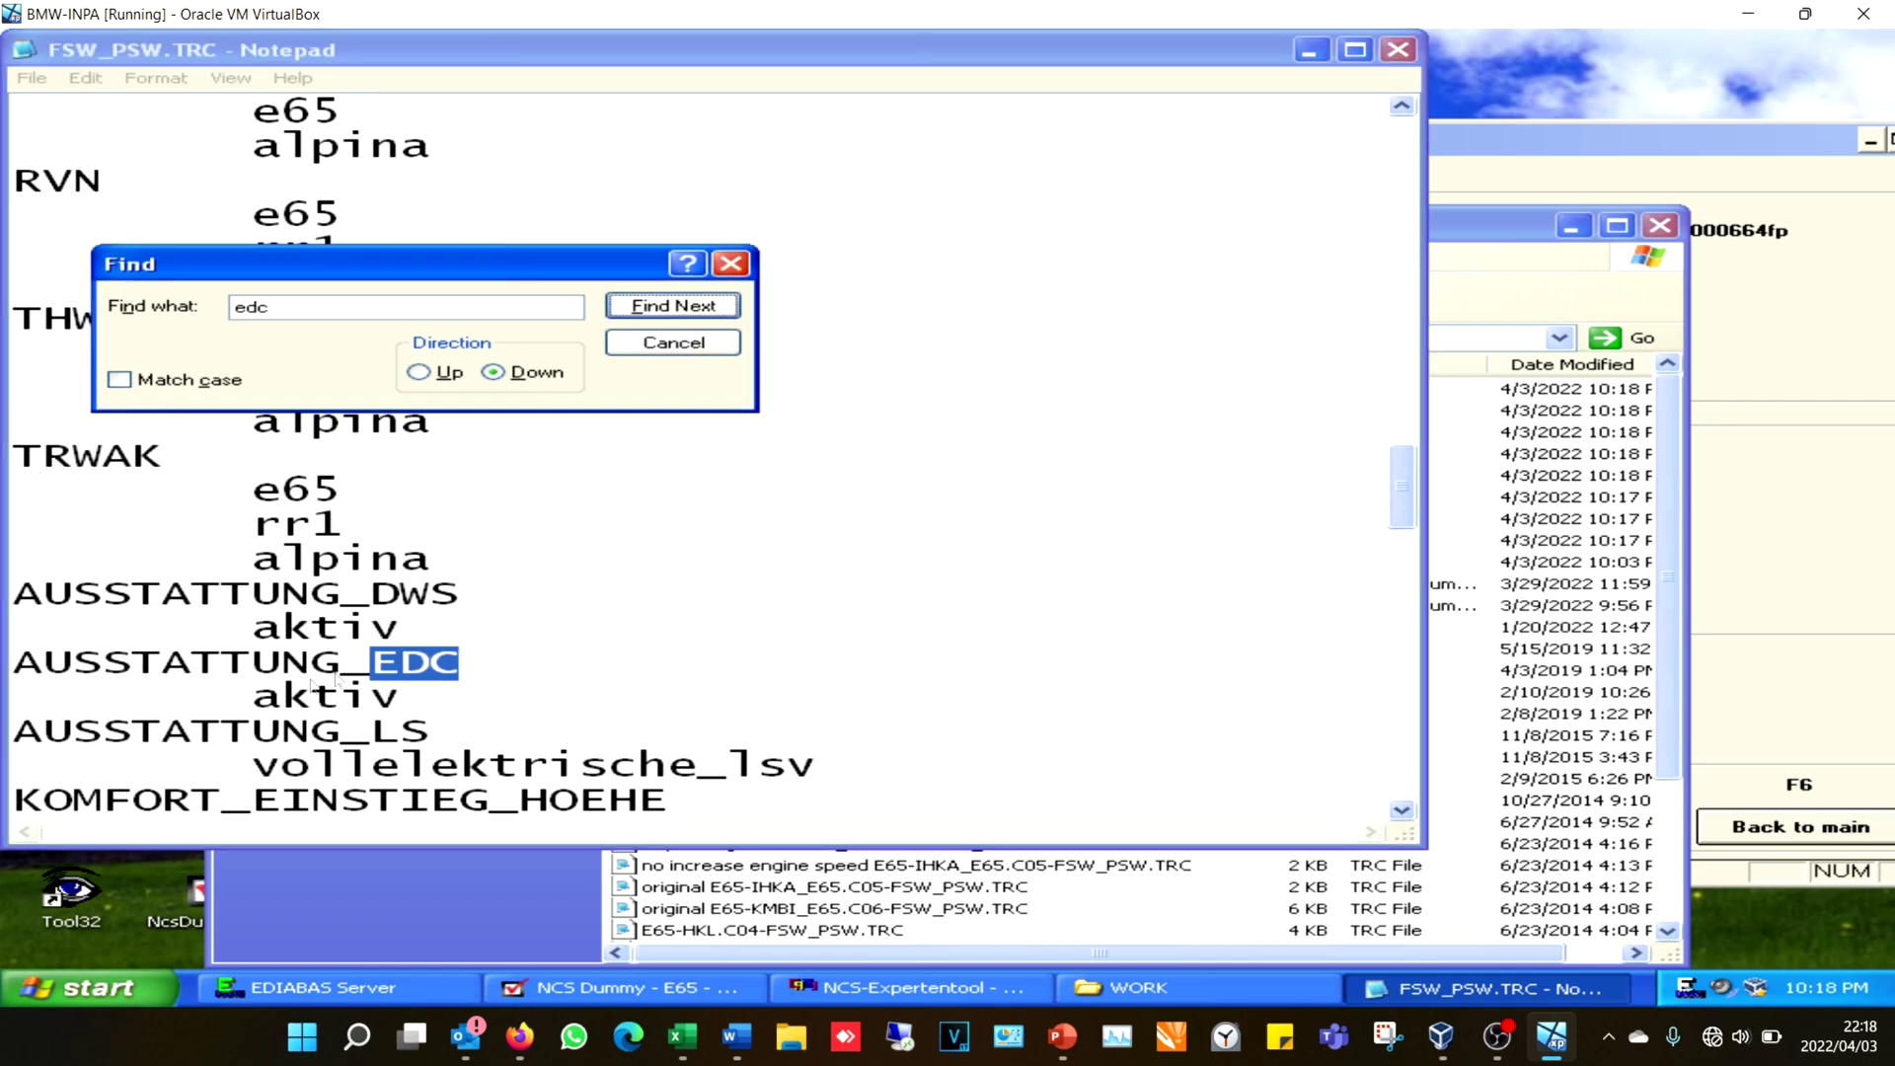
{"action": "left_click_drag", "start_coordinate": [441, 277], "coordinate": [663, 375]}
{"action": "left_click", "coordinate": [1398, 50]}
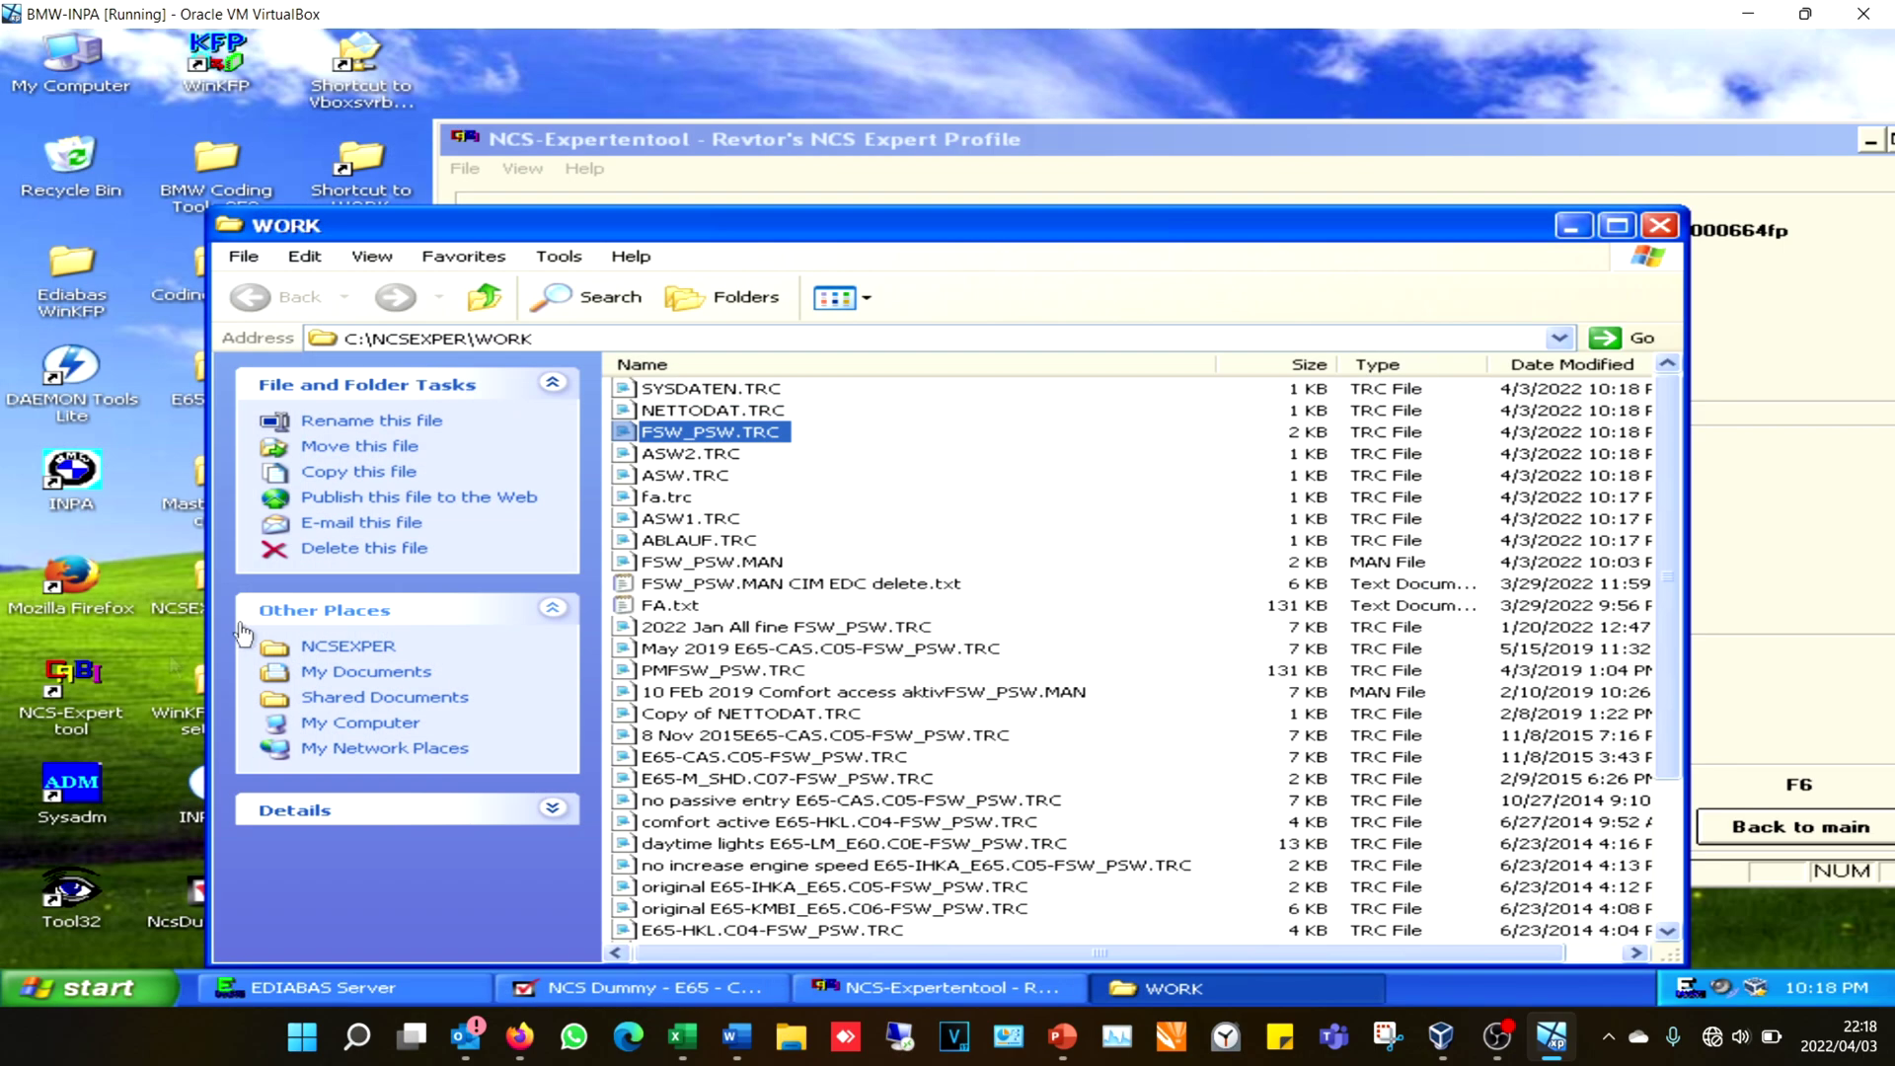
Launch another NCS Dummy window and choose module CIM.C03 for the E65 chassis
{"action": "double_click", "coordinate": [197, 889]}
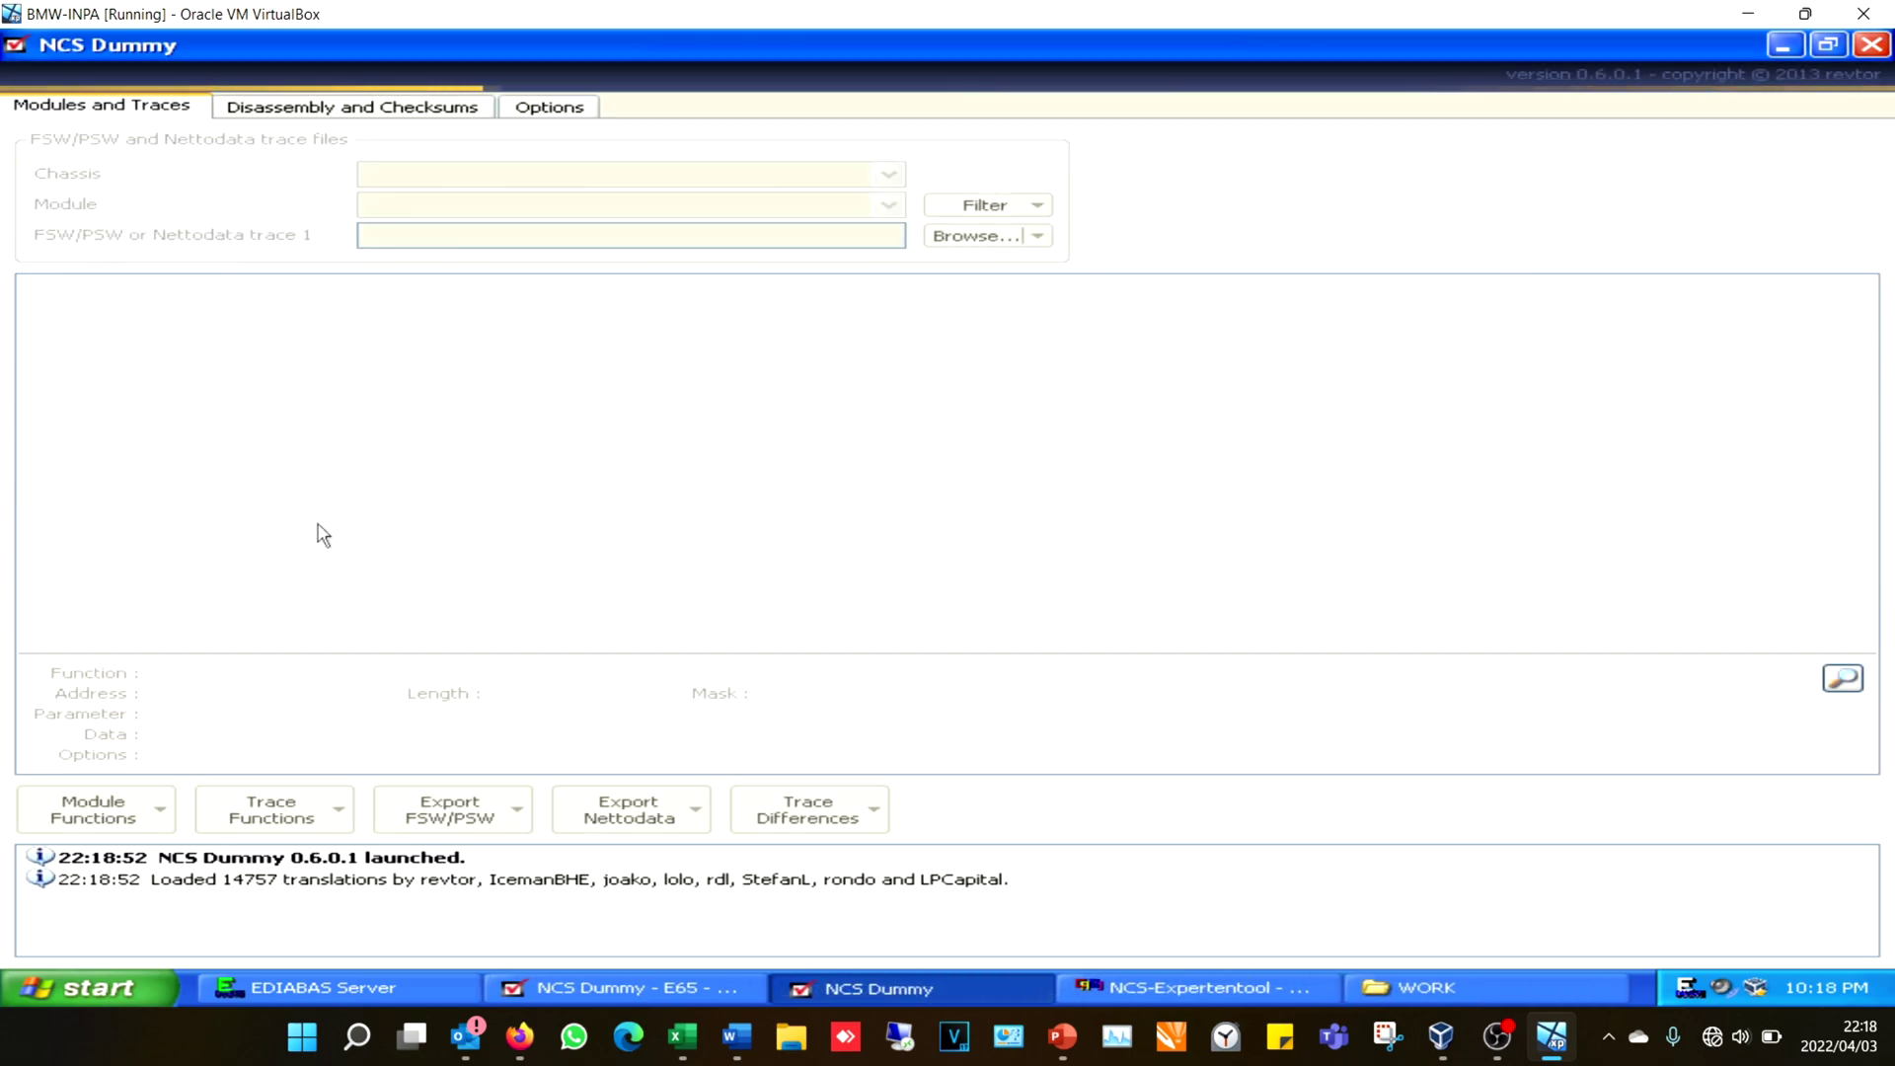
{"action": "left_click", "coordinate": [889, 204]}
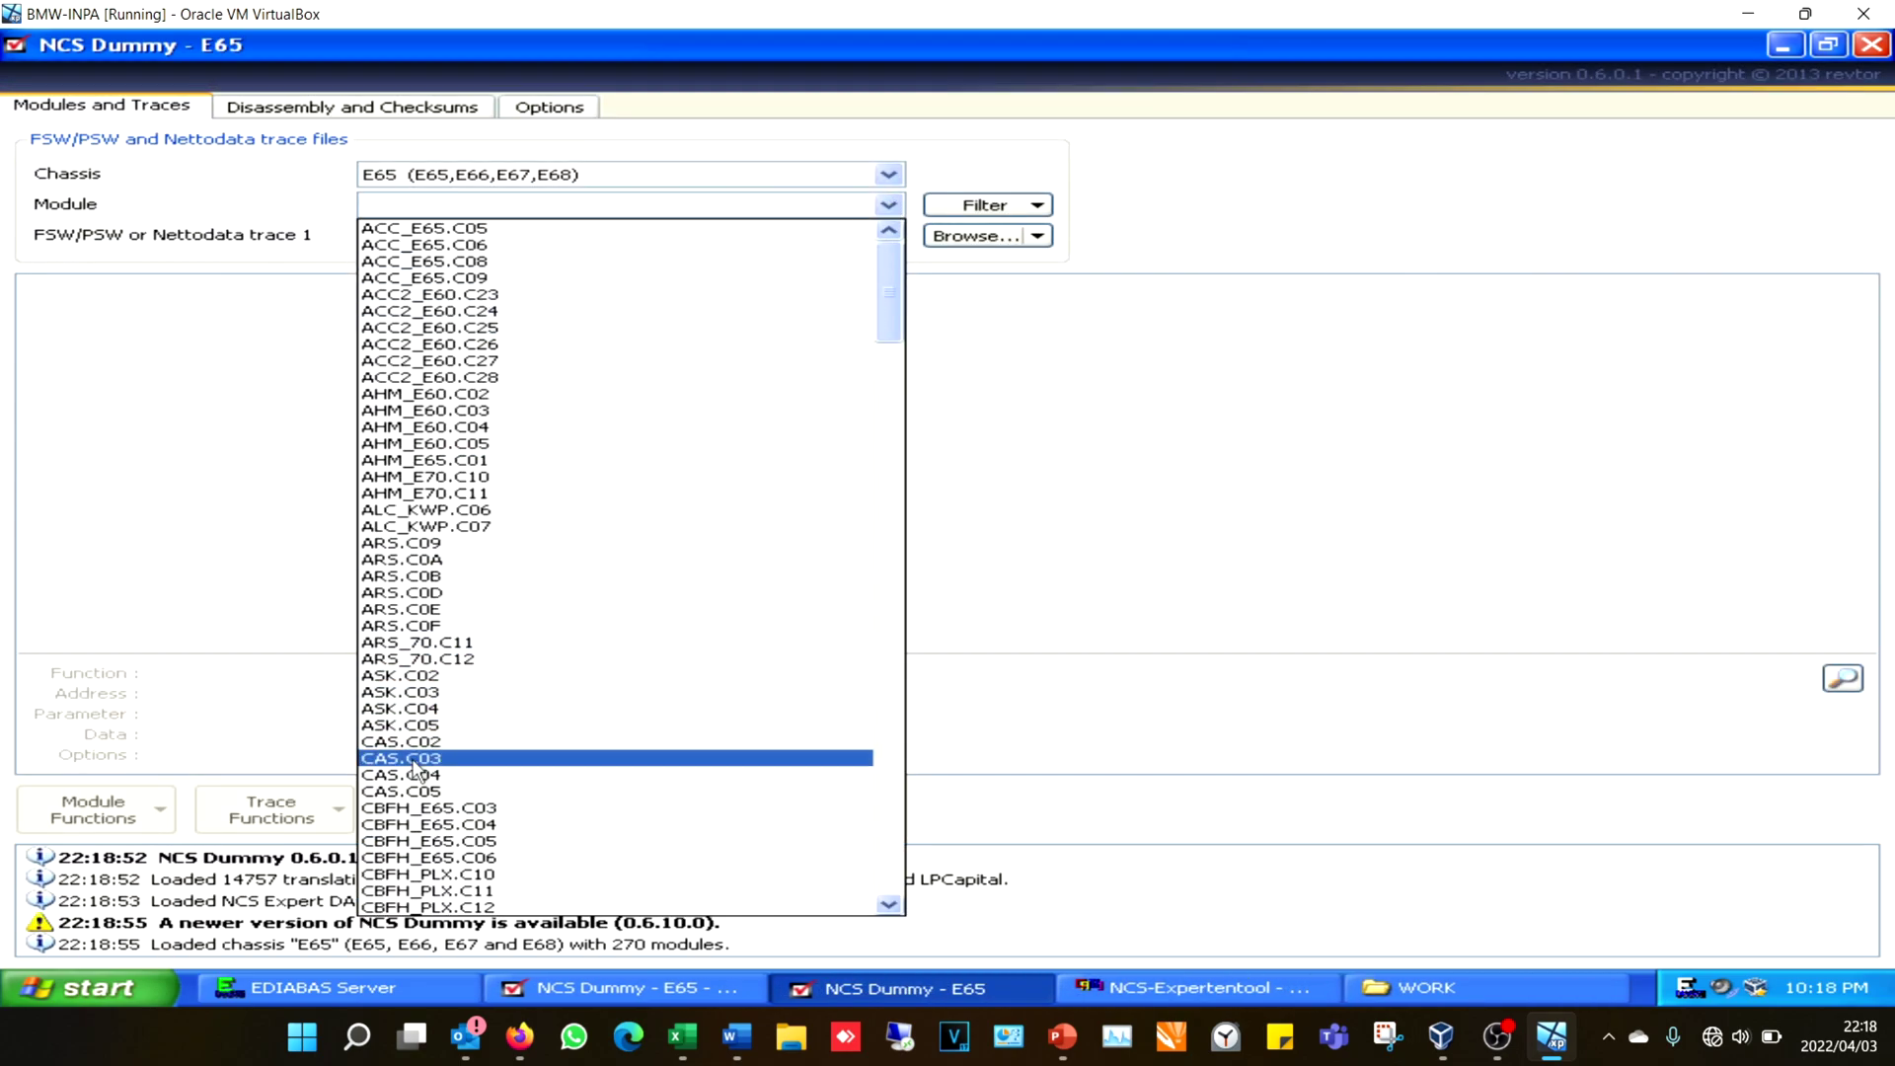
{"action": "scroll", "coordinate": [415, 780], "scroll_direction": "down", "scroll_amount": 11}
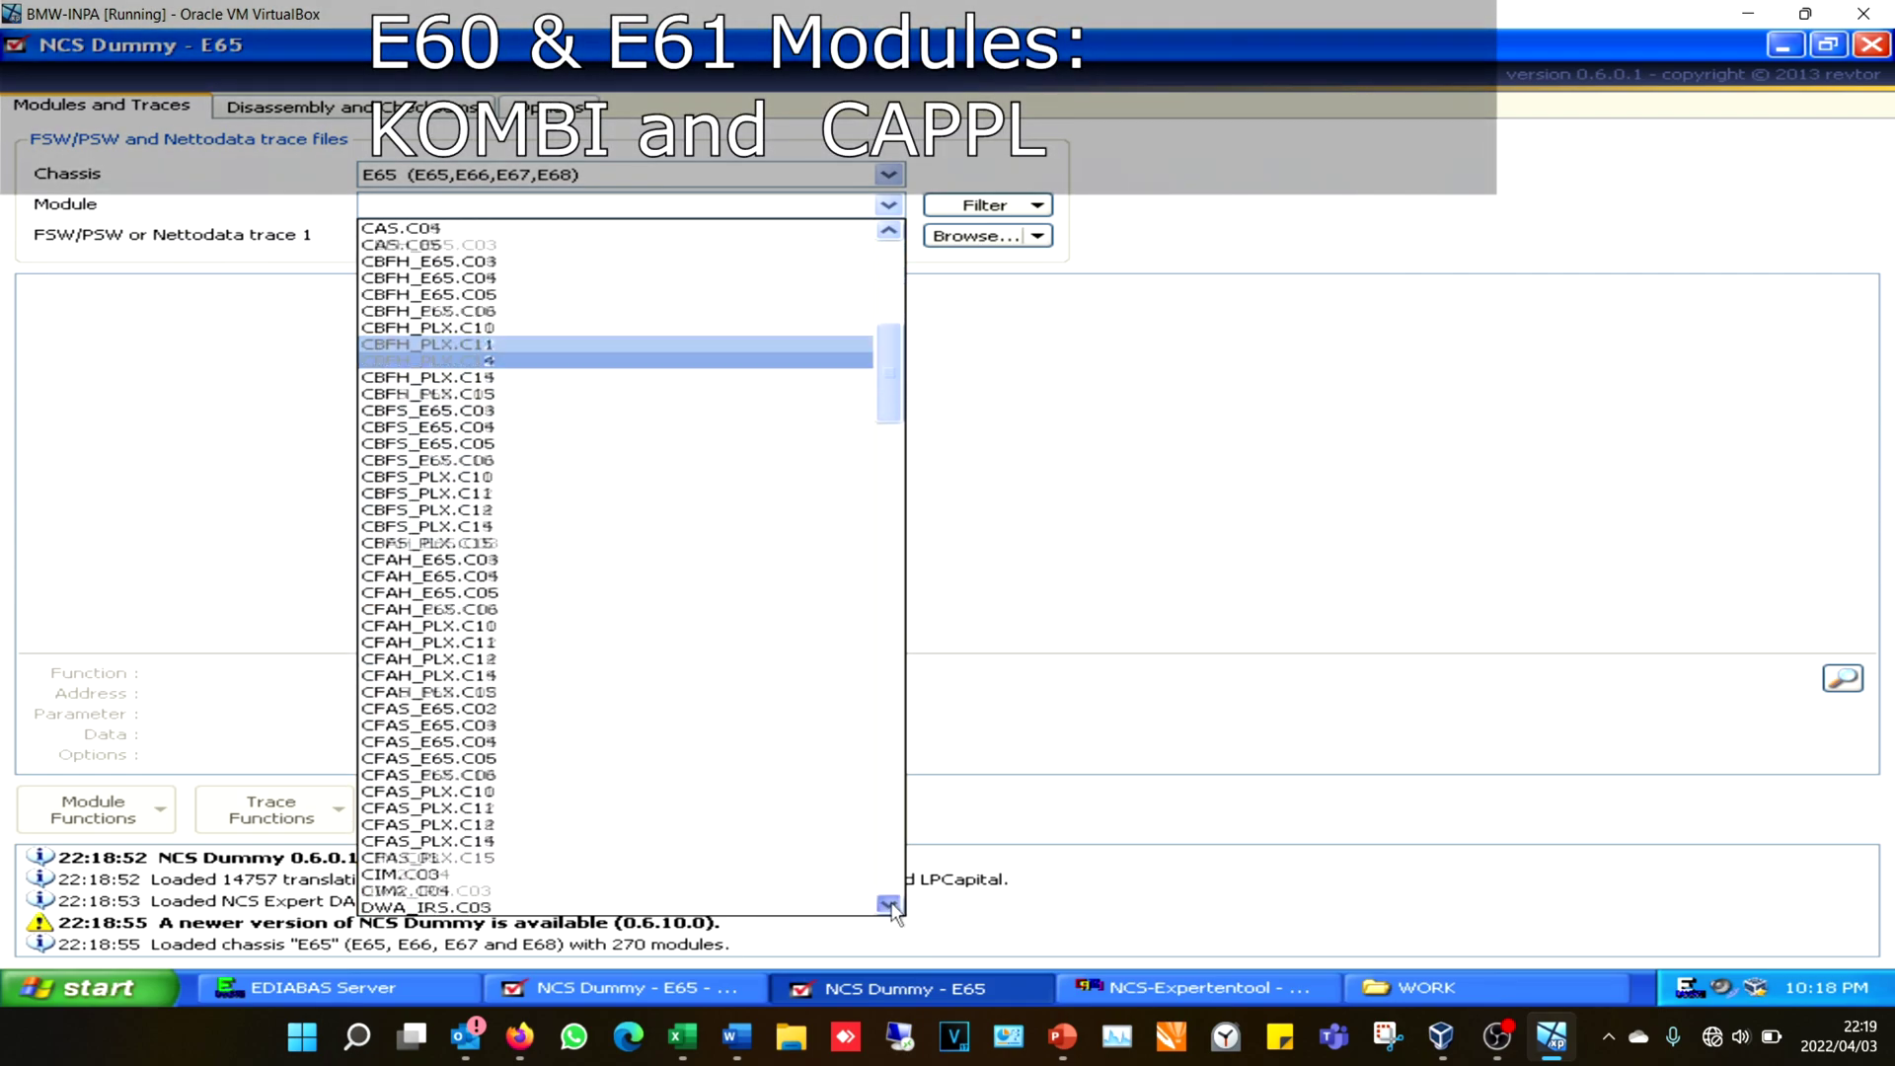
{"action": "scroll", "coordinate": [891, 910], "scroll_direction": "down", "scroll_amount": 4}
{"action": "left_click", "coordinate": [425, 693]}
Load the trace file FSW_PSW.TRC from the WORK folder and switch the module to CIM2.C04
{"action": "left_click", "coordinate": [964, 241]}
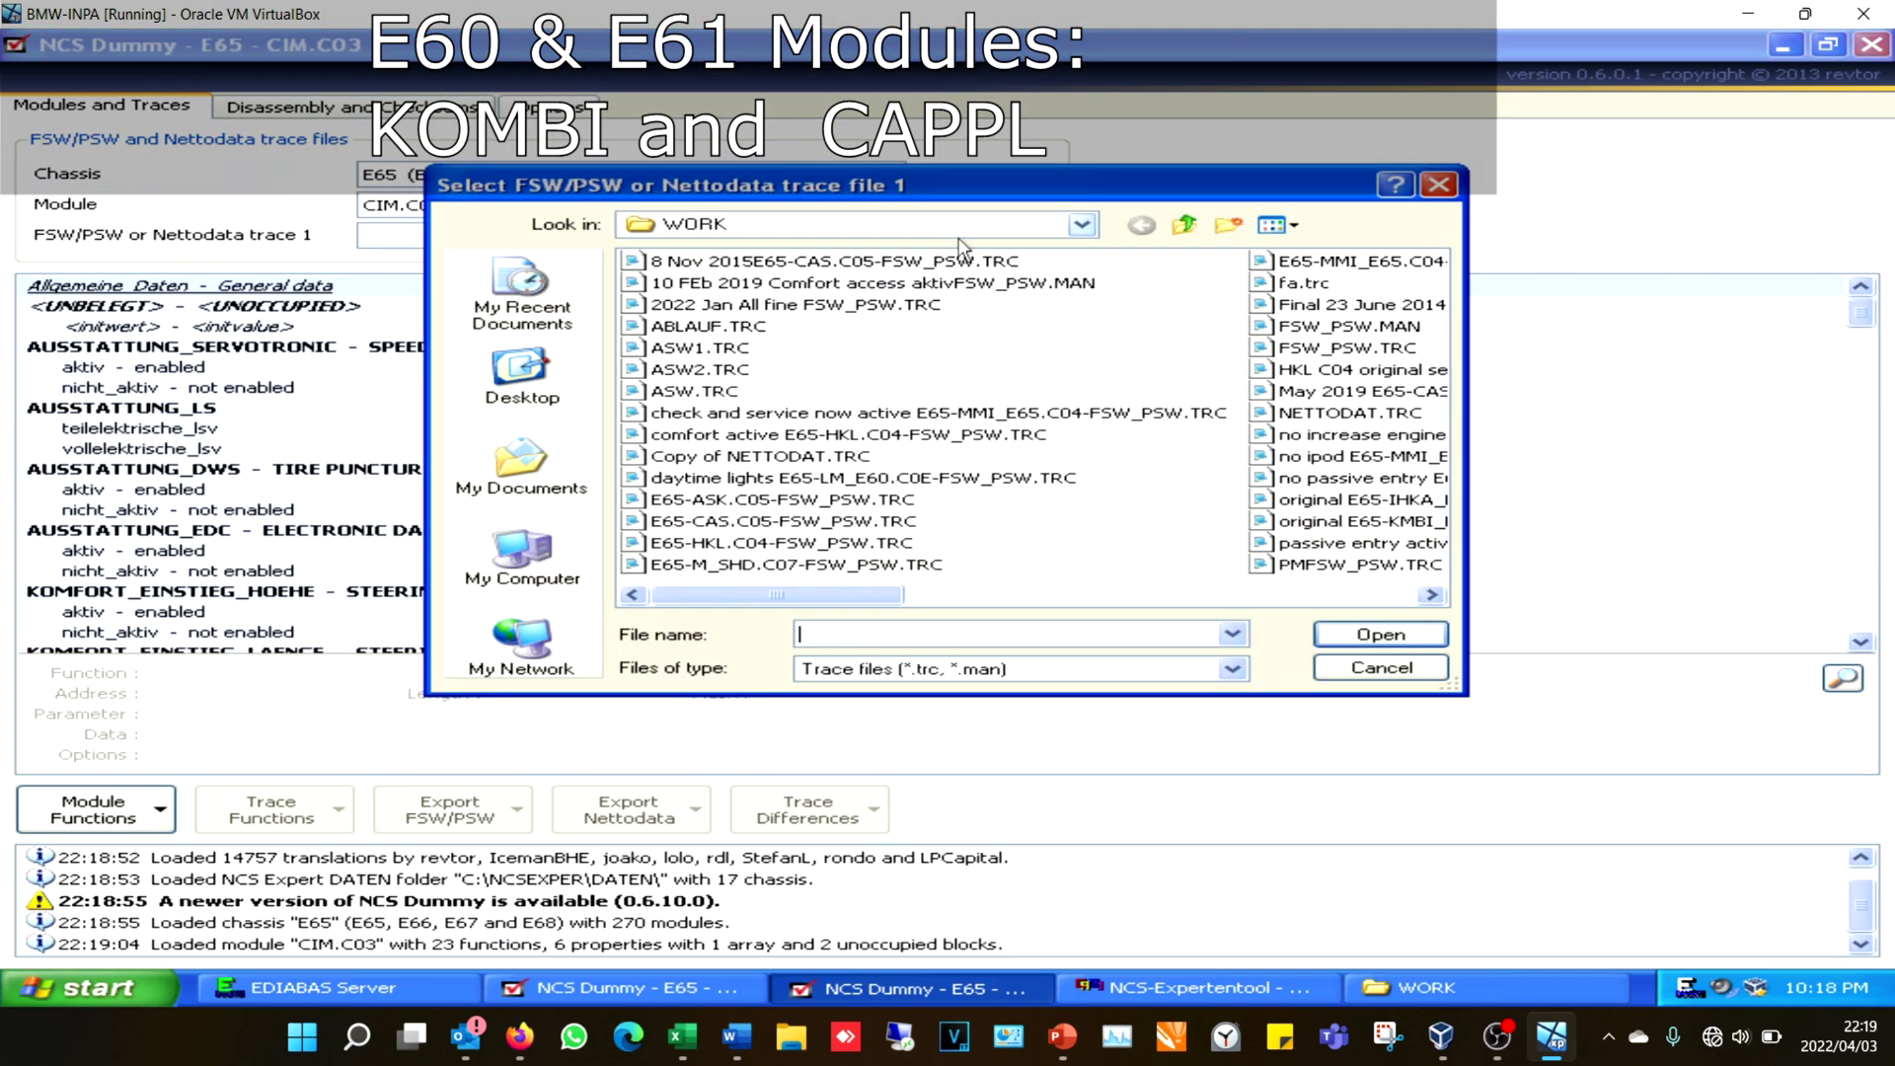
{"action": "double_click", "coordinate": [1382, 353]}
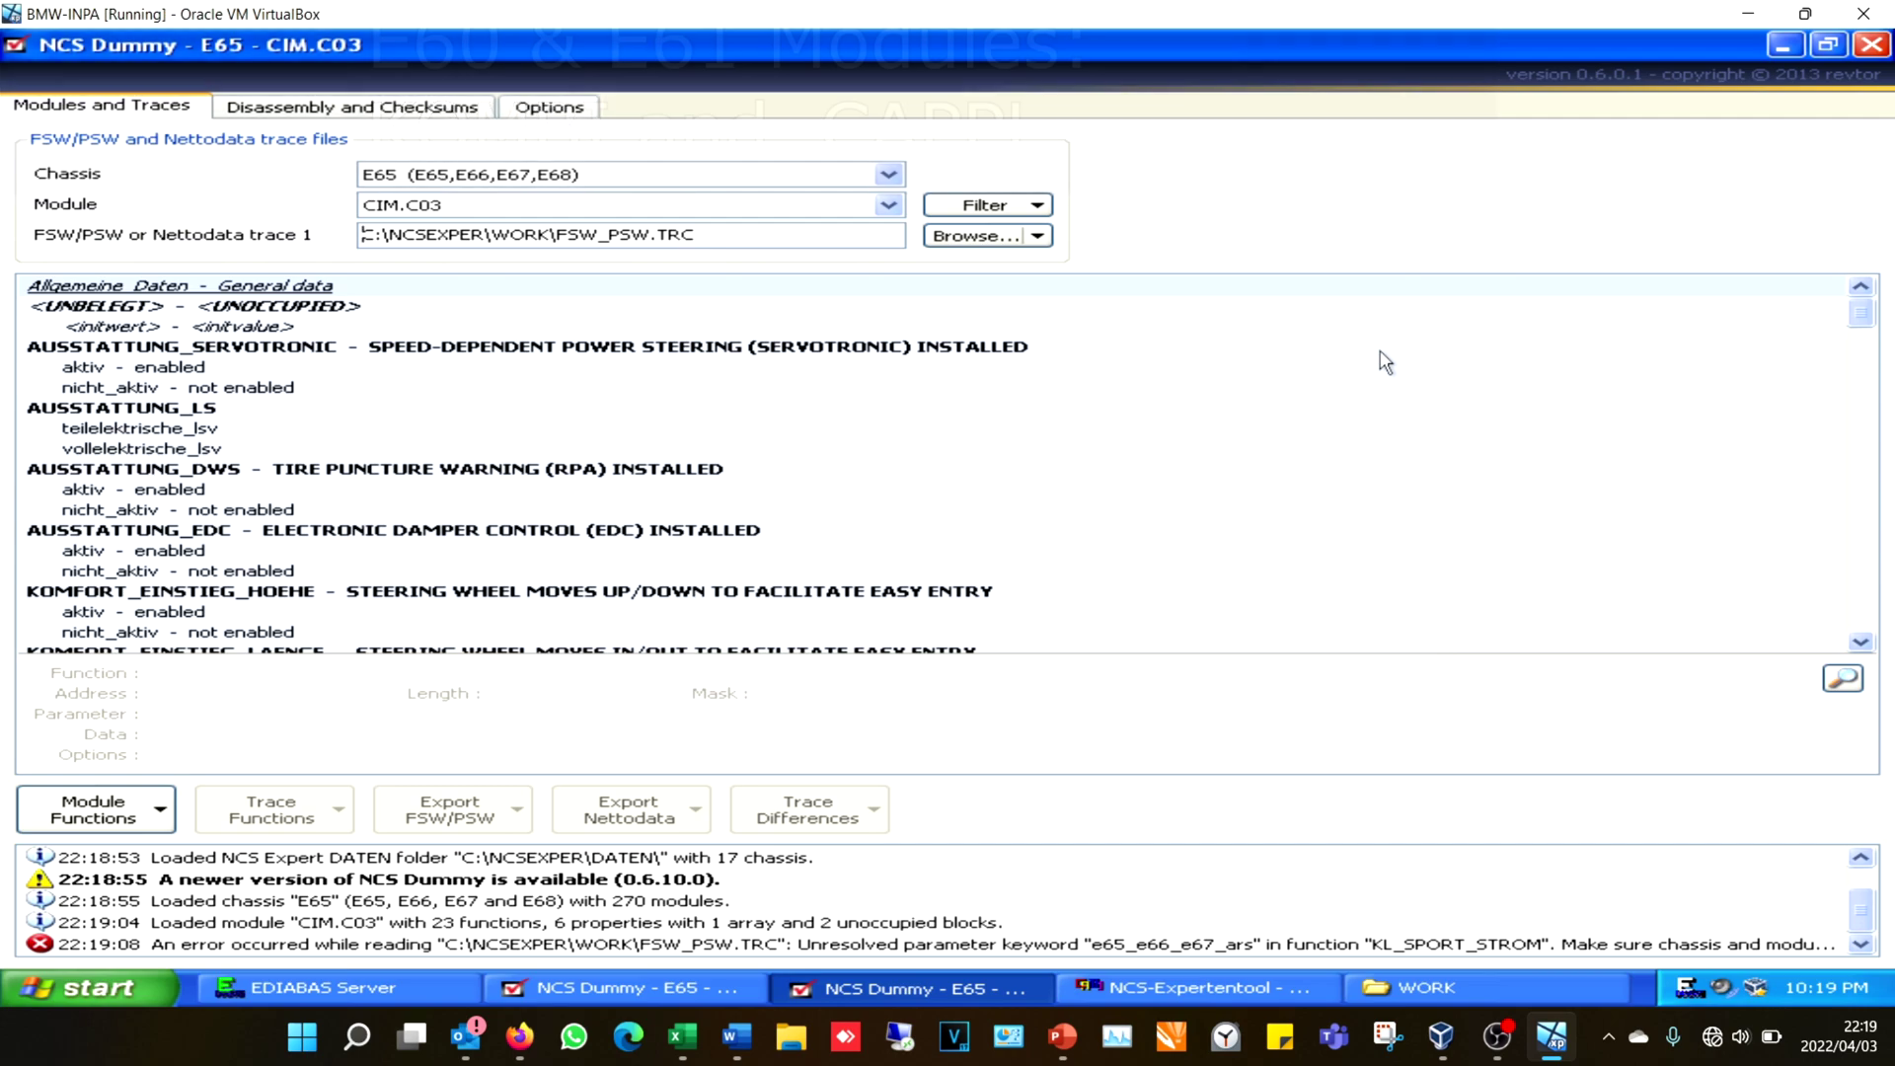
{"action": "left_click", "coordinate": [889, 205]}
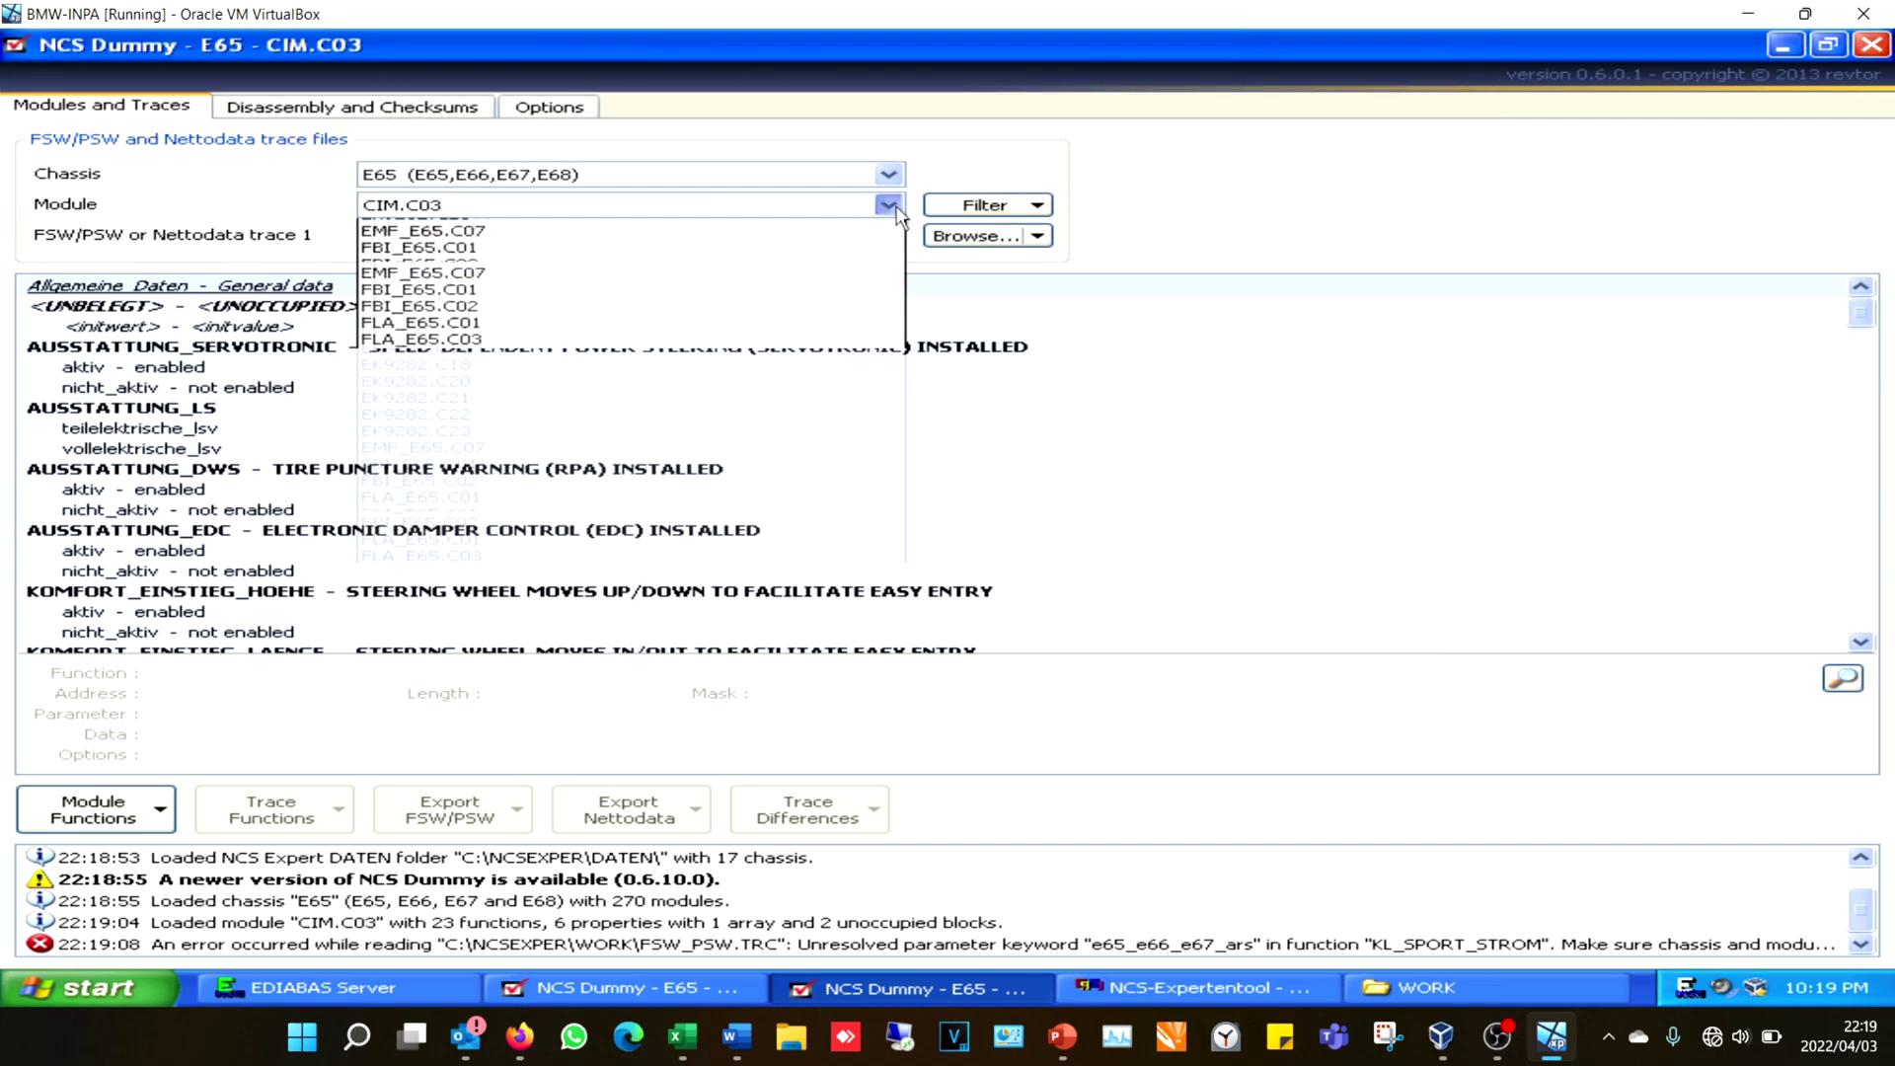
{"action": "left_click", "coordinate": [837, 245]}
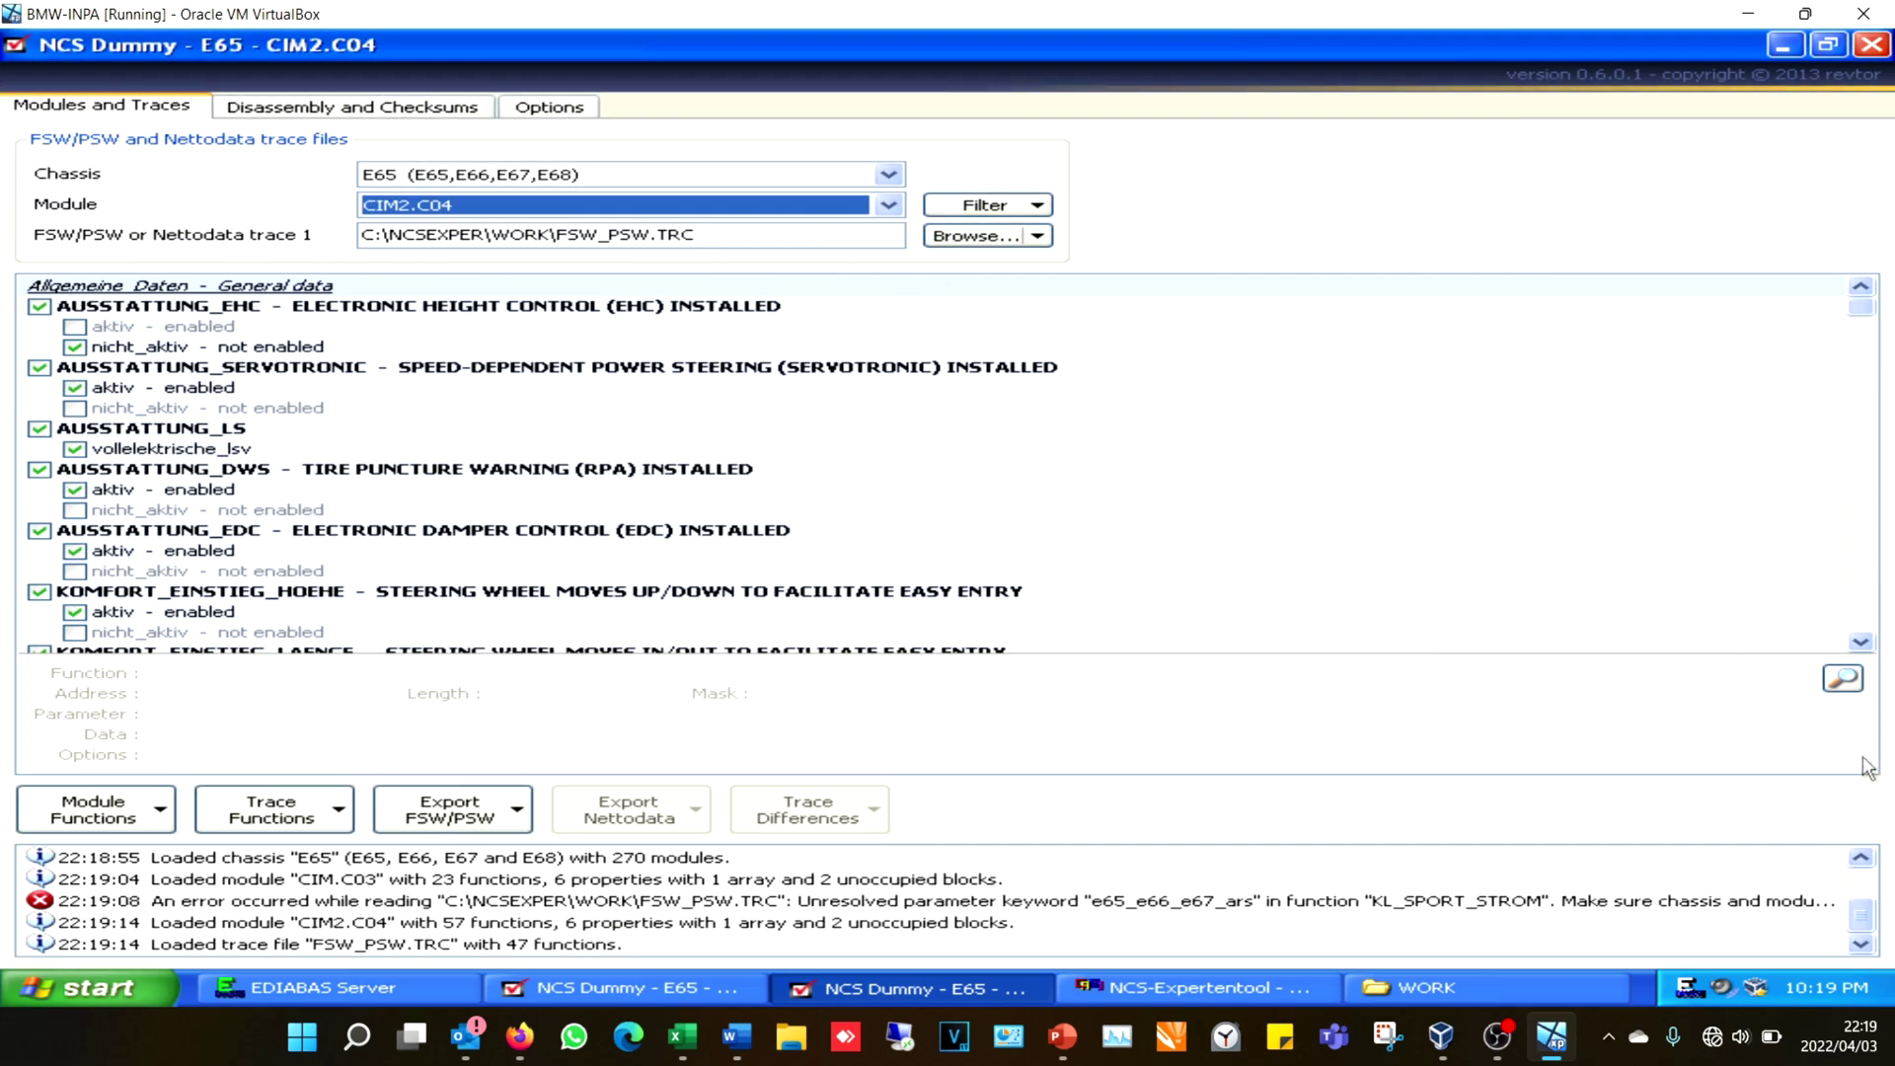
Find the keyword "edc" in the module functions and set AUSSTATTUNG_EDC to nicht_aktiv
{"action": "left_click", "coordinate": [1842, 679]}
{"action": "type", "text": "edc"}
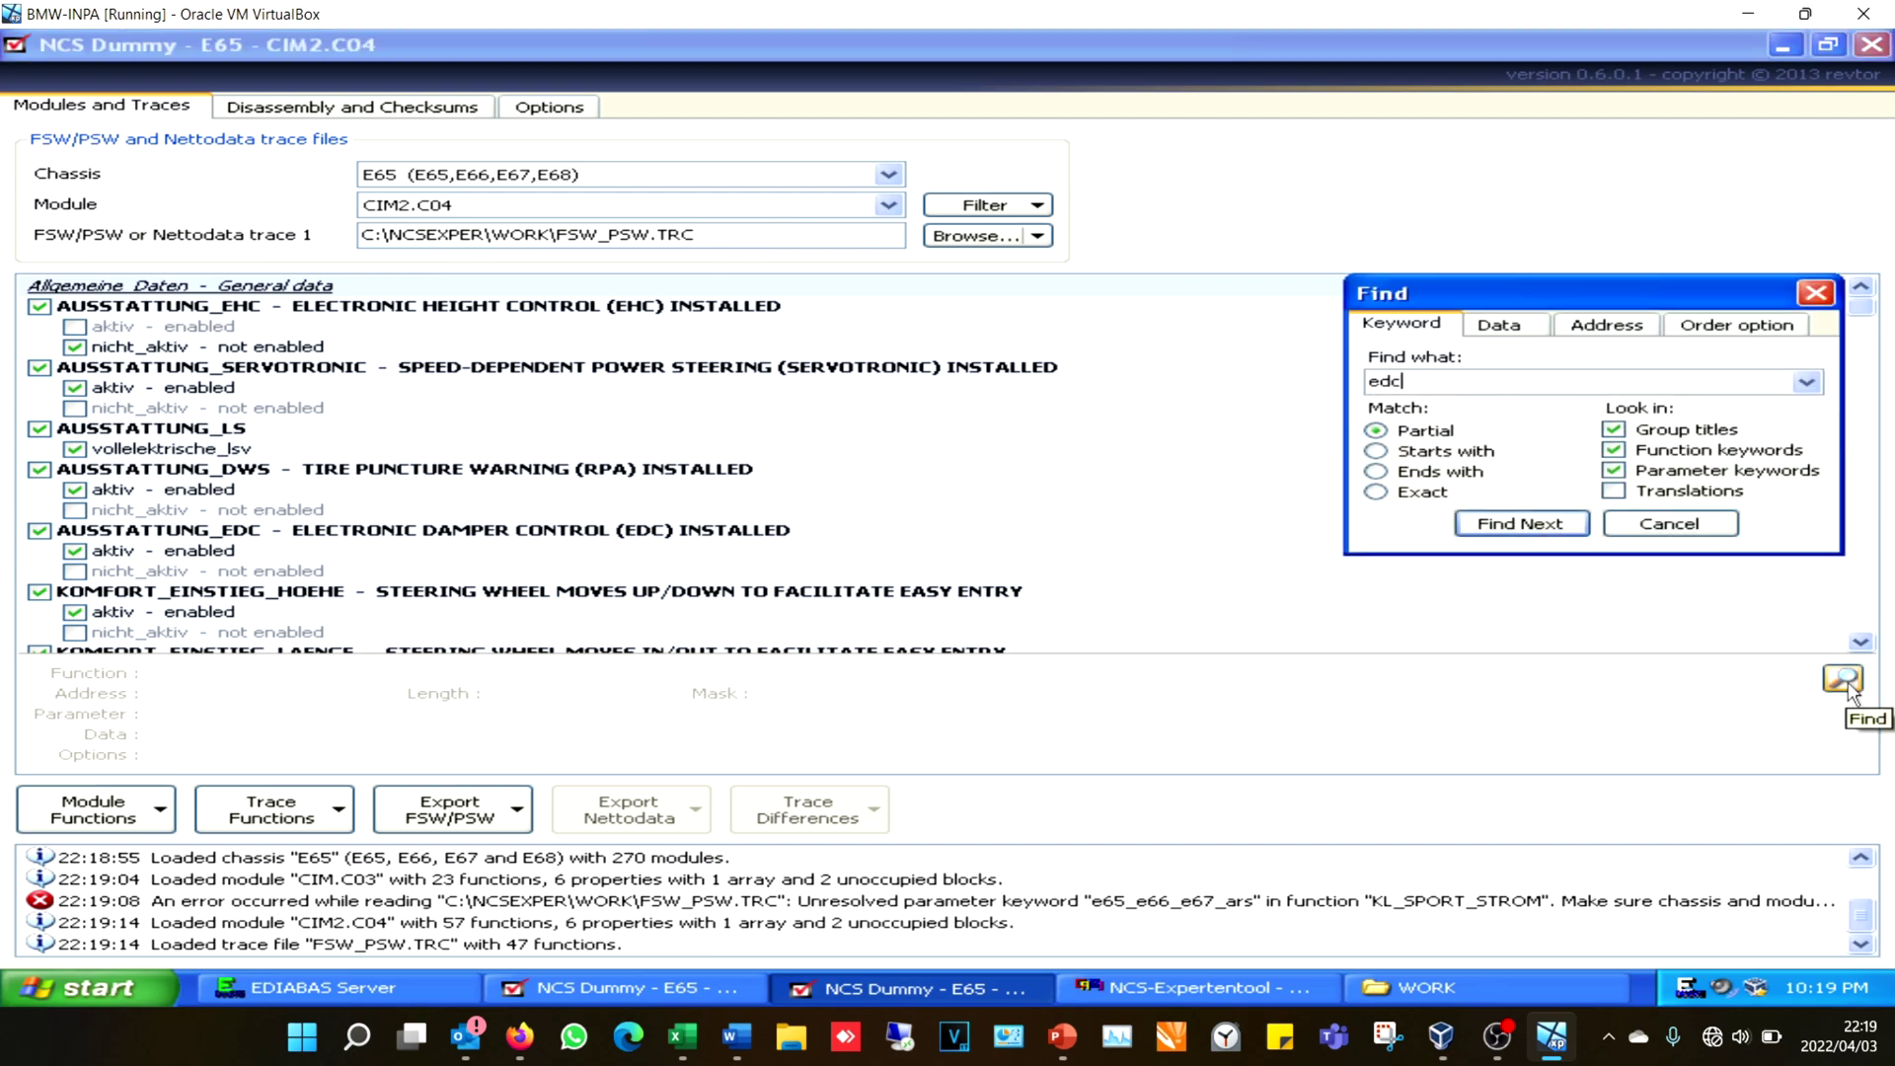
{"action": "key", "text": "Return"}
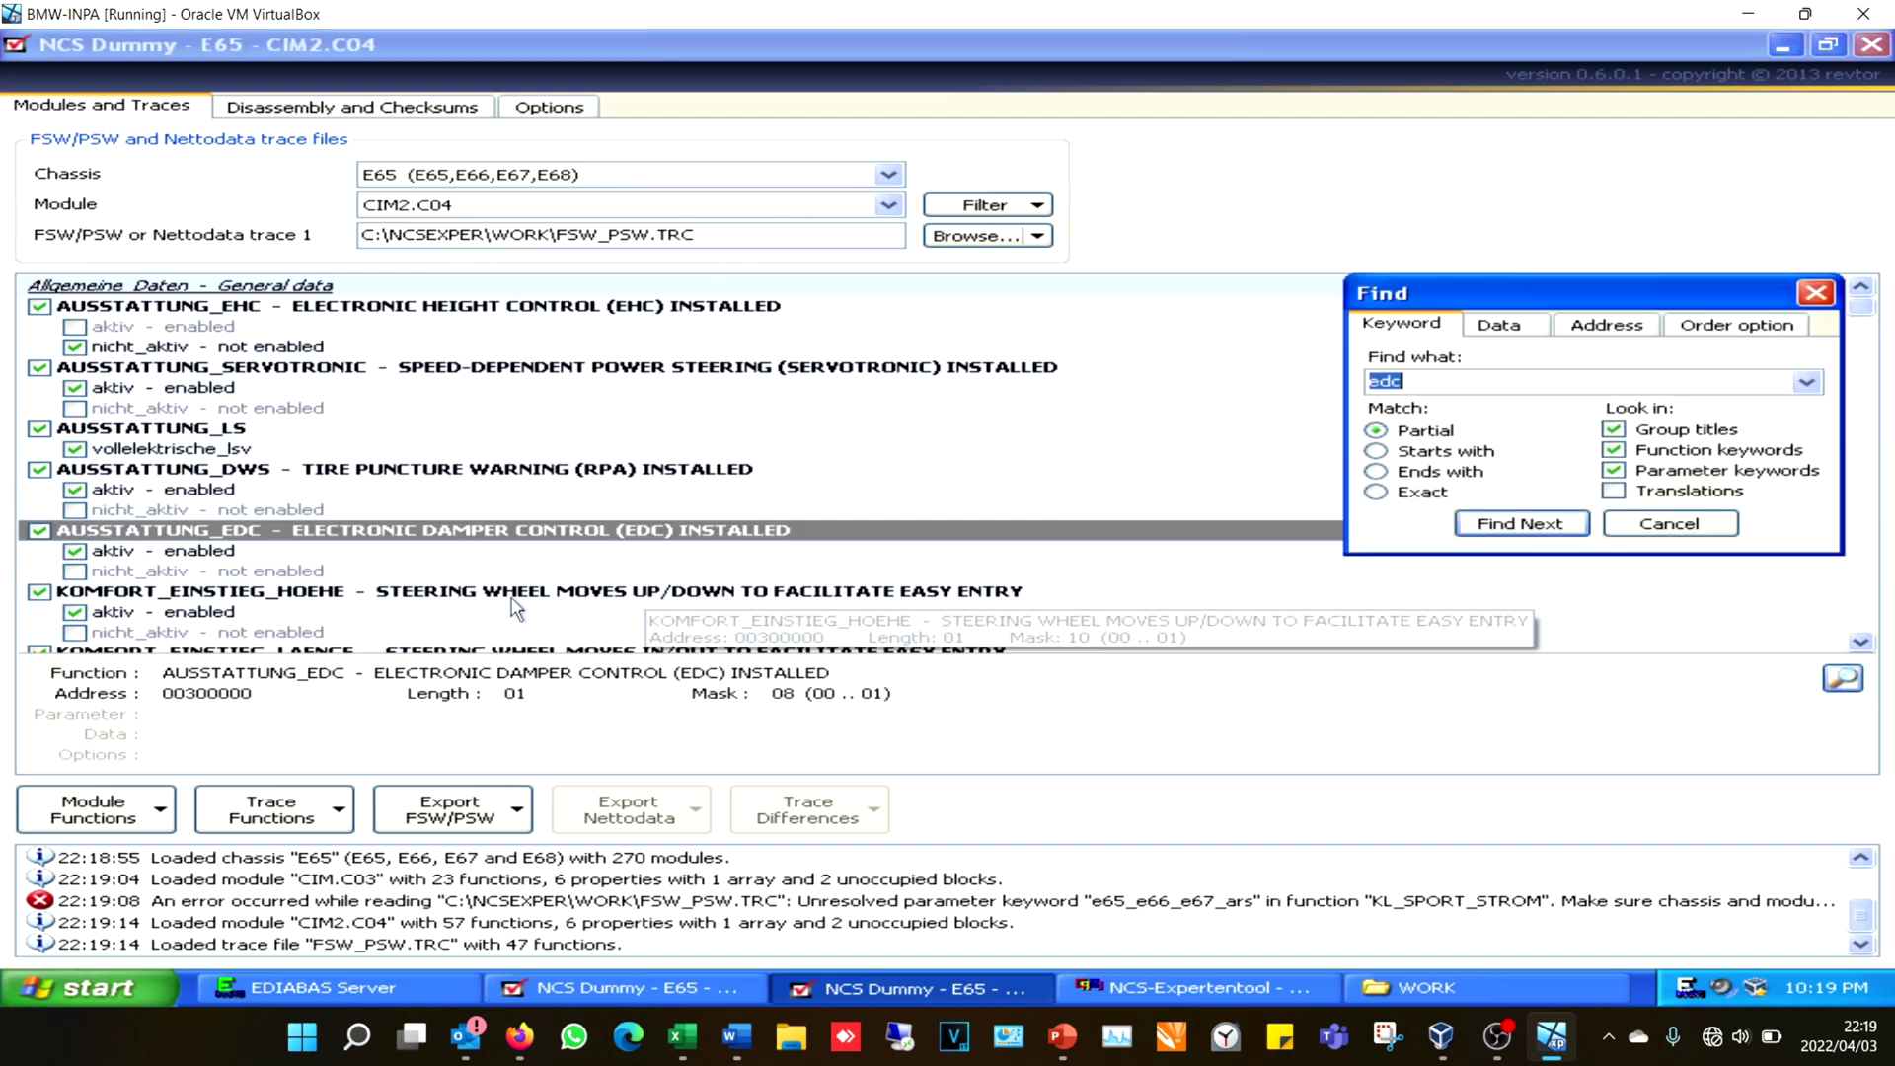
{"action": "left_click", "coordinate": [79, 573]}
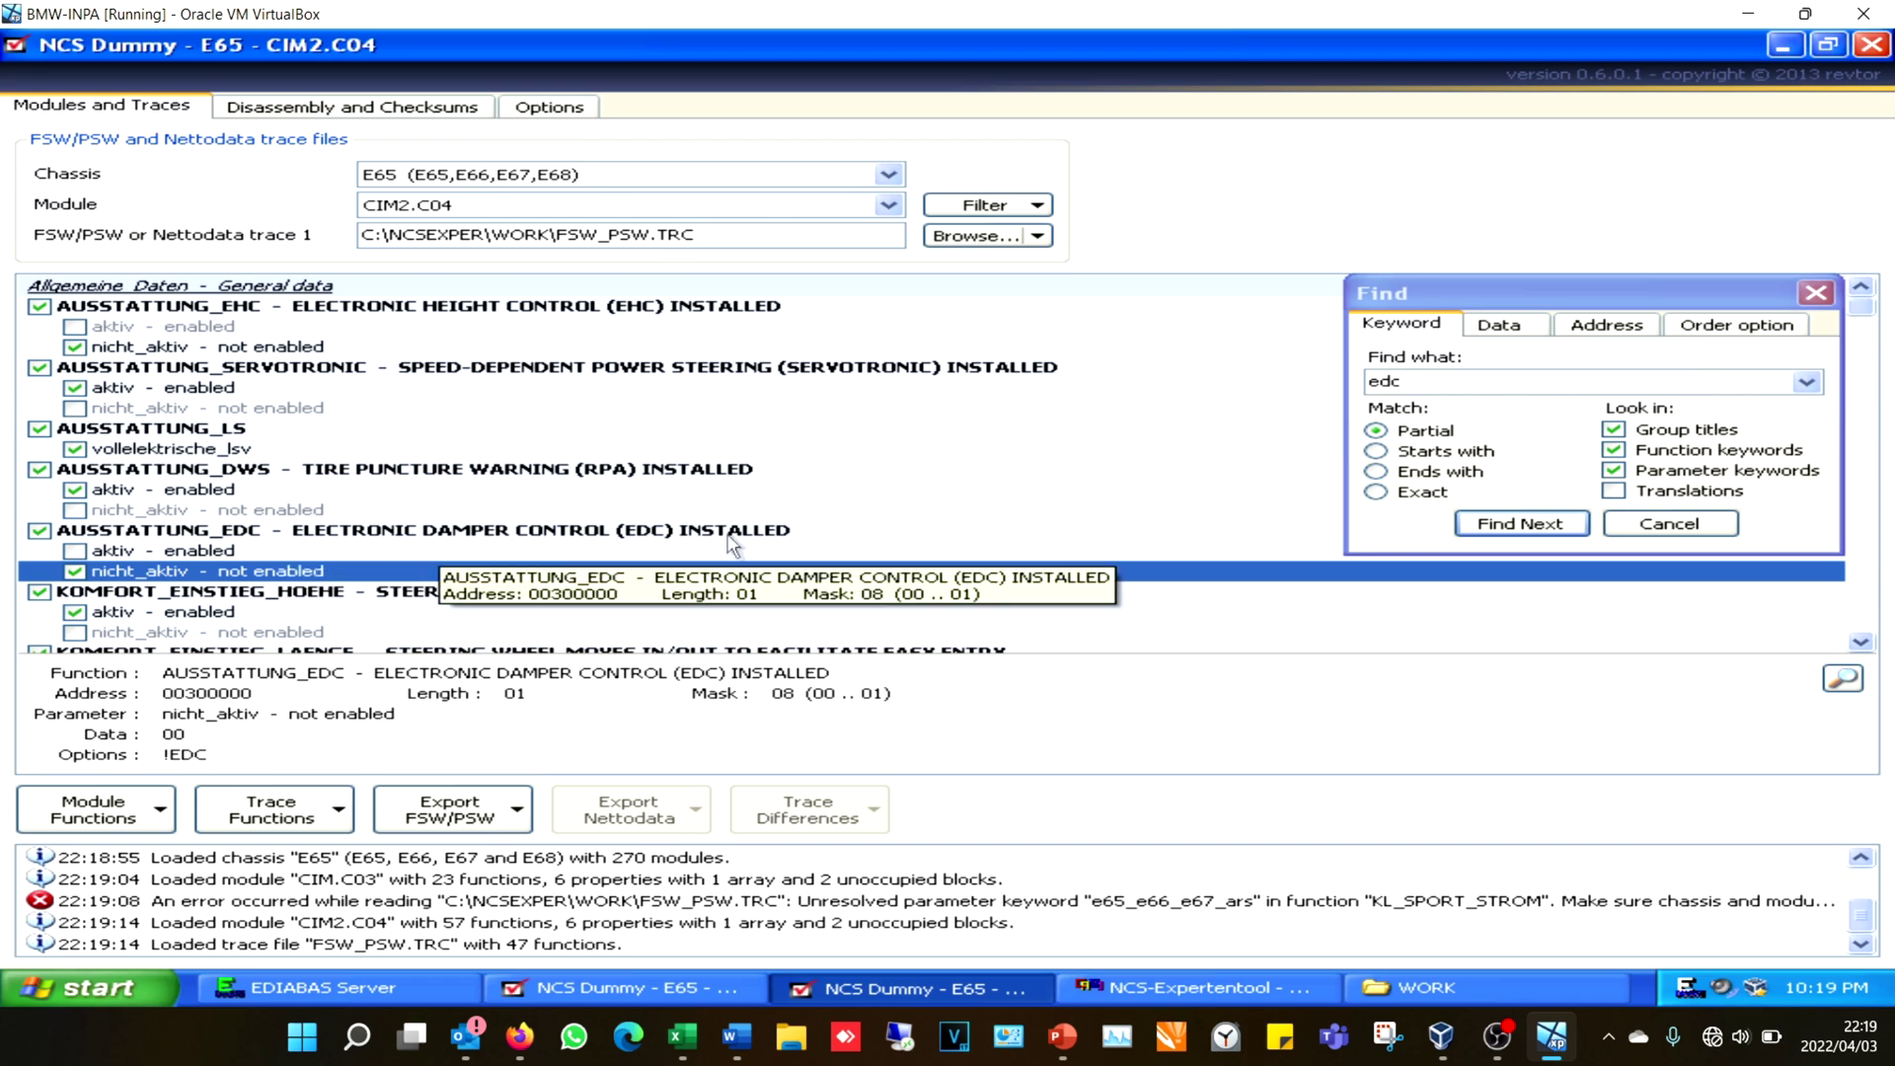
Export the edited coding as FSW_PSW.MAN, minimize NCS Dummy and return to the NCS-Expertentool window
{"action": "left_click", "coordinate": [457, 823]}
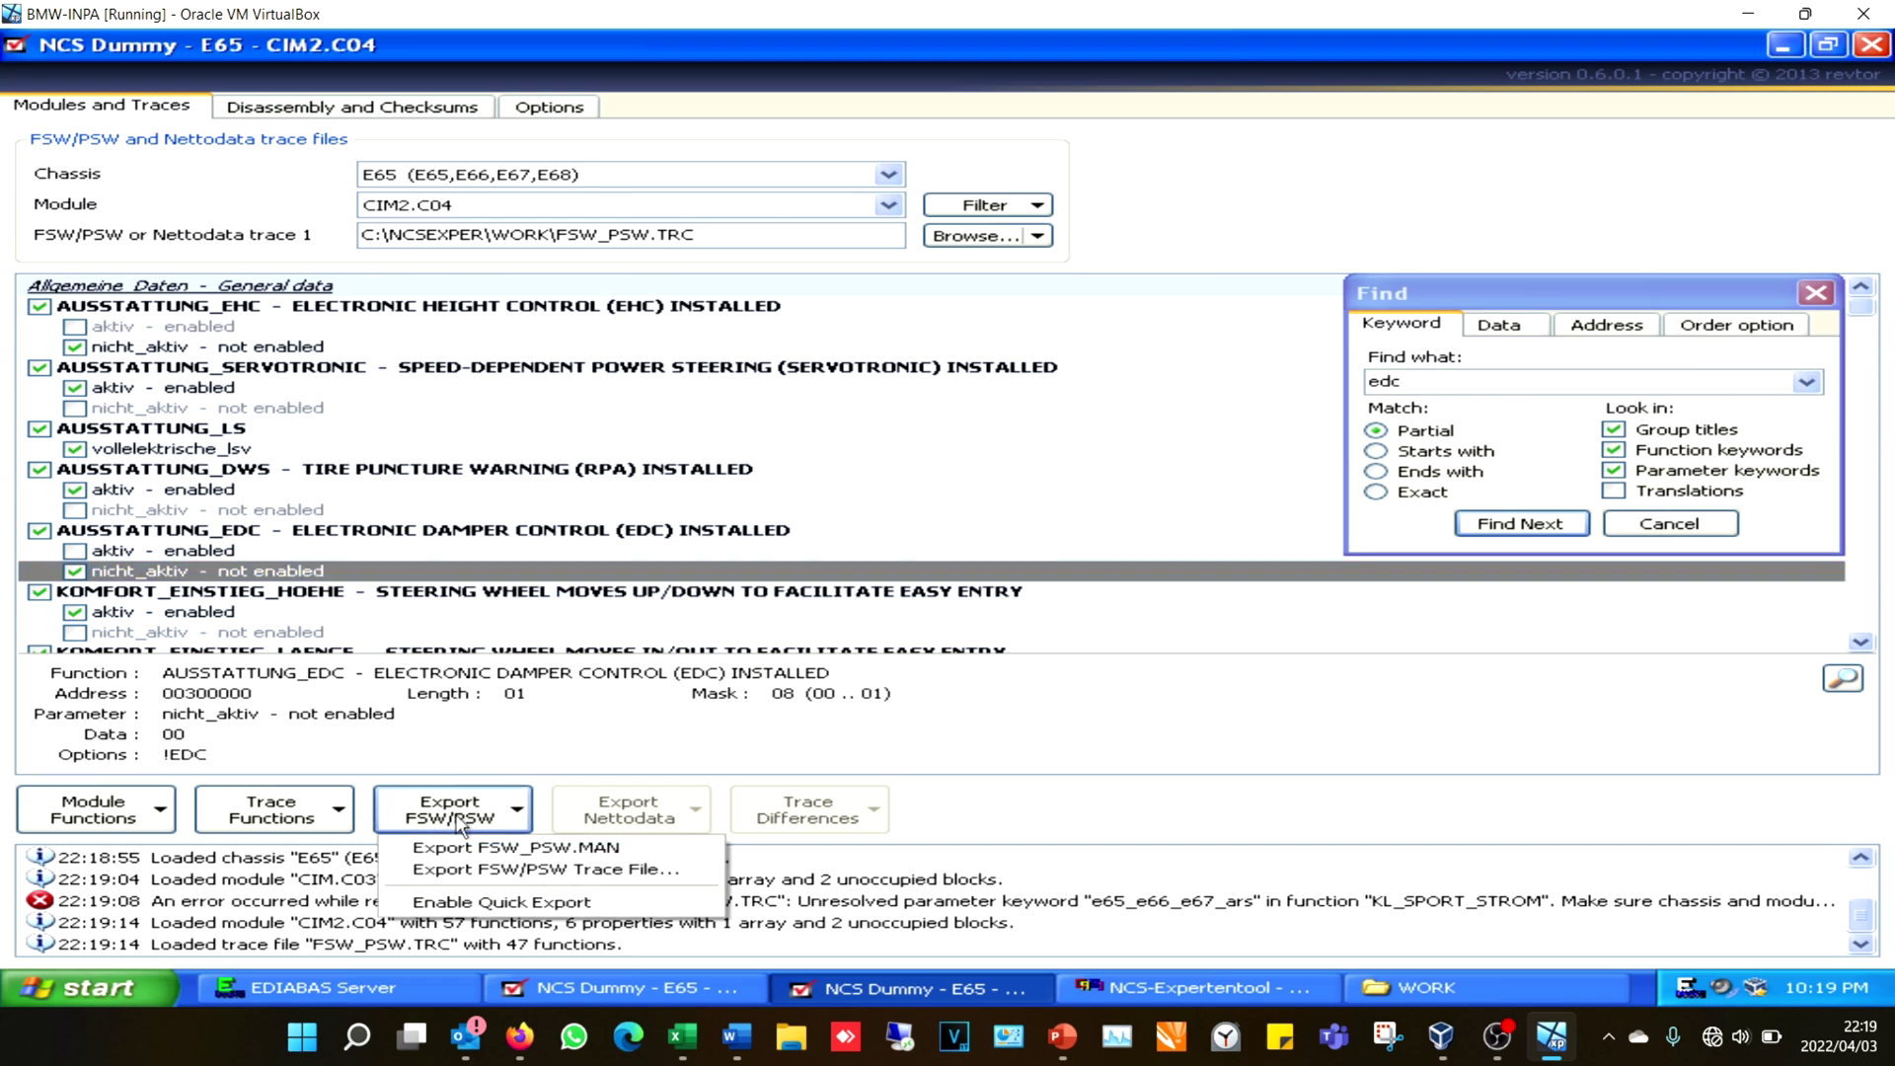
{"action": "left_click", "coordinate": [498, 847]}
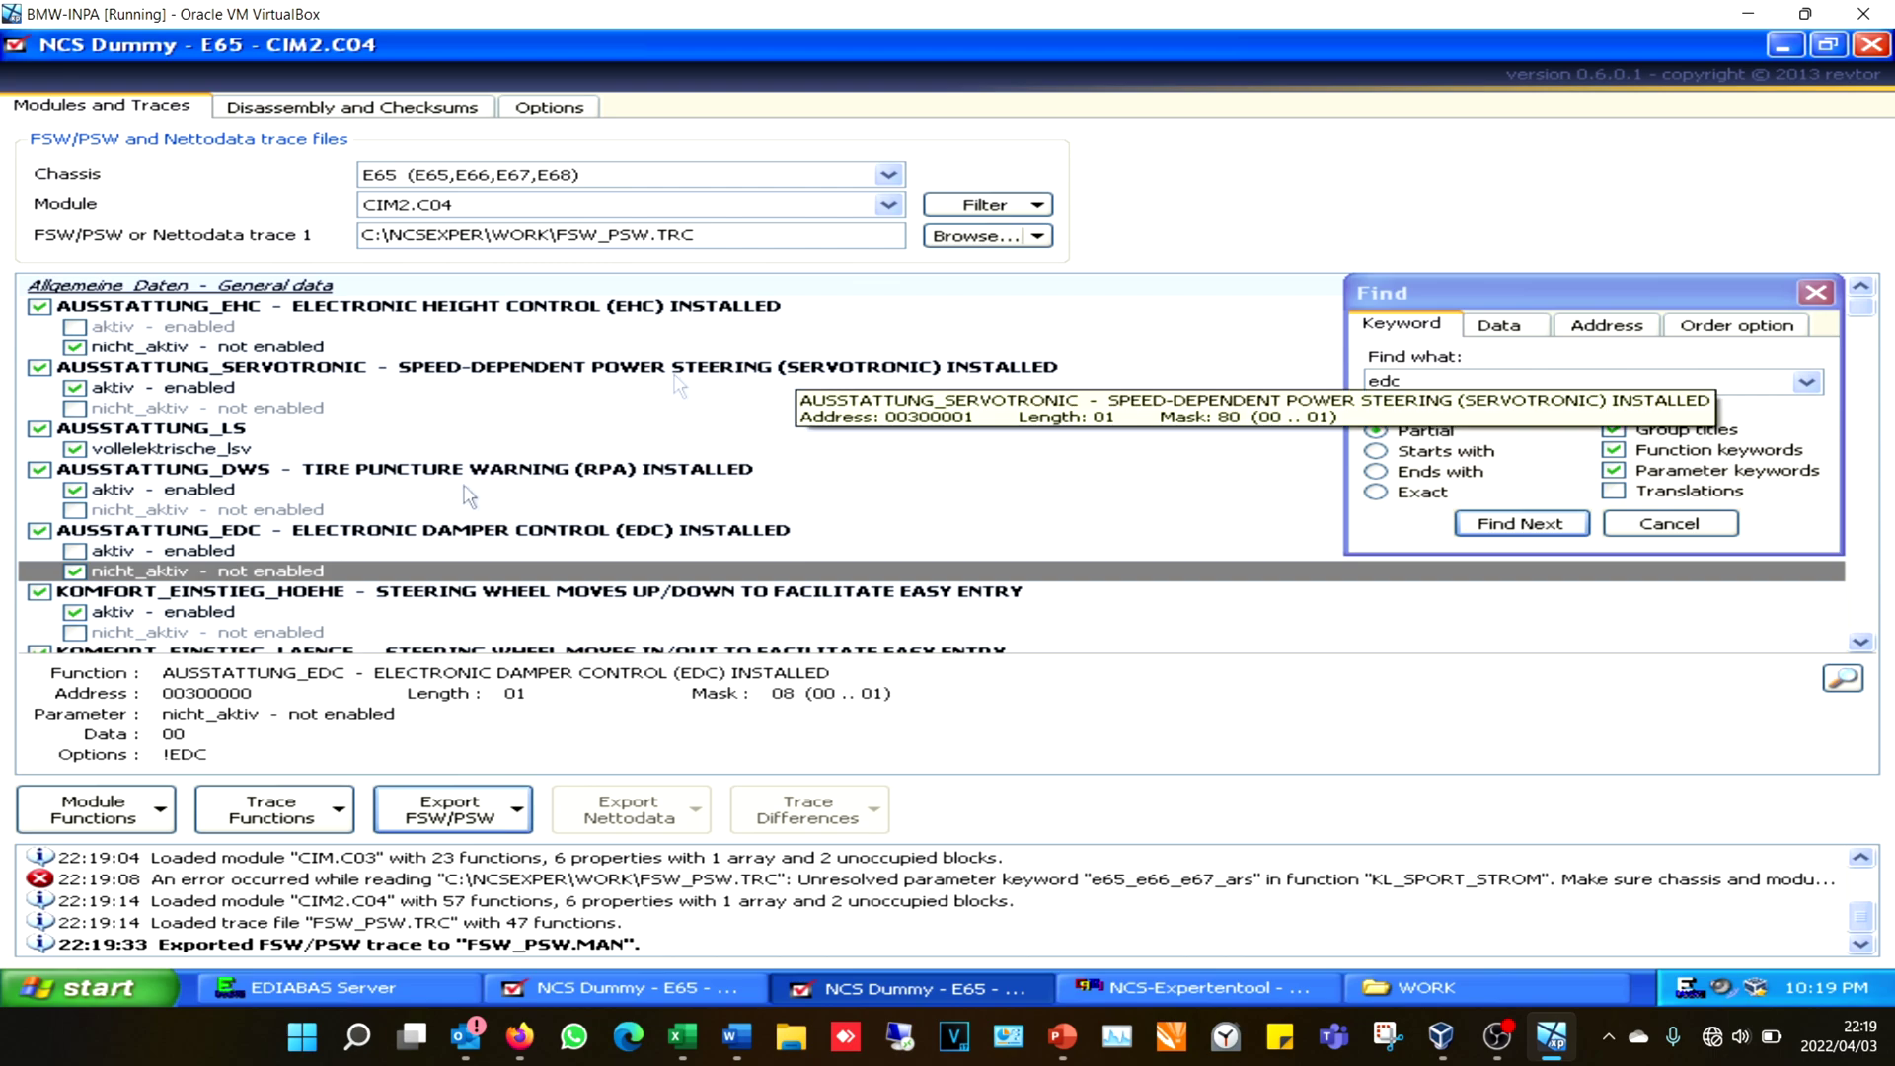
{"action": "left_click", "coordinate": [1780, 49]}
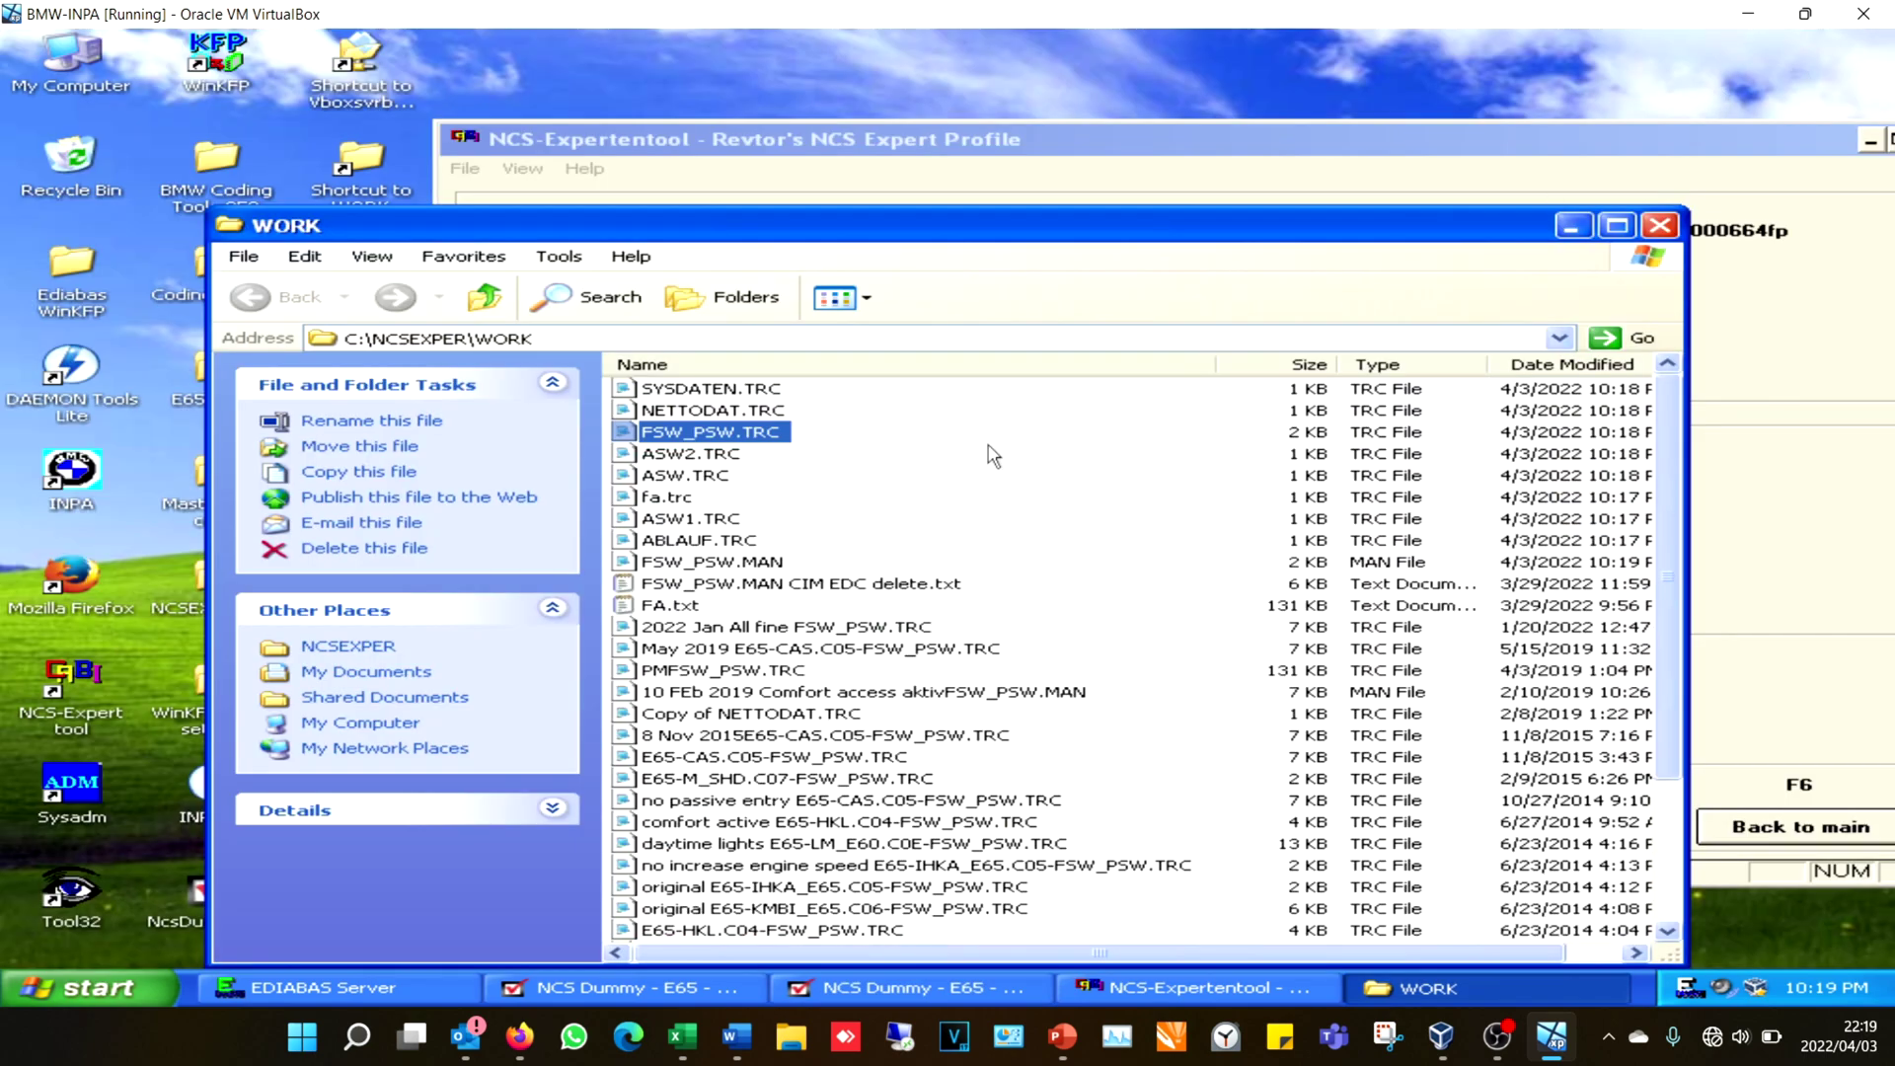
{"action": "left_click", "coordinate": [975, 140]}
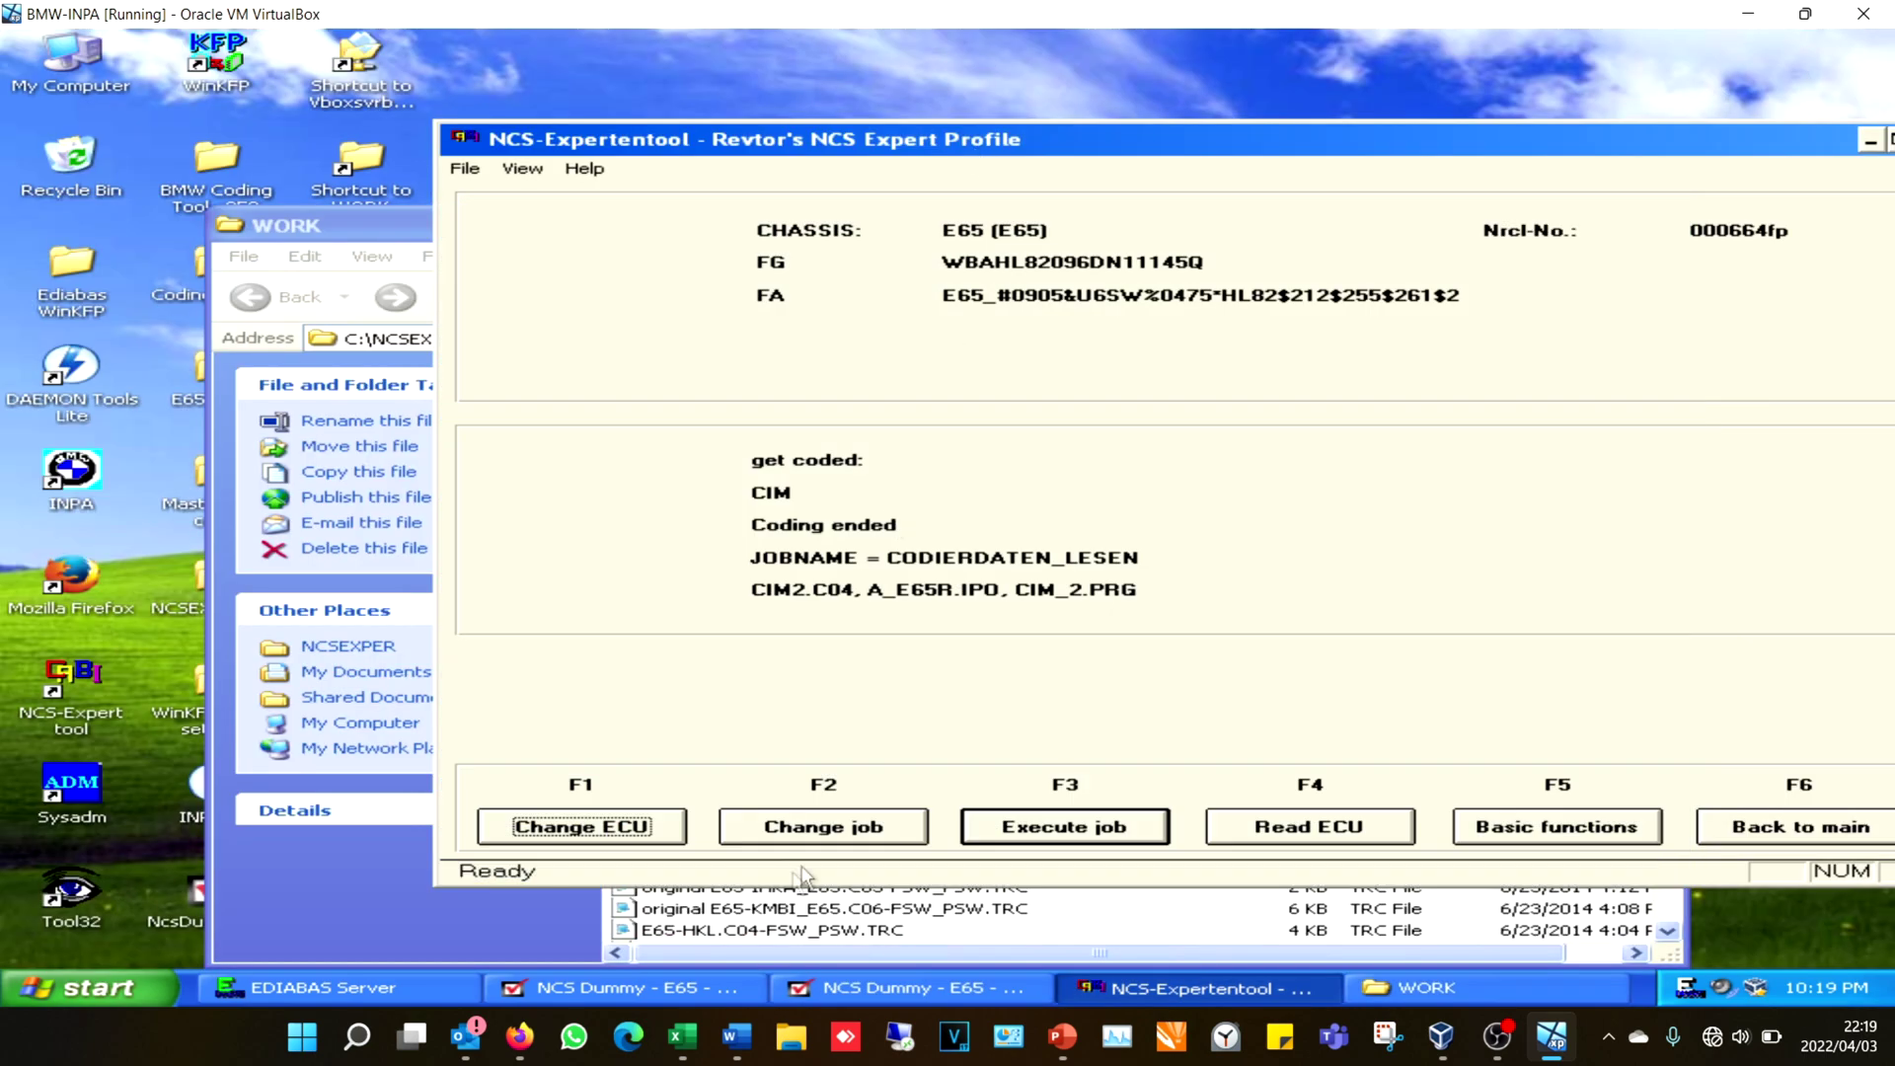
Change the CIM module's job to SG_CODIEREN and execute it
{"action": "left_click", "coordinate": [847, 829]}
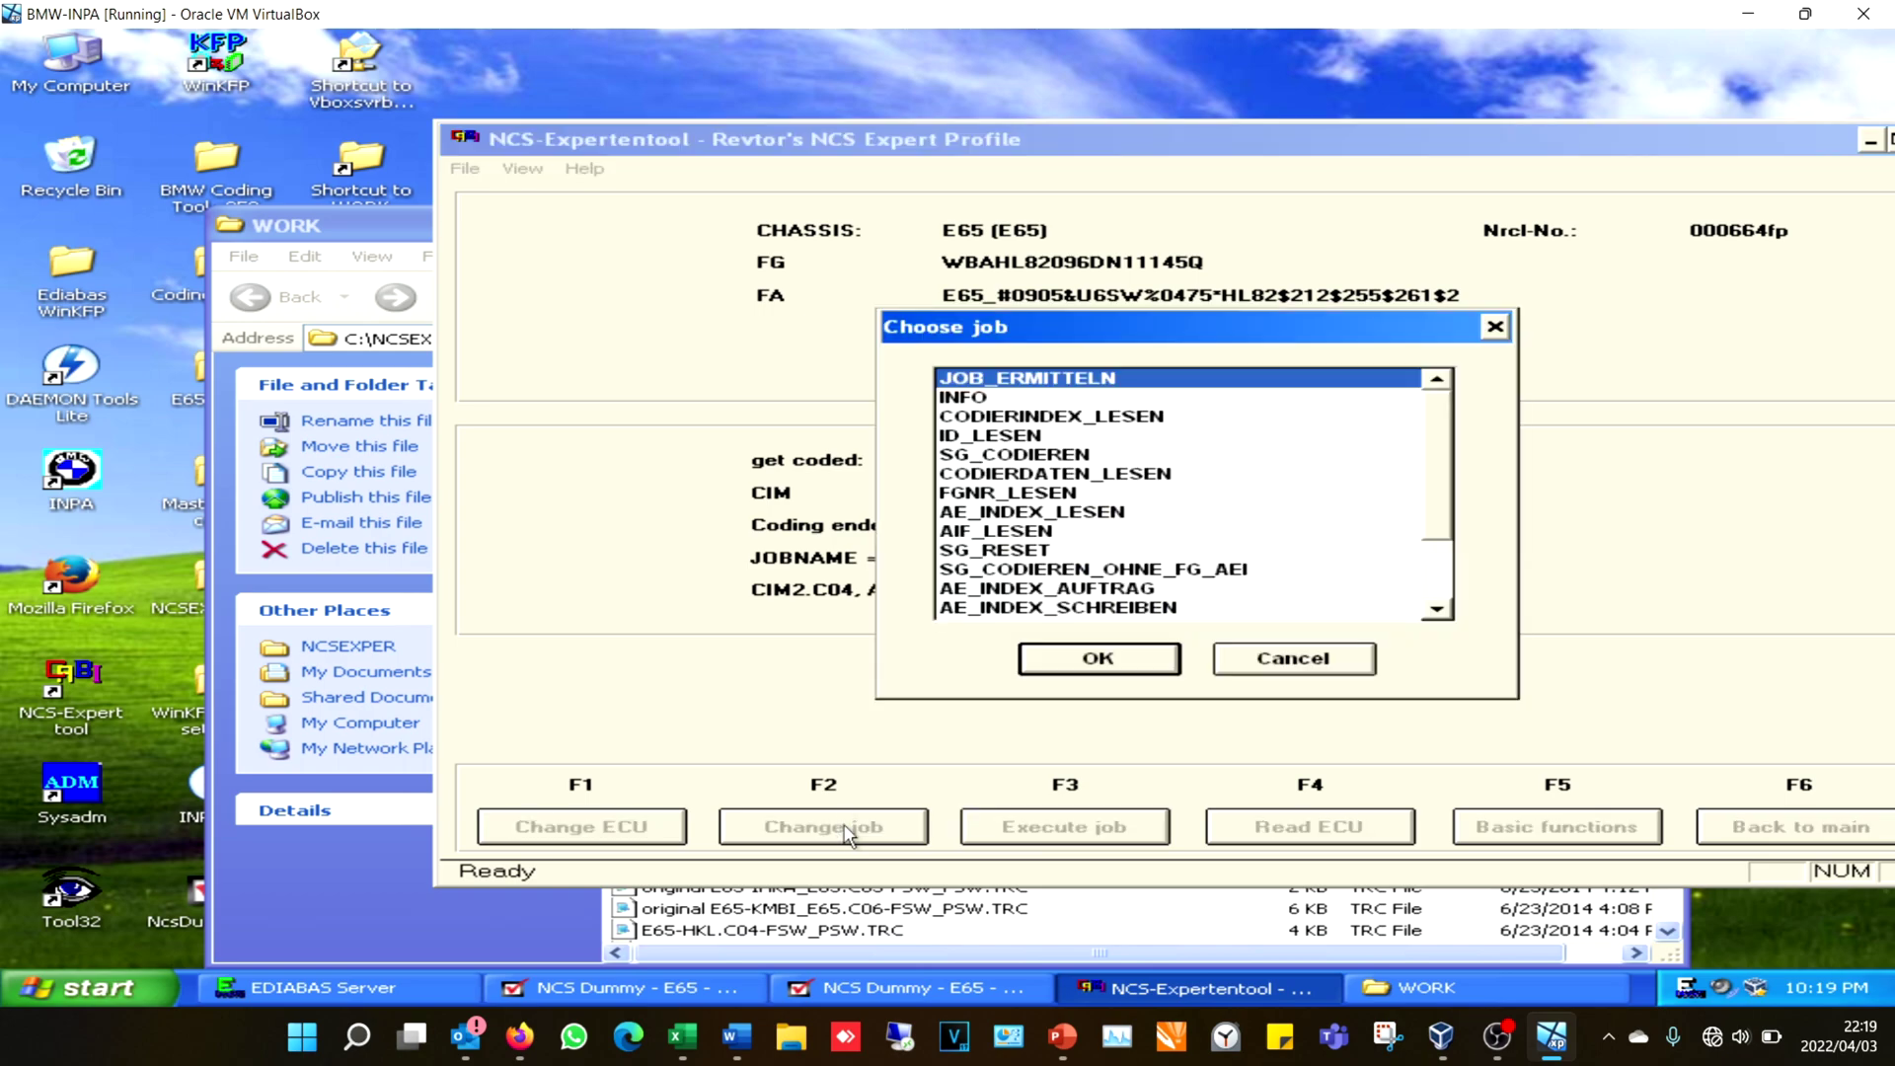
{"action": "left_click", "coordinate": [1016, 460]}
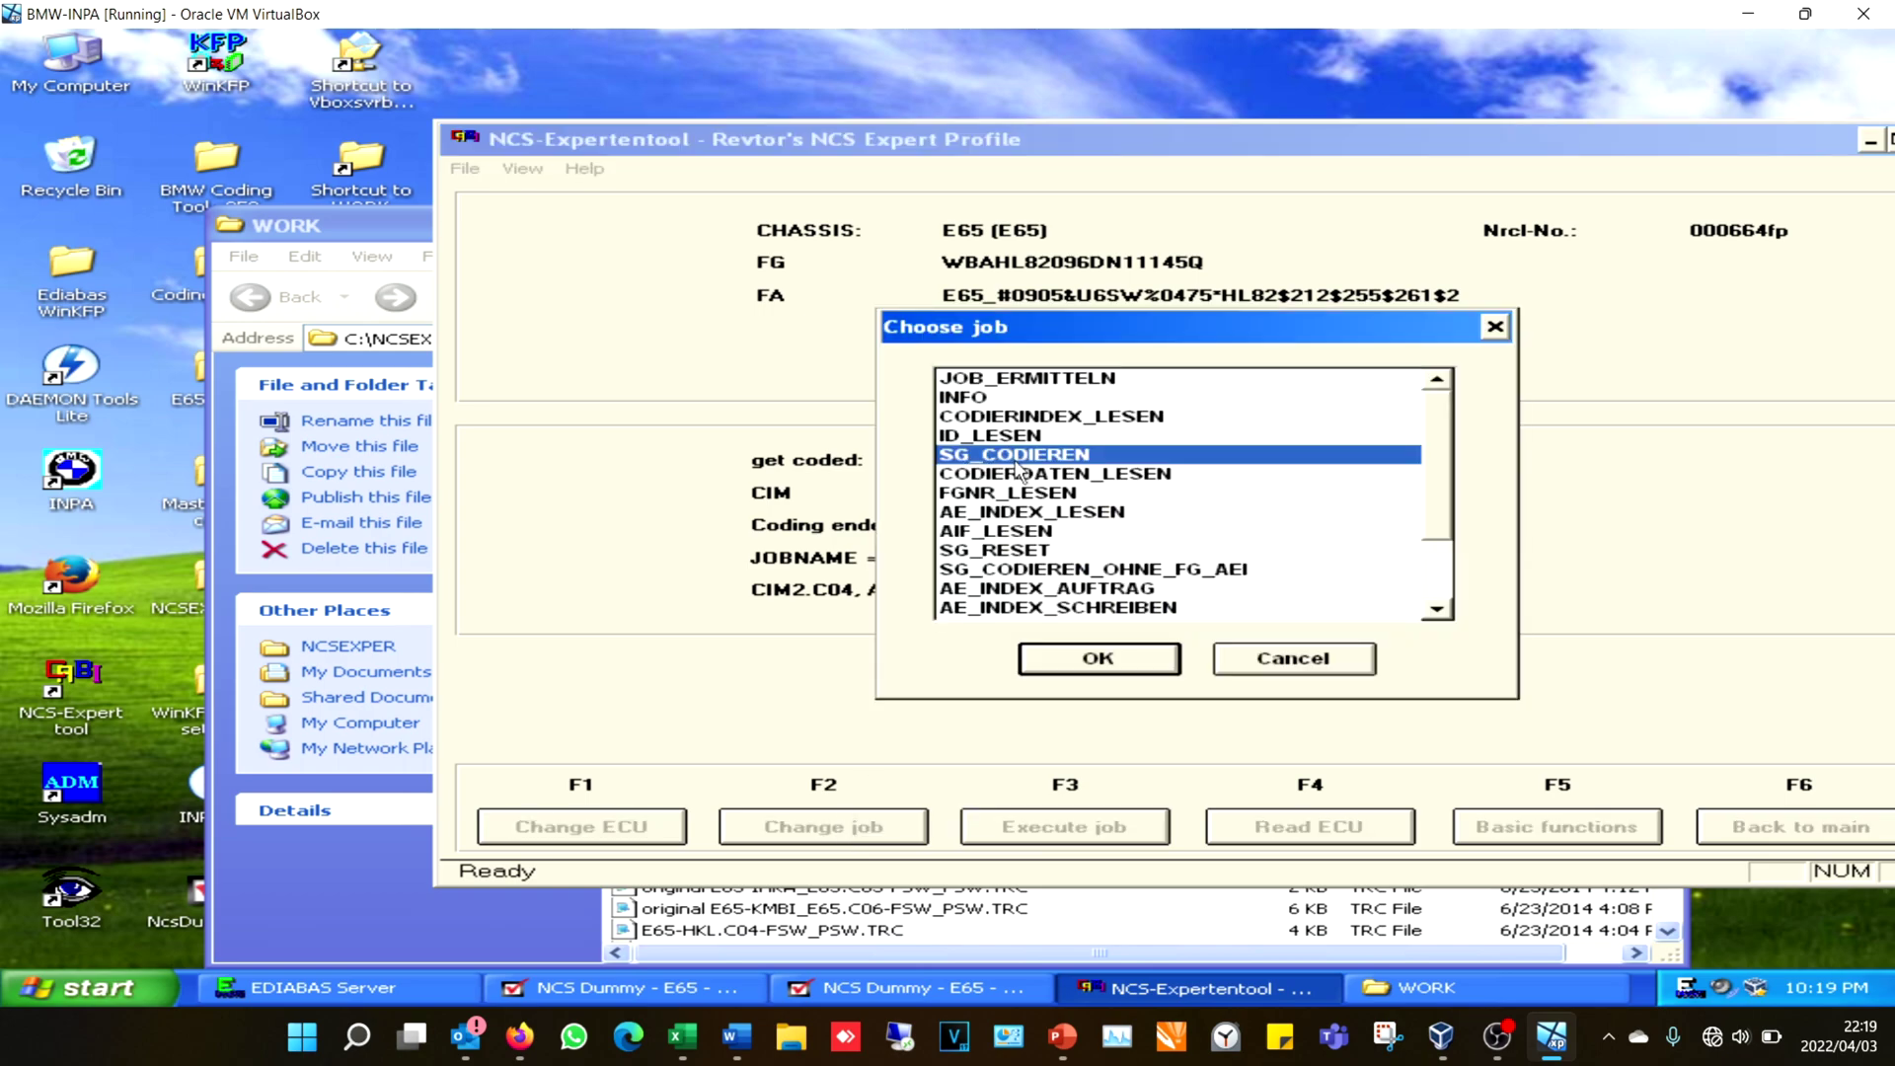
{"action": "left_click", "coordinate": [1068, 668]}
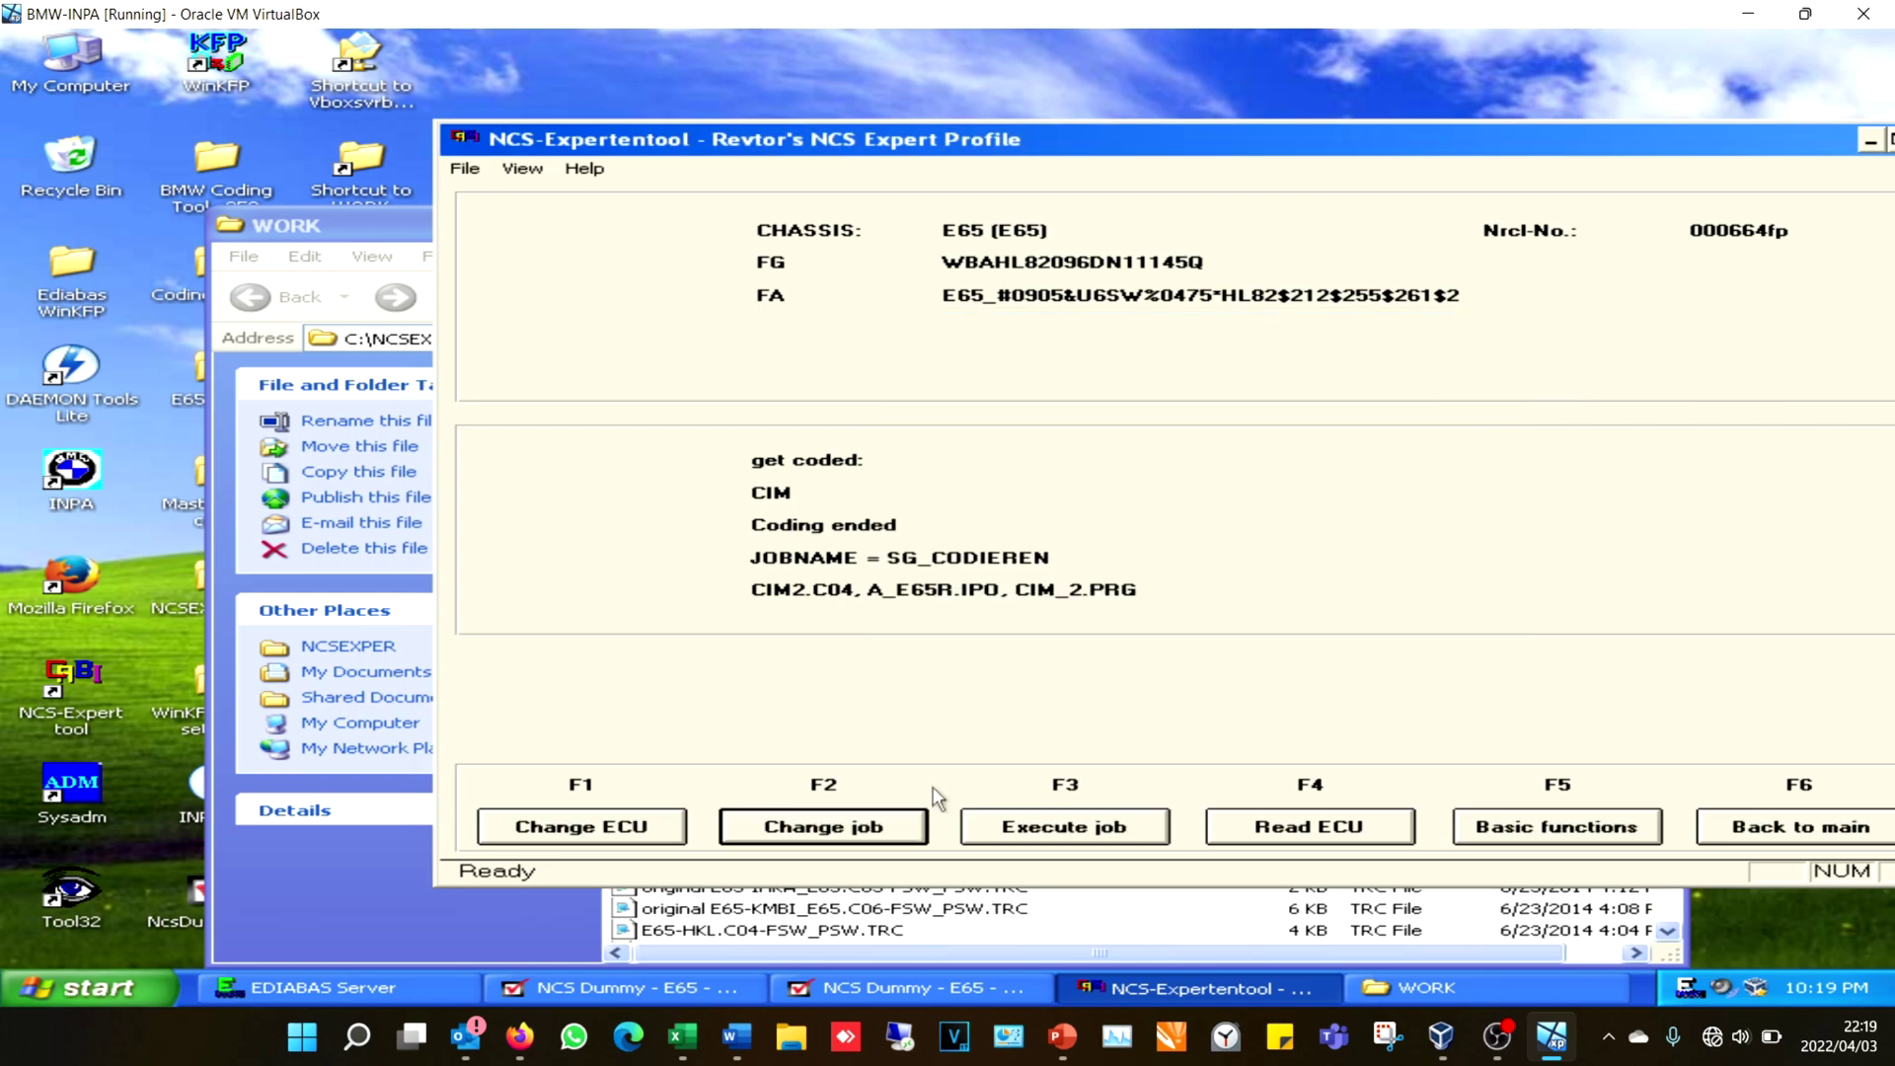
{"action": "left_click", "coordinate": [1121, 839]}
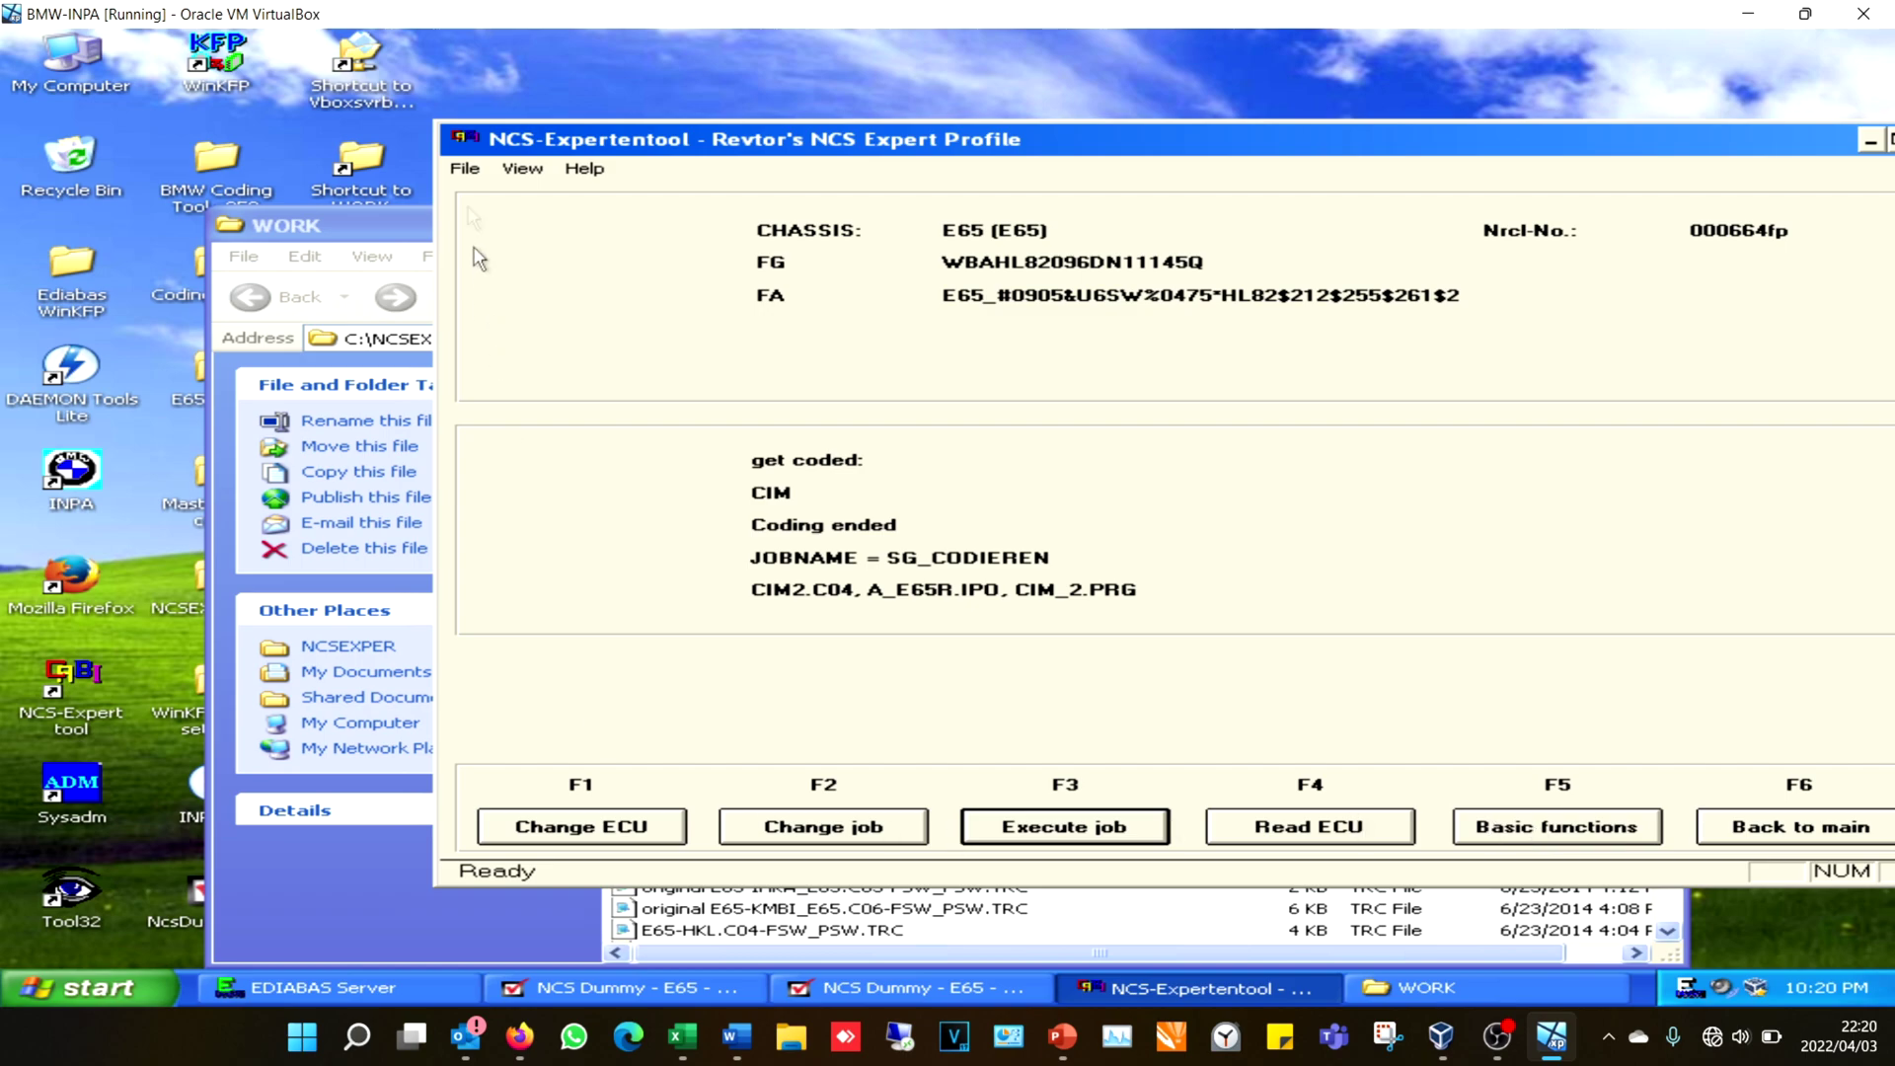
Exit and restart NCS-Expertentool, loading Revtor's NCS Expert Profile
{"action": "left_click", "coordinate": [465, 169]}
{"action": "left_click", "coordinate": [490, 300]}
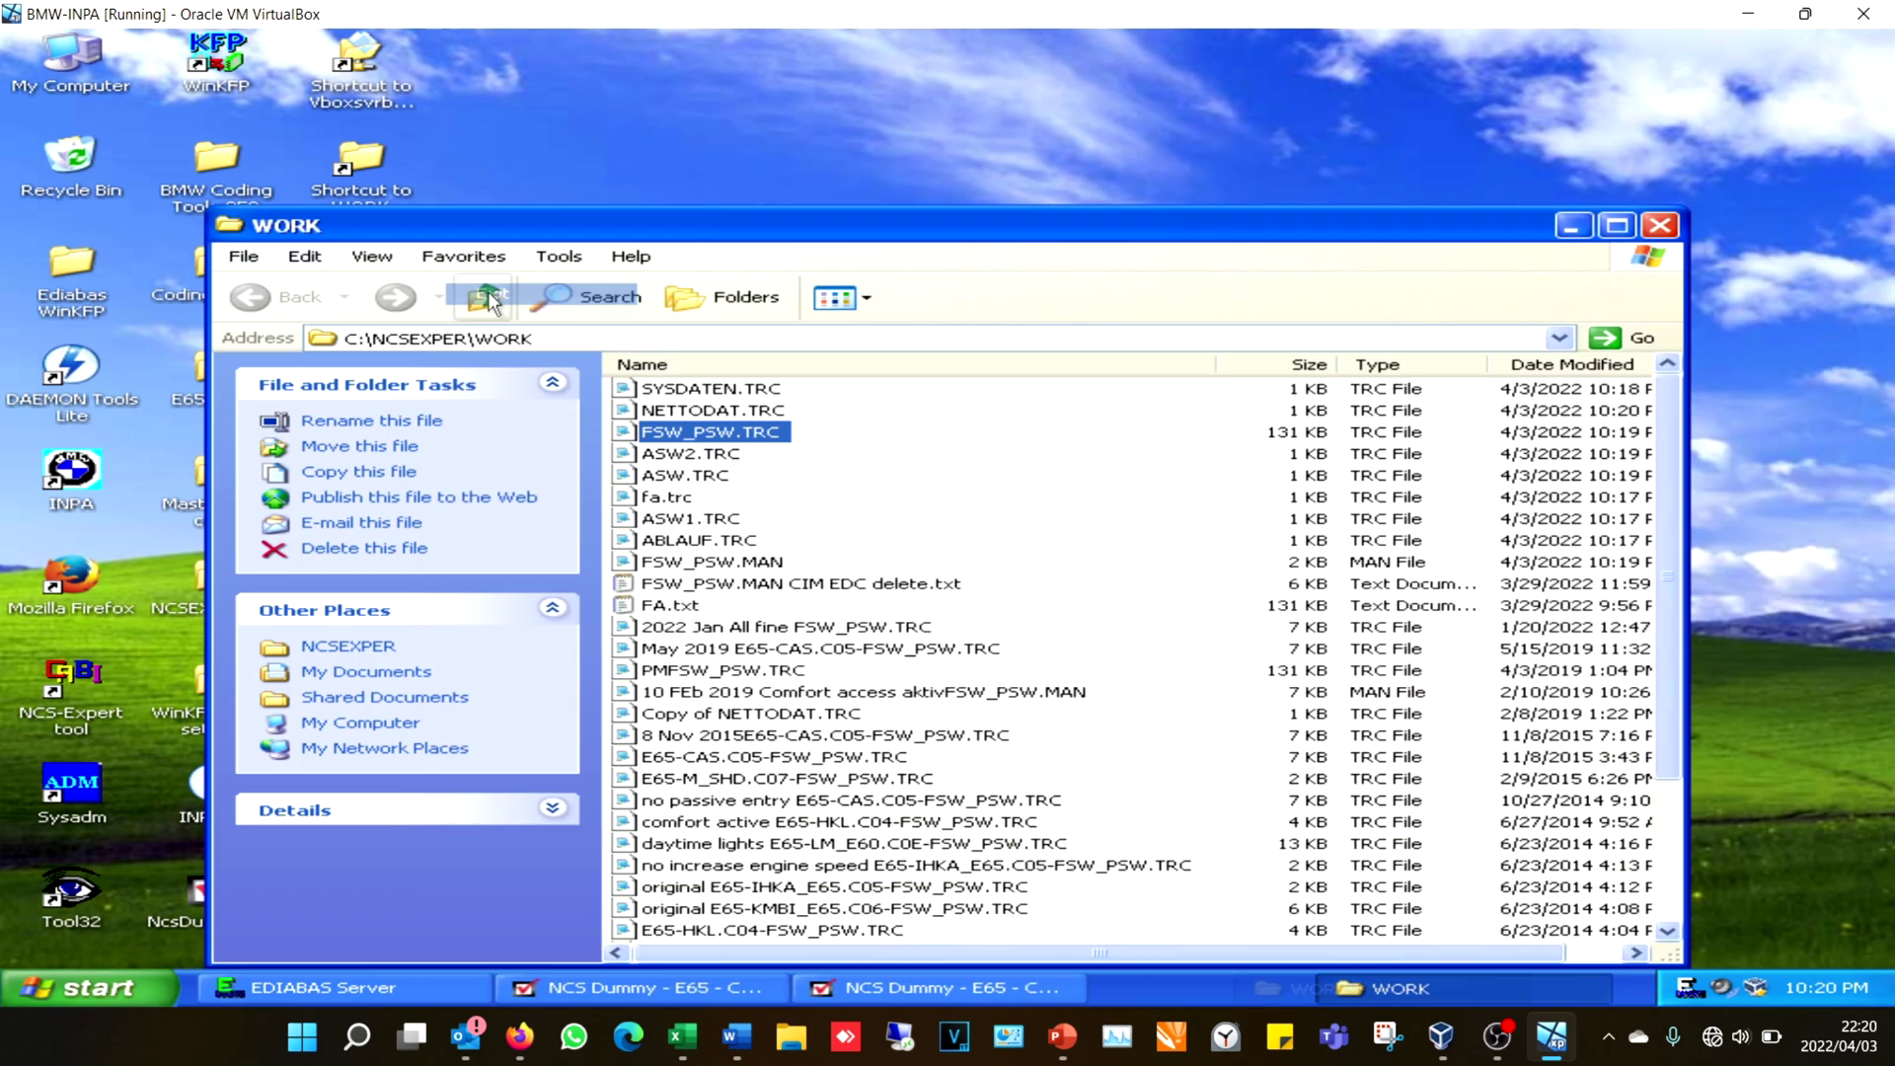
{"action": "double_click", "coordinate": [89, 693]}
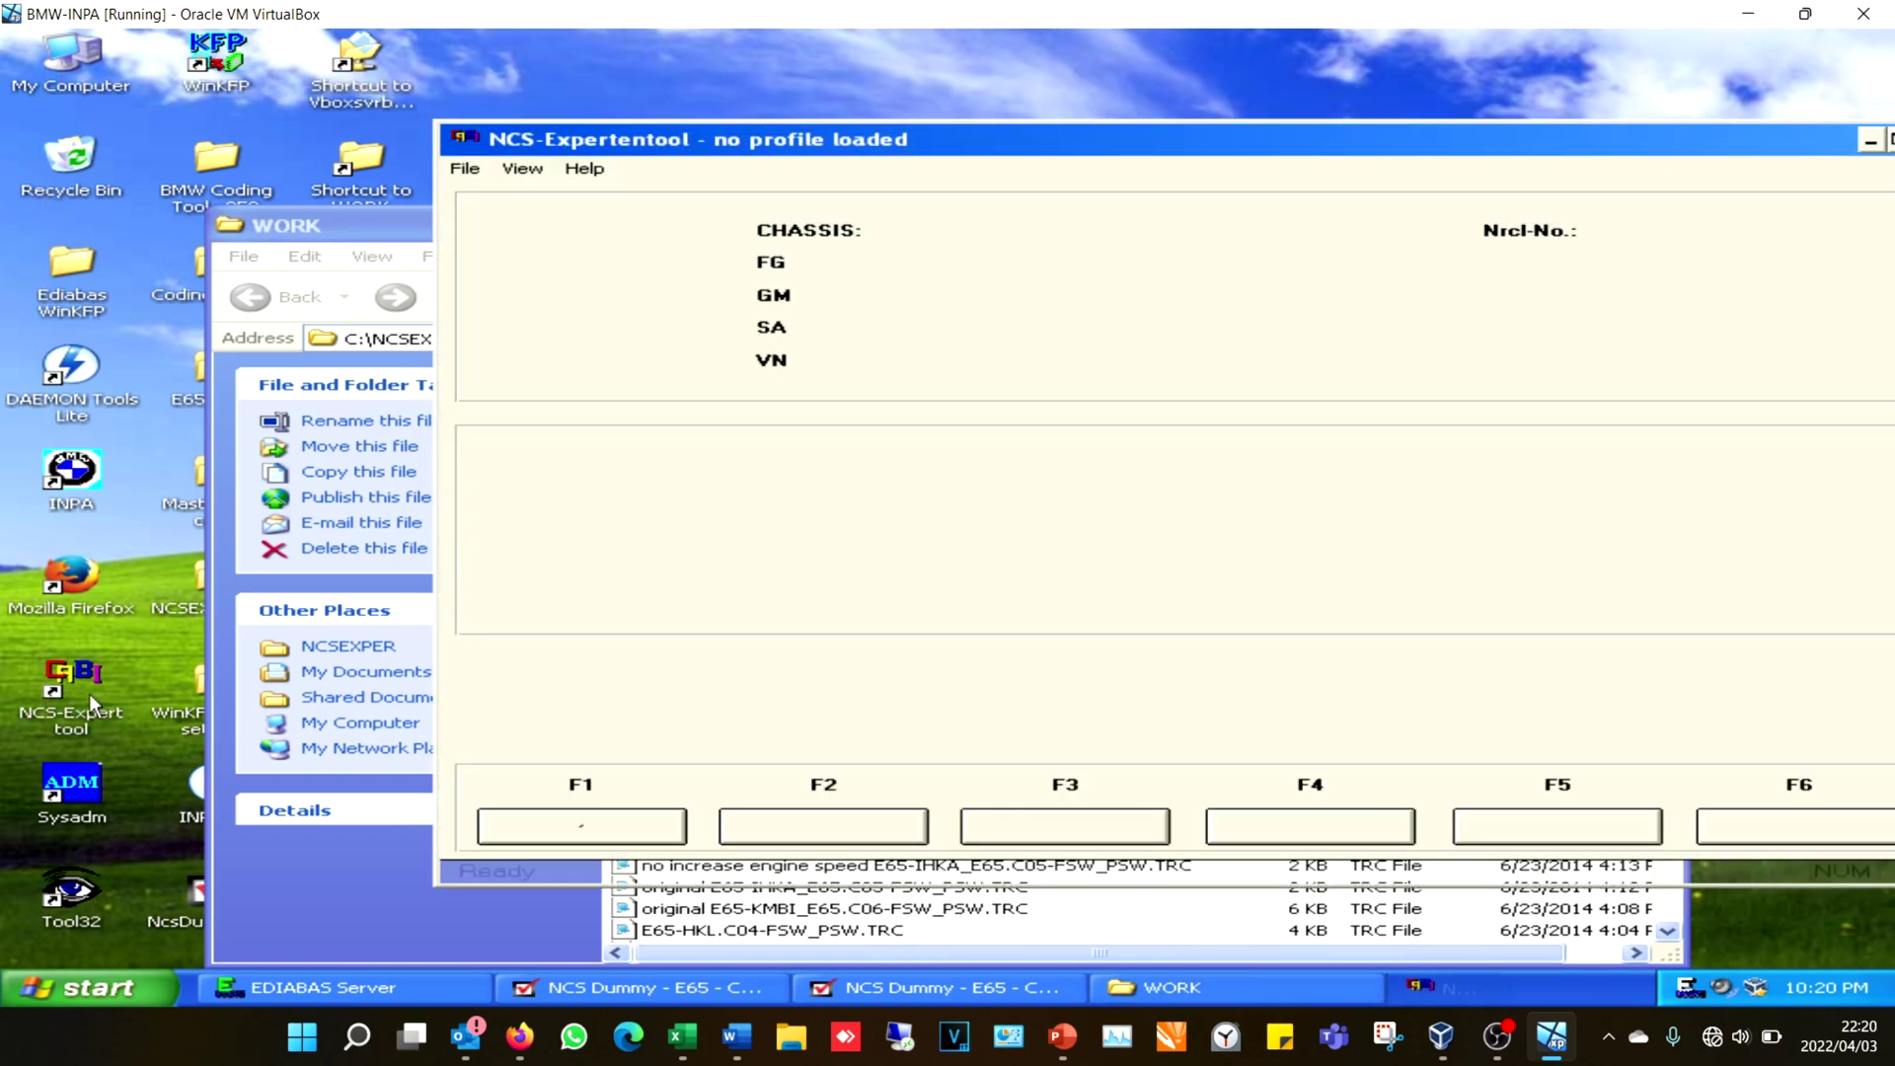
{"action": "left_click", "coordinate": [464, 168]}
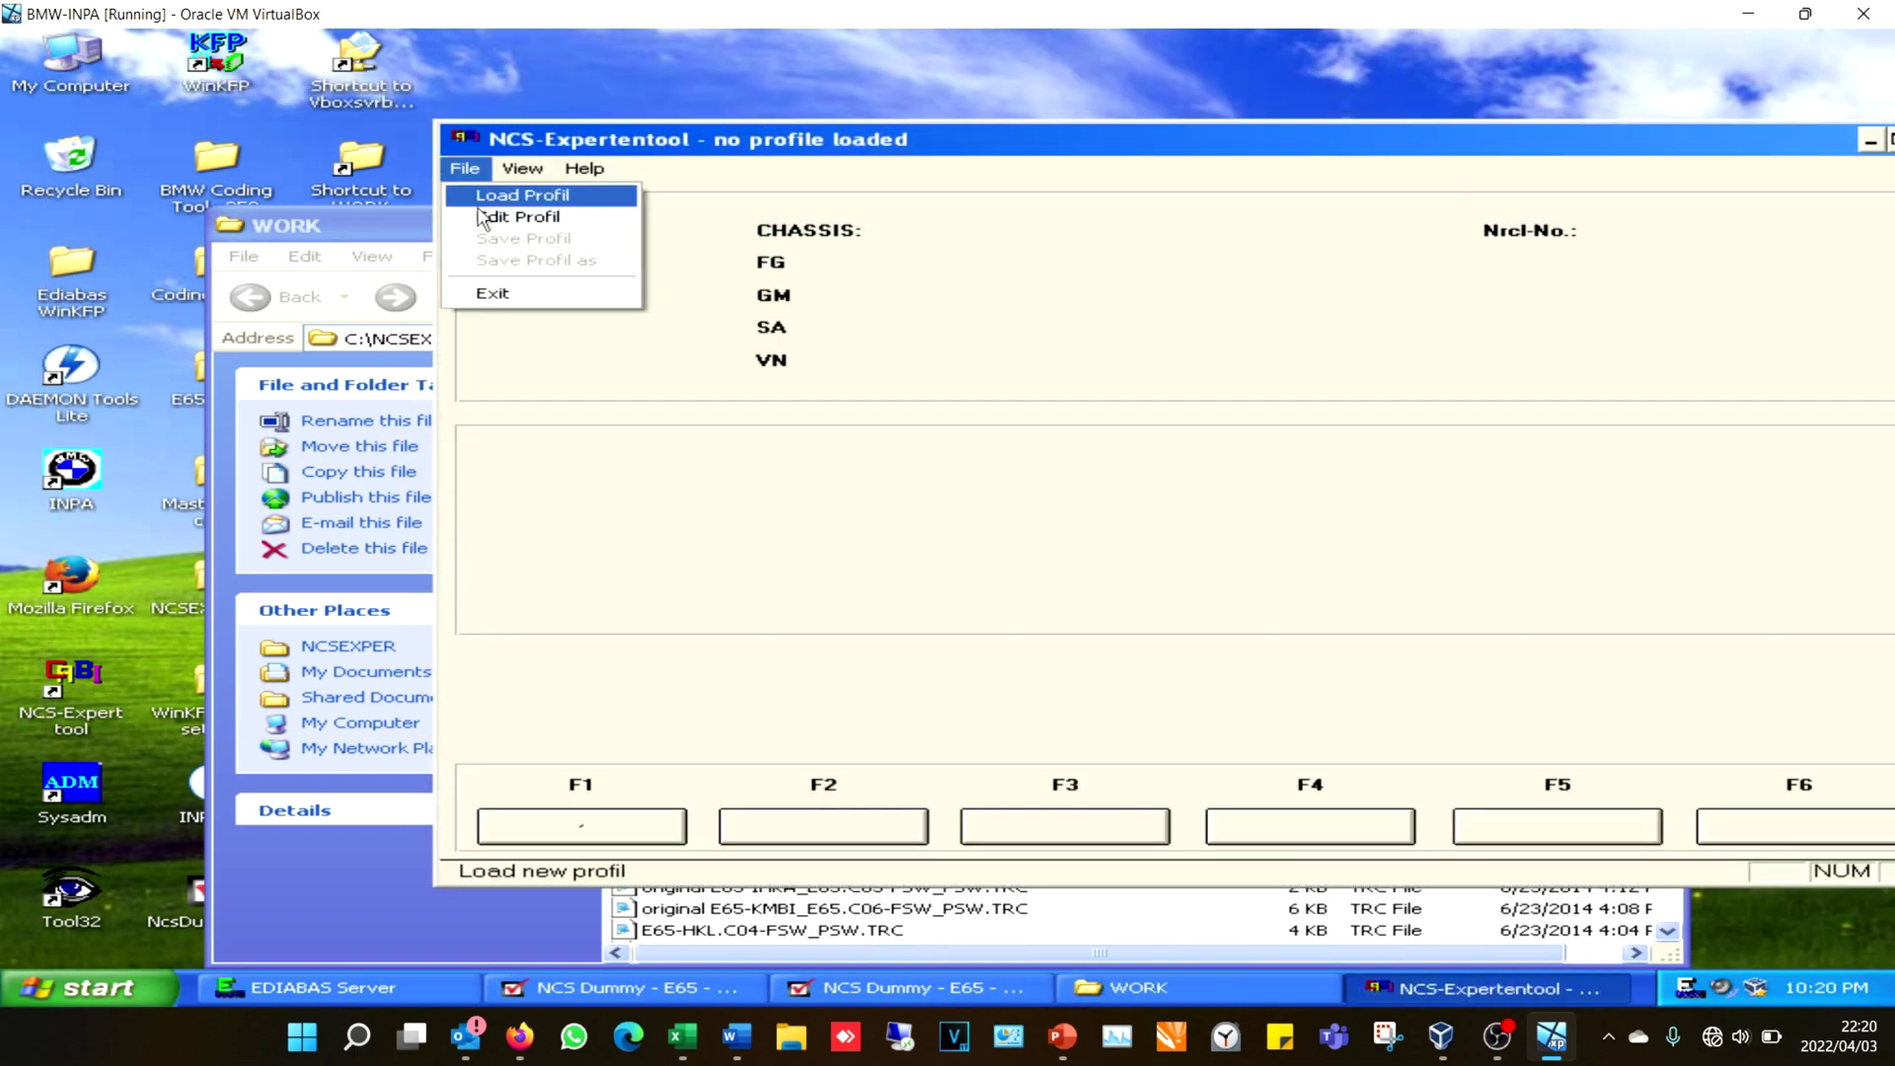
{"action": "left_click", "coordinate": [513, 194]}
{"action": "left_click", "coordinate": [982, 423]}
{"action": "double_click", "coordinate": [985, 423]}
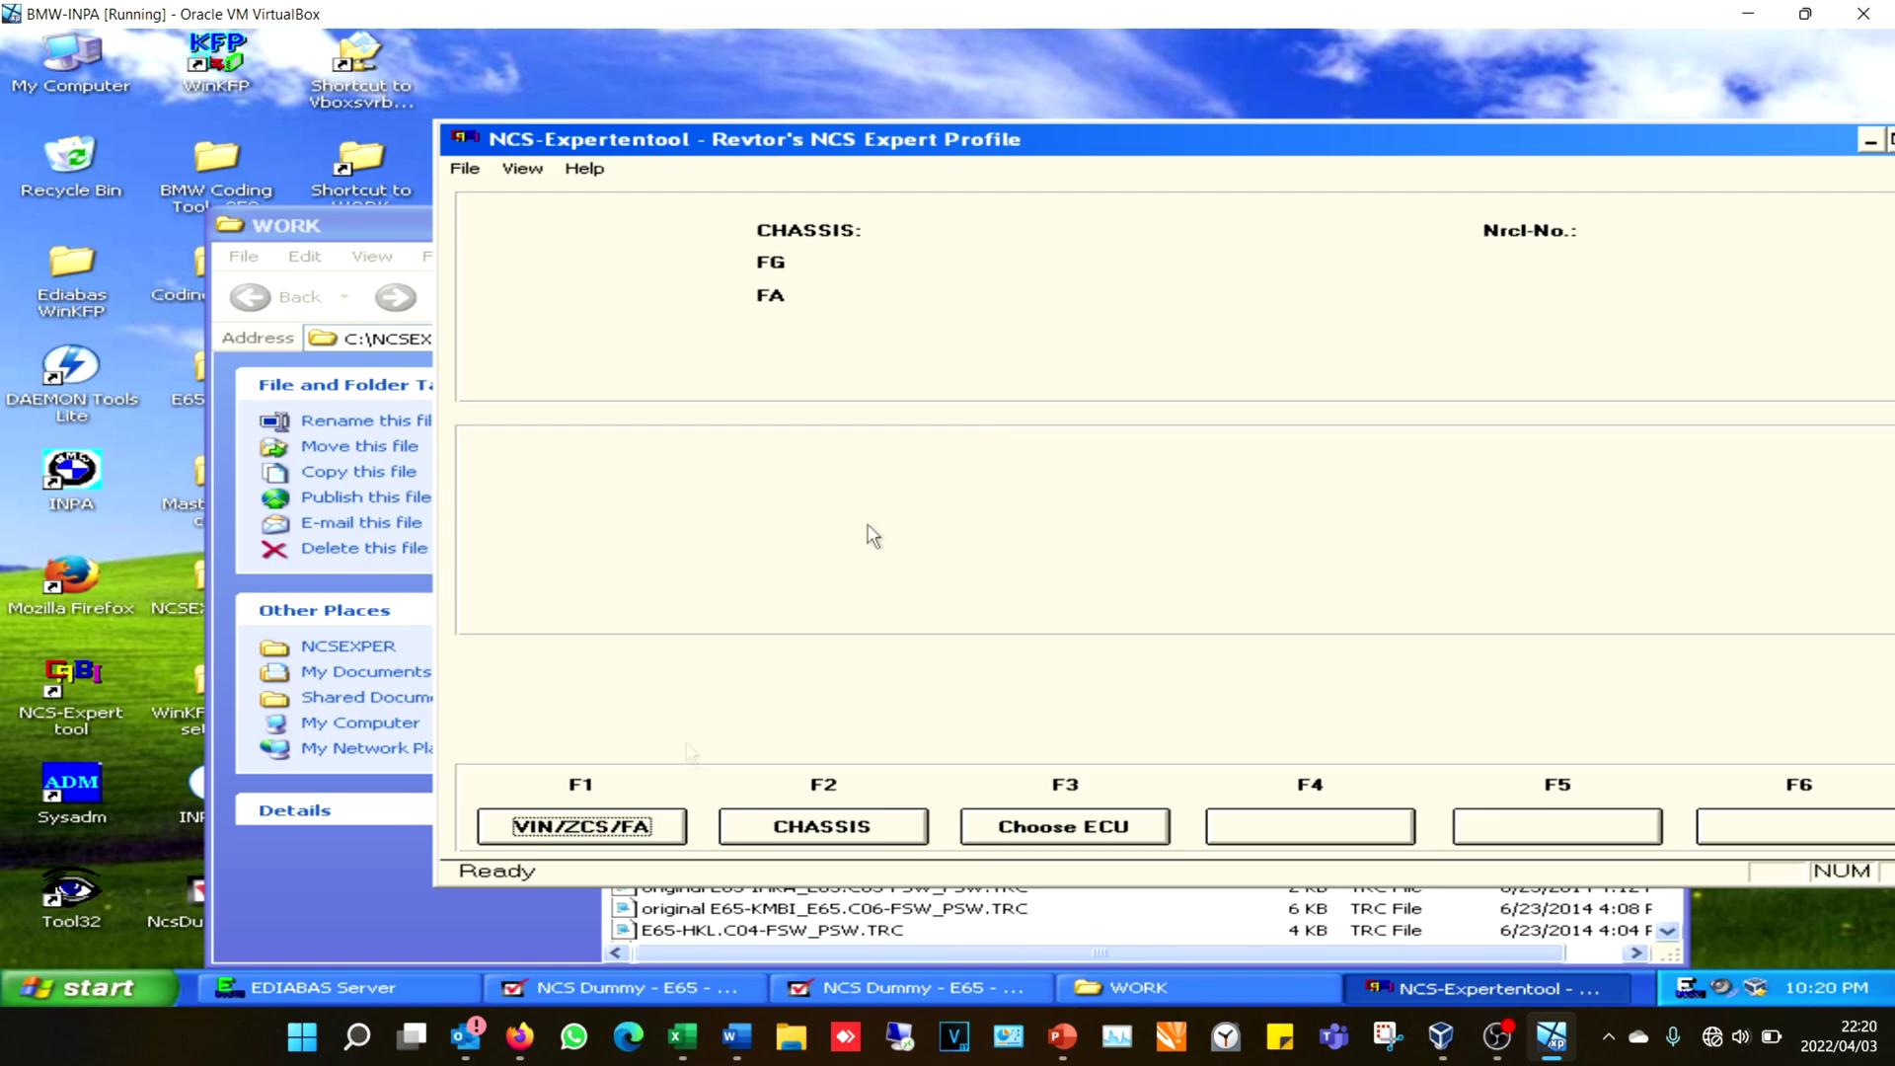
Read the vehicle order from the CAS ECU for chassis E65 and return to the main functions
{"action": "left_click", "coordinate": [620, 834]}
{"action": "left_click", "coordinate": [980, 839]}
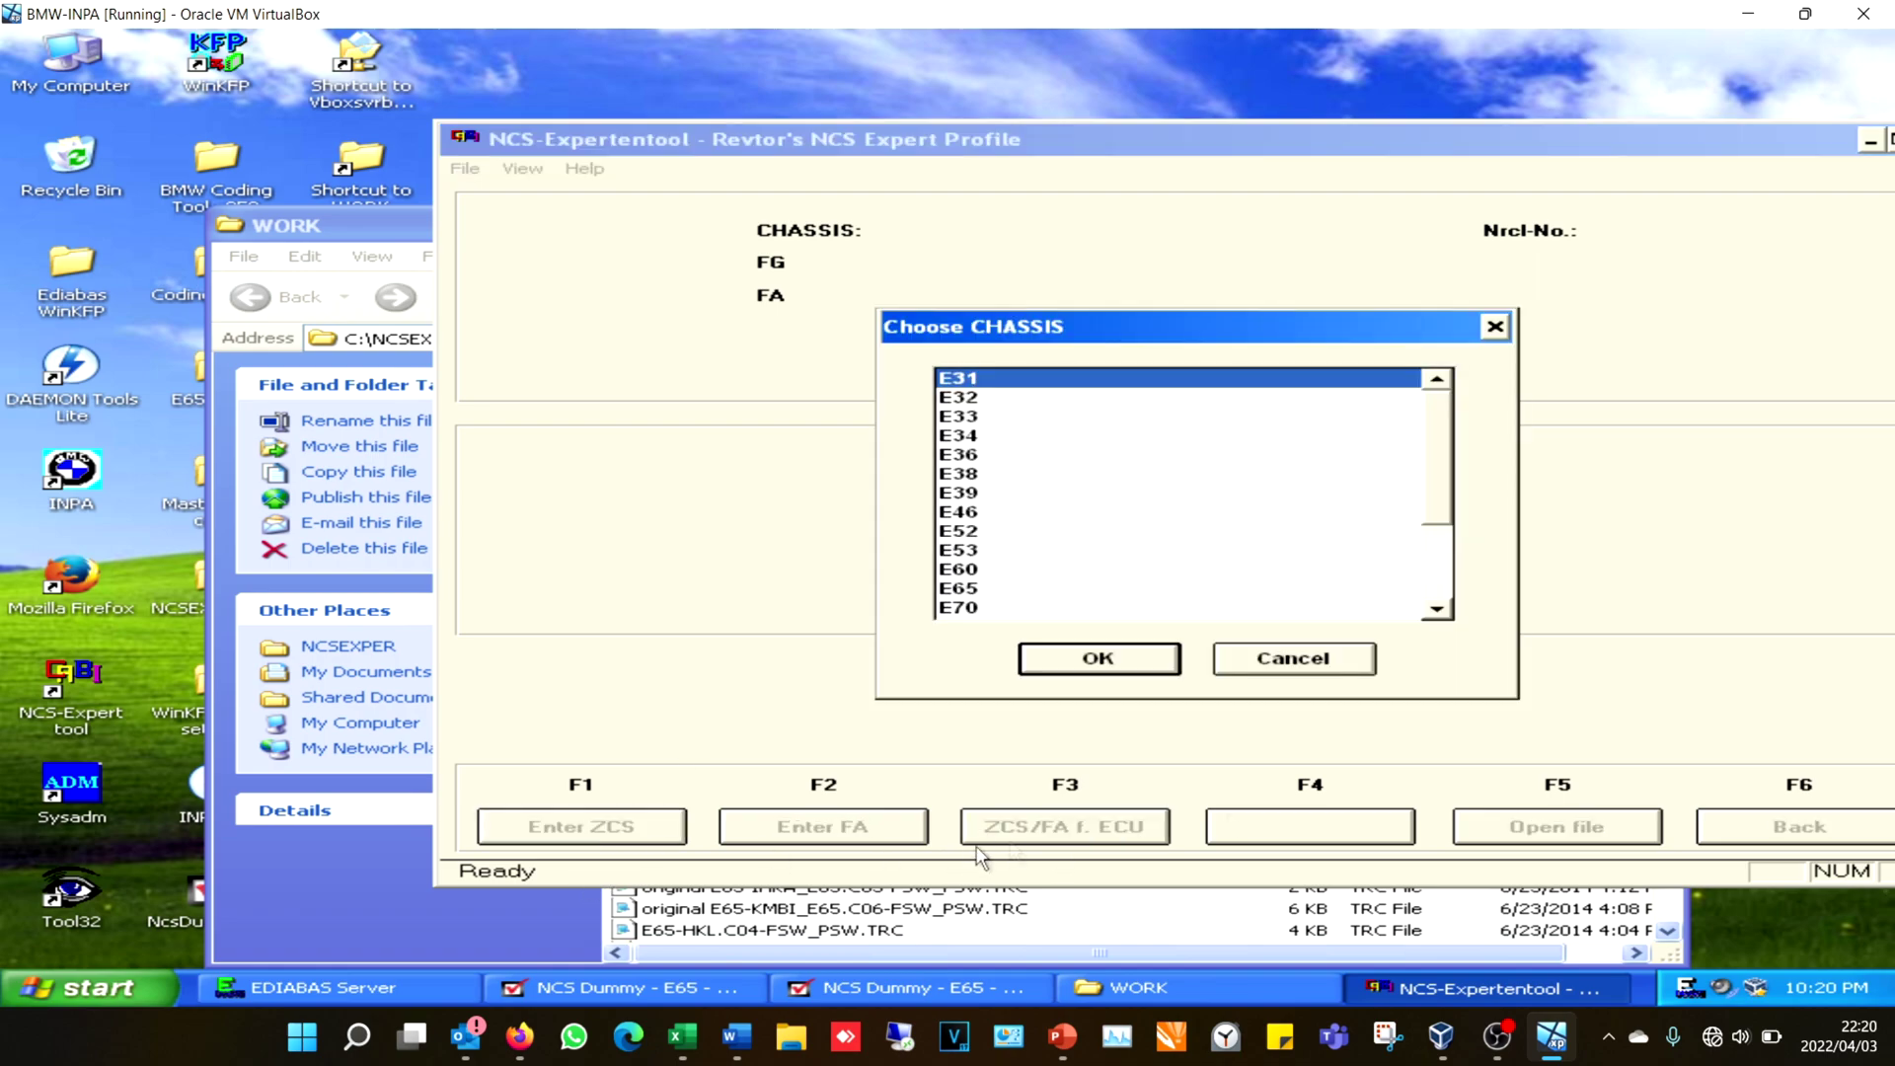
{"action": "double_click", "coordinate": [978, 591]}
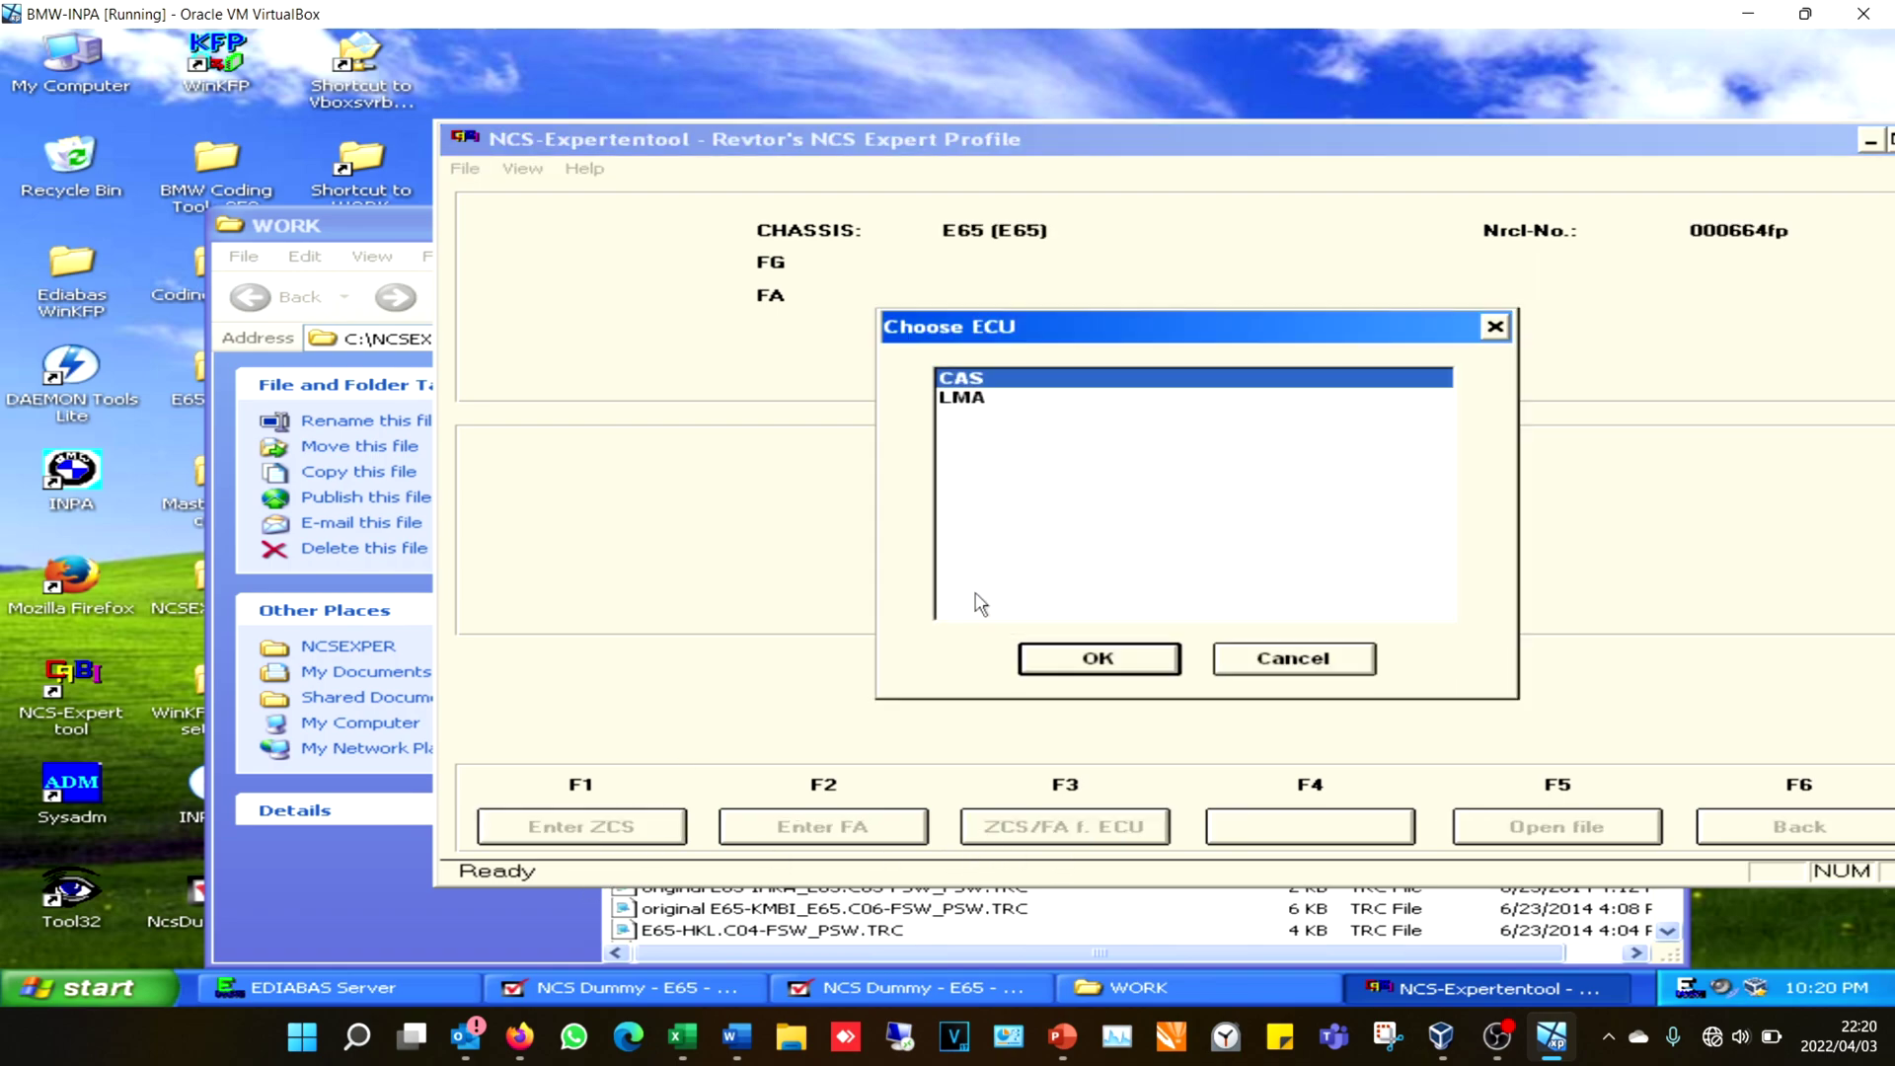
{"action": "left_click", "coordinate": [1093, 659]}
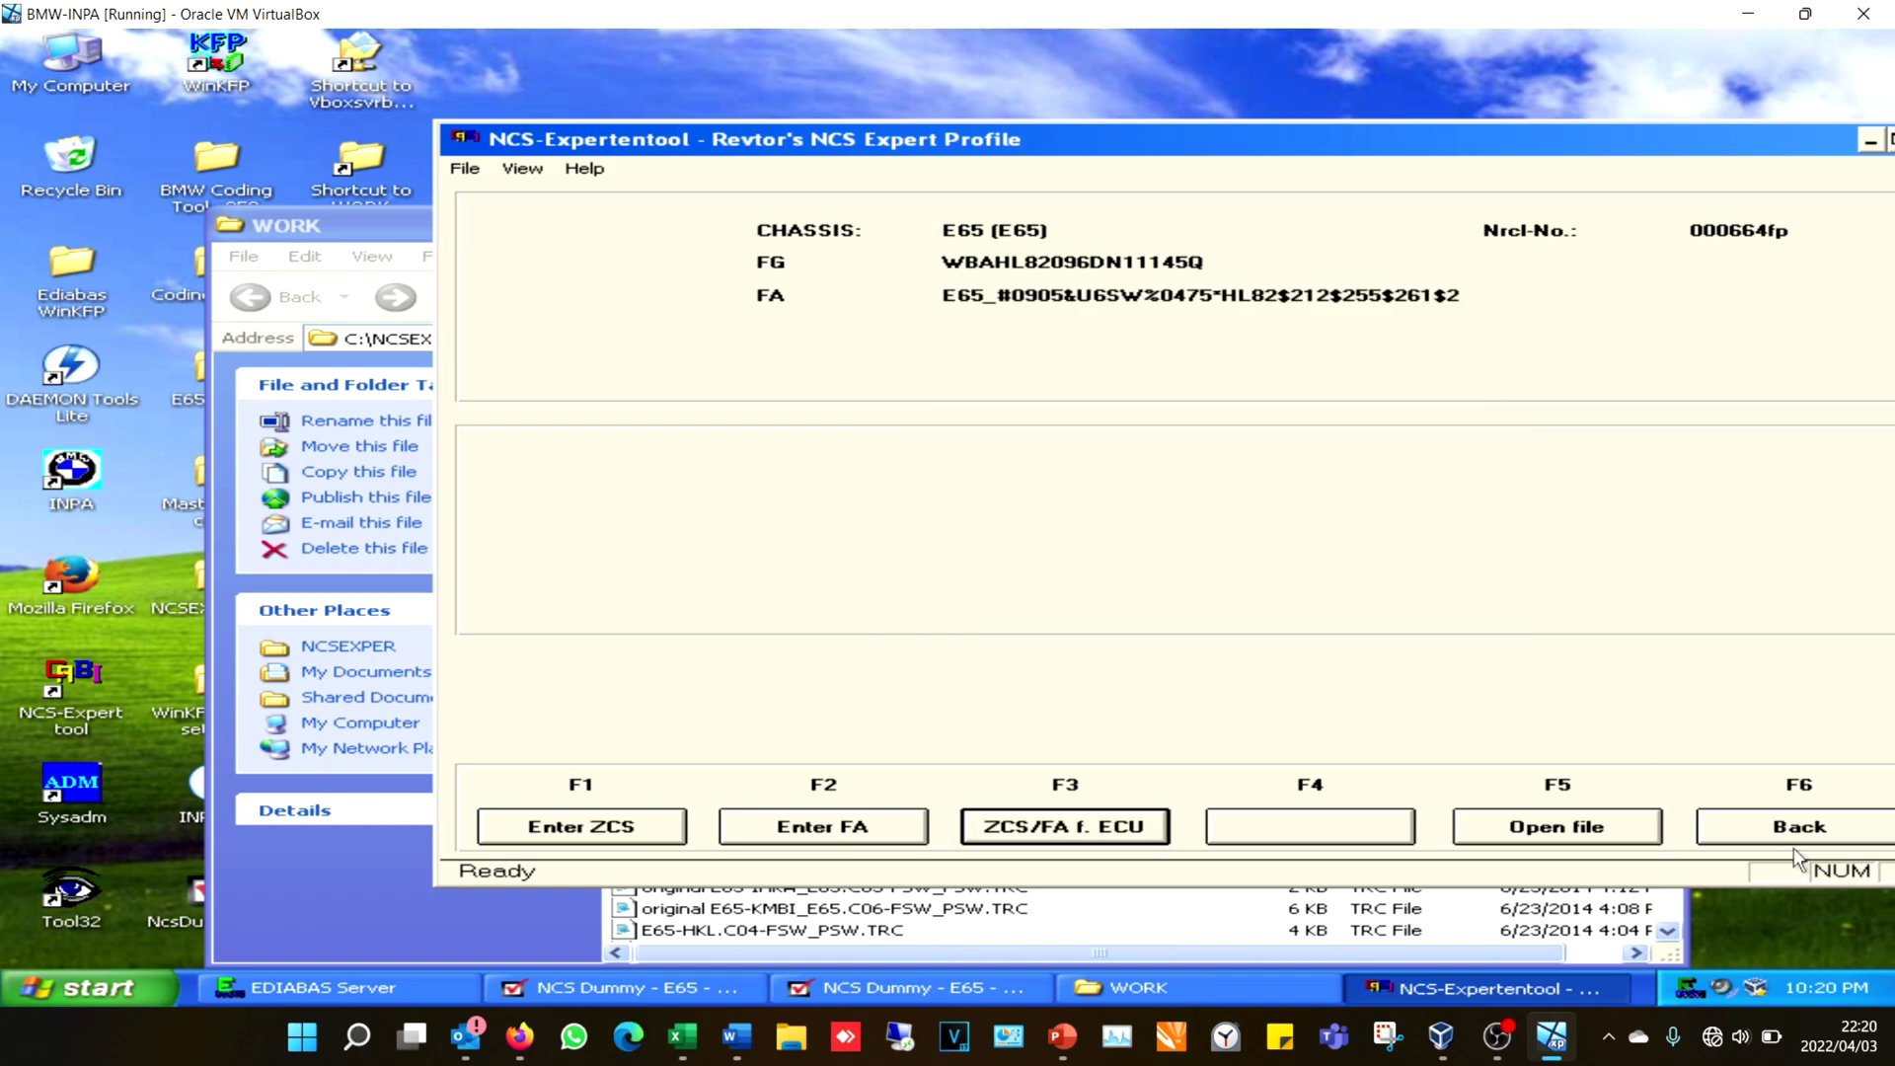
{"action": "left_click", "coordinate": [1796, 837]}
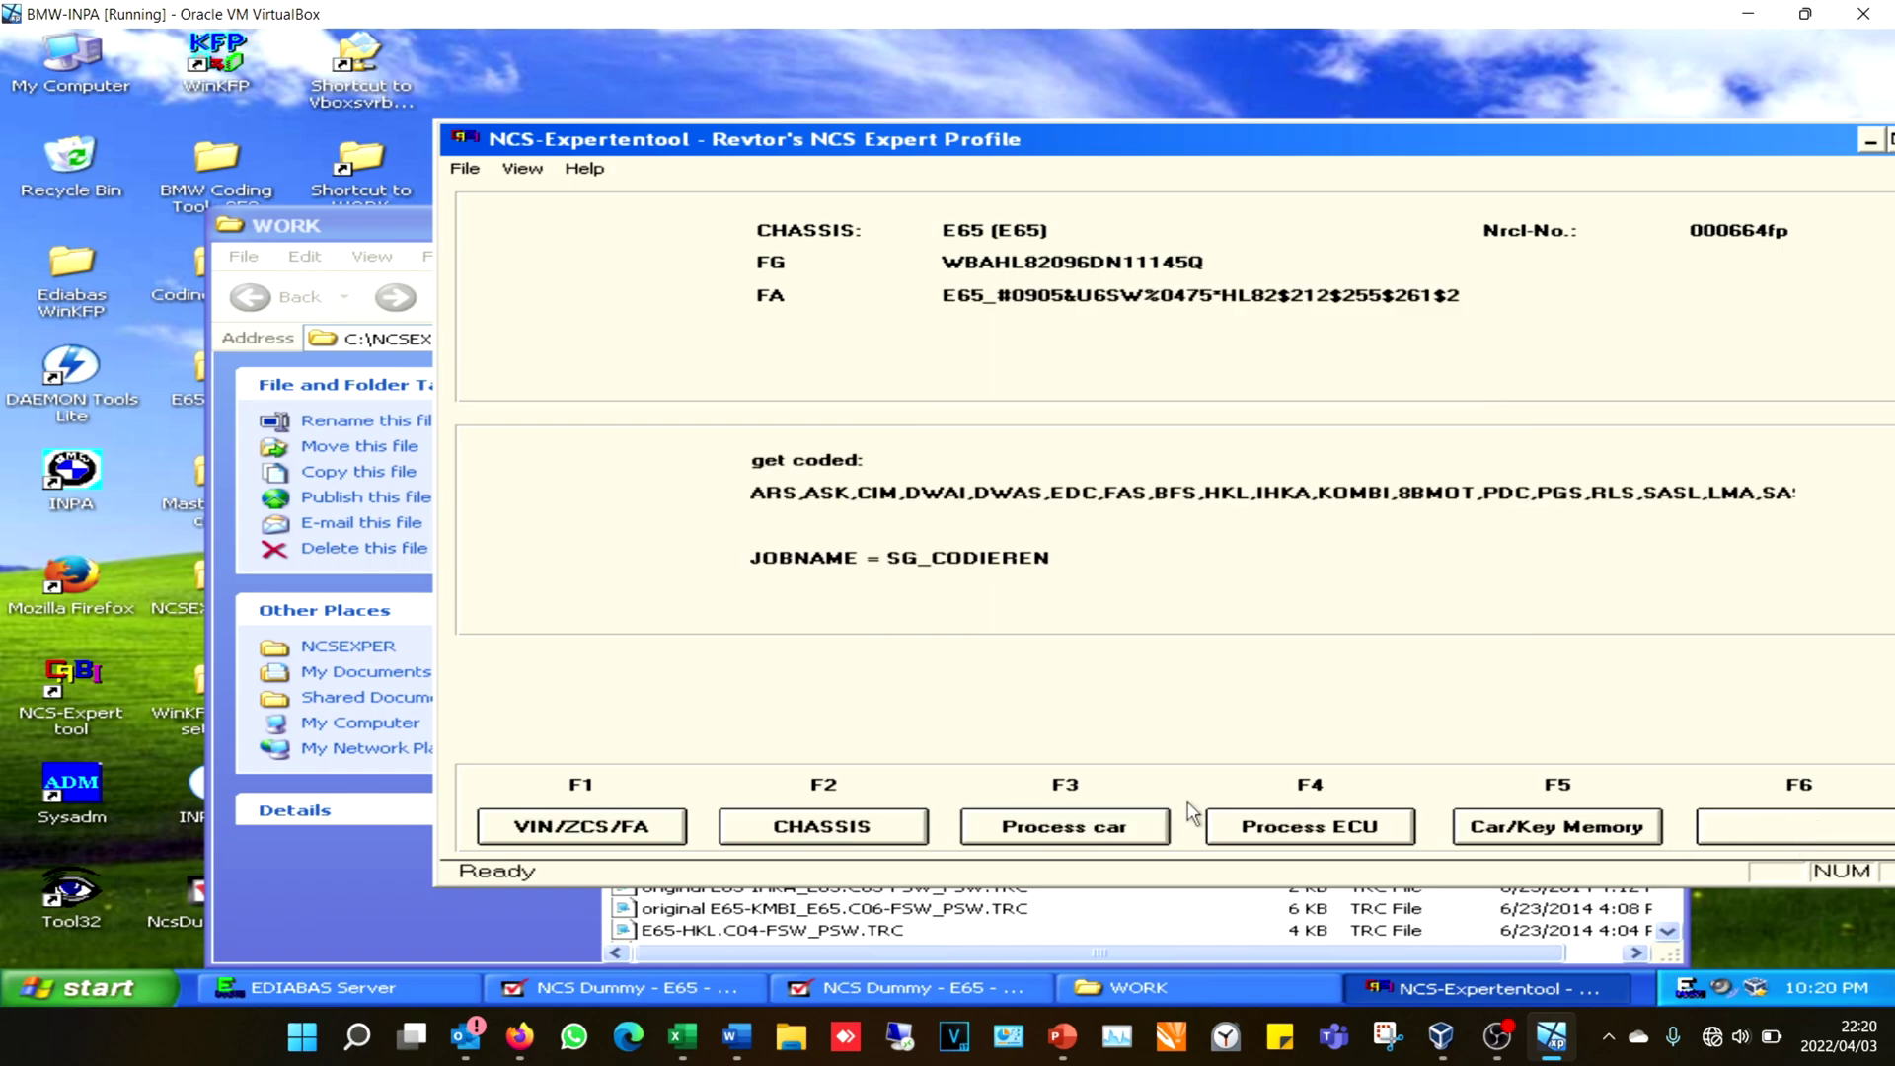
Select the KOMBI ECU for processing and execute the CODIERDATEN_LESEN job on it
{"action": "left_click", "coordinate": [1333, 839]}
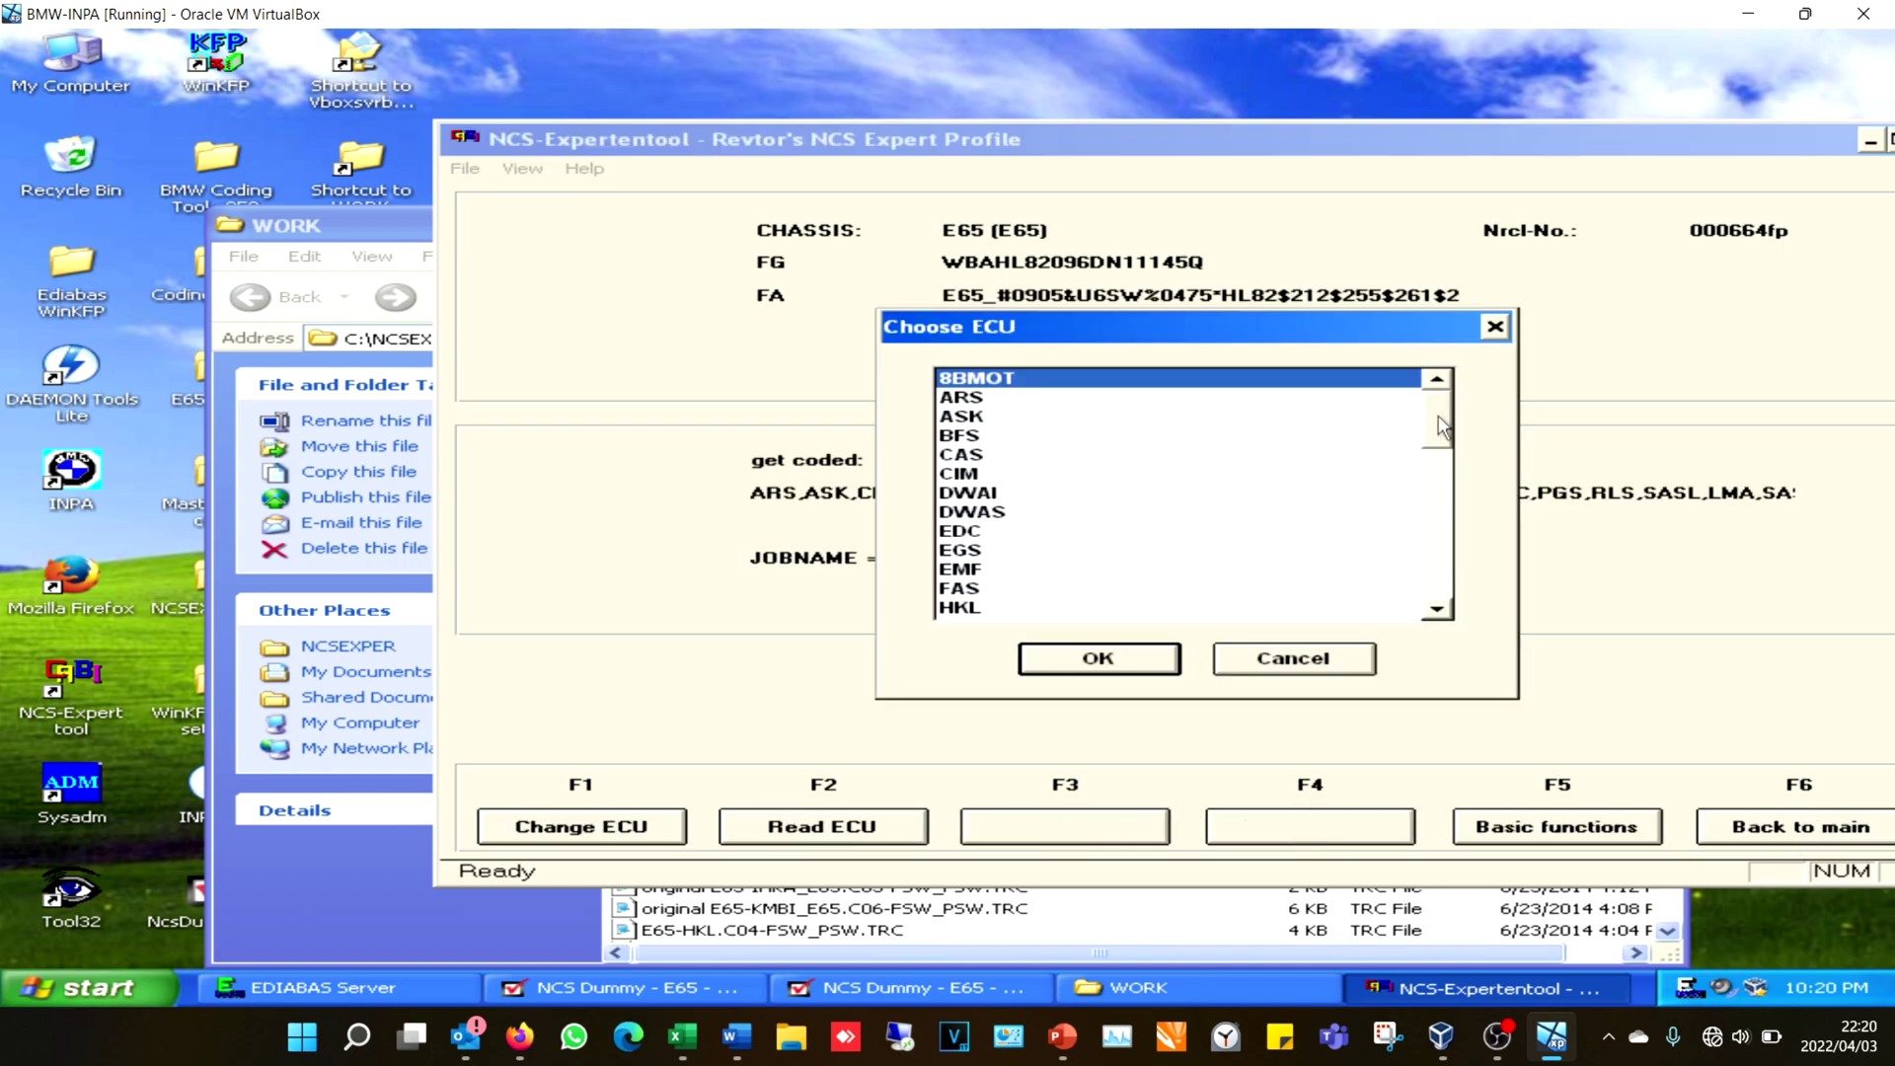
{"action": "left_click_drag", "start_coordinate": [1443, 430], "coordinate": [1445, 454]}
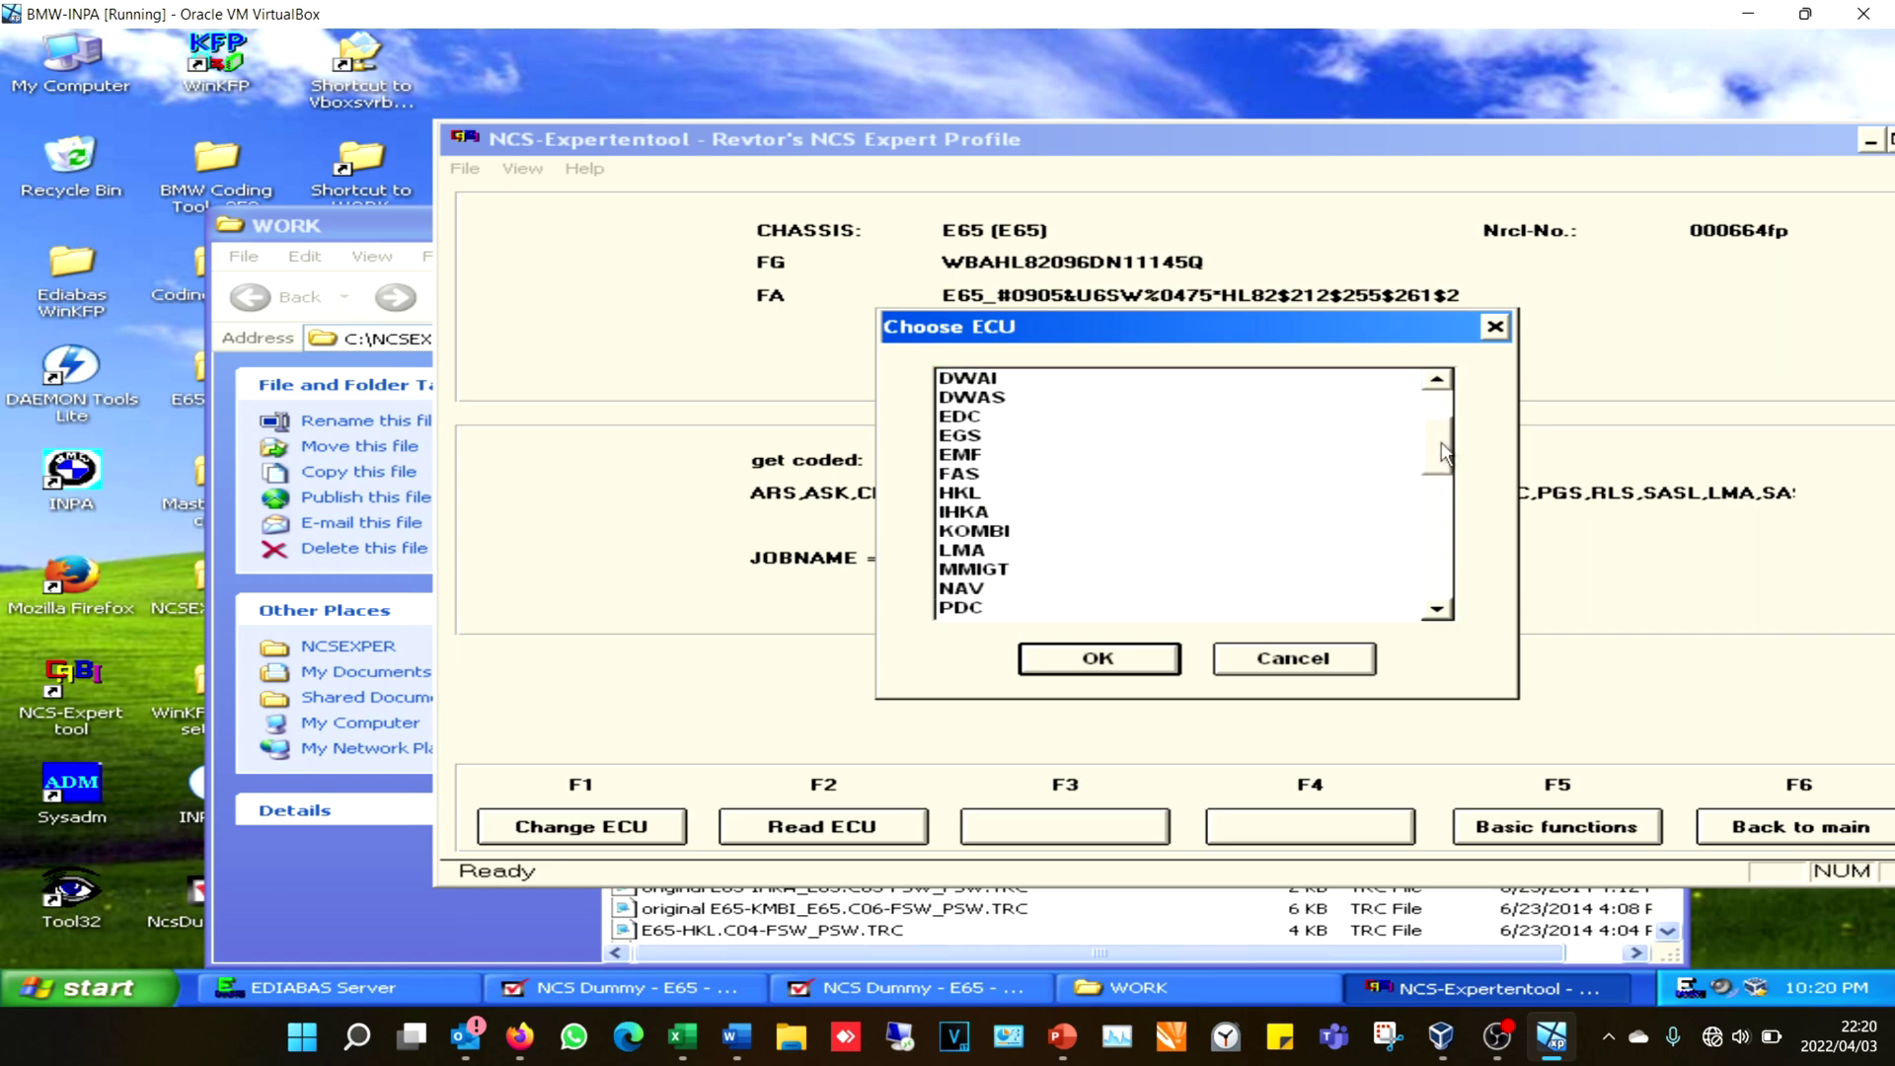
{"action": "left_click", "coordinate": [953, 533]}
{"action": "double_click", "coordinate": [954, 533]}
{"action": "left_click", "coordinate": [1031, 627]}
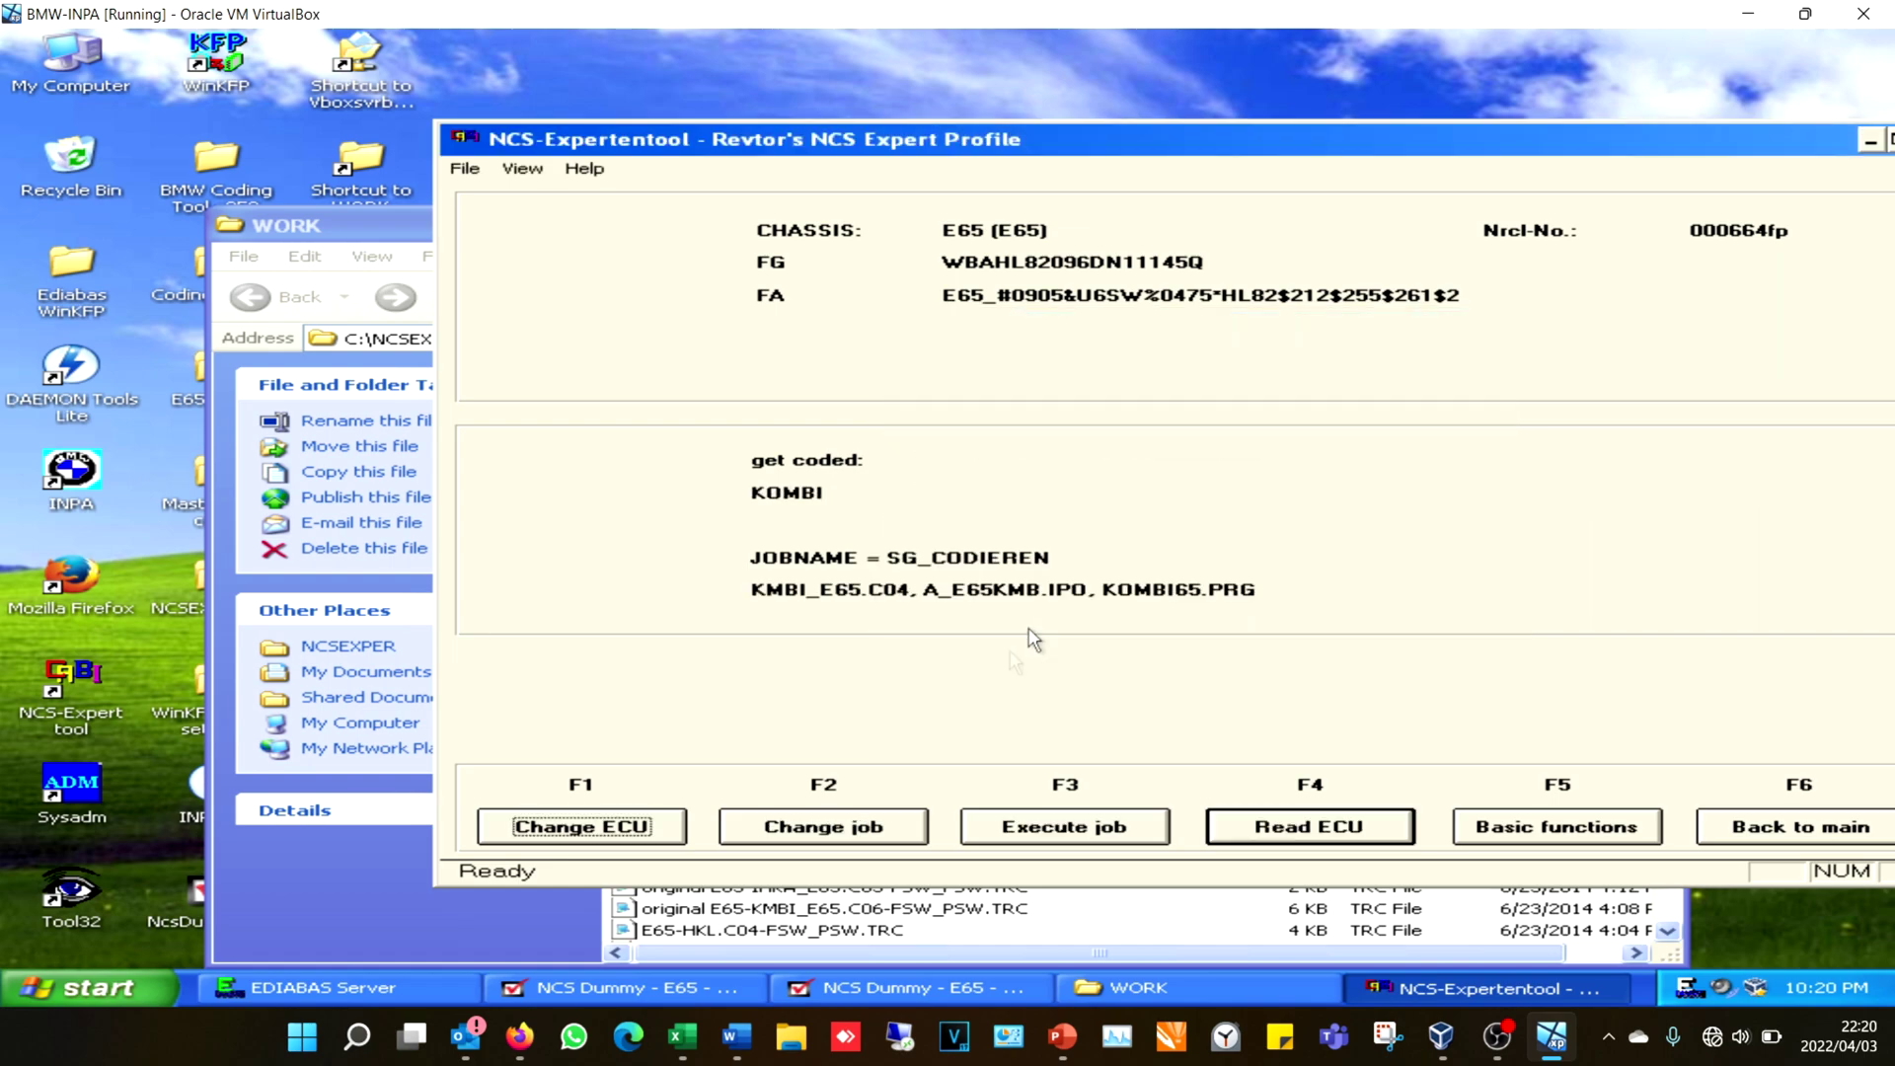
{"action": "left_click", "coordinate": [868, 839]}
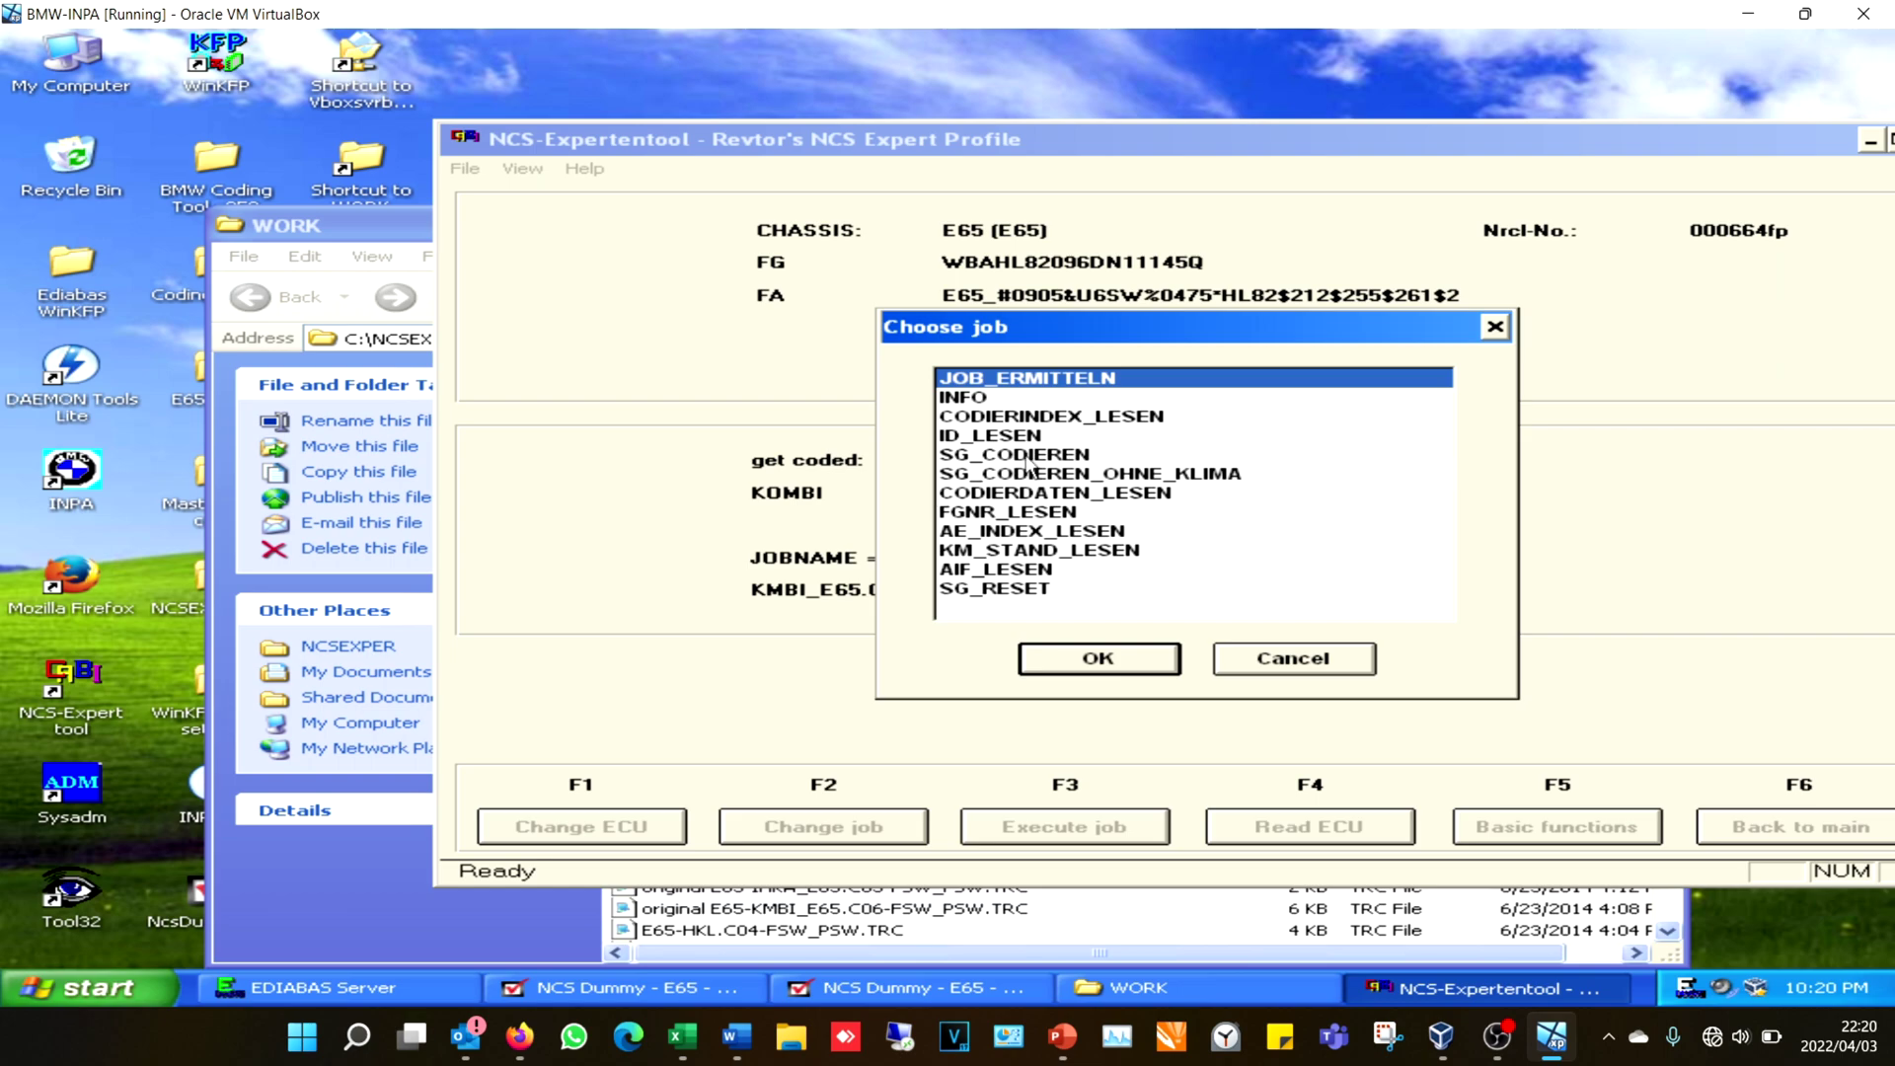
{"action": "double_click", "coordinate": [1032, 494]}
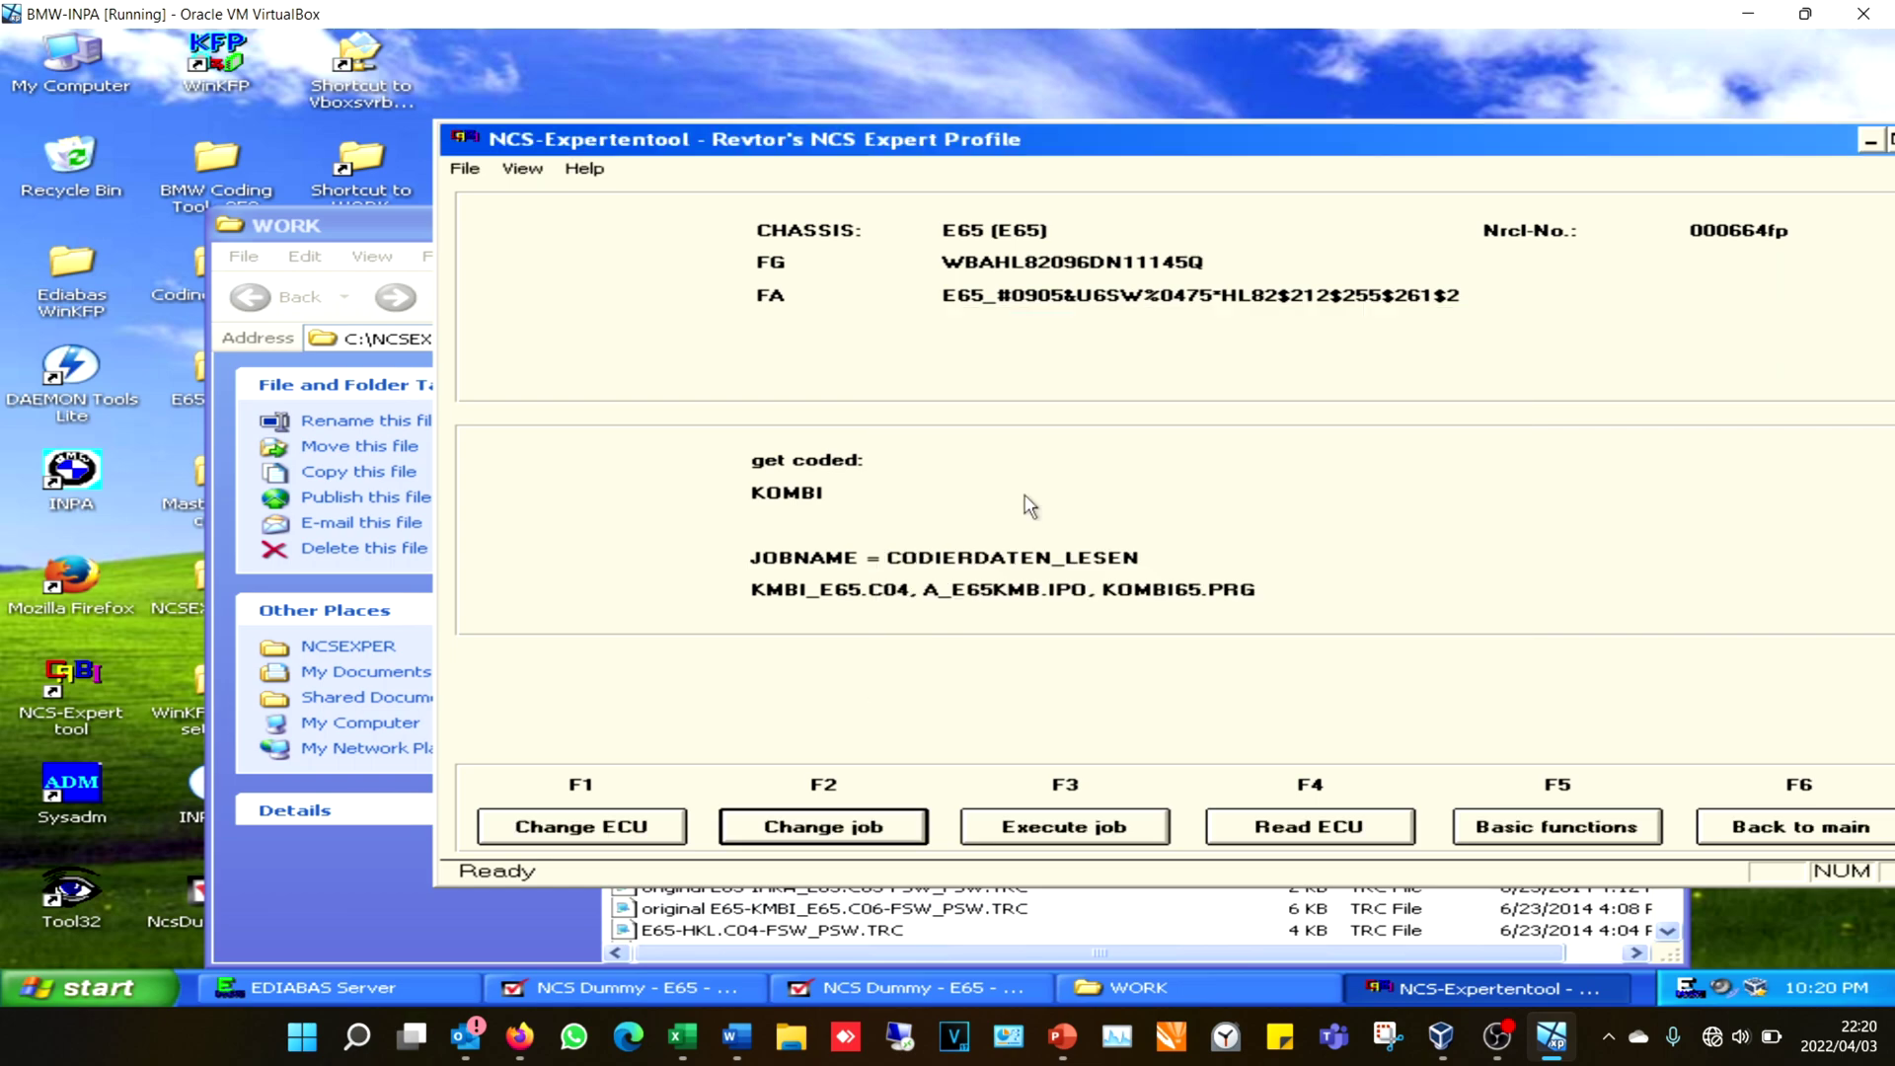
{"action": "left_click", "coordinate": [1053, 837]}
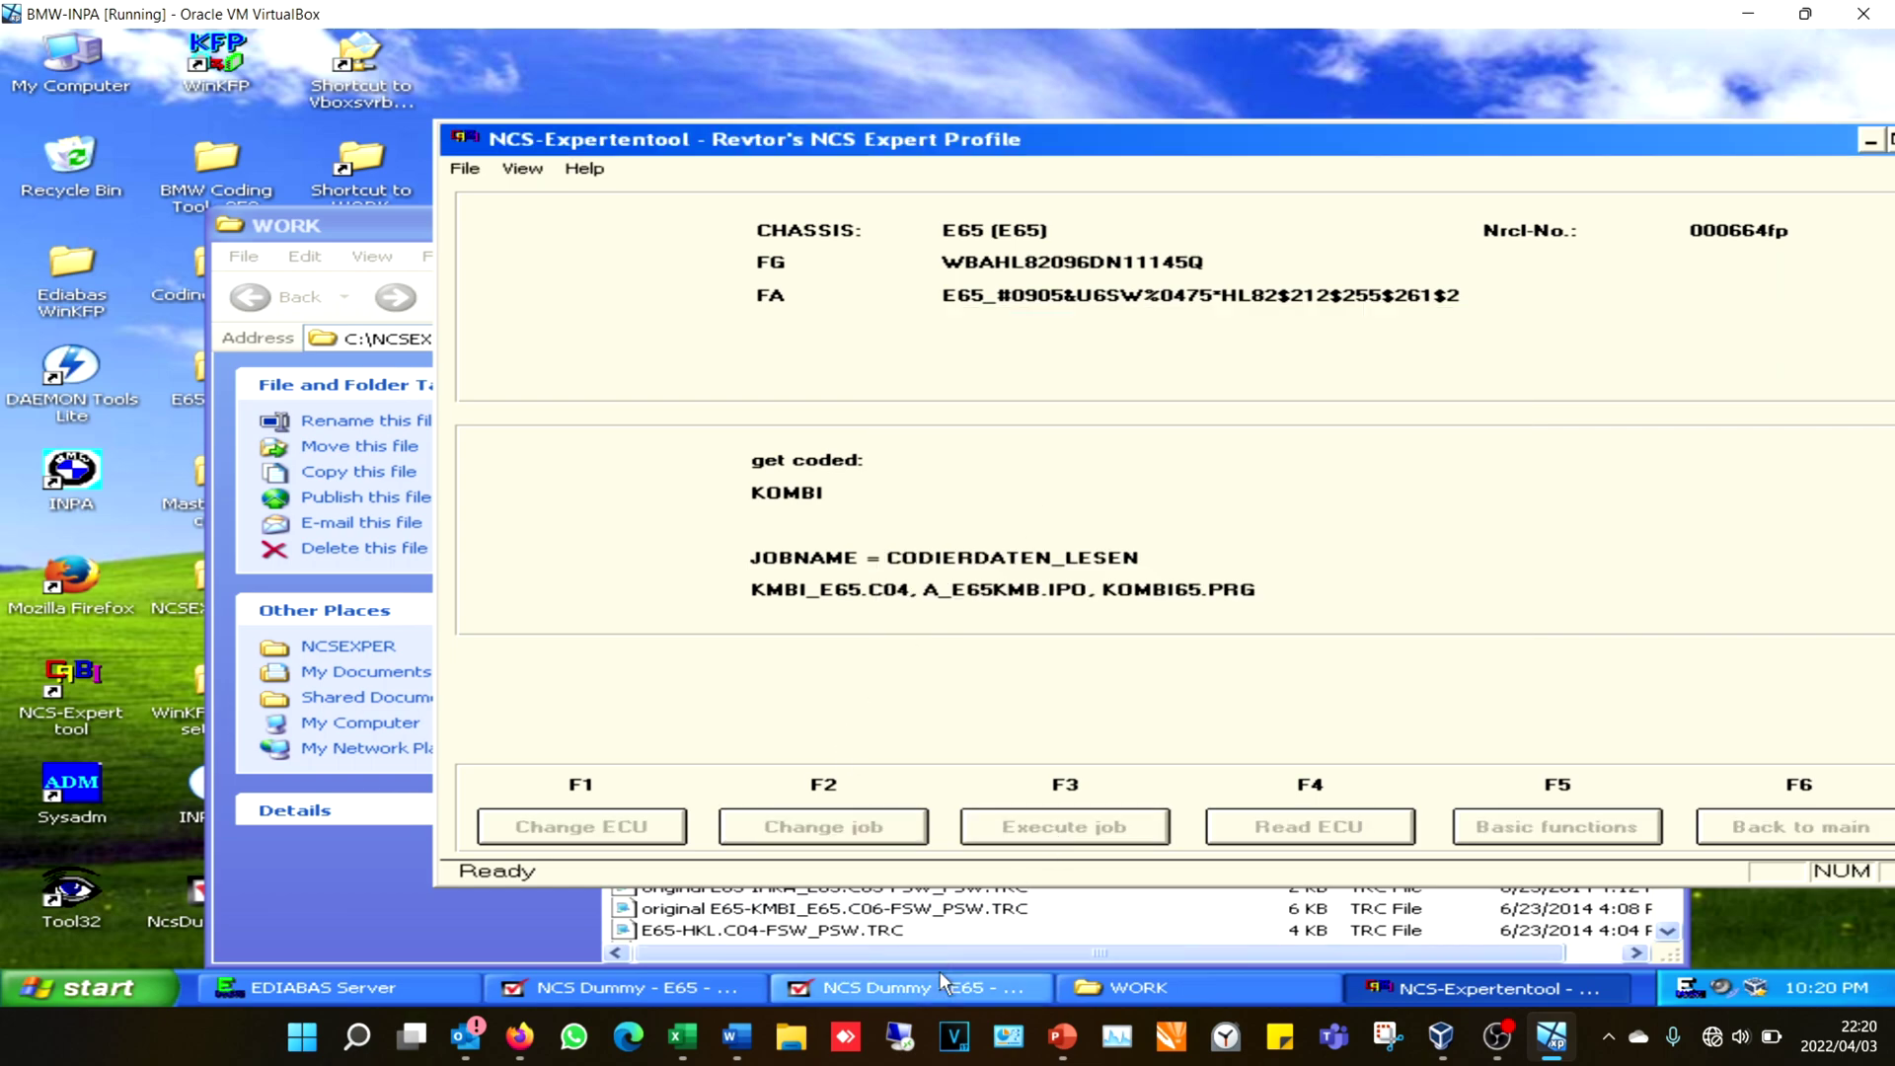
Switch to NCS Dummy, set the module to KMBI_E65.C06 and find the keyword "edc" in its functions
{"action": "left_click", "coordinate": [928, 995]}
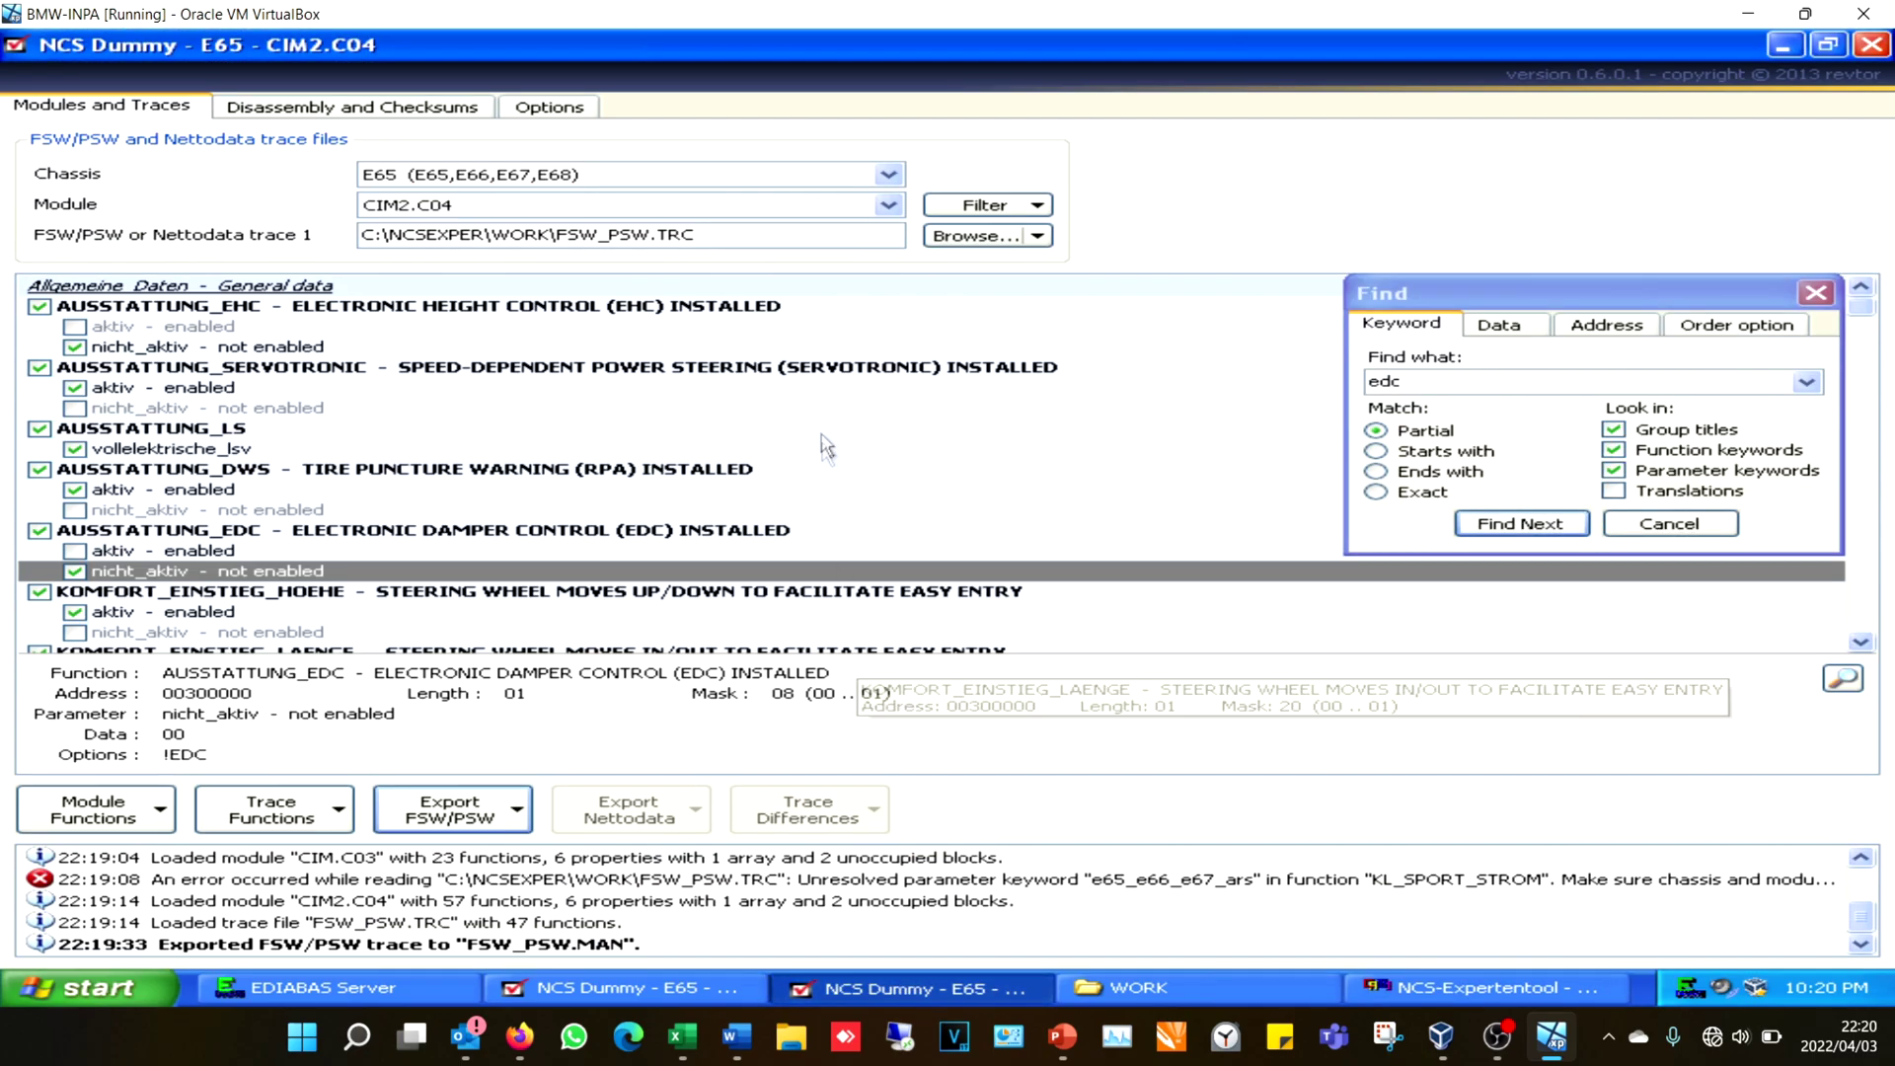
{"action": "left_click", "coordinate": [888, 205]}
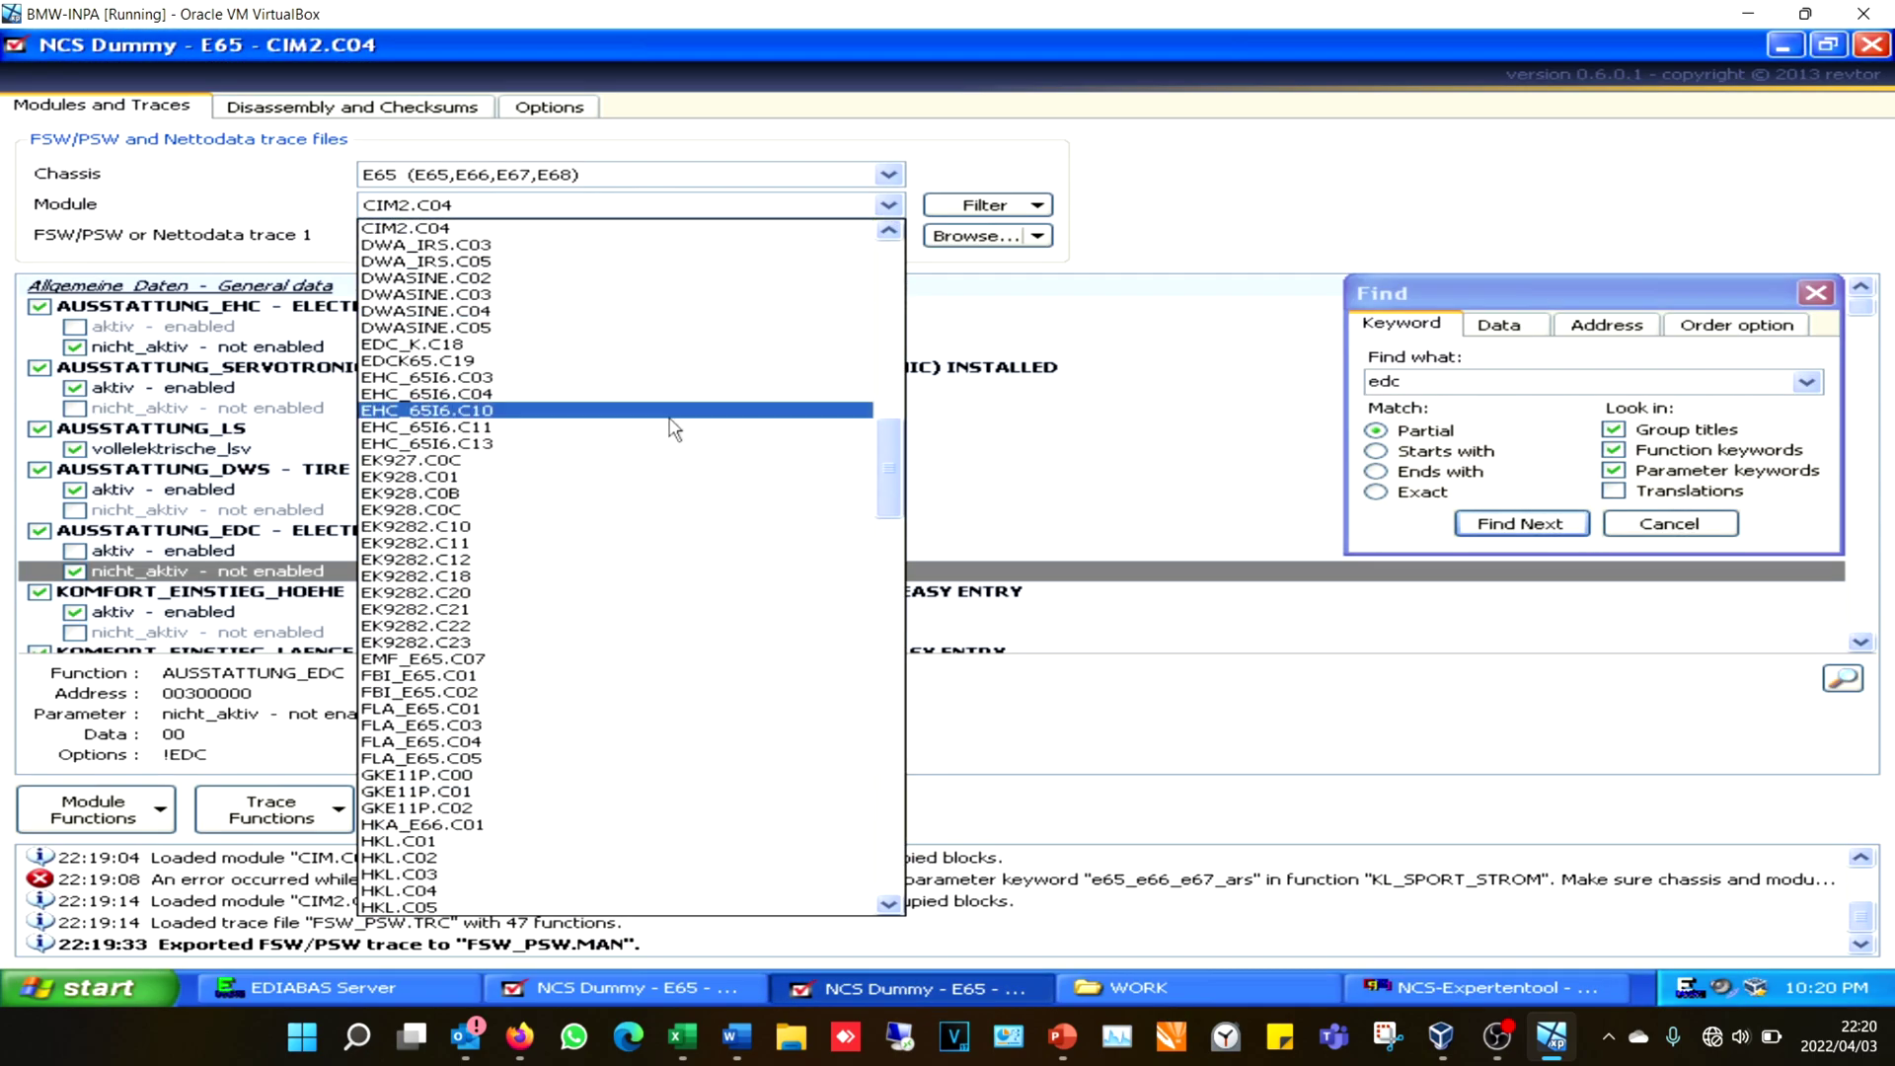
{"action": "scroll", "coordinate": [494, 429], "scroll_direction": "down", "scroll_amount": 3}
{"action": "left_click", "coordinate": [474, 409]}
{"action": "key", "text": "Return"}
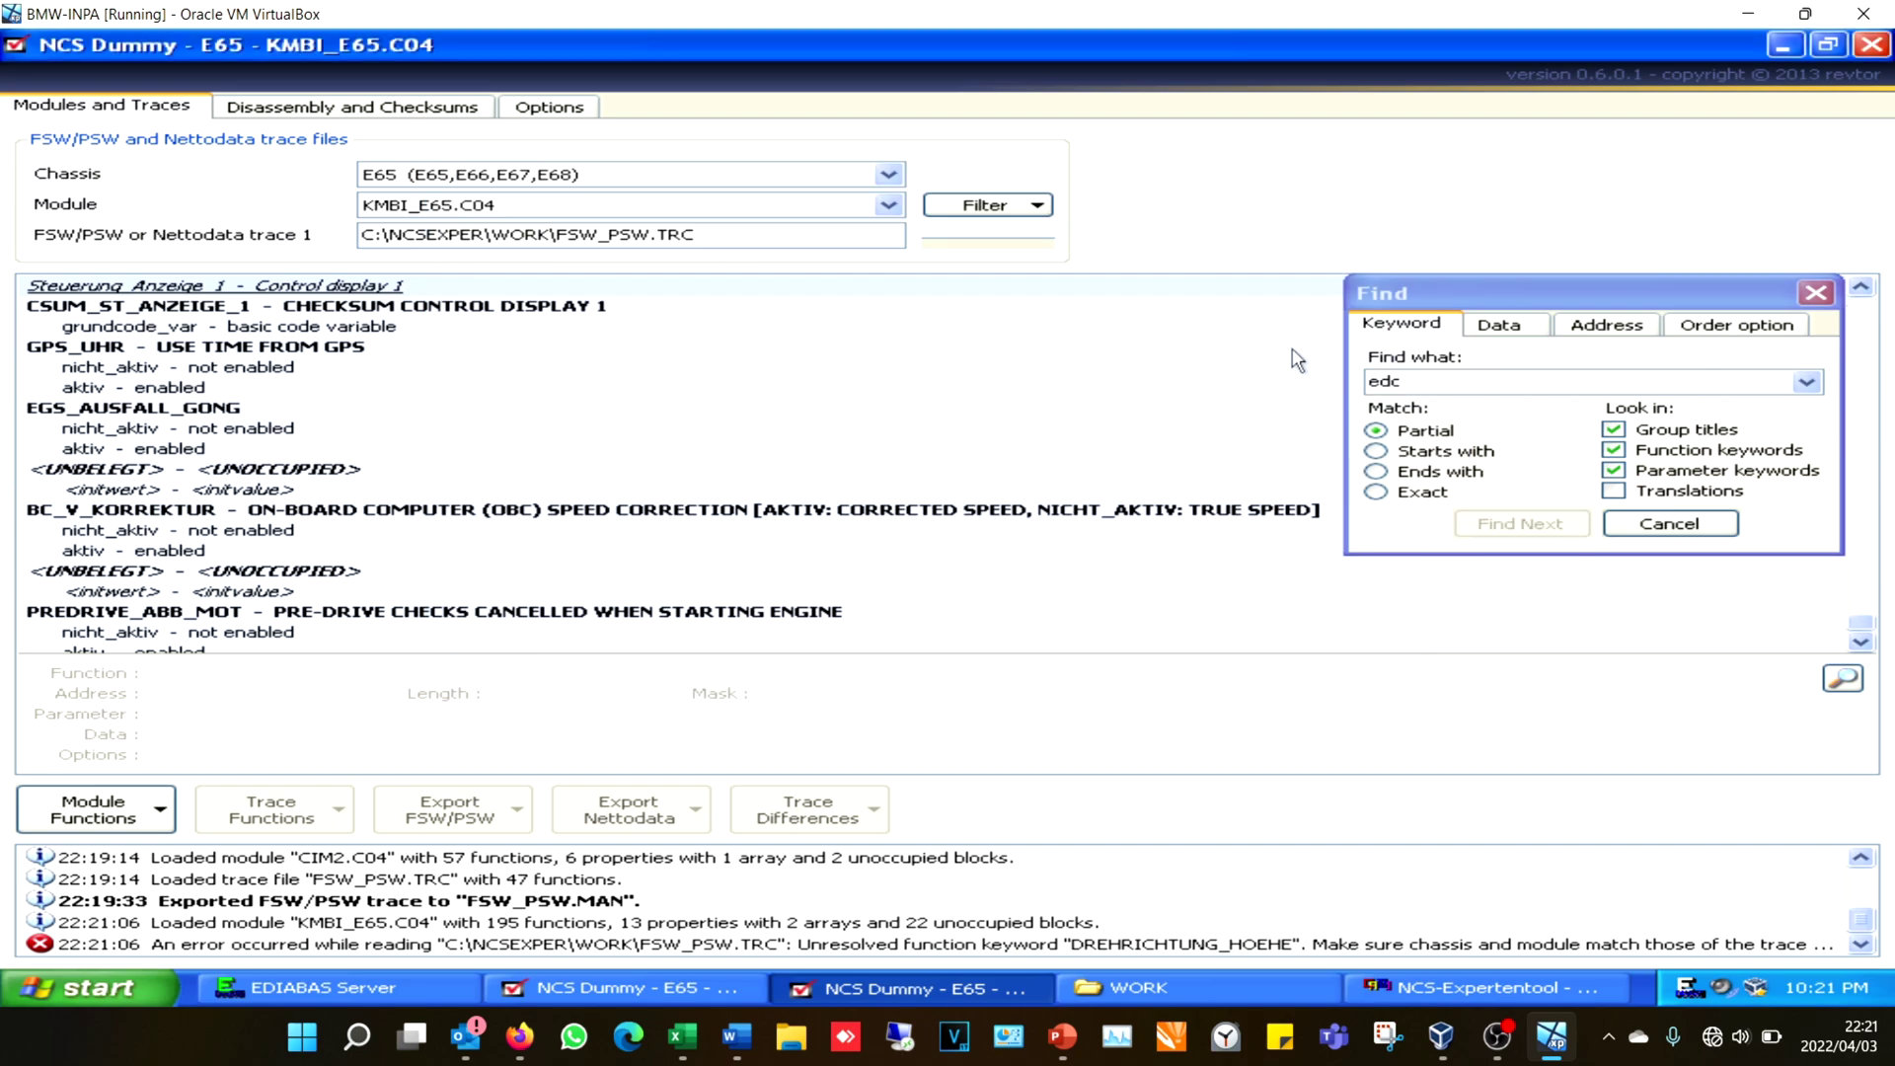
{"action": "left_click", "coordinate": [888, 205]}
{"action": "left_click", "coordinate": [820, 247]}
{"action": "key", "text": "Down"}
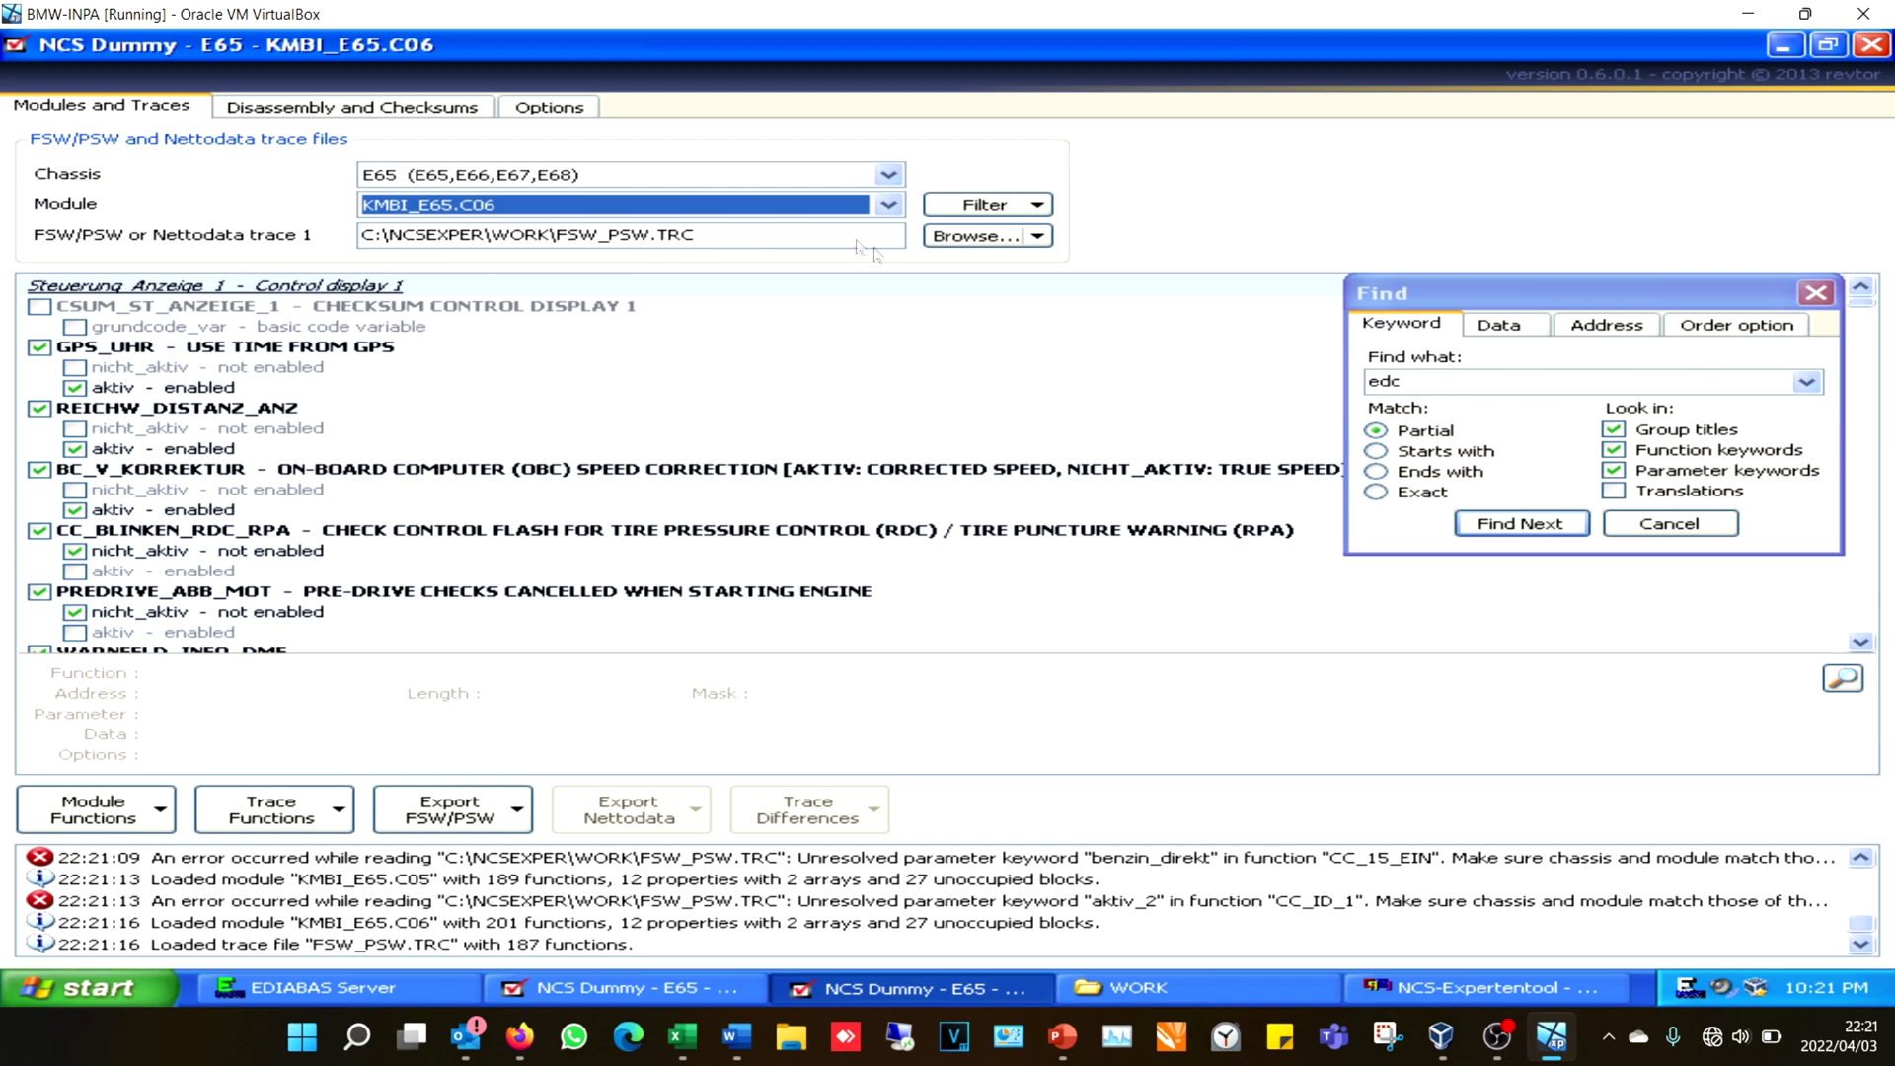
{"action": "left_click", "coordinate": [1520, 524]}
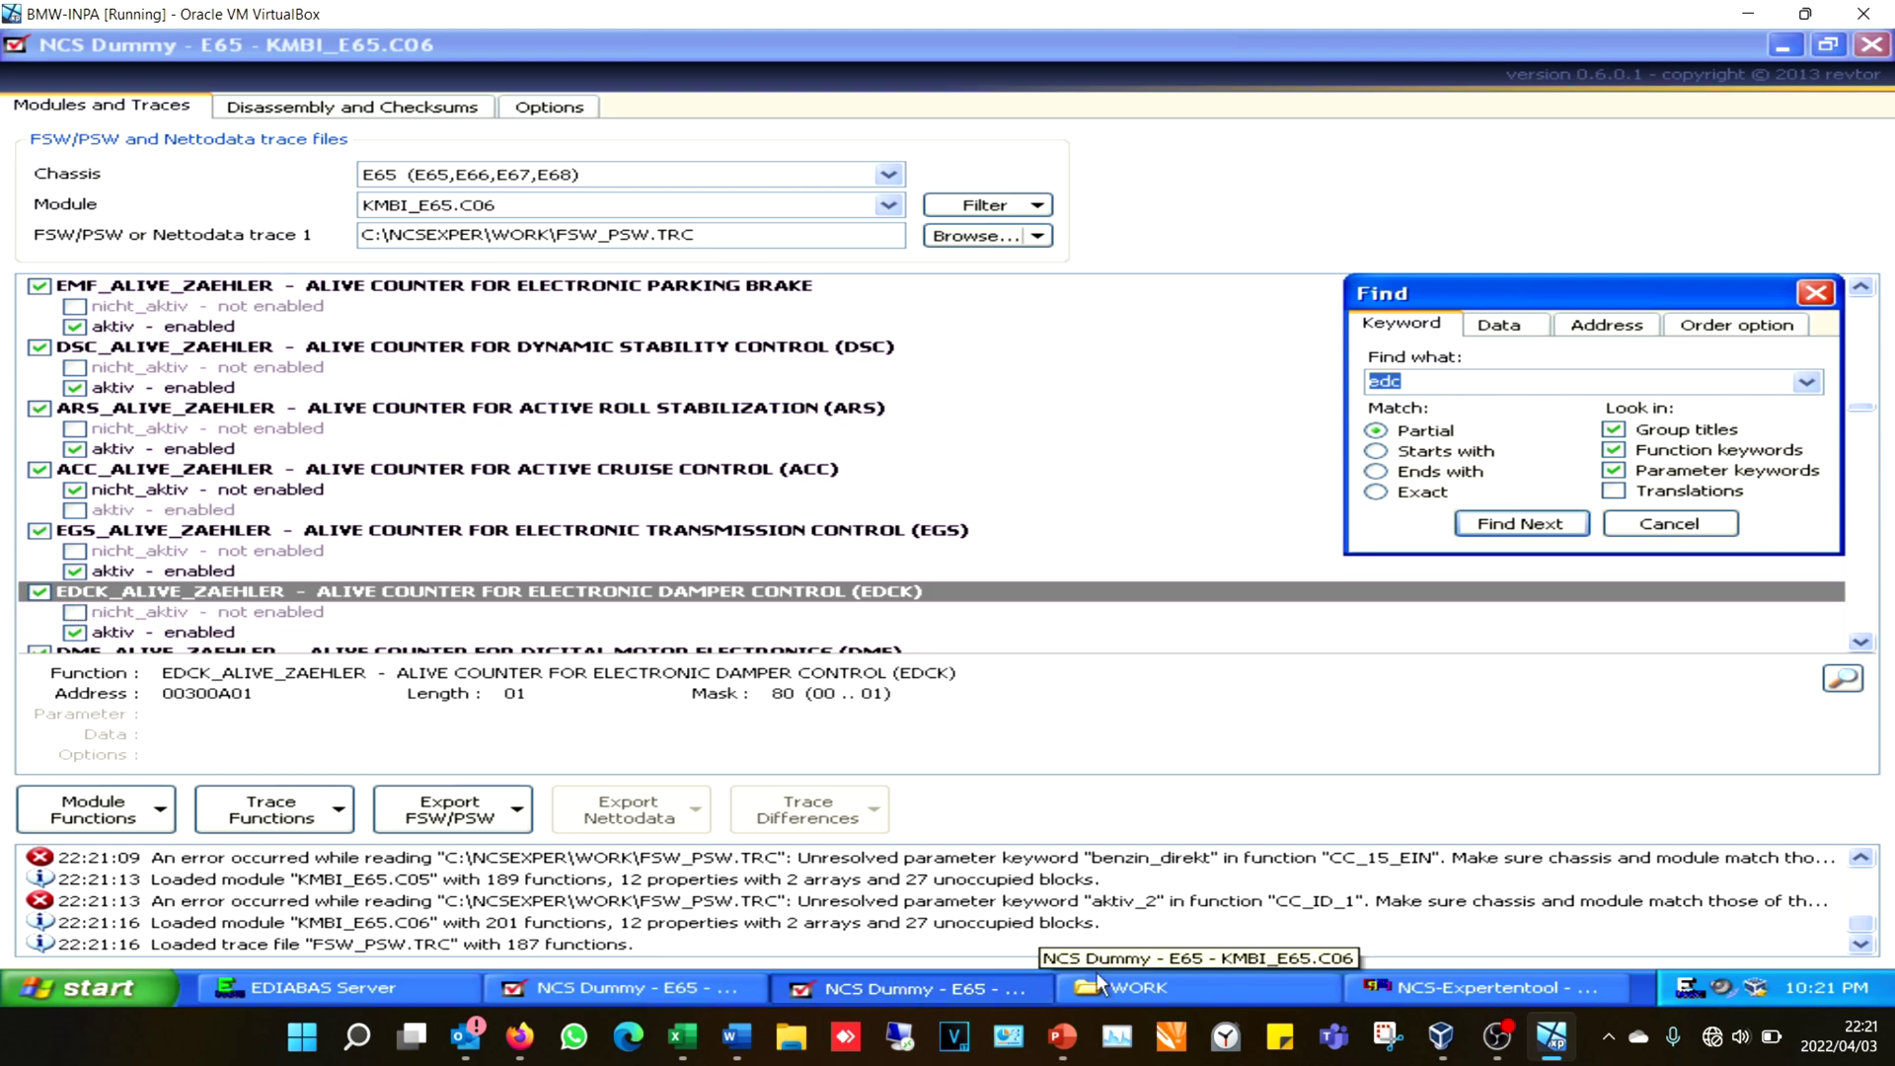
Open FSW_PSW.TRC from the WORK folder in Notepad and search it for the "edc" entries
{"action": "left_click", "coordinate": [1145, 987]}
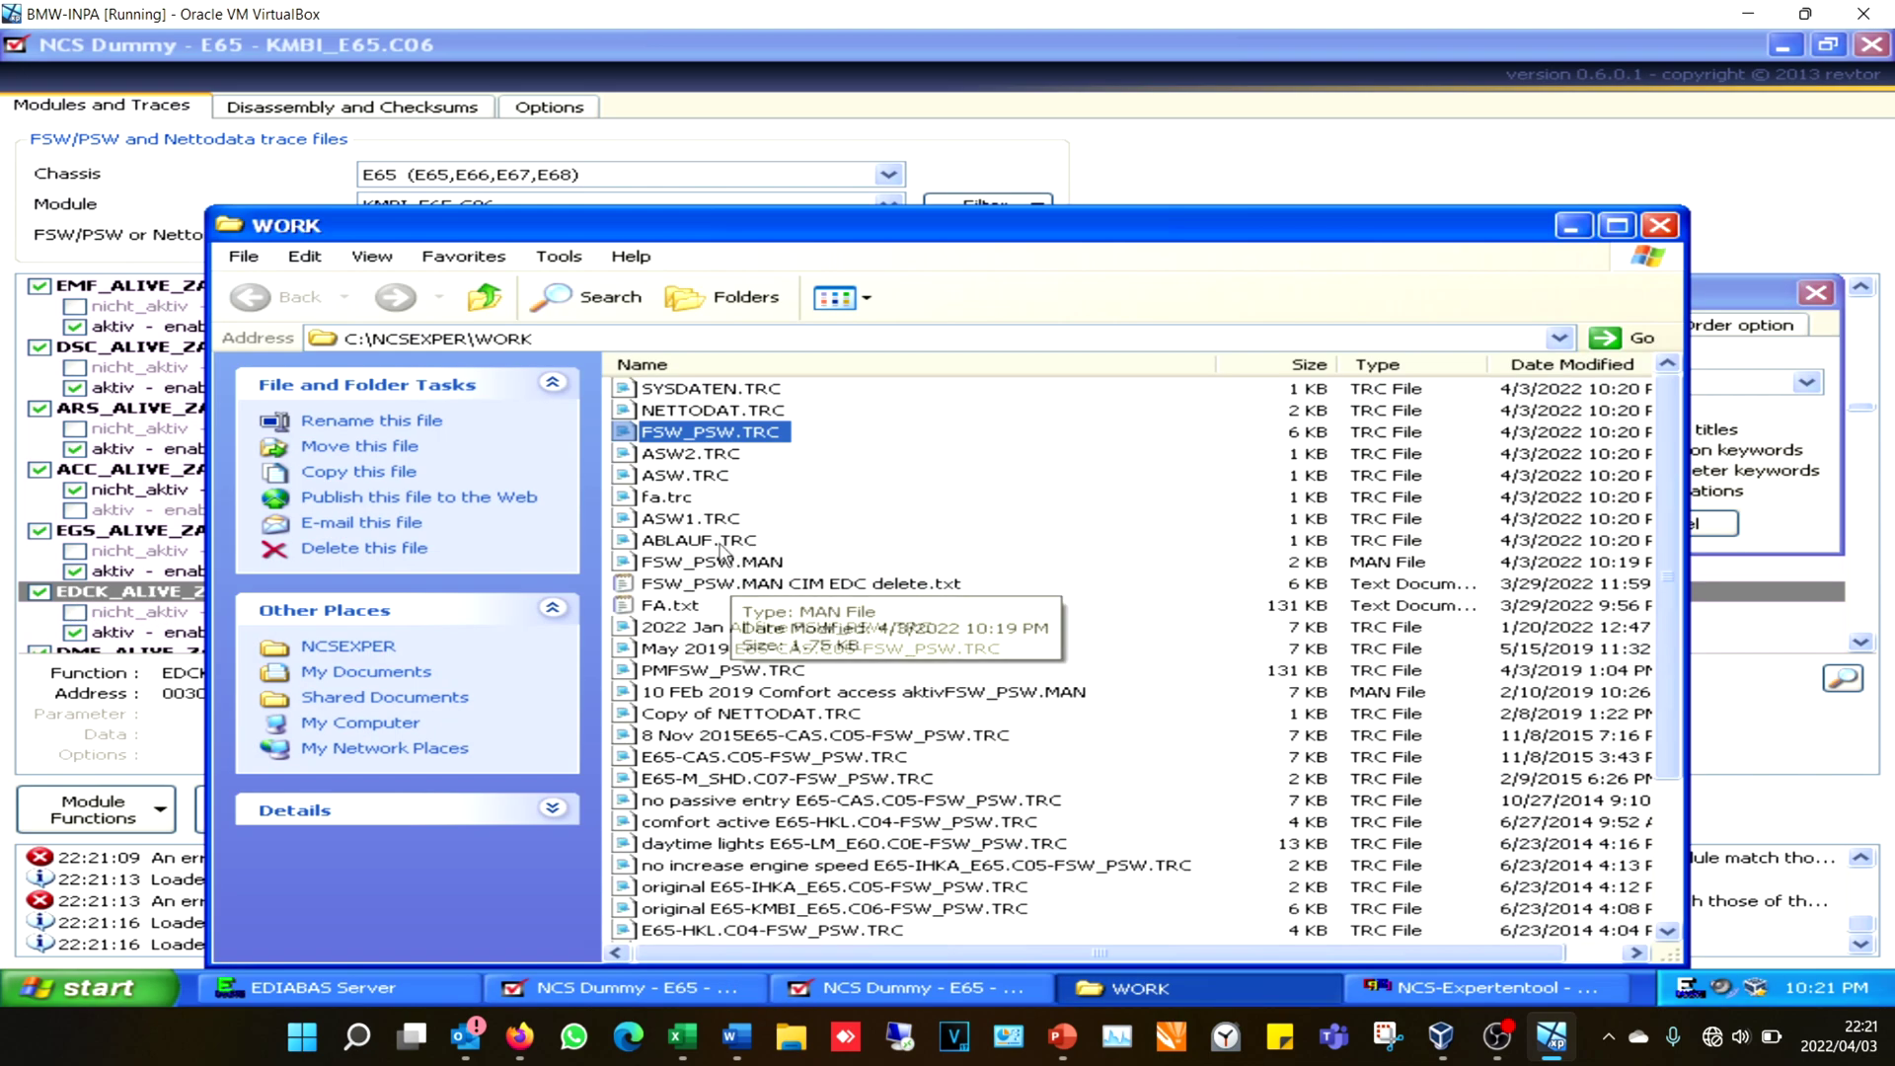
{"action": "double_click", "coordinate": [717, 434]}
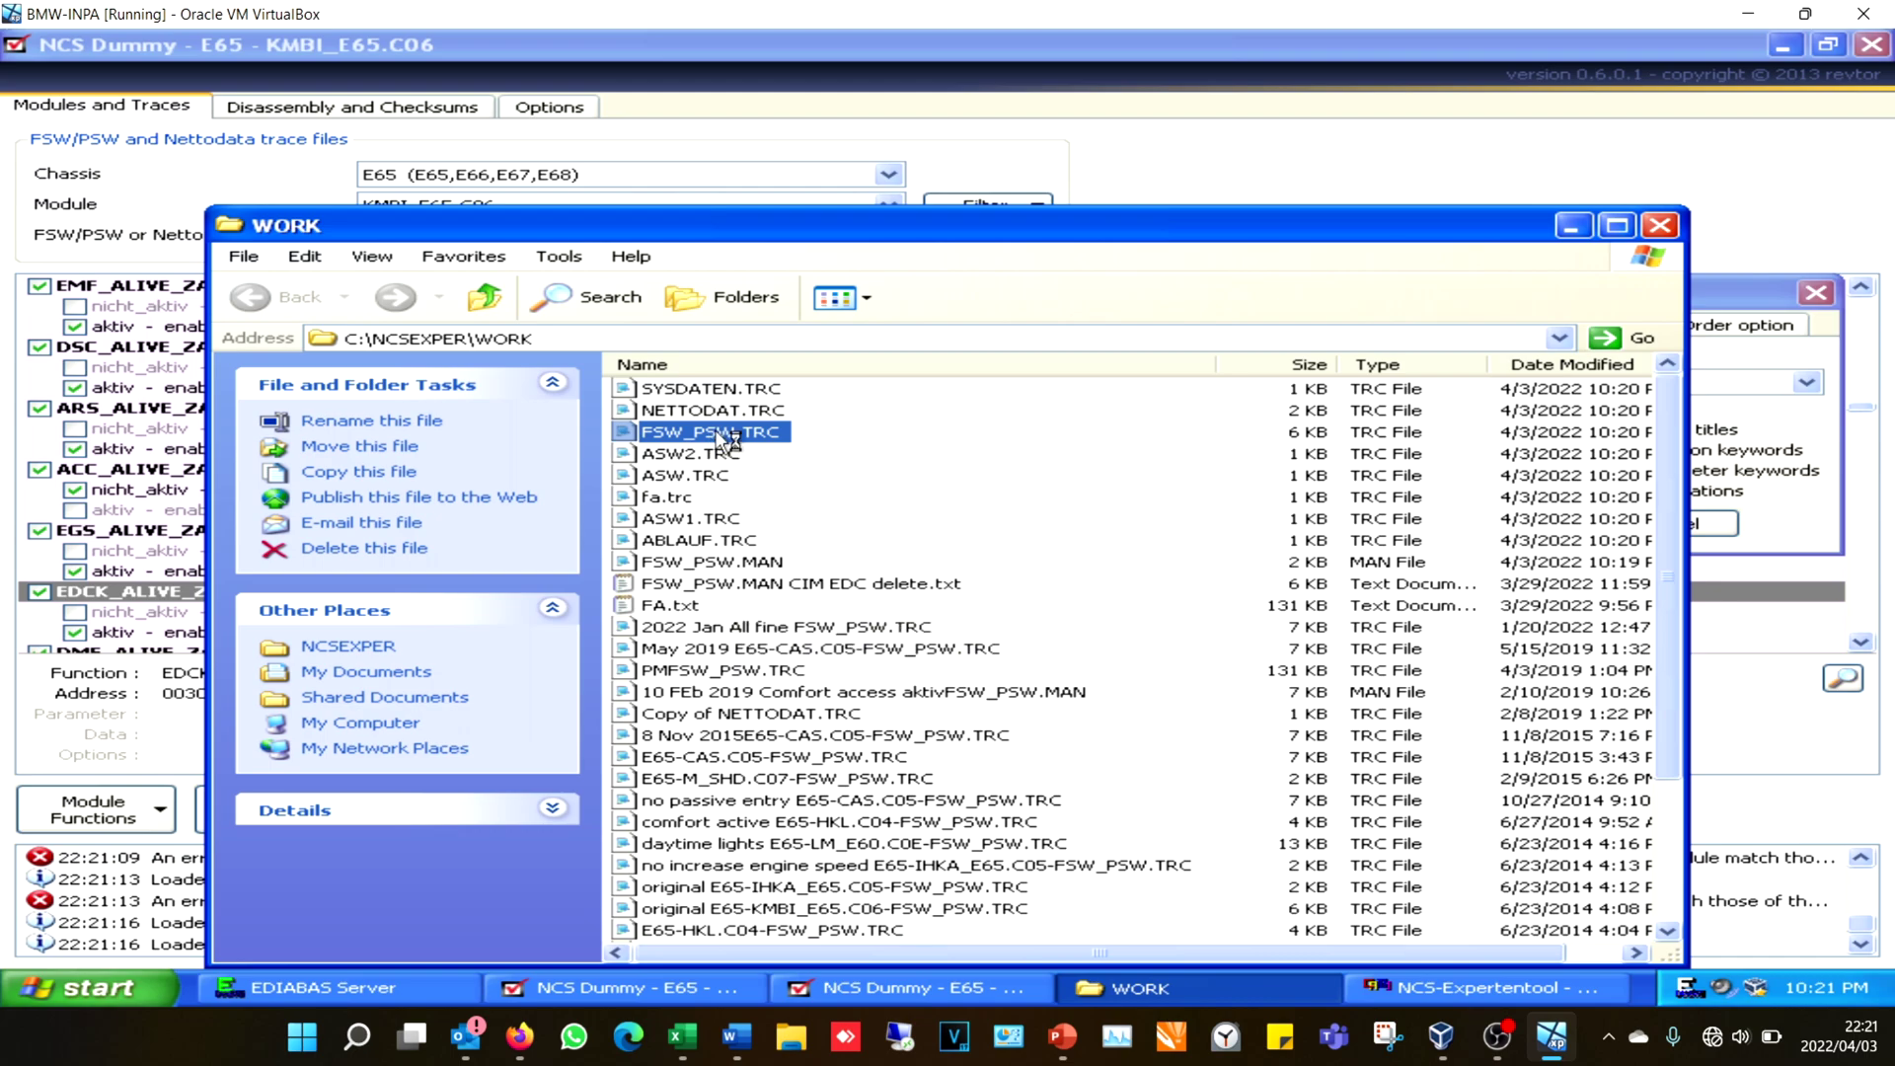
{"action": "key", "text": "ctrl+f"}
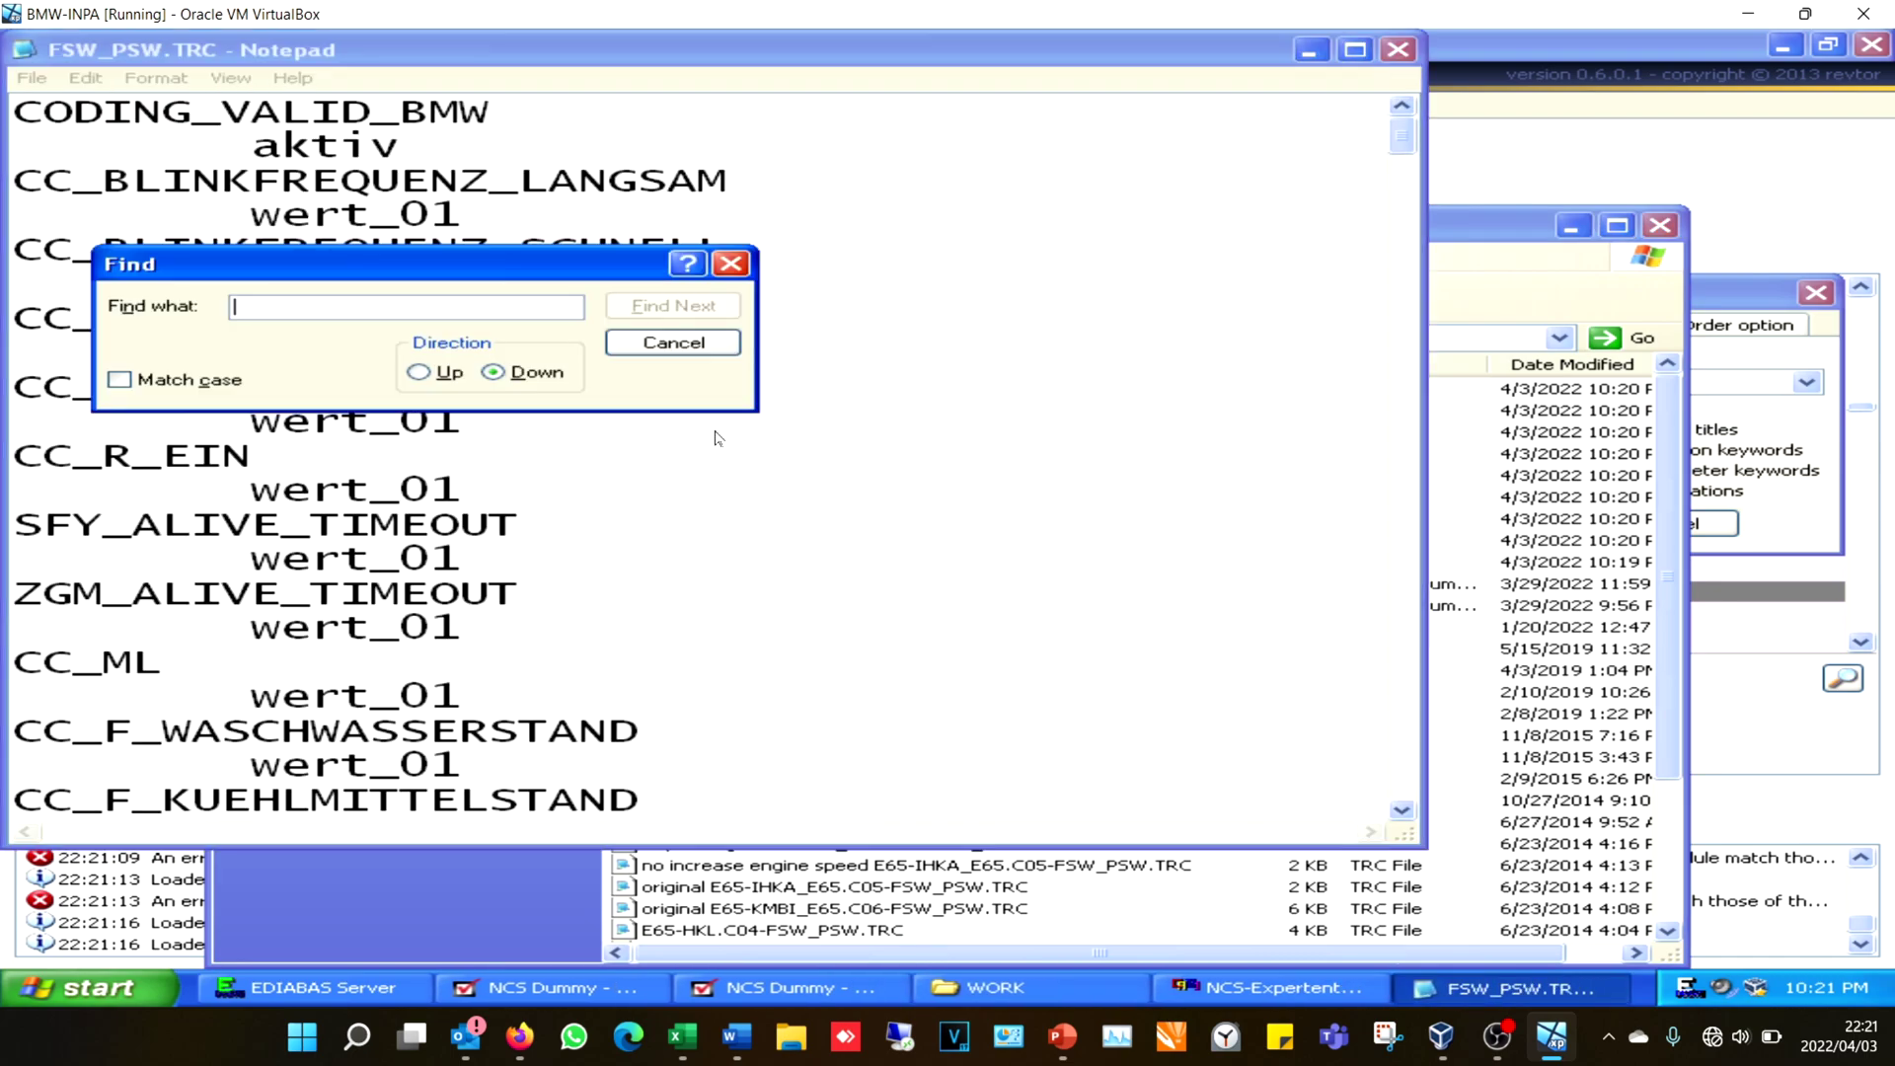
{"action": "type", "text": "edc"}
{"action": "key", "text": "Return"}
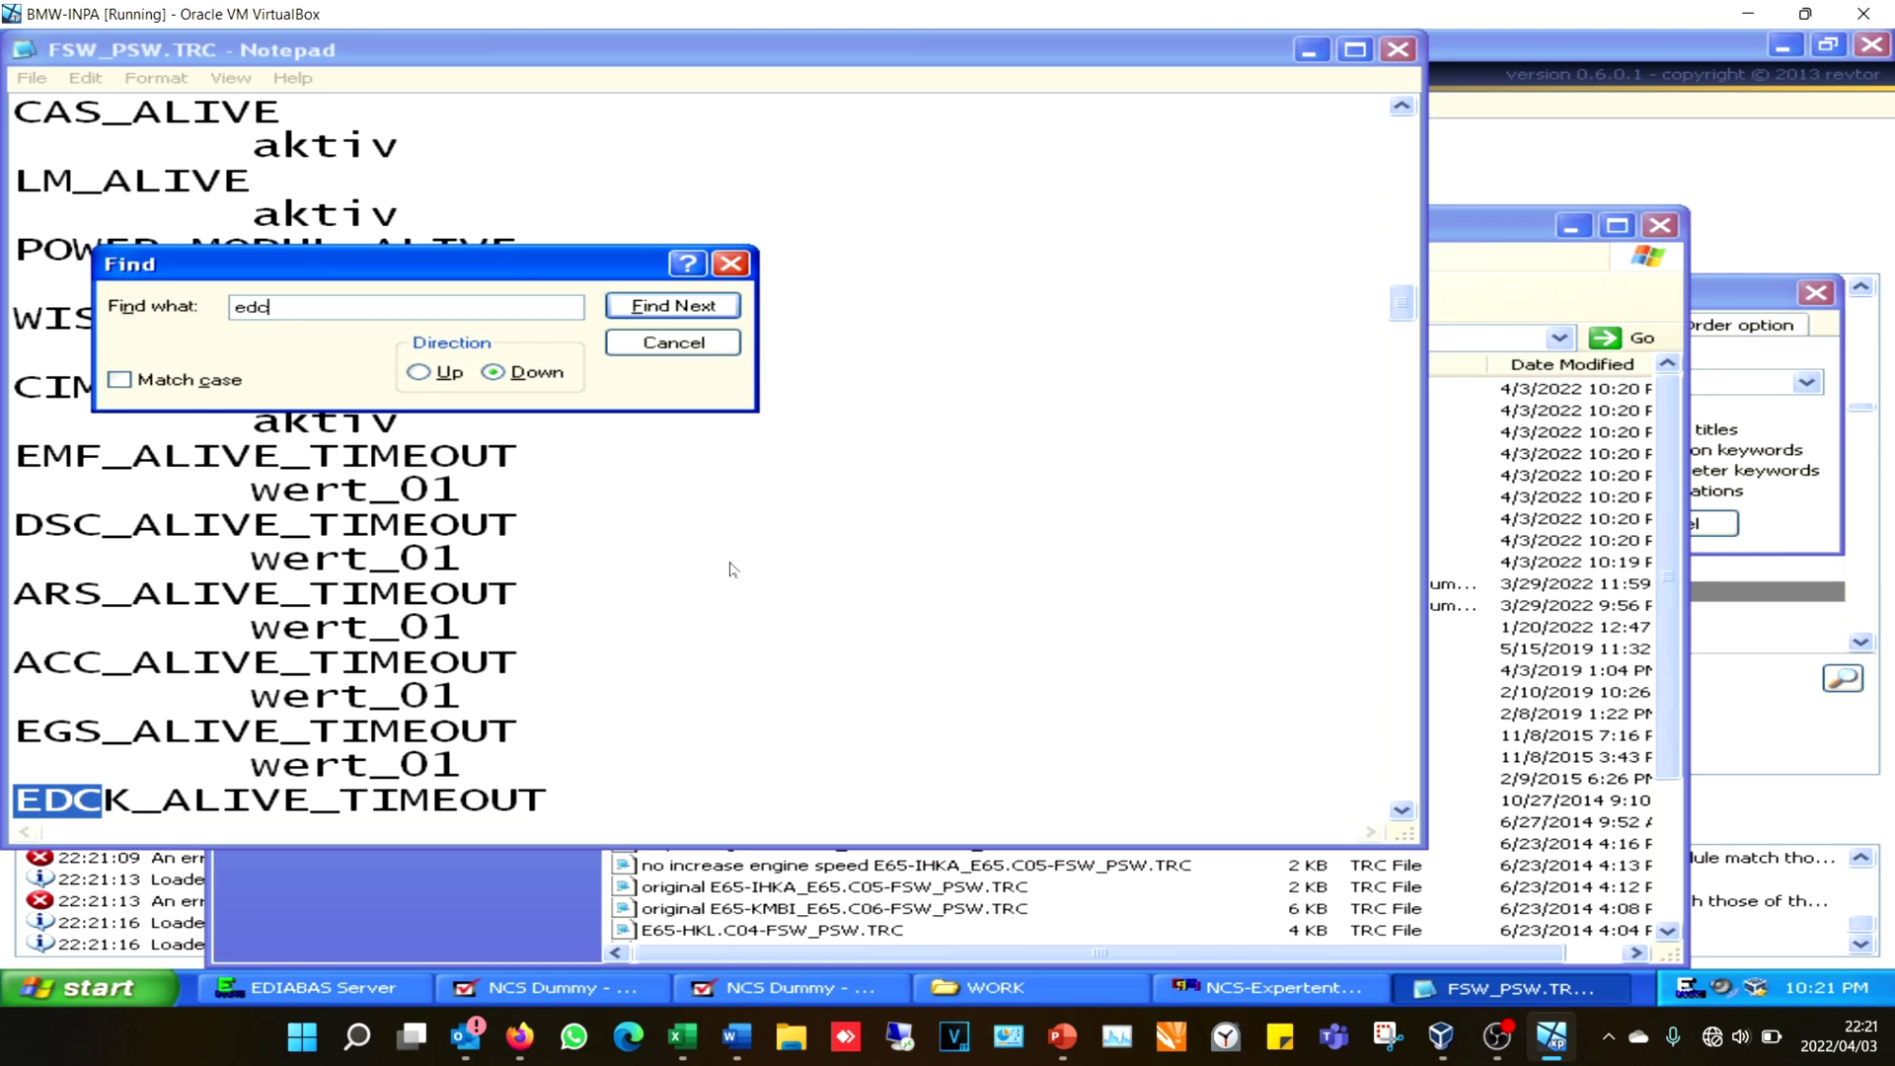
{"action": "left_click", "coordinate": [1402, 810]}
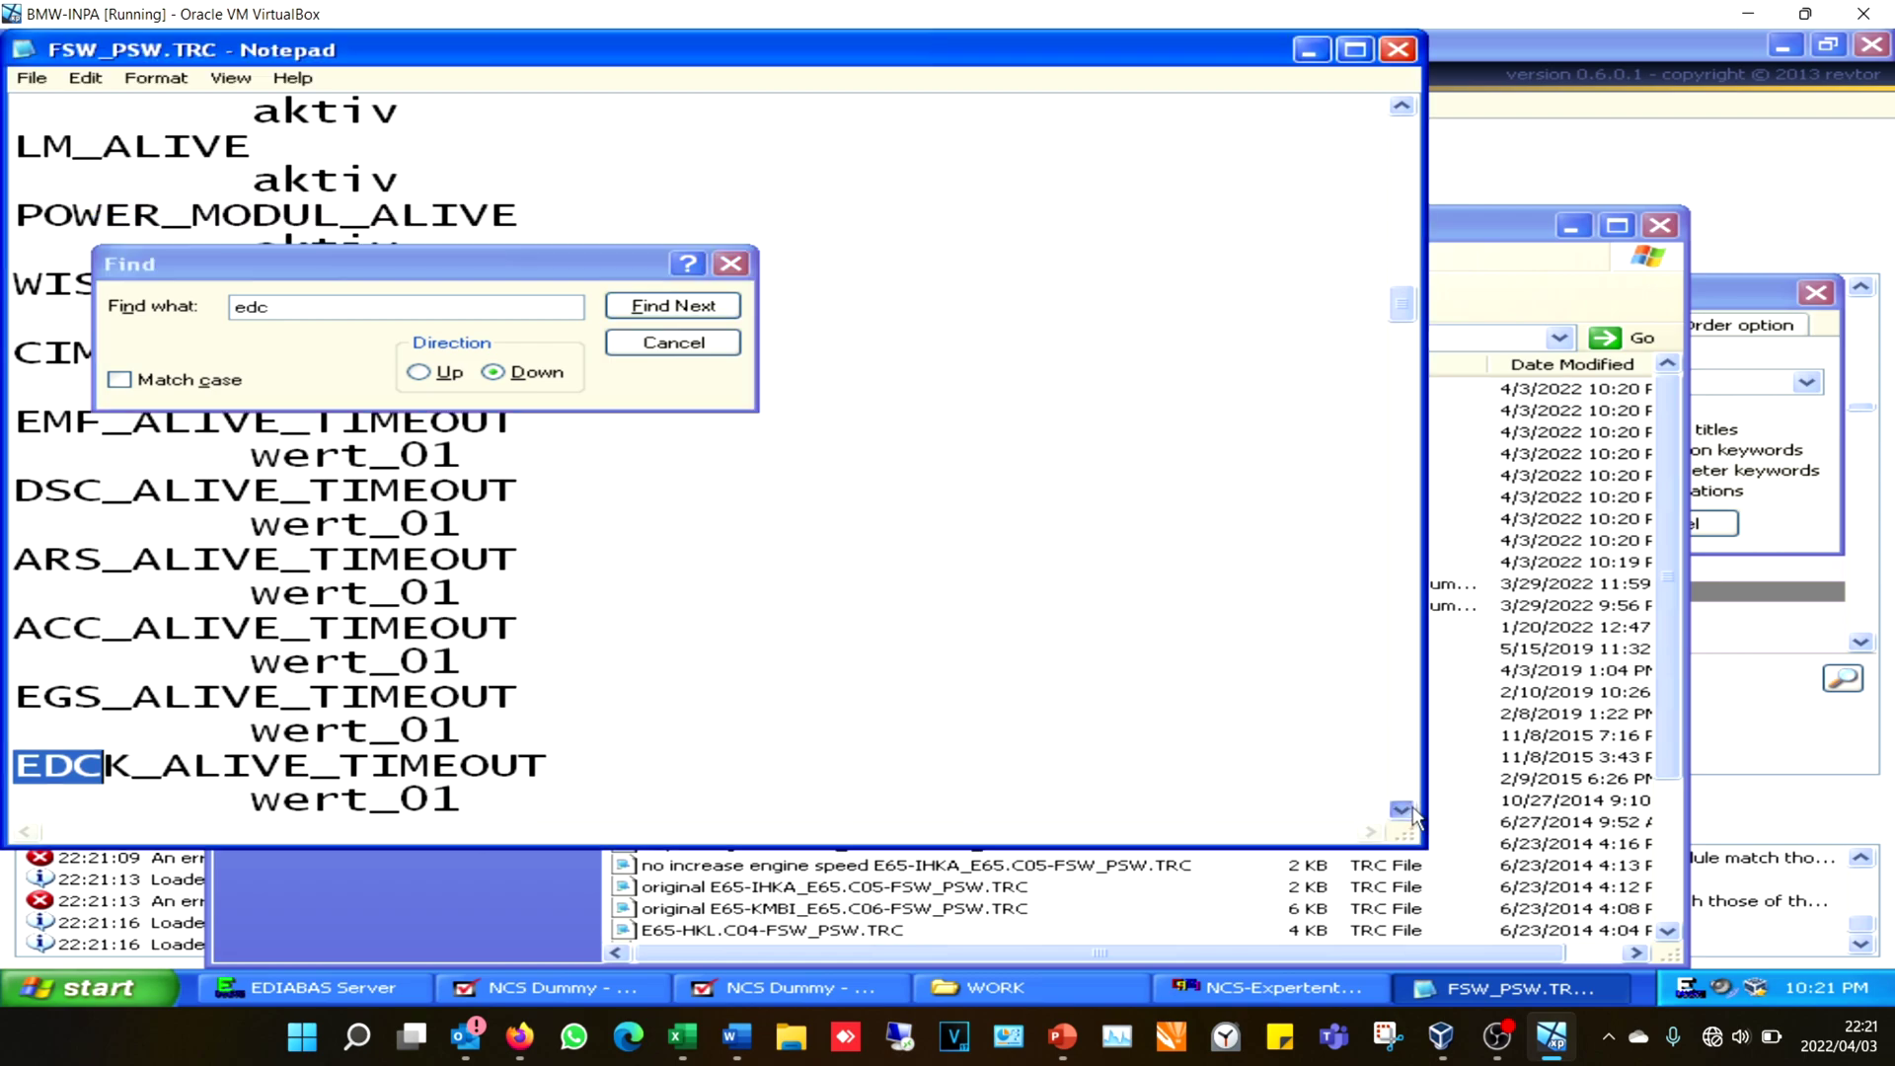
{"action": "left_click", "coordinate": [727, 310]}
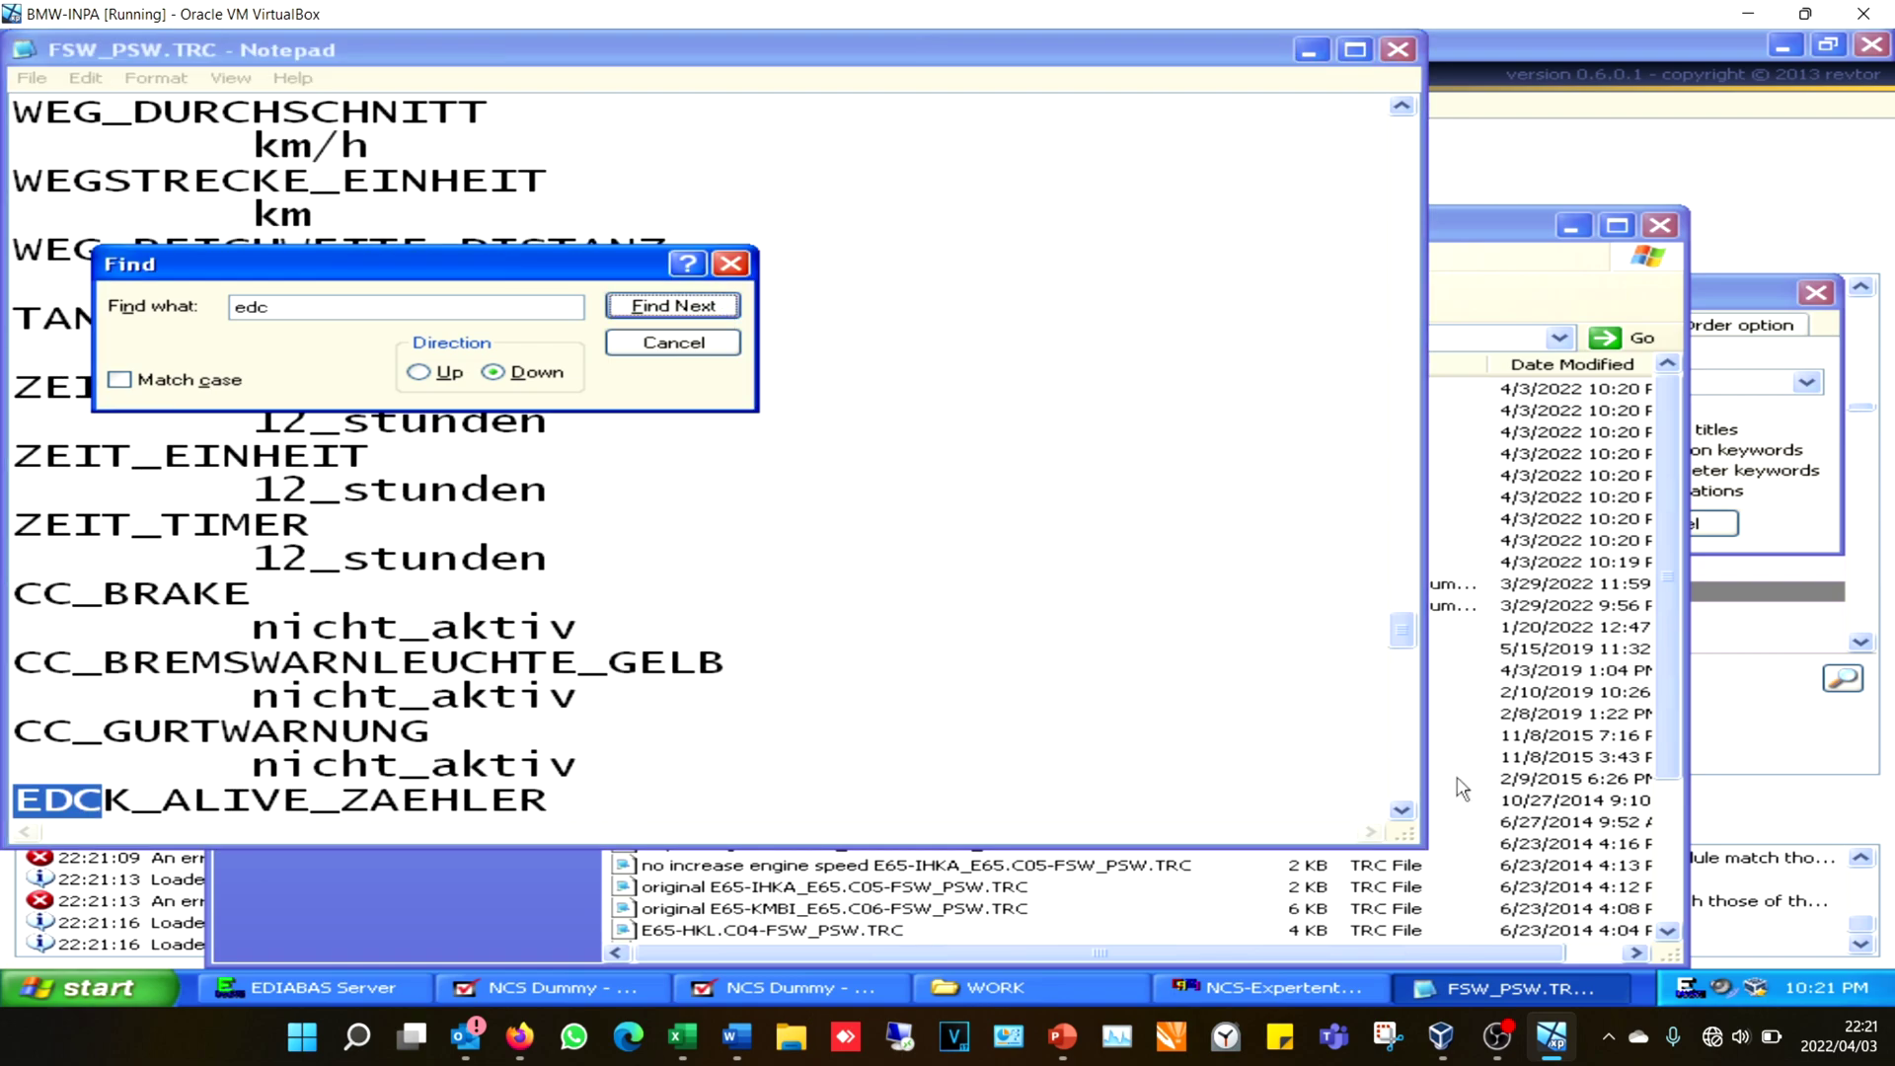
{"action": "left_click", "coordinate": [1402, 809]}
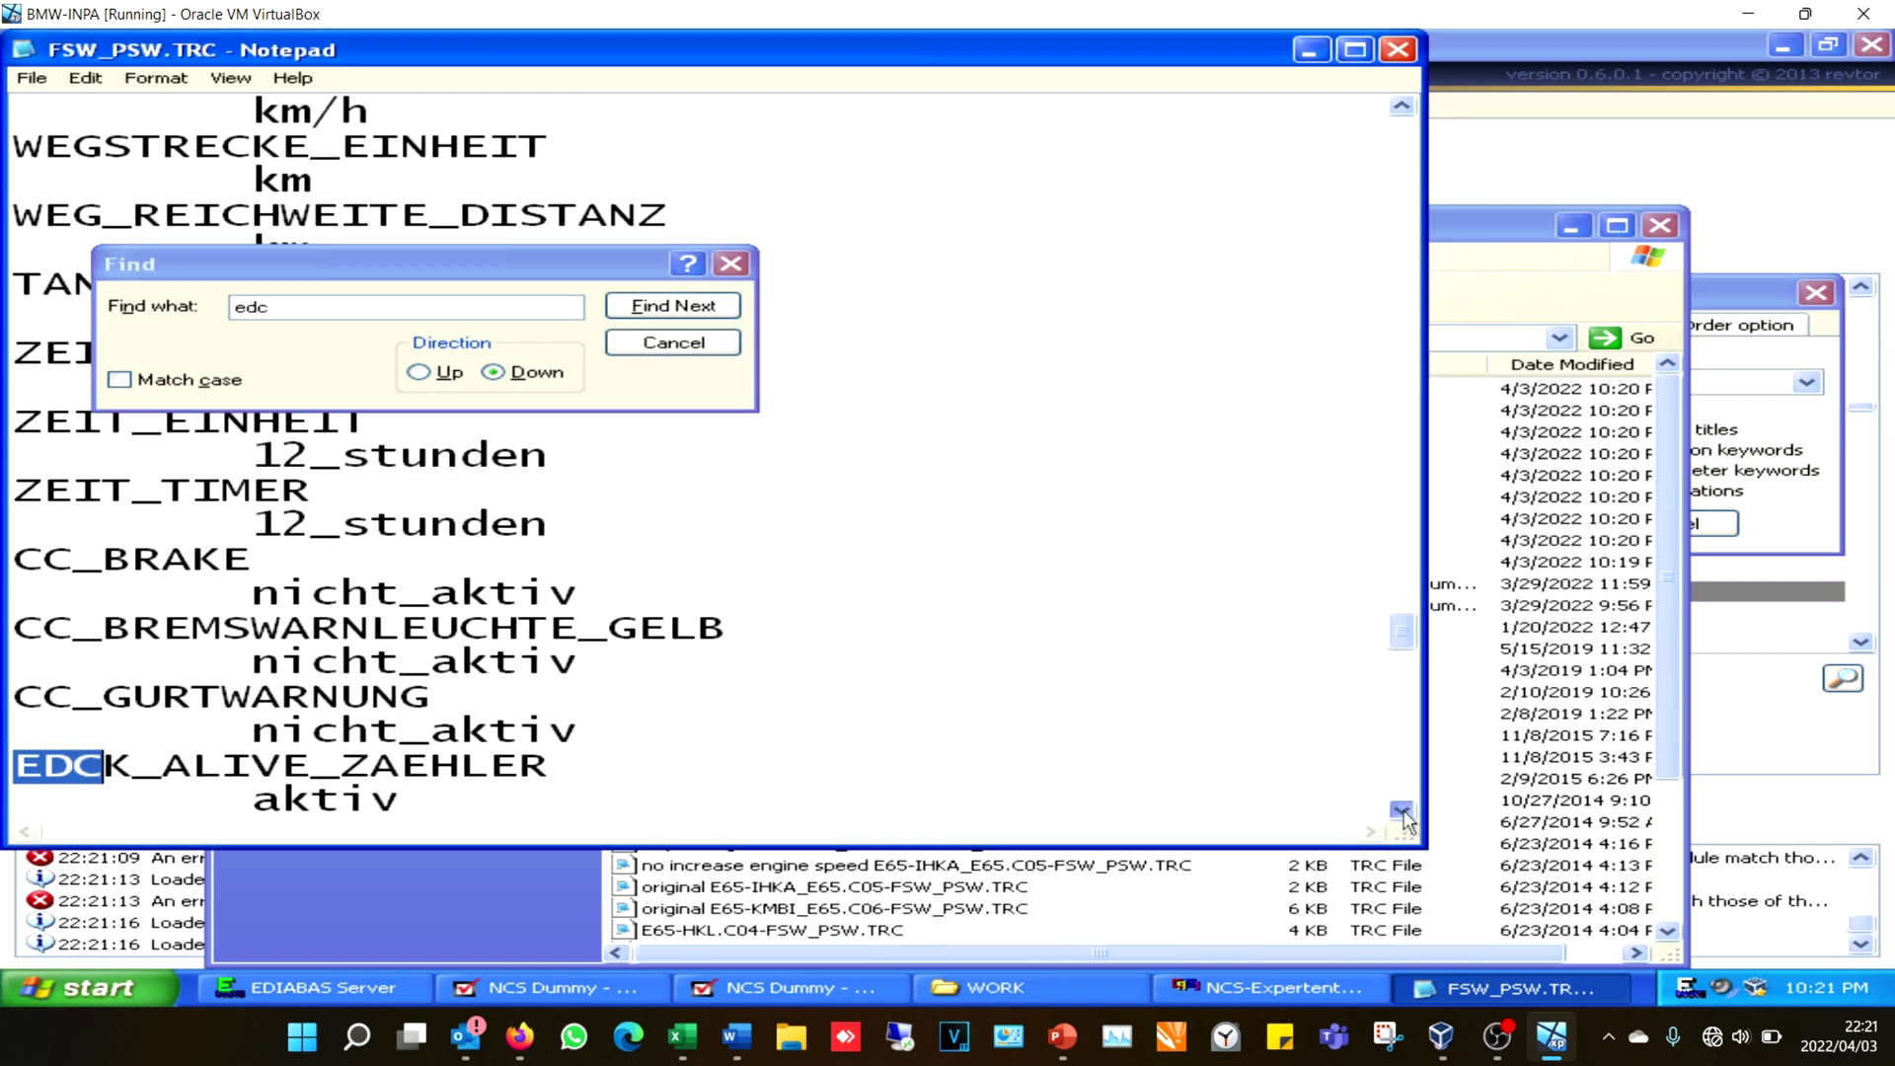
Examine the values around EDCK_ALIVE_ZAEHLER in the trace file and minimize Notepad
{"action": "left_click", "coordinate": [730, 264]}
{"action": "left_click", "coordinate": [279, 630]}
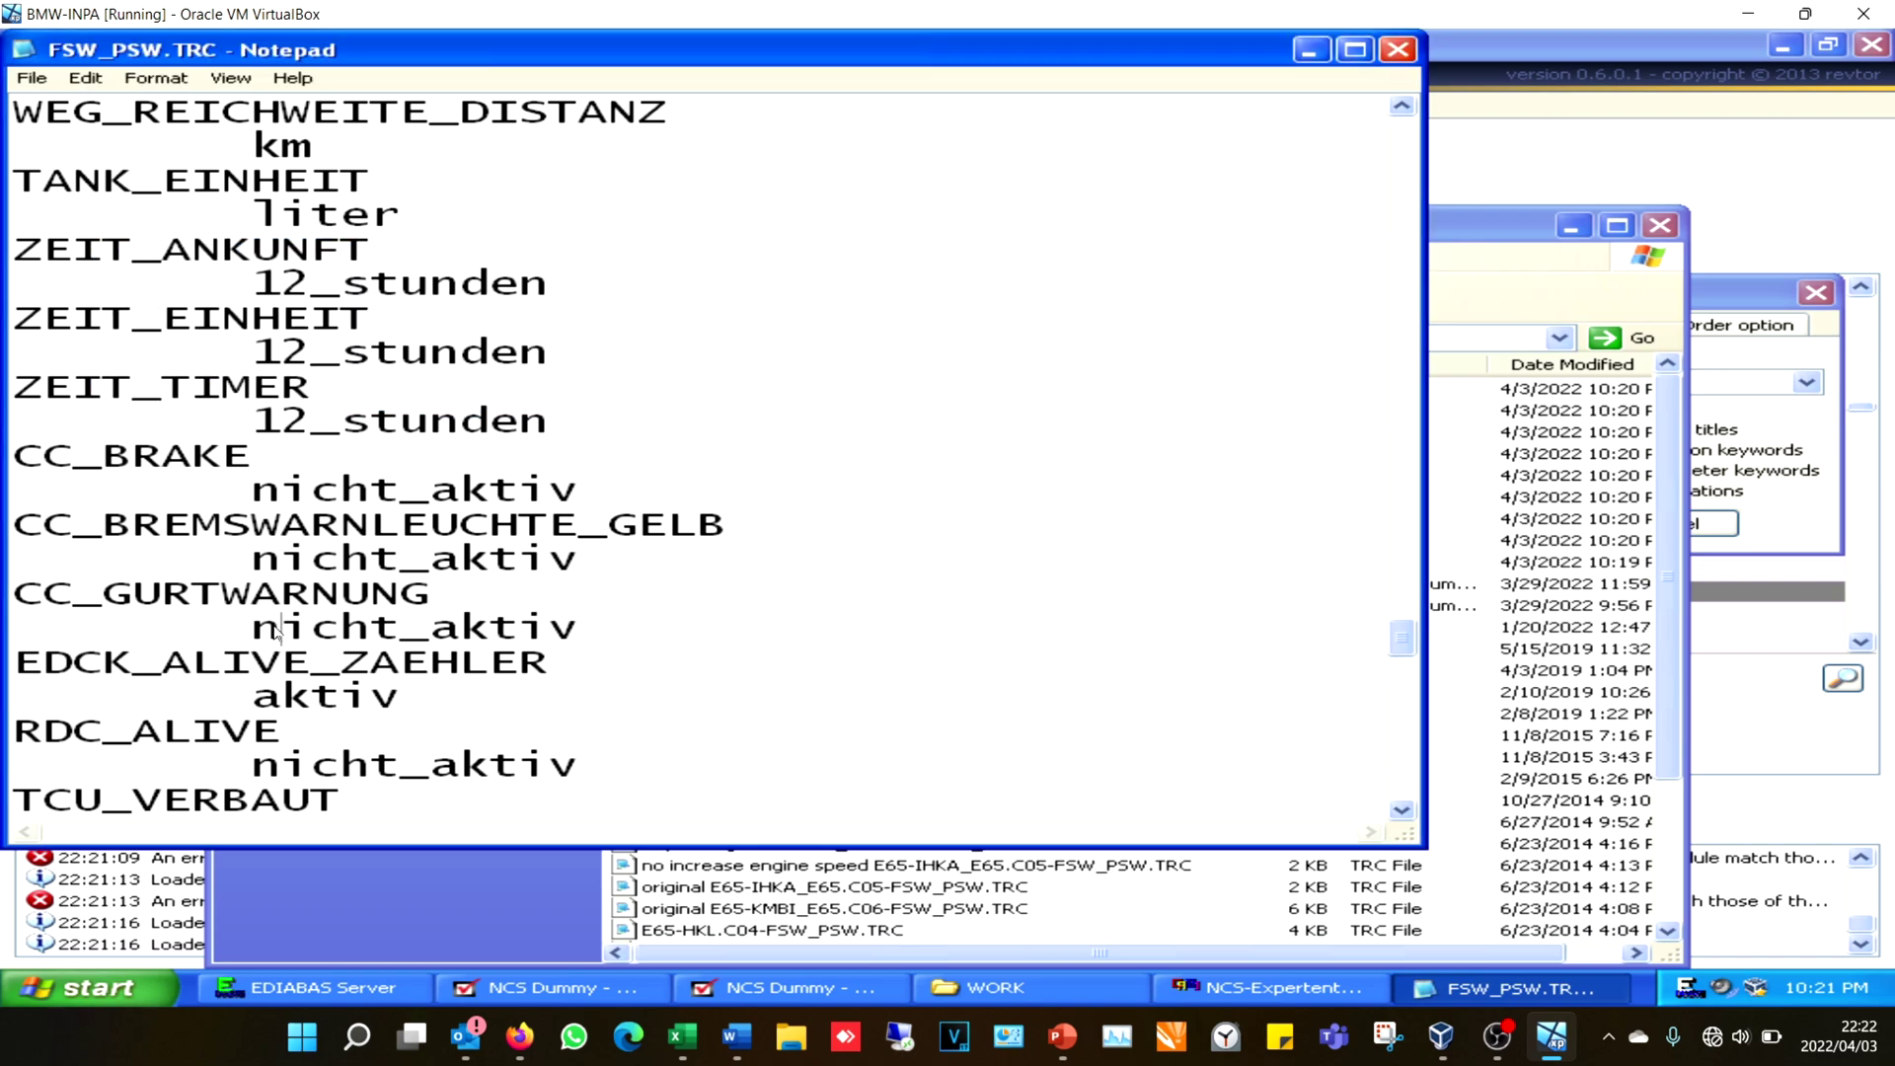
{"action": "left_click_drag", "start_coordinate": [262, 630], "coordinate": [542, 644]}
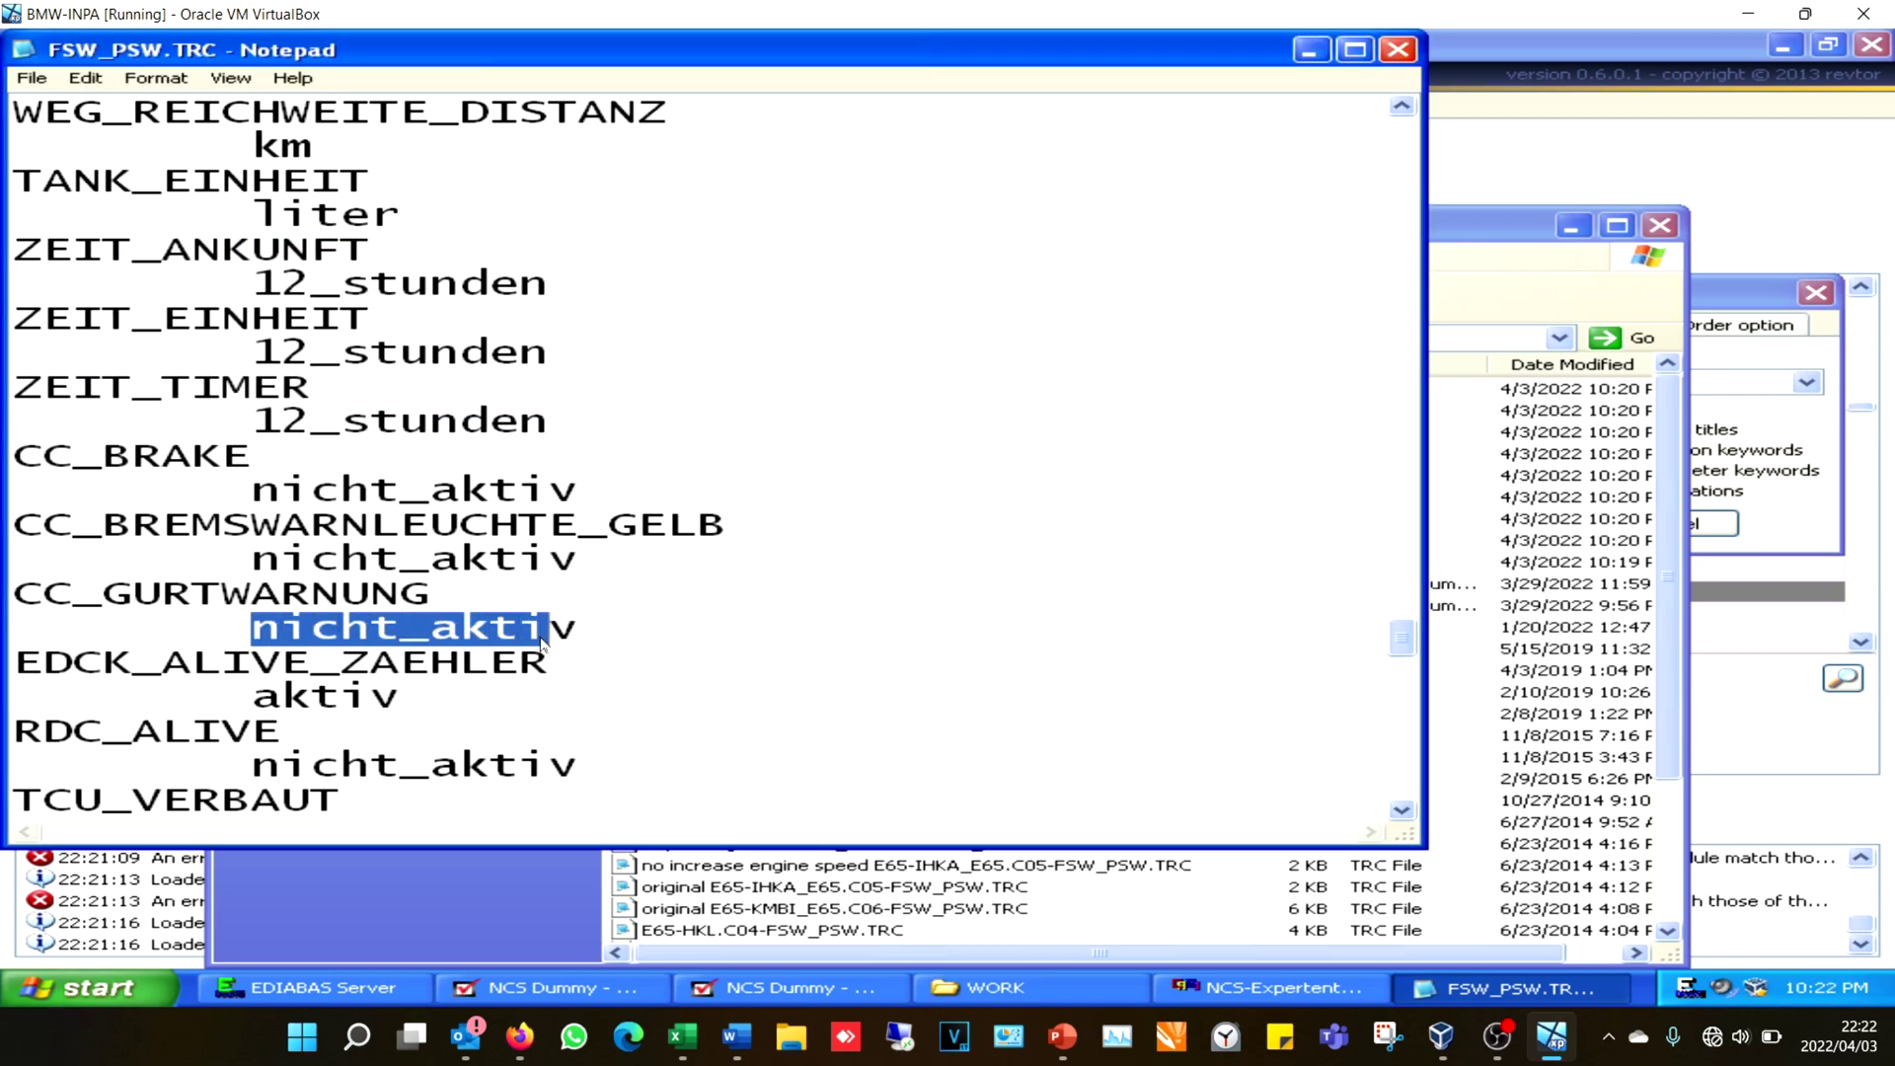
{"action": "left_click", "coordinate": [702, 582]}
{"action": "left_click", "coordinate": [1310, 49]}
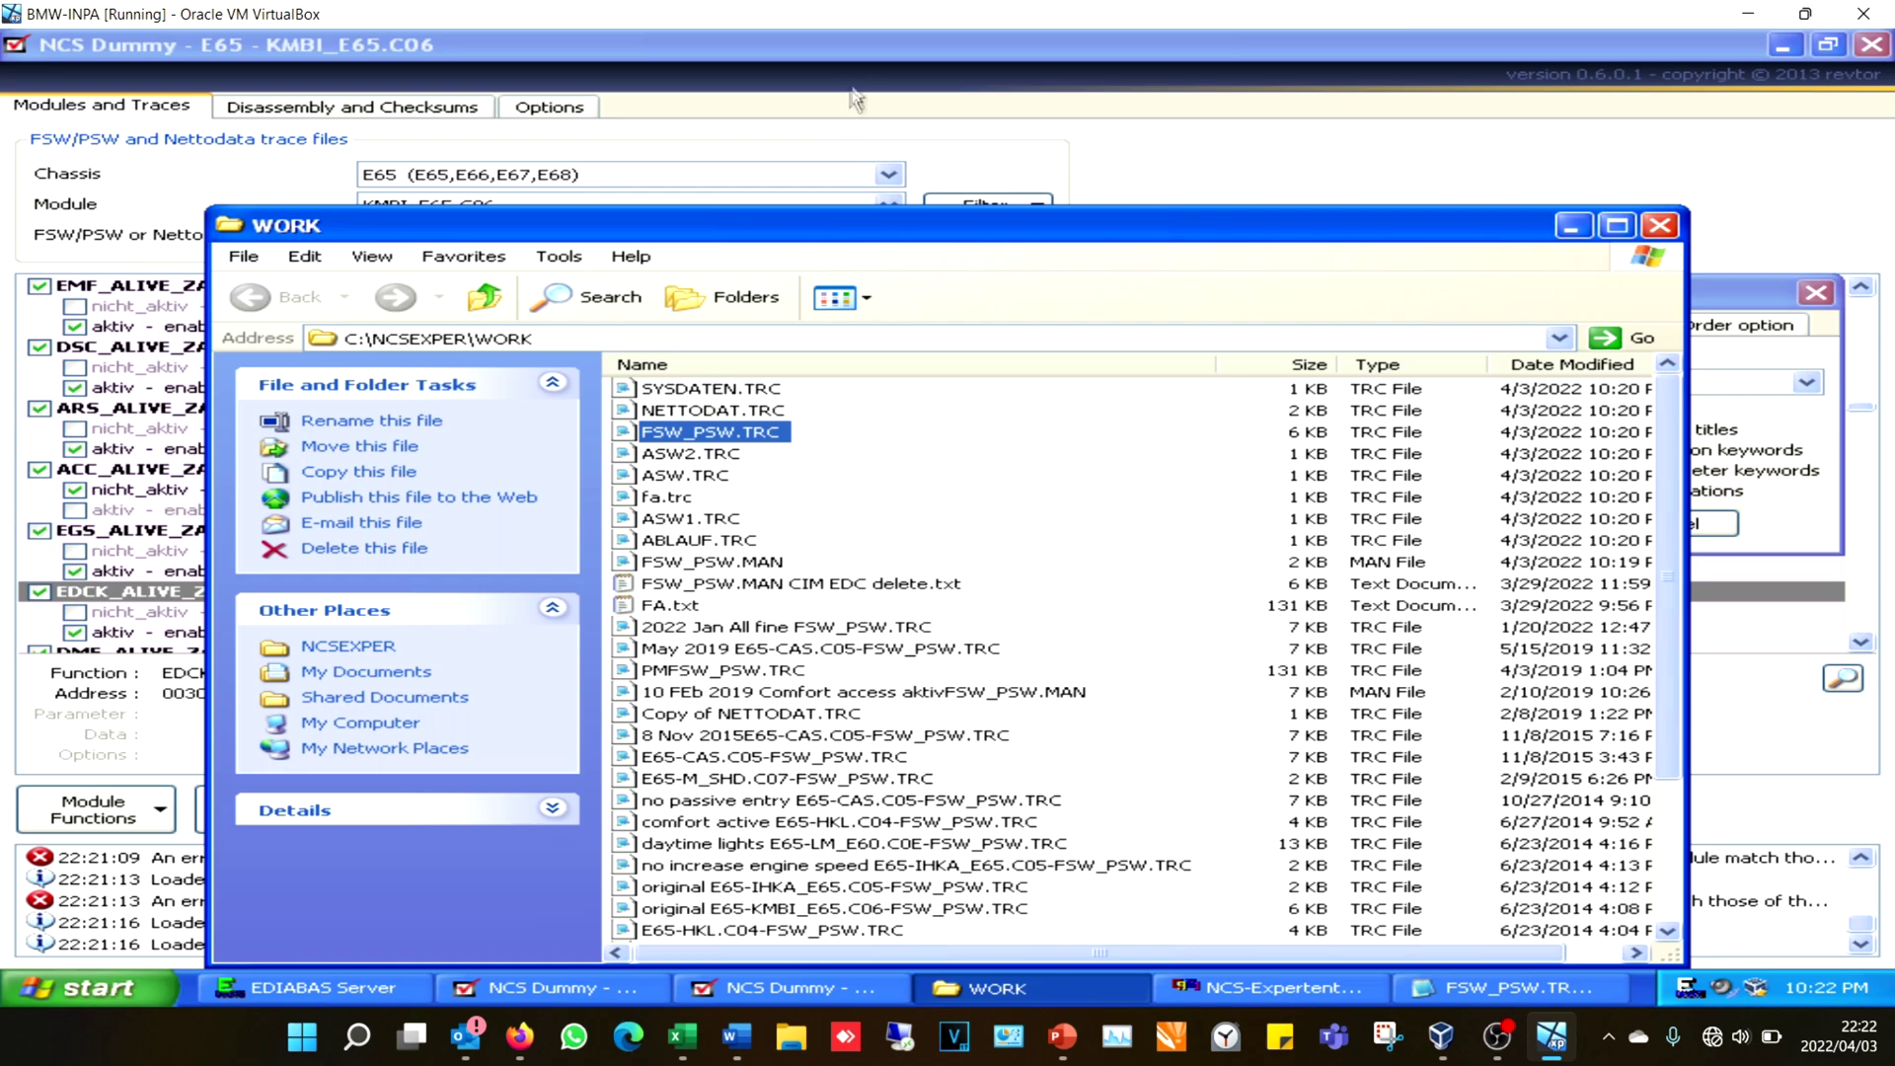
Return to NCS Dummy and export the KMBI_E65.C06 coding as FSW_PSW.MAN
{"action": "left_click", "coordinate": [861, 58]}
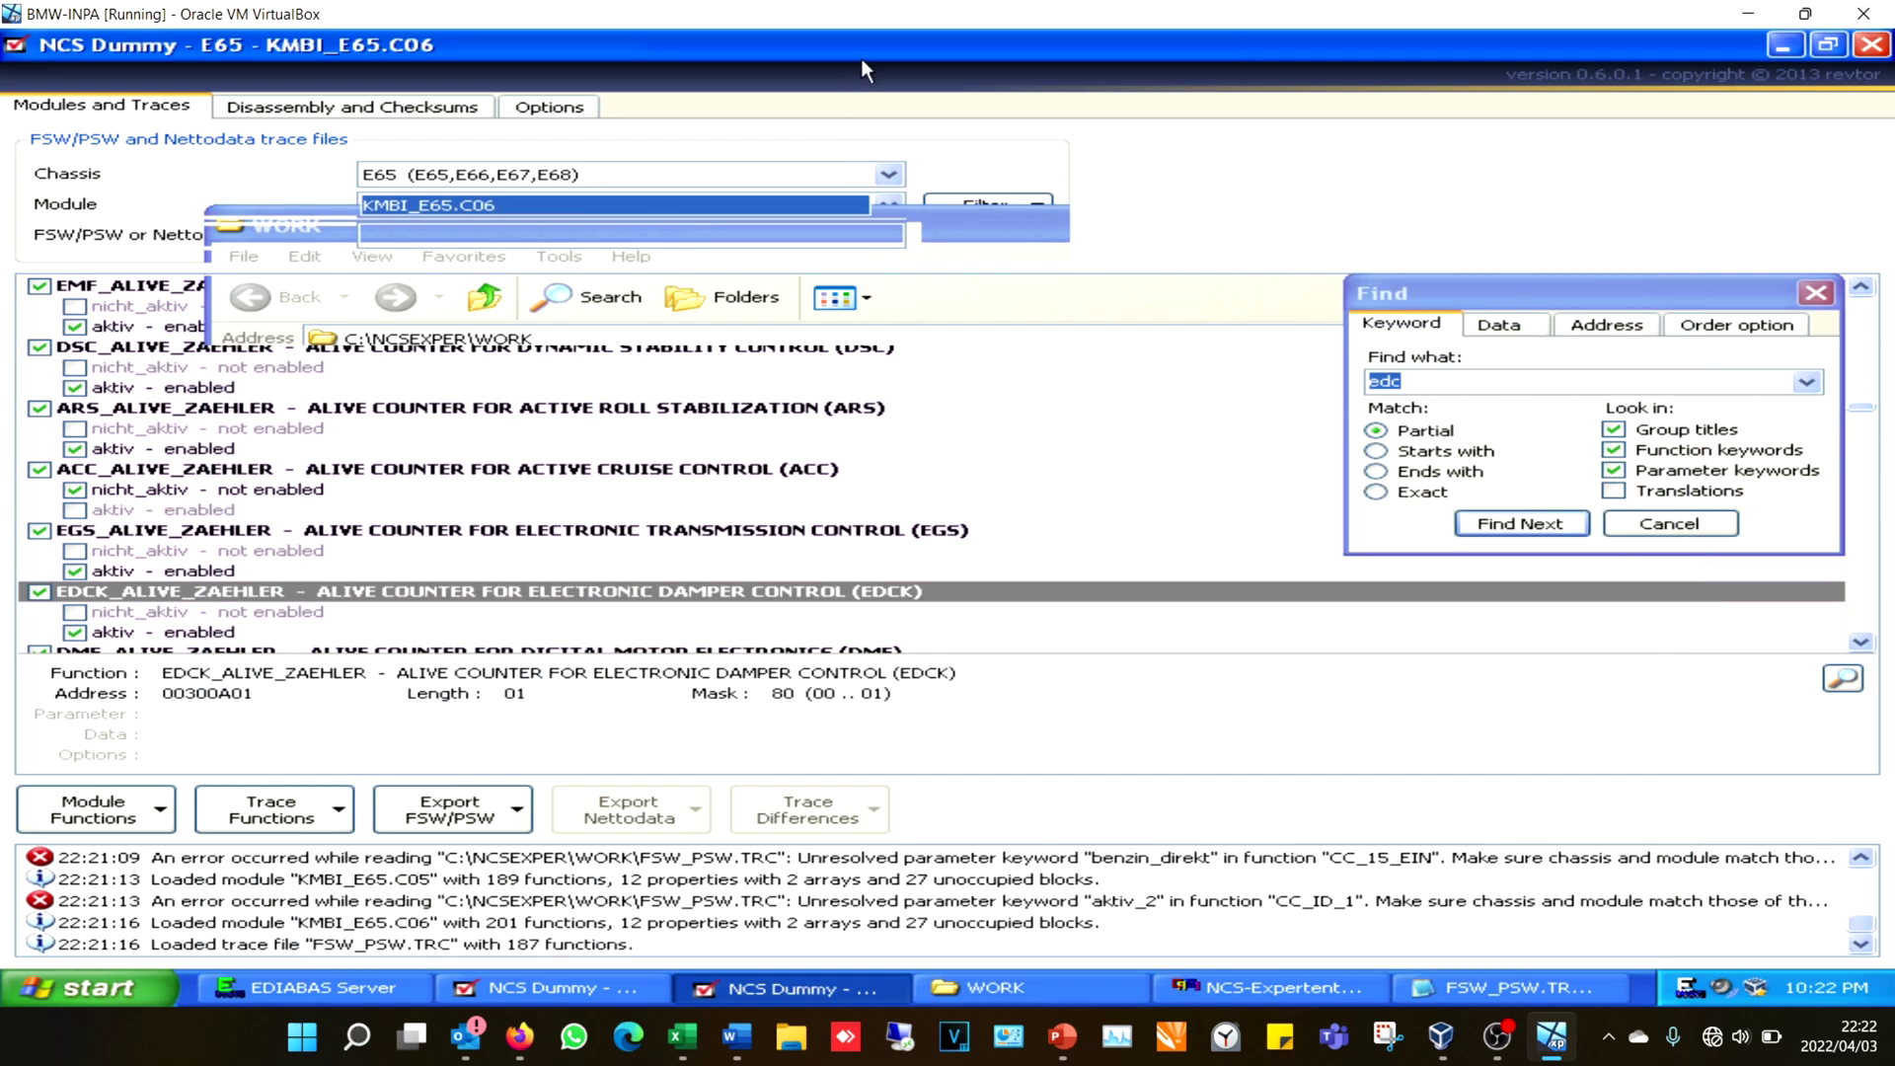
{"action": "left_click", "coordinate": [481, 815]}
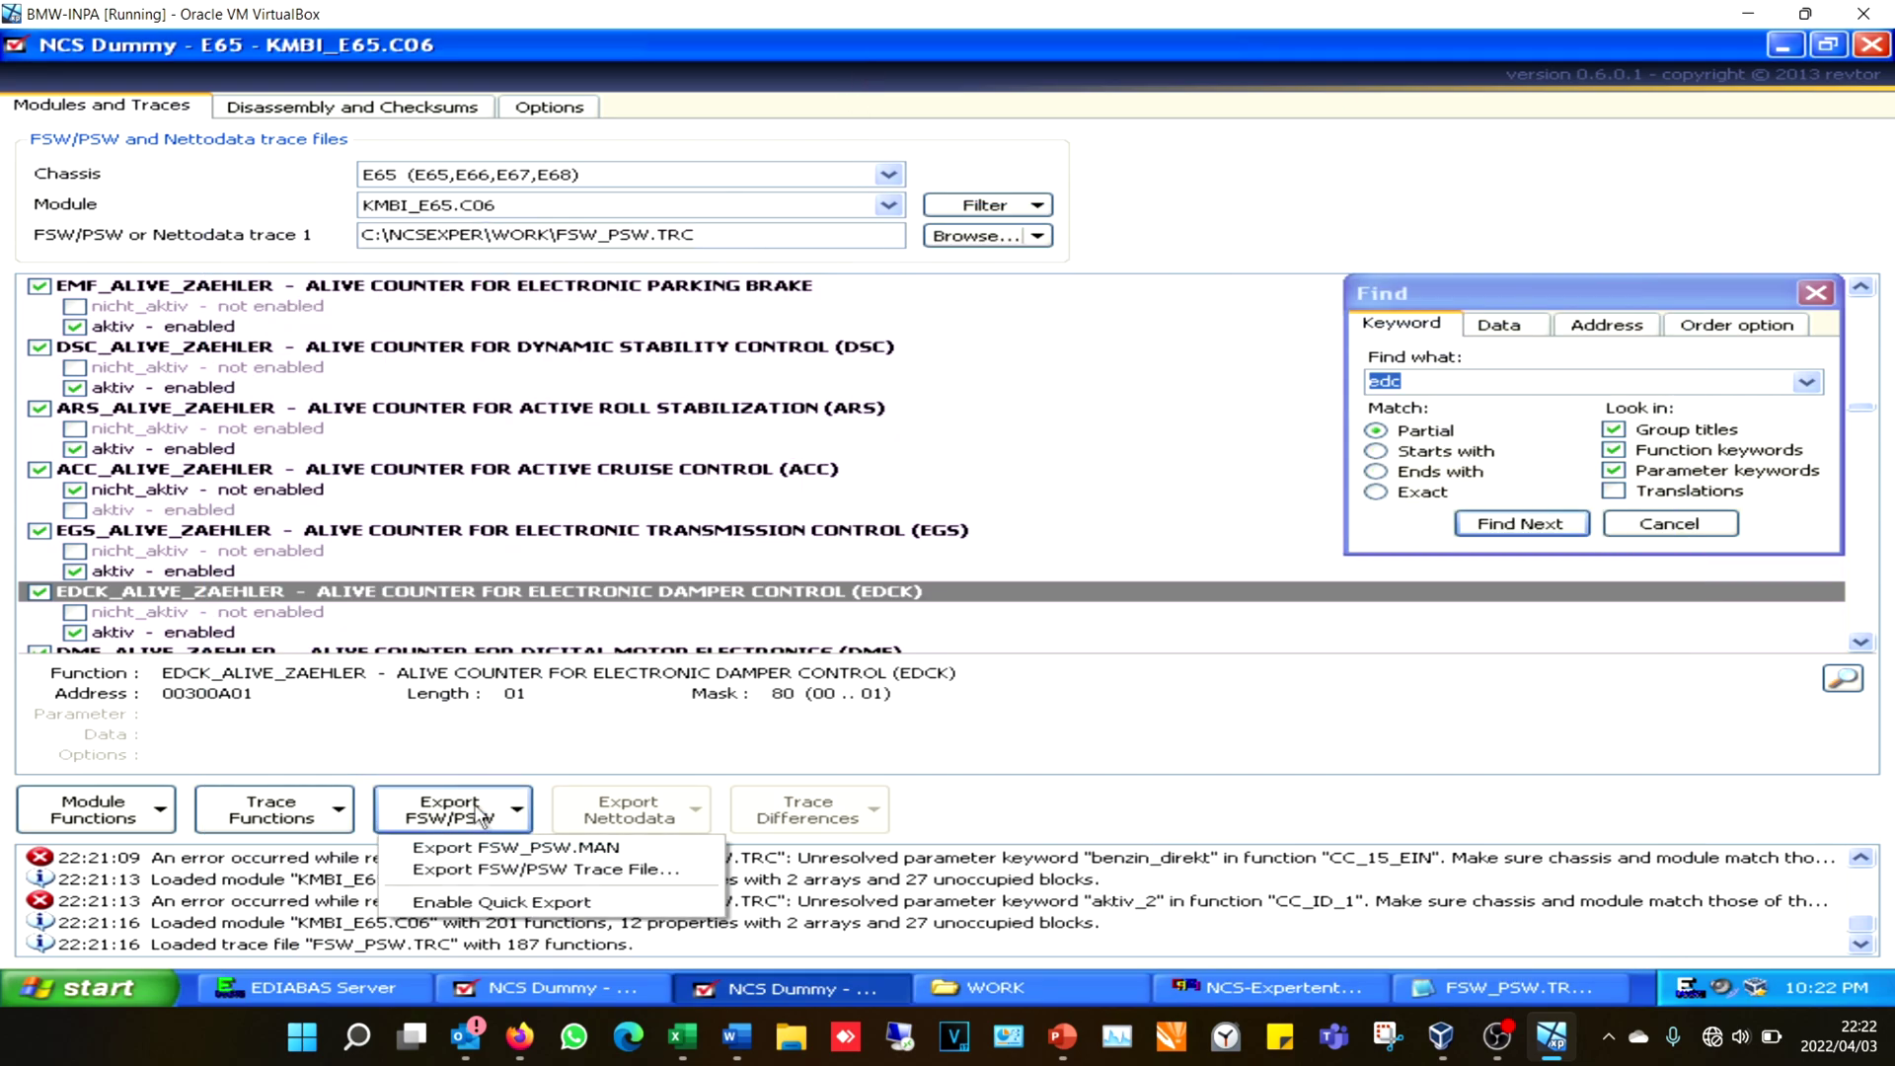
{"action": "left_click", "coordinate": [478, 849]}
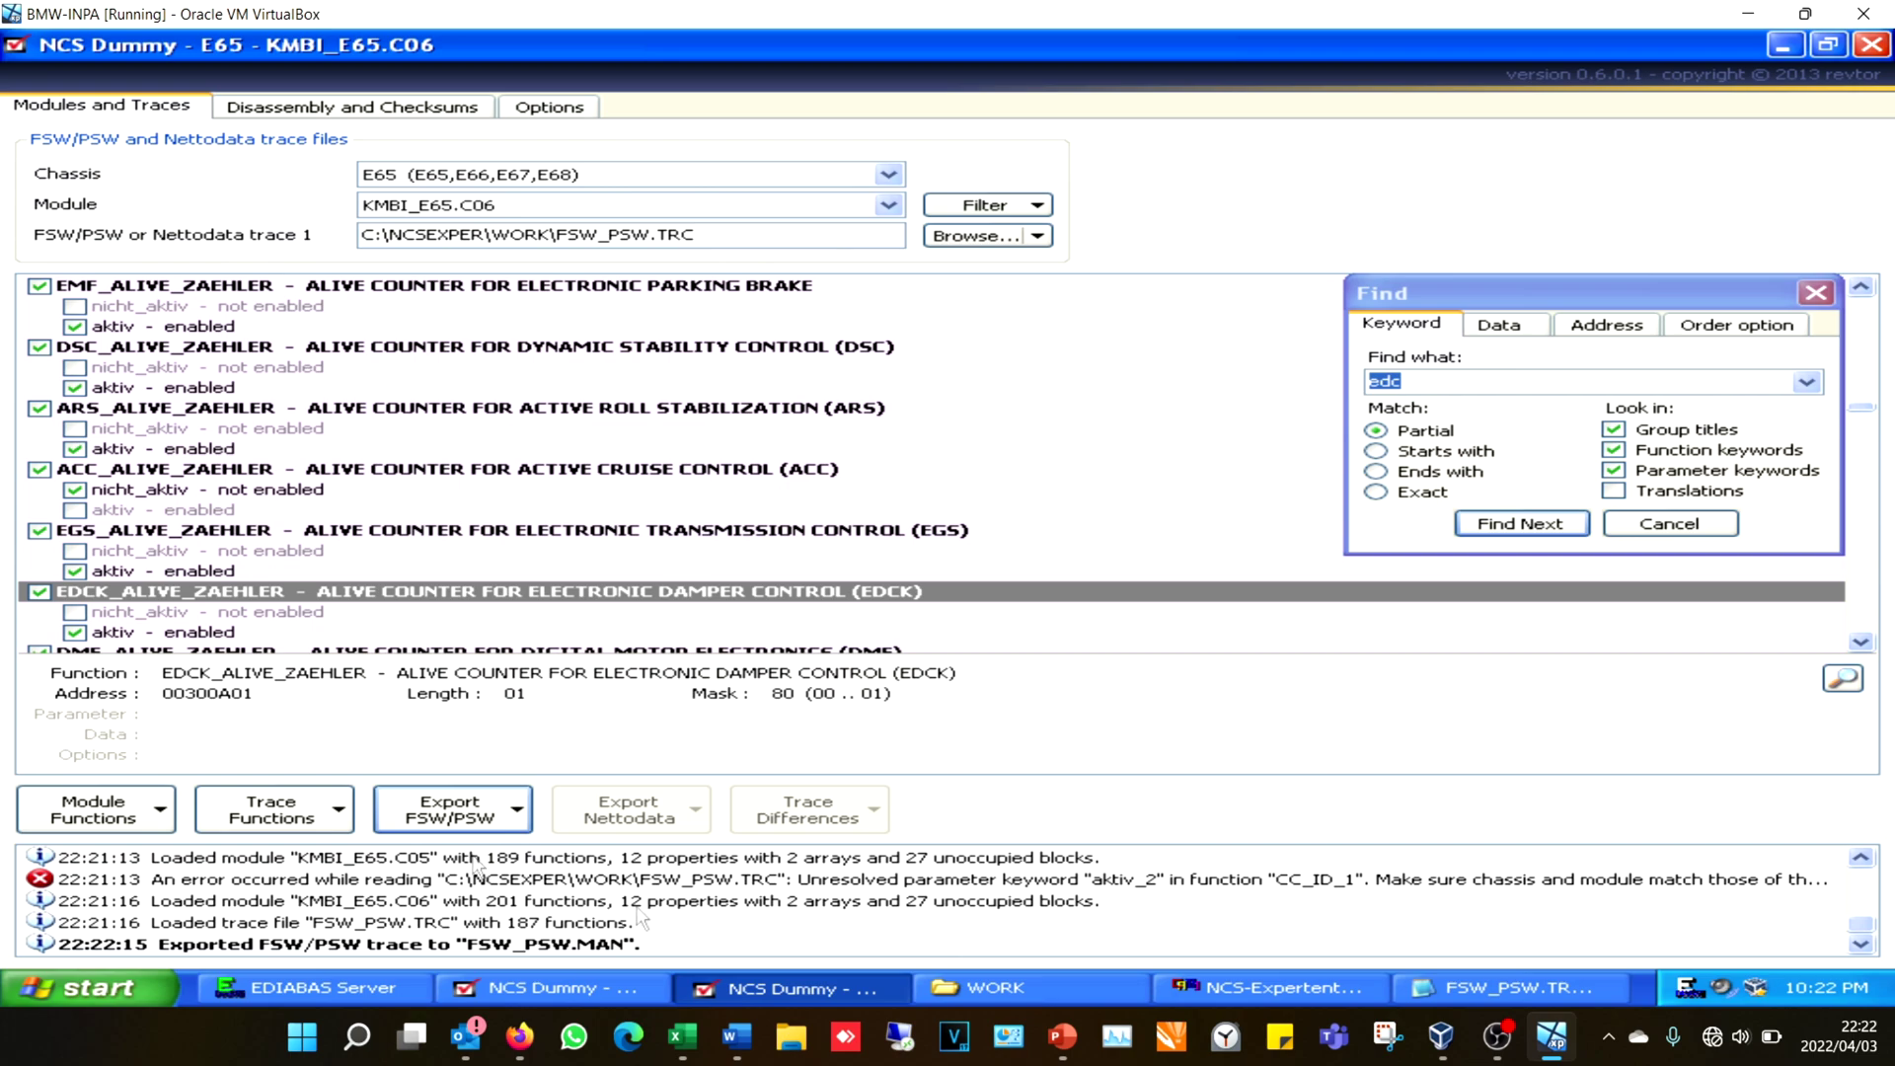
Switch to NCS-Expertentool, change the KOMBI module's job to SG_CODIEREN and execute it
{"action": "left_click", "coordinate": [1306, 985]}
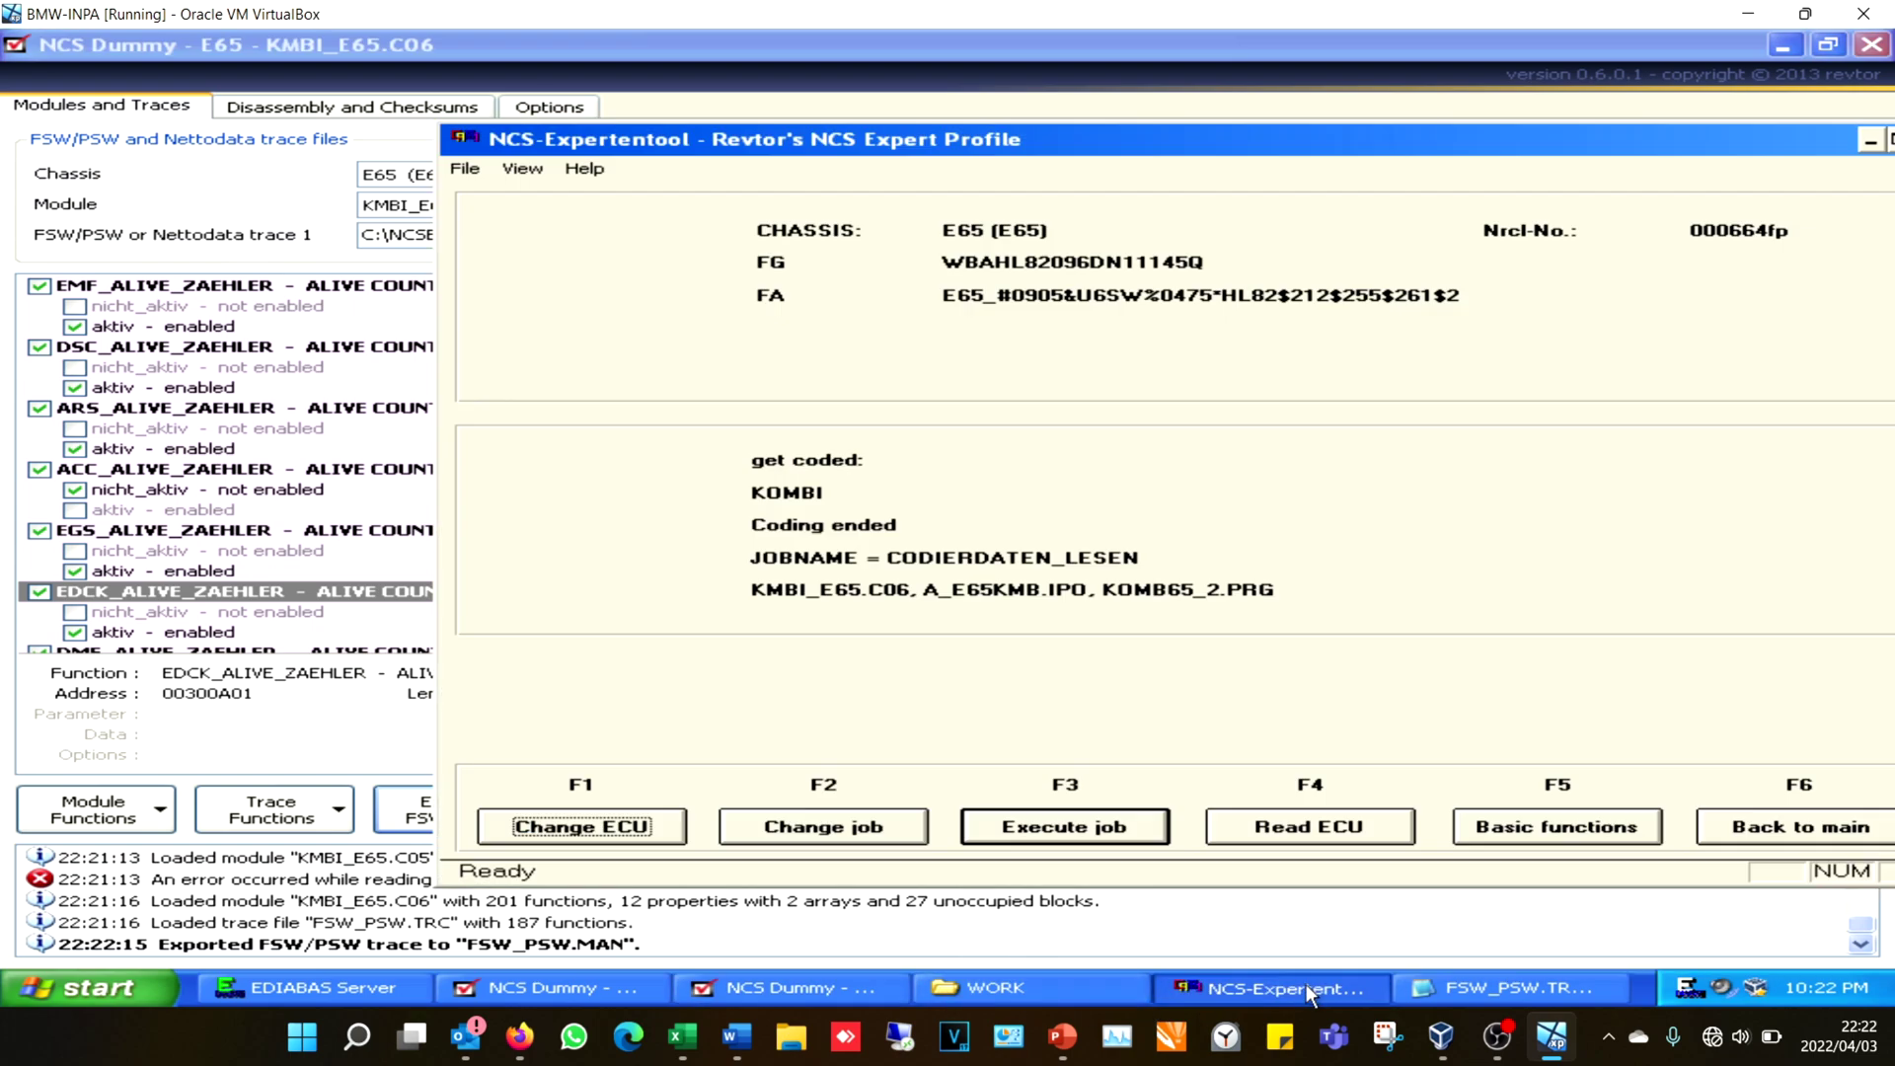
{"action": "left_click", "coordinate": [816, 839]}
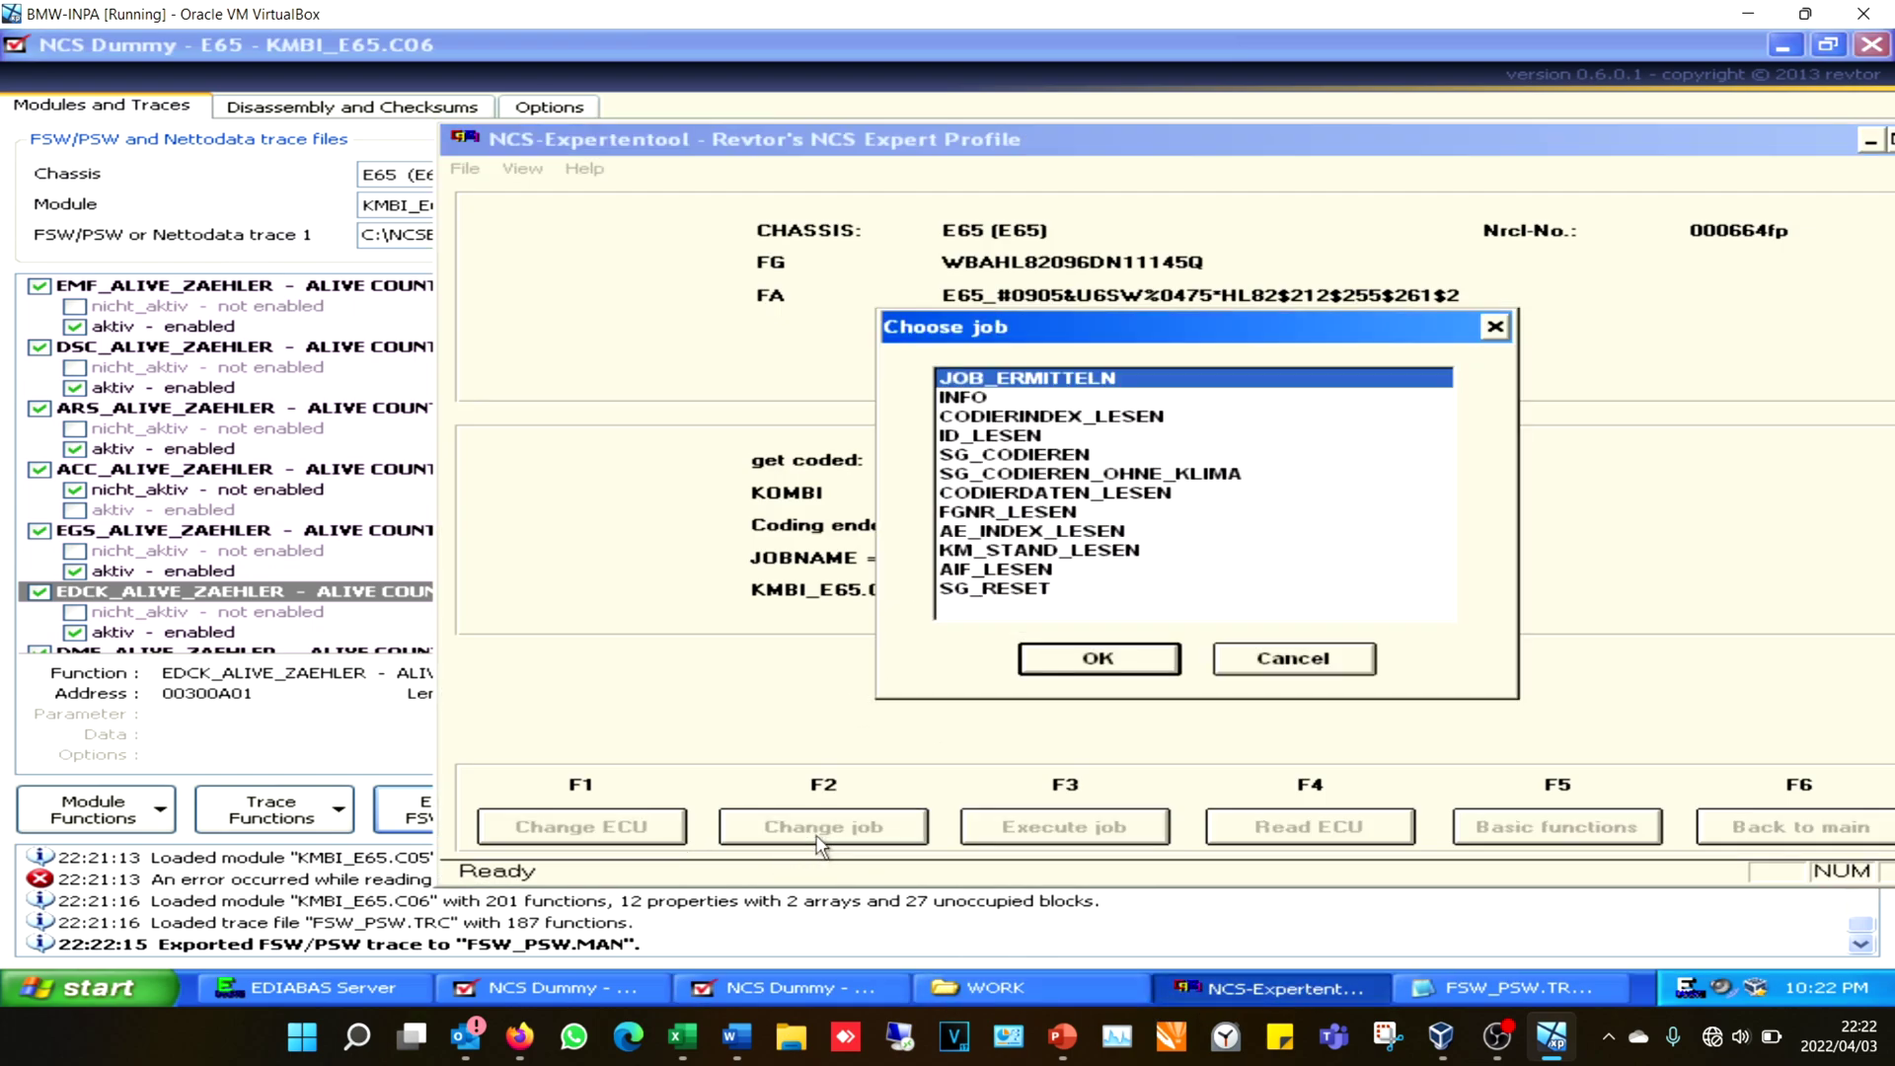
{"action": "left_click", "coordinate": [1028, 456]}
{"action": "left_click", "coordinate": [1075, 660]}
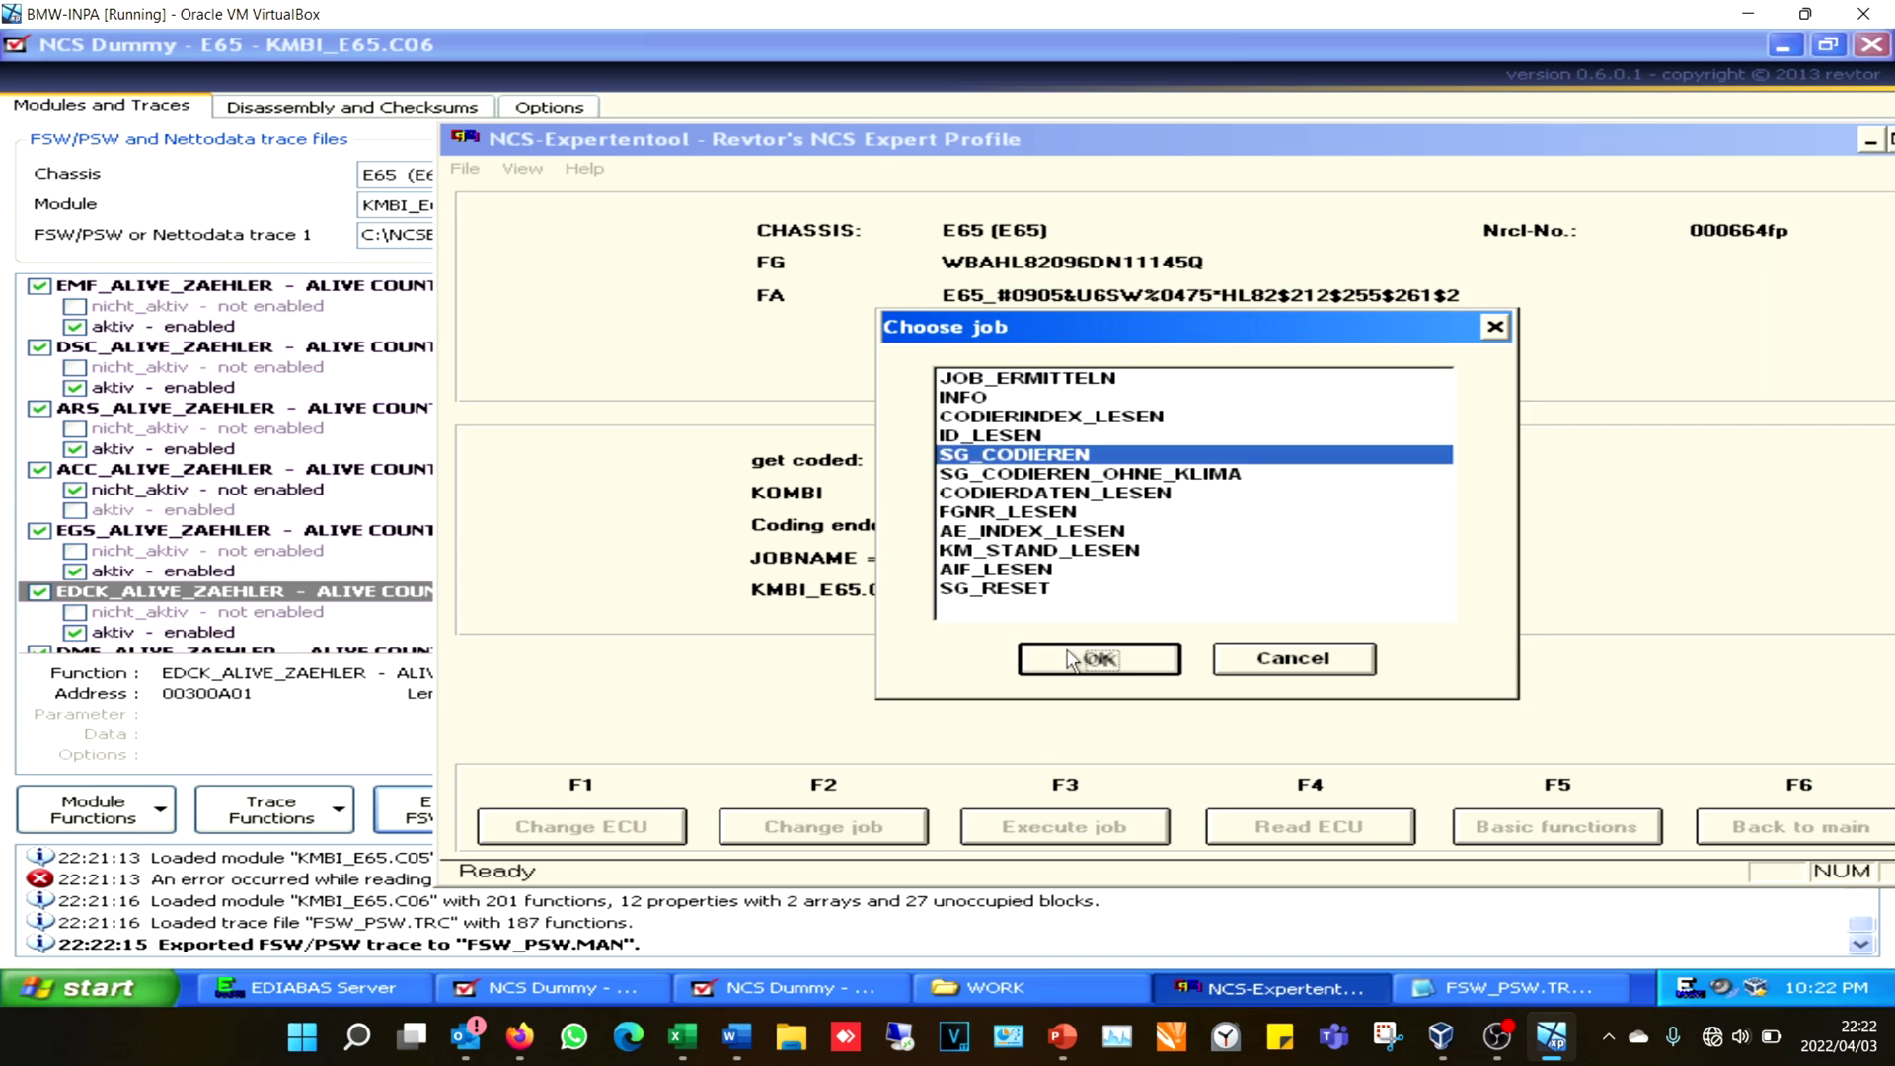
{"action": "left_click", "coordinate": [1136, 827]}
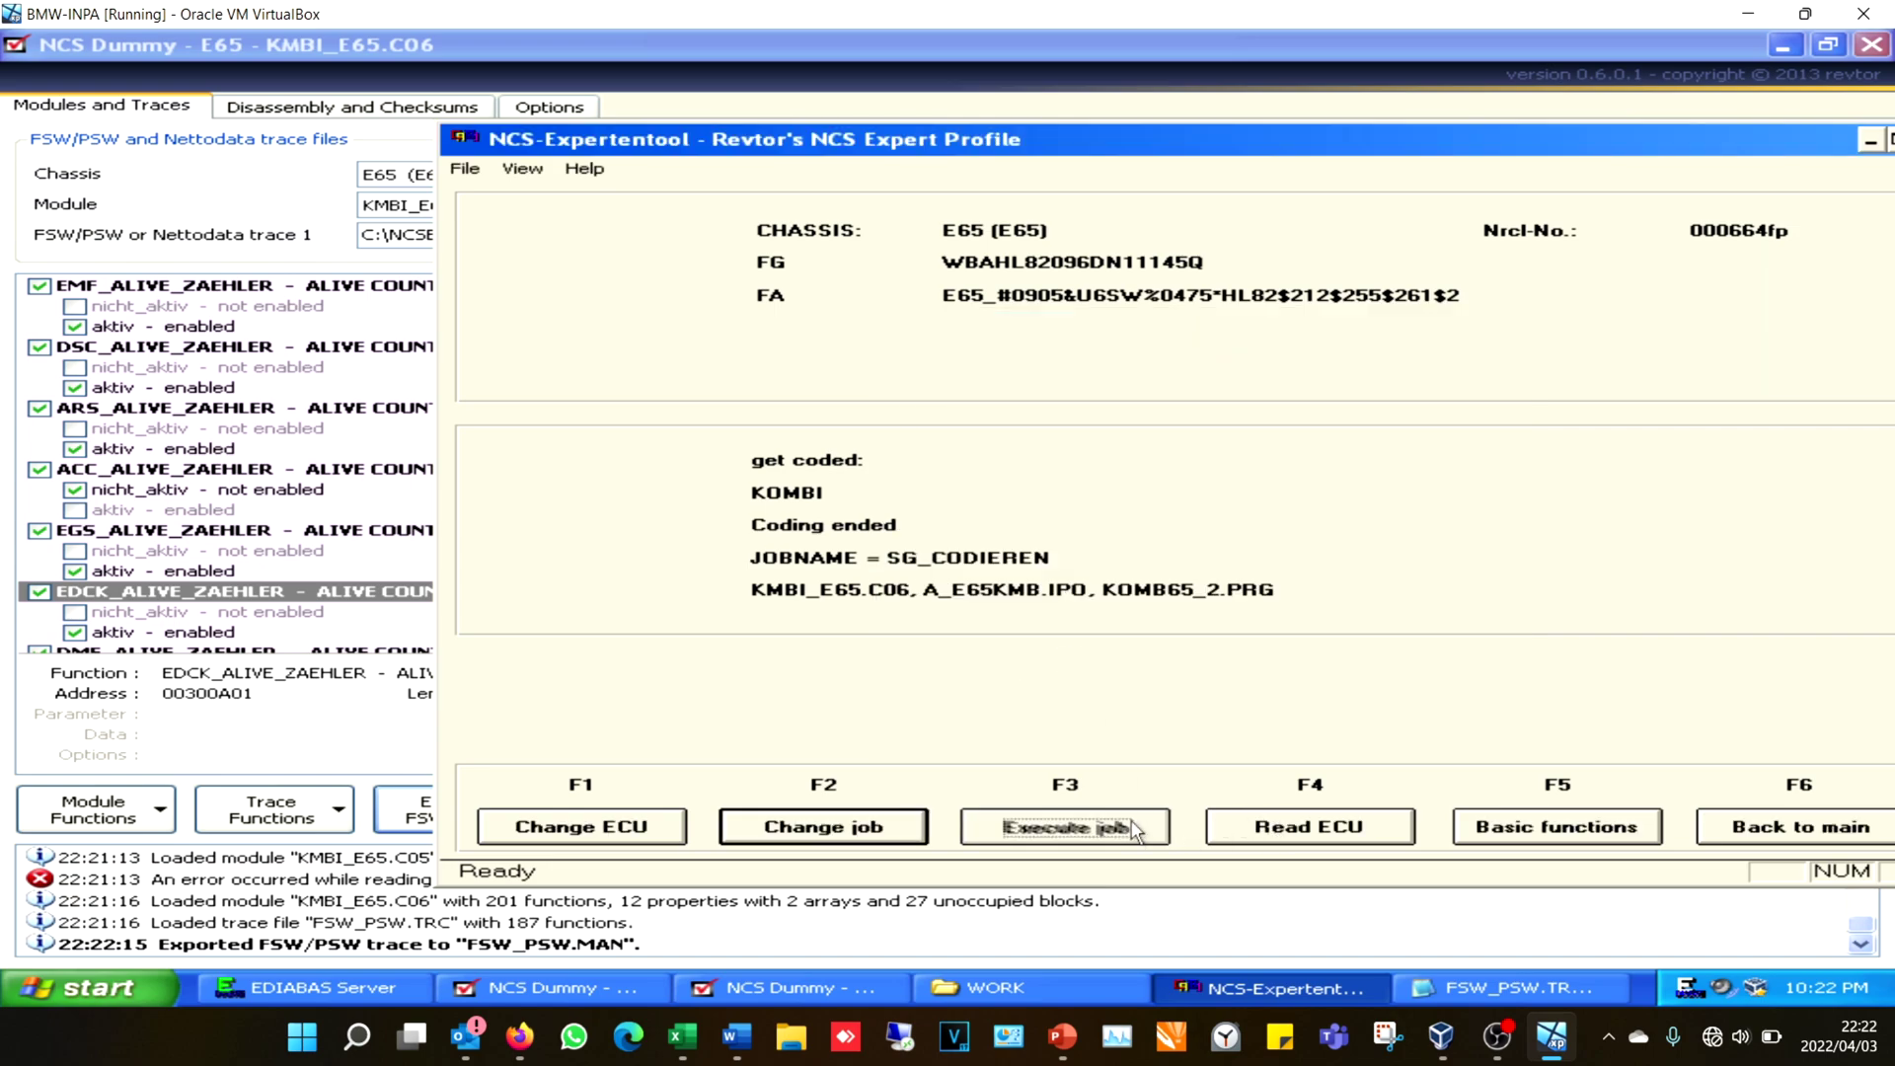